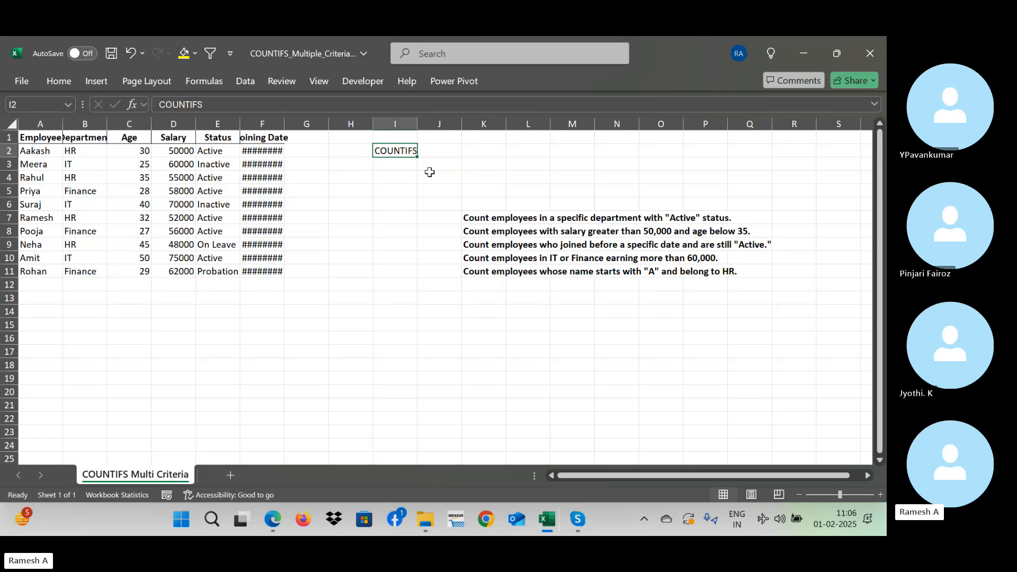
{"action": "key", "text": "Down"}
{"action": "key", "text": "Down"}
{"action": "key", "text": "Down"}
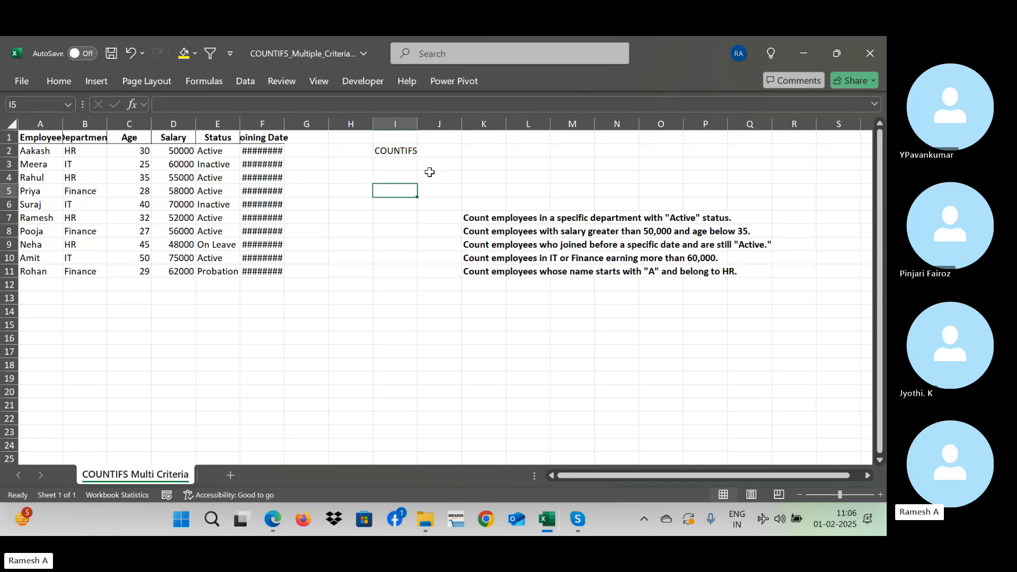
{"action": "key", "text": "Up"}
{"action": "key", "text": "Up"}
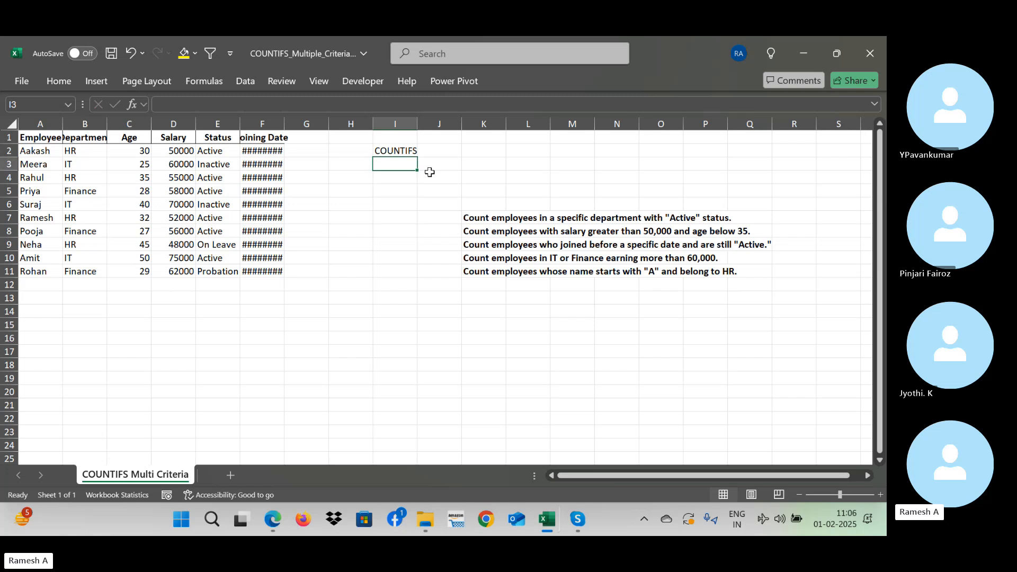
{"action": "key", "text": "Up"}
{"action": "key", "text": "Up"}
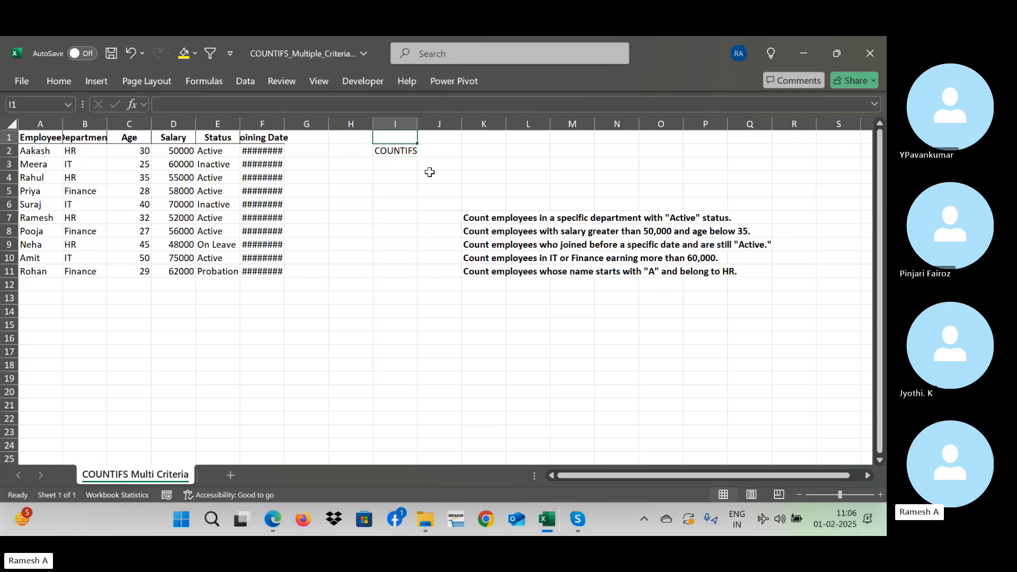
{"action": "key", "text": "Down"}
{"action": "key", "text": "Down"}
{"action": "key", "text": "Down"}
{"action": "key", "text": "Up"}
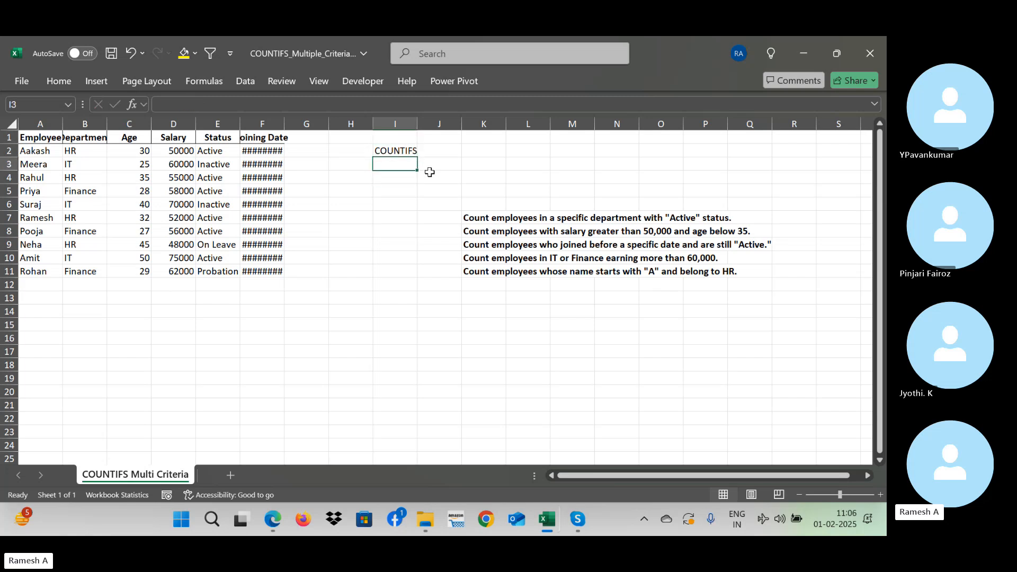
{"action": "key", "text": "Down"}
{"action": "key", "text": "Down"}
{"action": "key", "text": "Down"}
{"action": "key", "text": "Down"}
{"action": "key", "text": "Up"}
{"action": "key", "text": "Up"}
{"action": "key", "text": "Up"}
{"action": "key", "text": "Up"}
{"action": "key", "text": "Up"}
- Enter the function names "Sum" in cell S3 and "Average" in cell S4
{"action": "key", "text": "Right"}
{"action": "key", "text": "Right"}
{"action": "key", "text": "Right"}
{"action": "key", "text": "Right"}
{"action": "key", "text": "Right"}
{"action": "key", "text": "Right"}
{"action": "key", "text": "Right"}
{"action": "key", "text": "Right"}
{"action": "key", "text": "Right"}
{"action": "key", "text": "Right"}
{"action": "key", "text": "Right"}
{"action": "key", "text": "Right"}
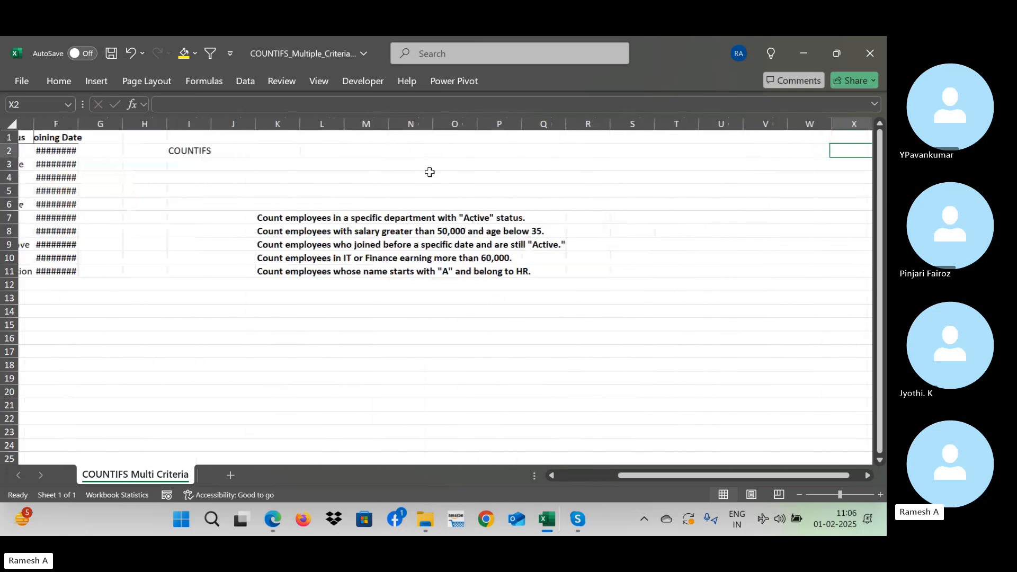
{"action": "key", "text": "Left"}
{"action": "key", "text": "Left"}
{"action": "key", "text": "Down"}
{"action": "type", "text": "Sum"}
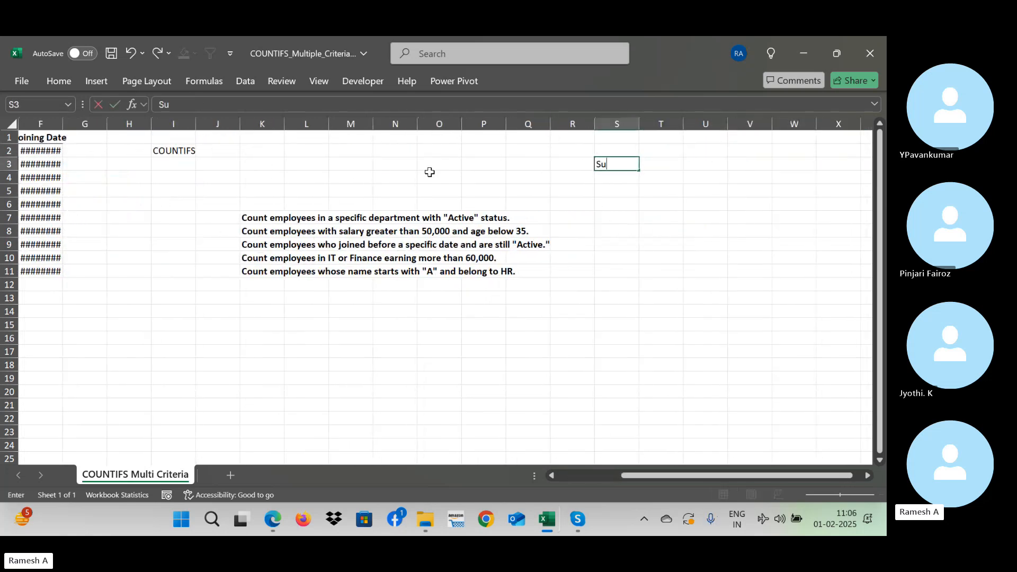
{"action": "key", "text": "Return"}
{"action": "type", "text": "Ave"}
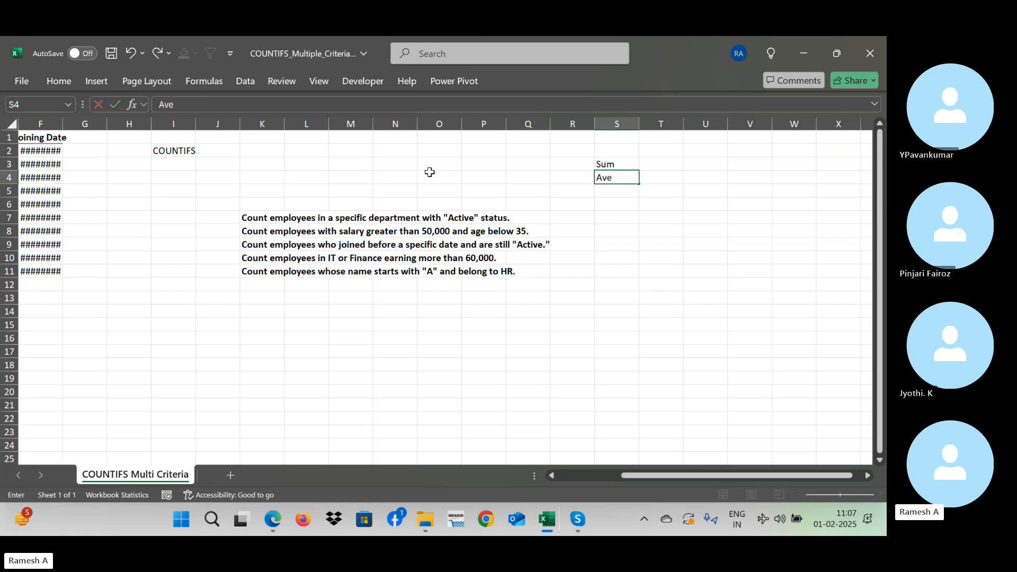
{"action": "type", "text": "rage"}
{"action": "key", "text": "Return"}
- Continue the function list in column S with "count" in S5, "counta" in S6 and "countif" in S7
{"action": "type", "text": "c"}
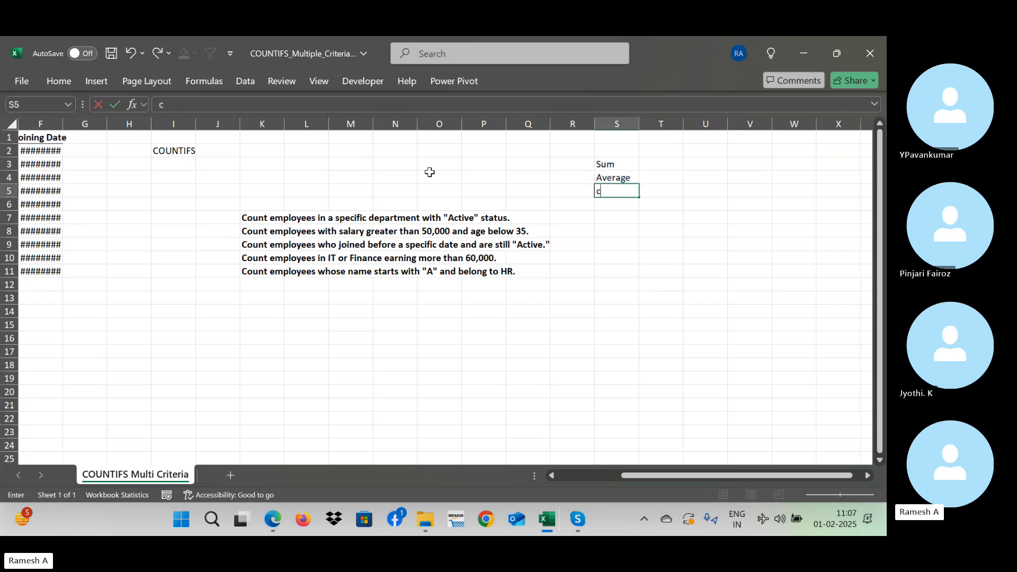
{"action": "type", "text": "ount"}
{"action": "key", "text": "Return"}
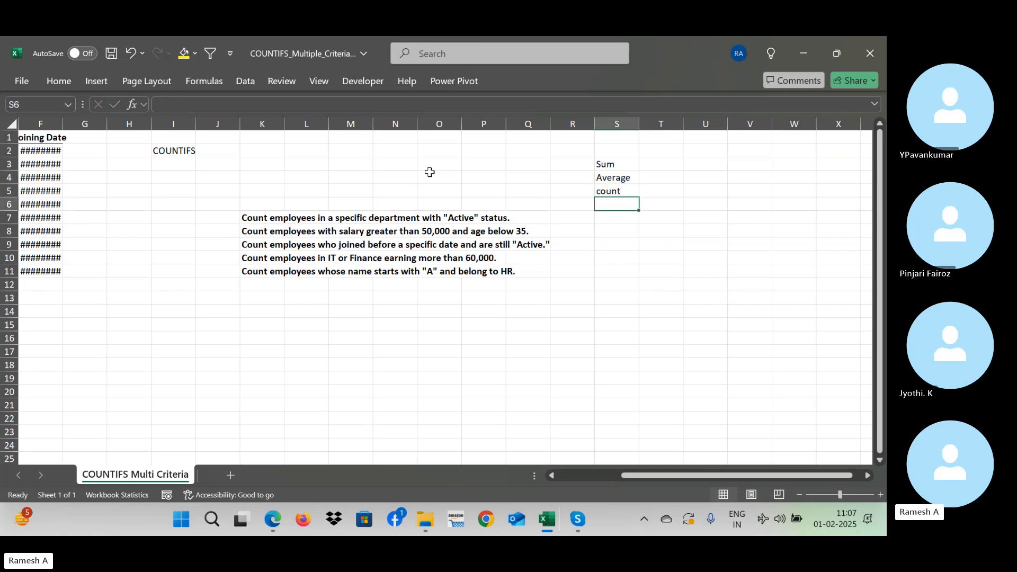
{"action": "type", "text": "counta"}
{"action": "key", "text": "Return"}
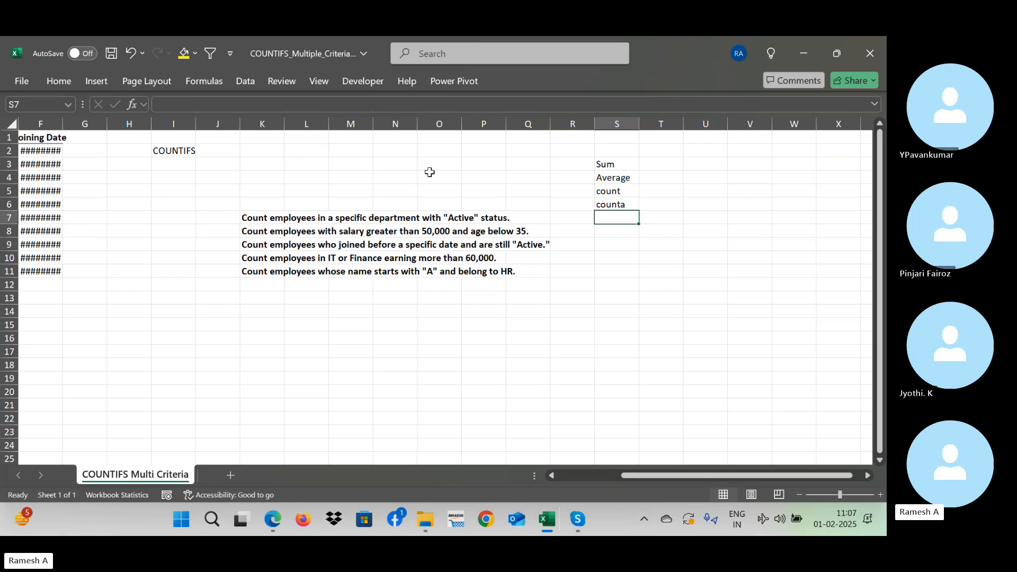
{"action": "type", "text": "coun"}
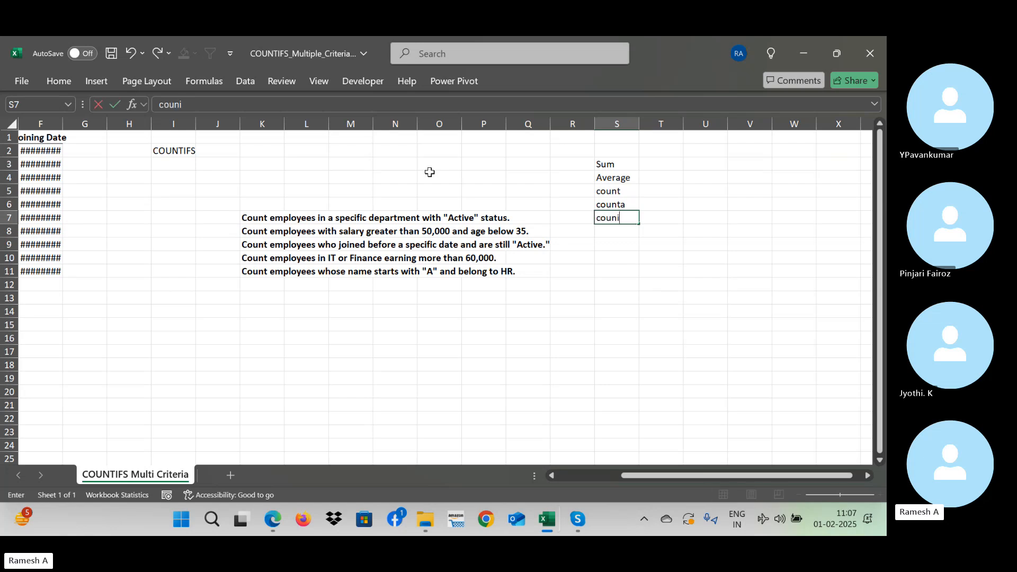
{"action": "type", "text": "tif"}
{"action": "key", "text": "Return"}
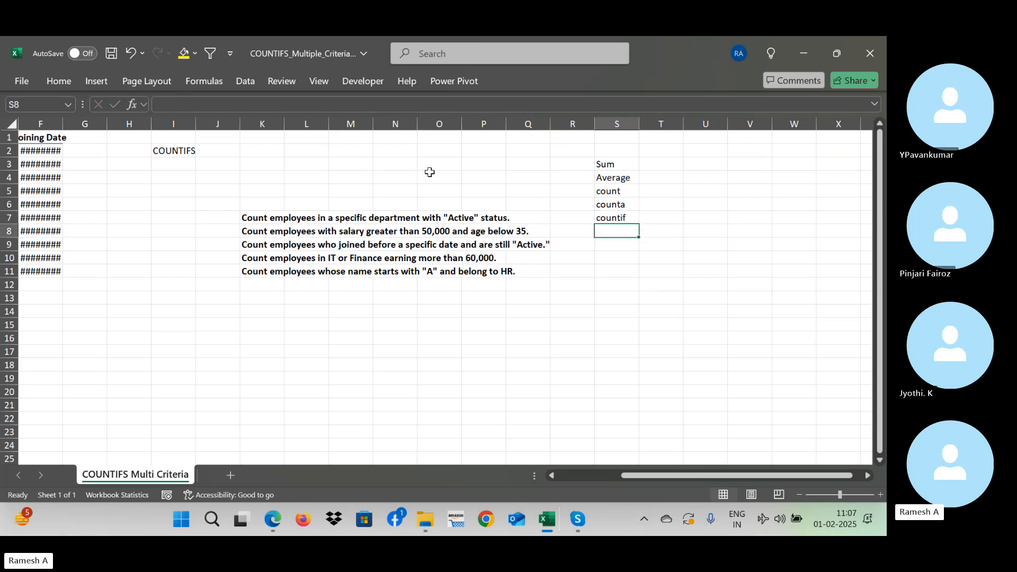
{"action": "key", "text": "Up"}
{"action": "key", "text": "Up"}
{"action": "key", "text": "Up"}
{"action": "key", "text": "Up"}
{"action": "key", "text": "Up"}
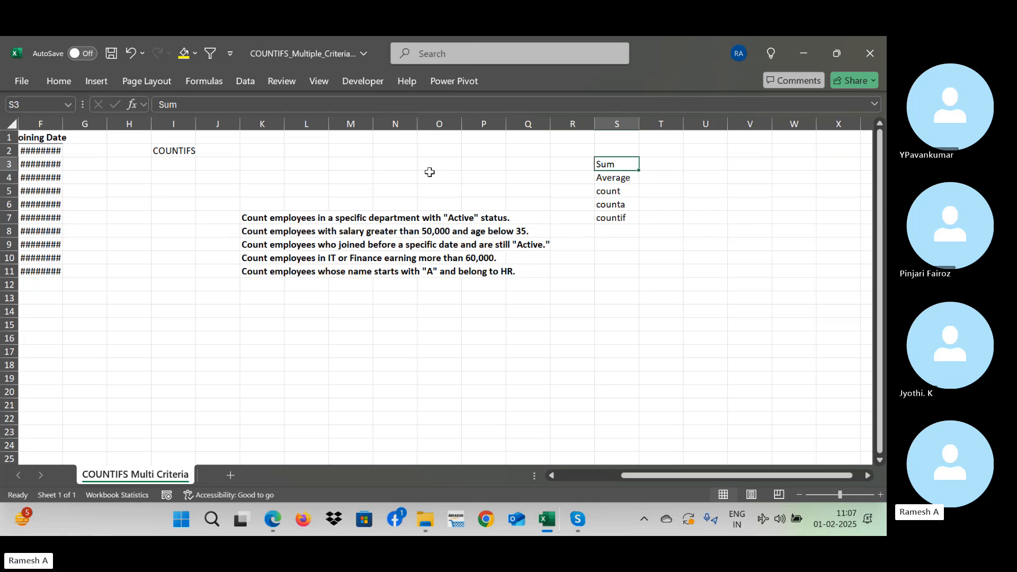
{"action": "key", "text": "Left"}
{"action": "key", "text": "Left"}
{"action": "key", "text": "Left"}
{"action": "key", "text": "Left"}
{"action": "key", "text": "Left"}
{"action": "key", "text": "Left"}
{"action": "key", "text": "Left"}
{"action": "key", "text": "Left"}
{"action": "key", "text": "Left"}
{"action": "key", "text": "Left"}
{"action": "key", "text": "Left"}
{"action": "key", "text": "Left"}
{"action": "key", "text": "Left"}
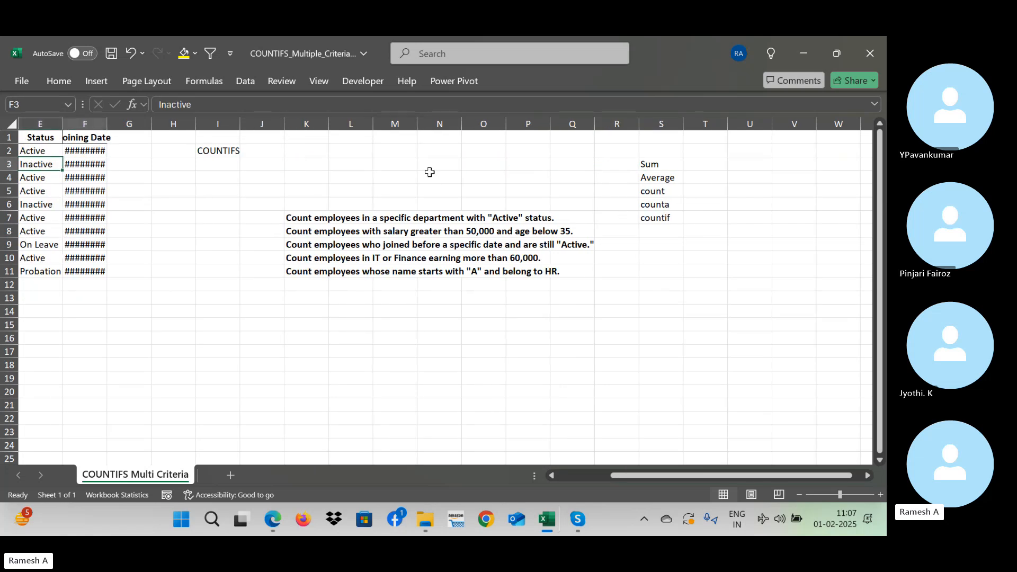
{"action": "key", "text": "Right"}
{"action": "key", "text": "Right"}
{"action": "key", "text": "Right"}
- Switch to Skype, dismiss the call recording notice and return to the Excel workbook
{"action": "key", "text": "alt+Tab"}
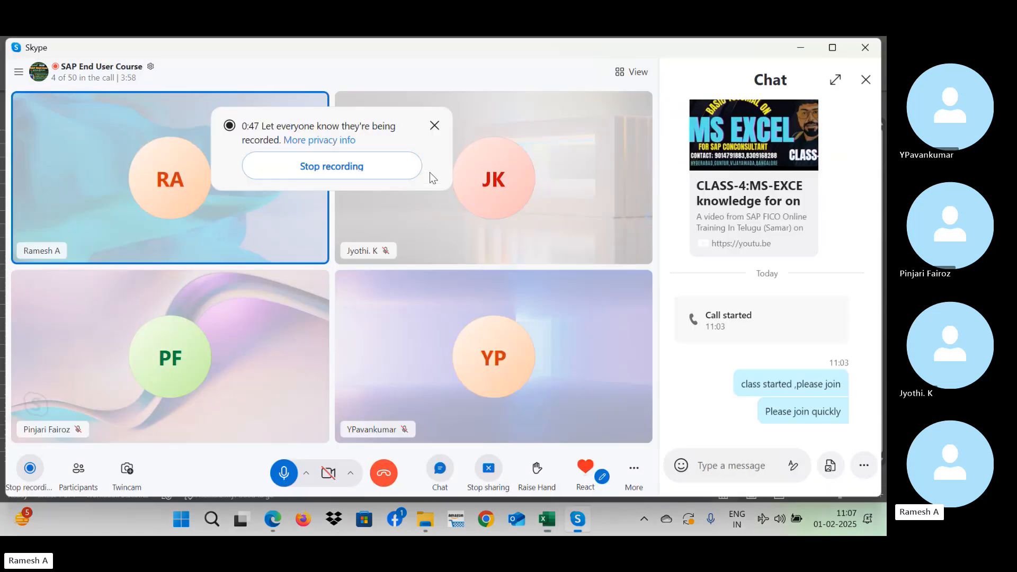
{"action": "left_click", "coordinate": [435, 126]}
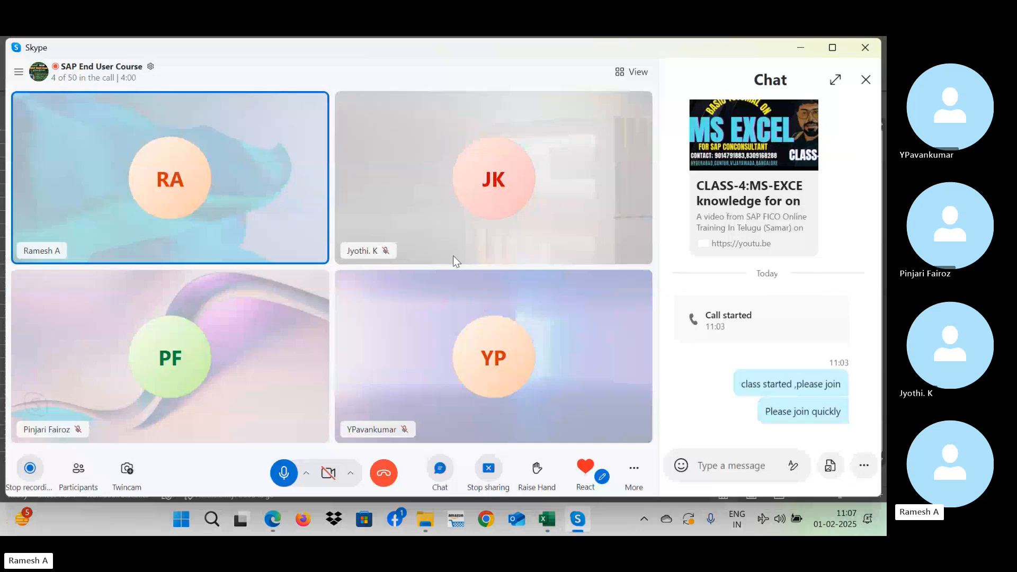
{"action": "key", "text": "alt+Tab"}
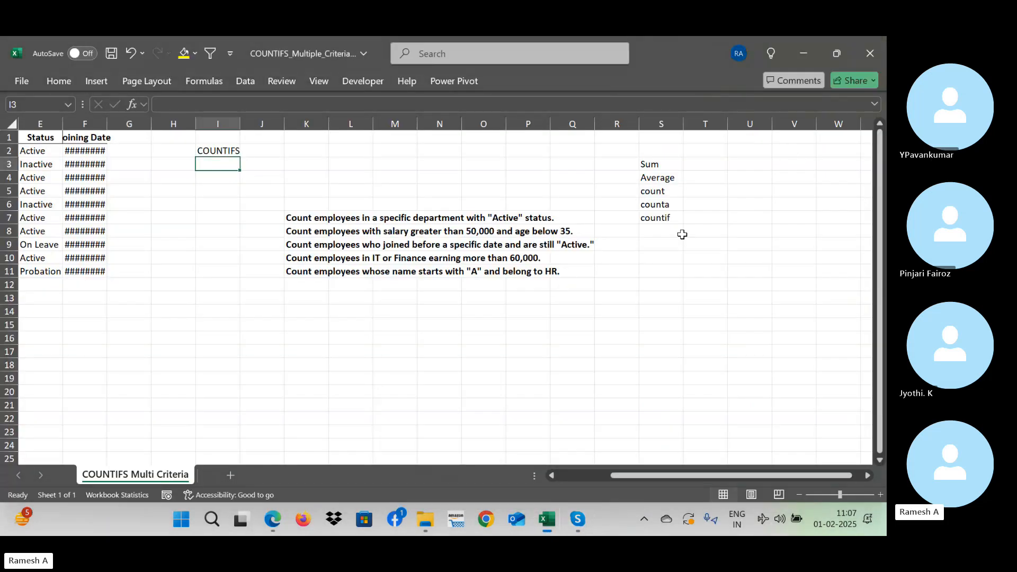
{"action": "left_click", "coordinate": [662, 190]}
{"action": "key", "text": "Up"}
{"action": "key", "text": "Up"}
{"action": "key", "text": "Left"}
{"action": "key", "text": "Left"}
{"action": "key", "text": "Left"}
{"action": "key", "text": "Left"}
{"action": "key", "text": "Left"}
{"action": "key", "text": "Left"}
{"action": "key", "text": "Left"}
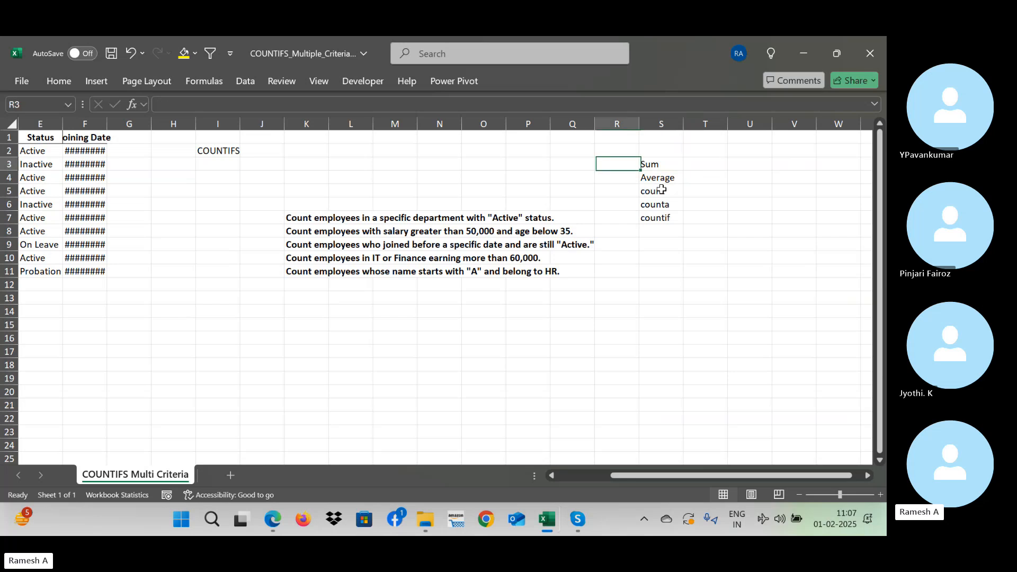
{"action": "key", "text": "Left"}
{"action": "key", "text": "Left"}
{"action": "key", "text": "Left"}
{"action": "key", "text": "Left"}
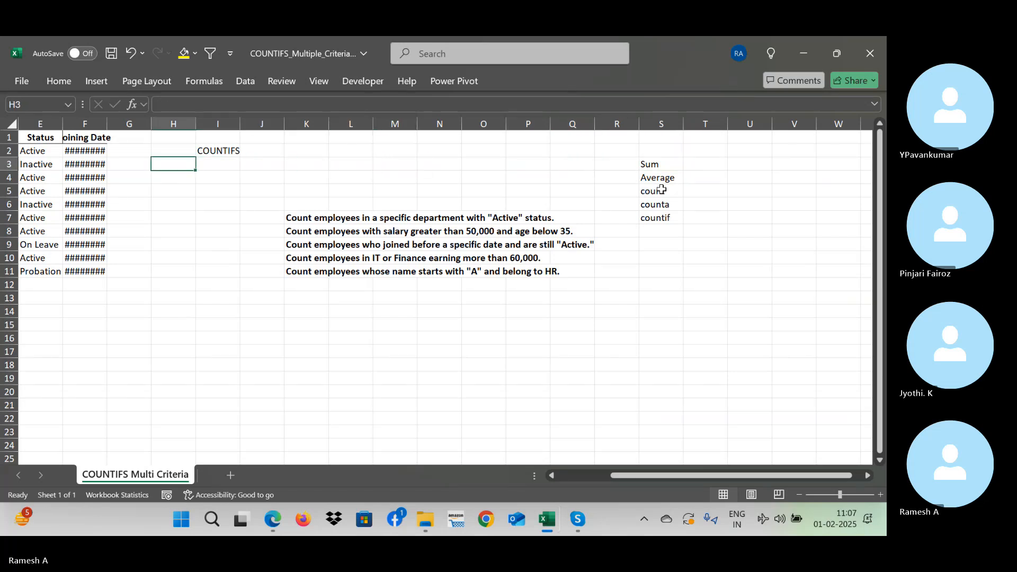
{"action": "key", "text": "alt+Tab"}
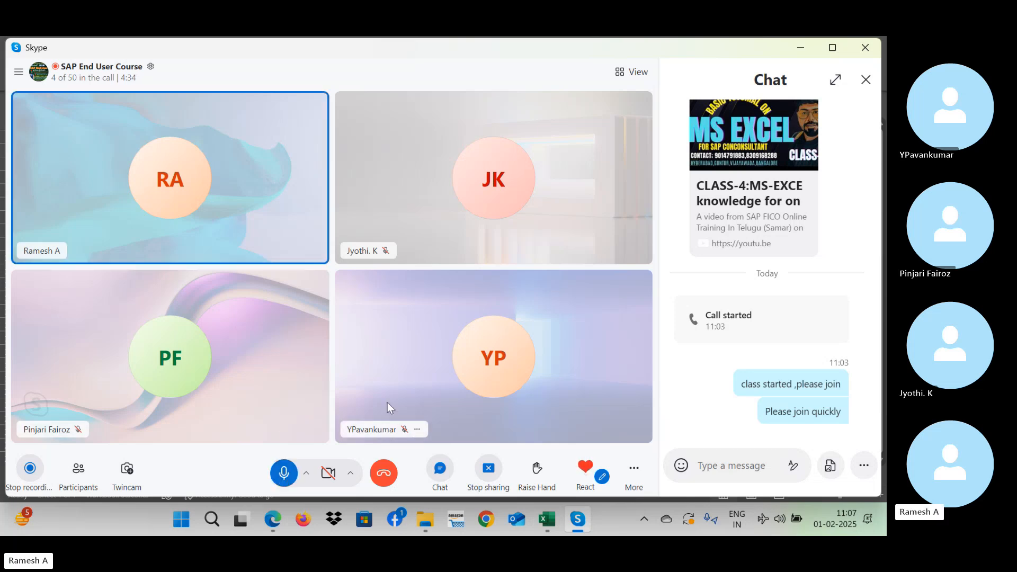
{"action": "key", "text": "alt+Tab"}
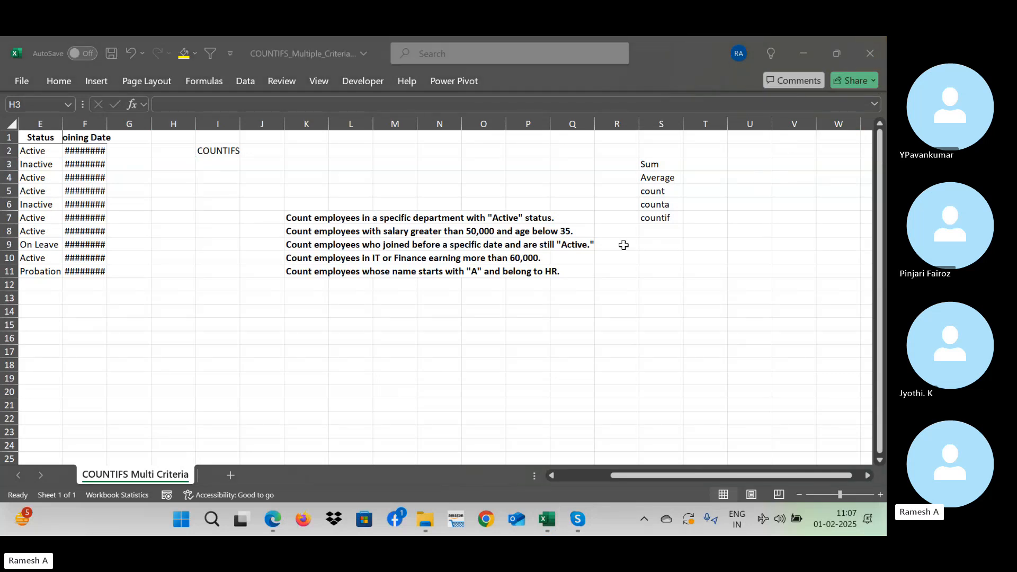
- Auto-fit the width of the Joining Date column F to its contents
{"action": "double_click", "coordinate": [107, 123]}
{"action": "left_click", "coordinate": [193, 260]}
{"action": "key", "text": "Left"}
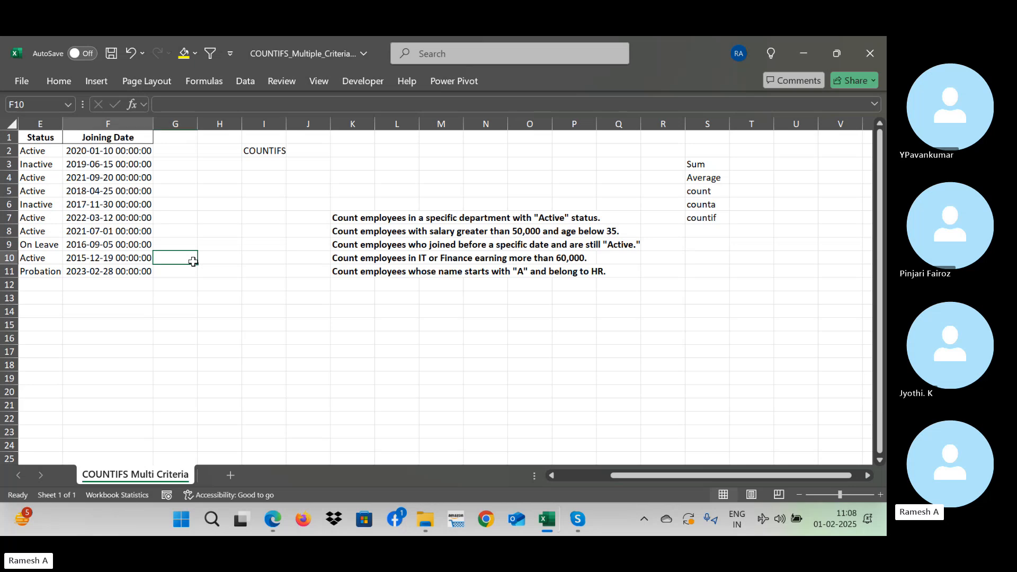
{"action": "key", "text": "Home"}
{"action": "key", "text": "Down"}
{"action": "key", "text": "Down"}
{"action": "key", "text": "Right"}
{"action": "key", "text": "Right"}
{"action": "key", "text": "Right"}
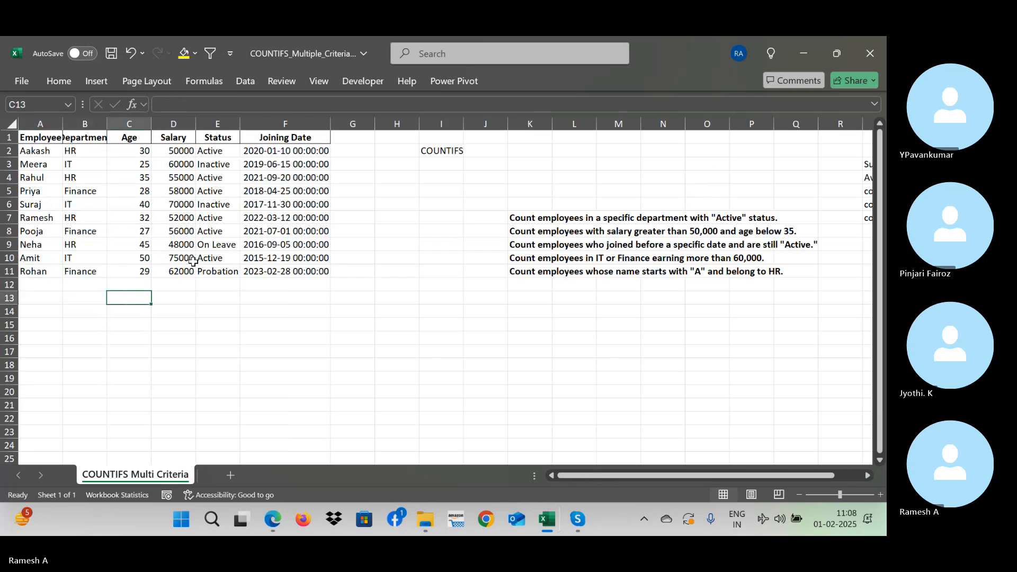
{"action": "key", "text": "Left"}
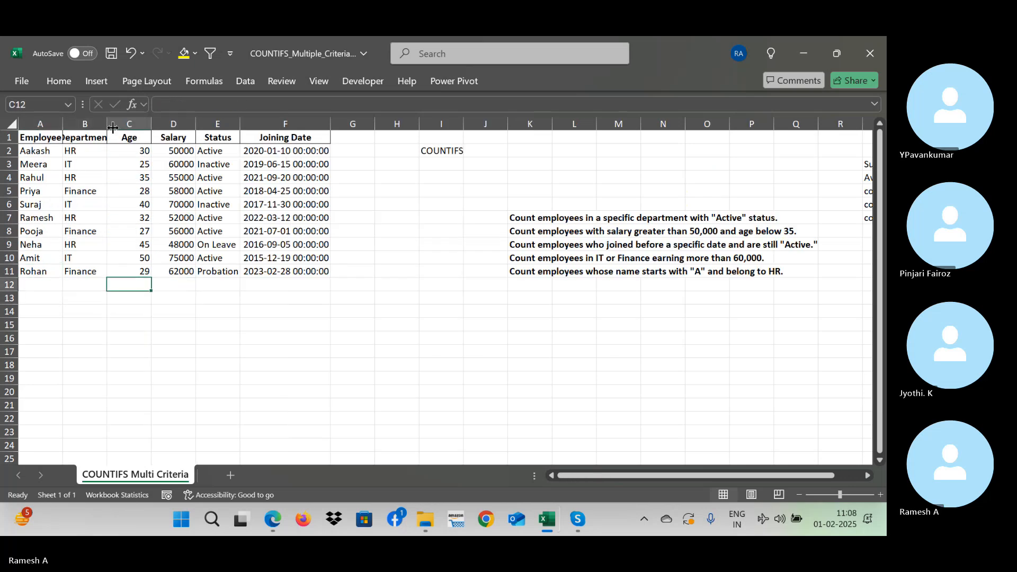
{"action": "left_click", "coordinate": [180, 153]}
{"action": "left_click", "coordinate": [194, 312]}
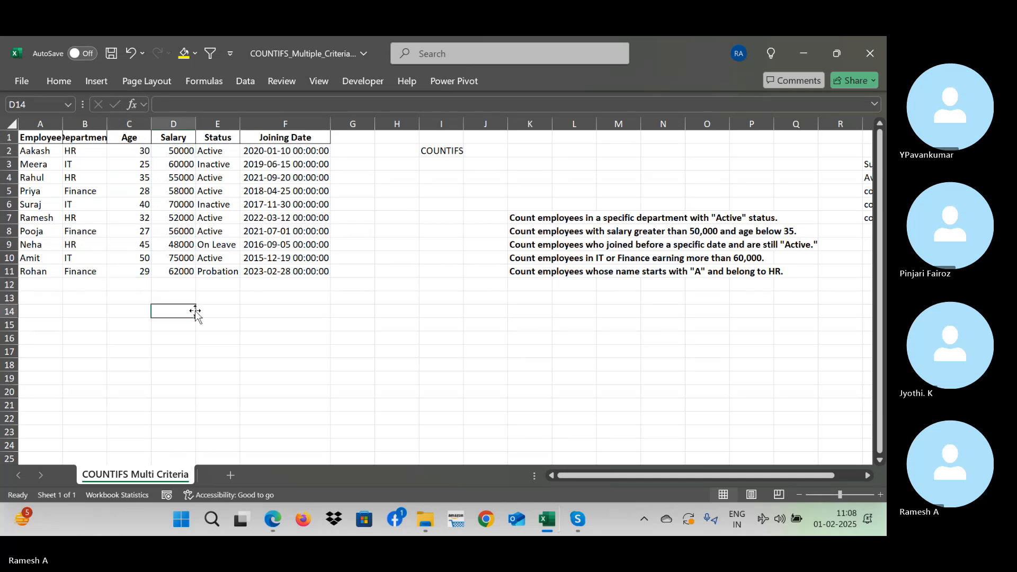
{"action": "key", "text": "Up"}
{"action": "type", "text": "="}
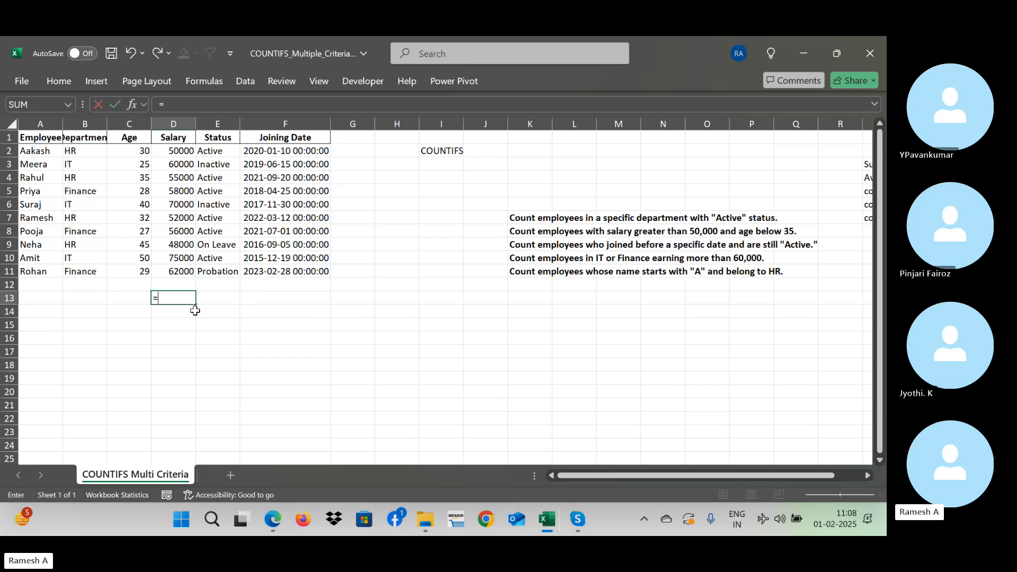
{"action": "type", "text": "su"}
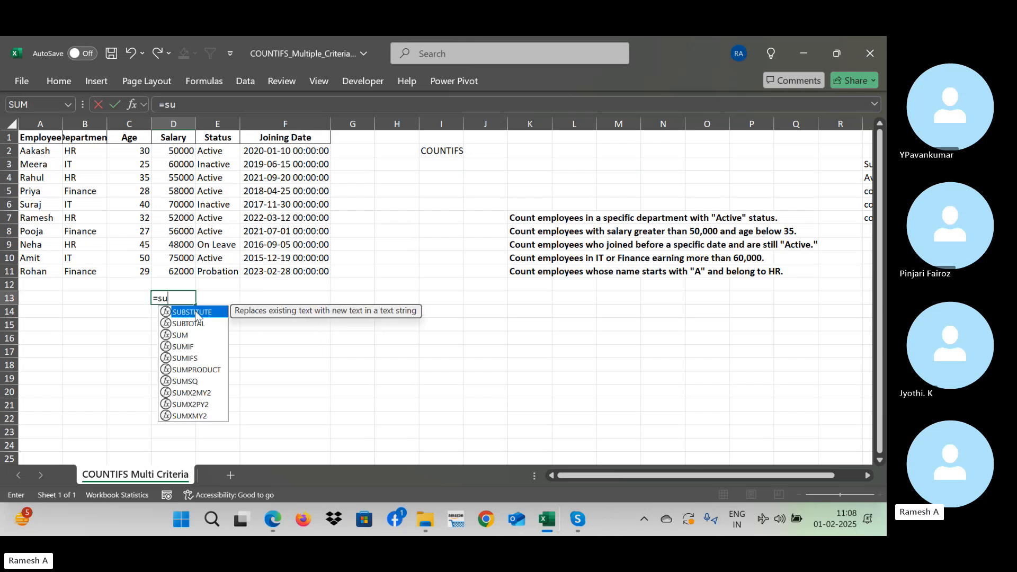
{"action": "key", "text": "Escape"}
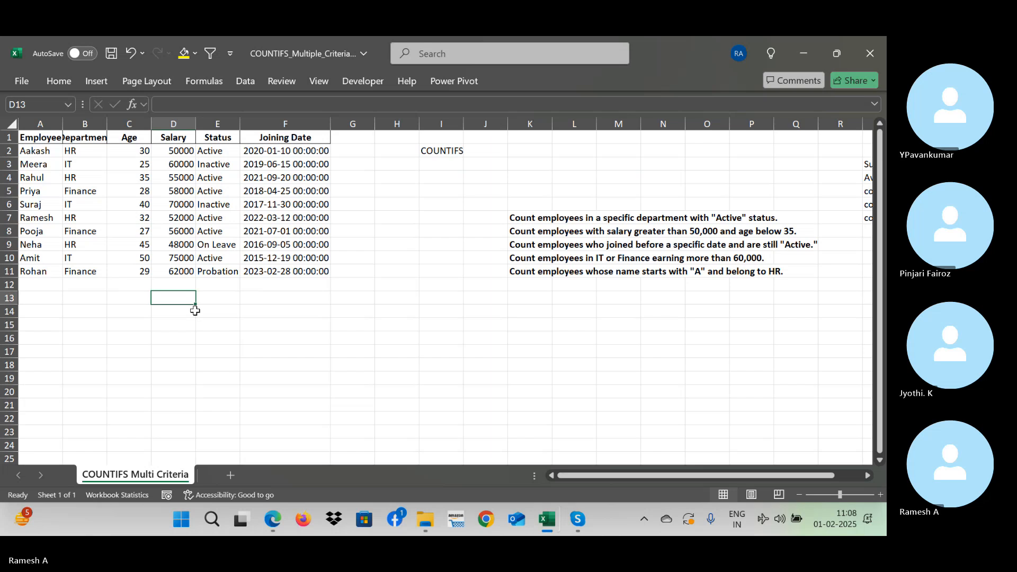
- Add the first two salaries in cell D13 with the formula =D2+D3
{"action": "type", "text": "="}
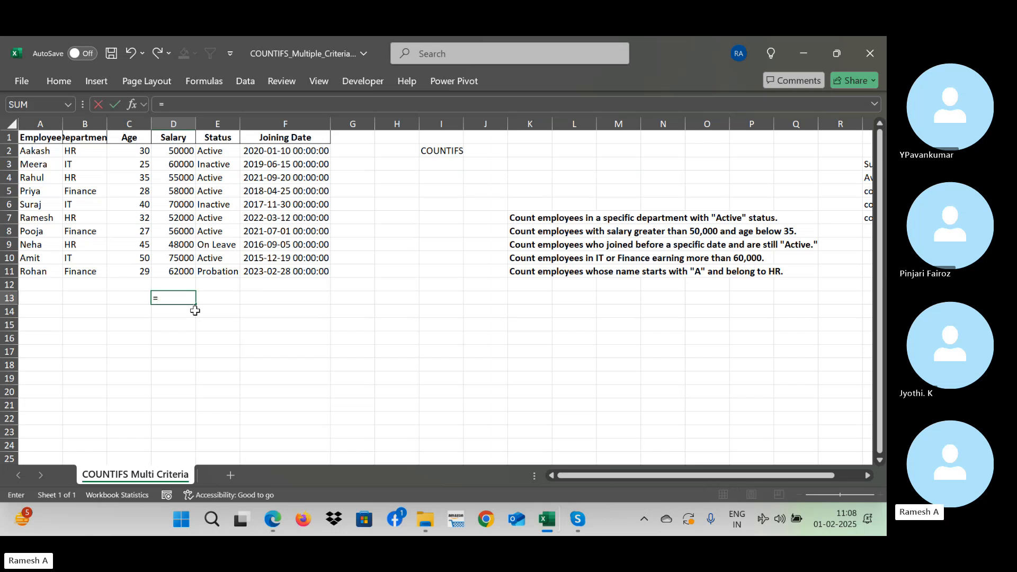
{"action": "key", "text": "Up"}
{"action": "key", "text": "Up"}
{"action": "key", "text": "Up"}
{"action": "key", "text": "Up"}
{"action": "key", "text": "Up"}
{"action": "key", "text": "Up"}
{"action": "key", "text": "Up"}
{"action": "key", "text": "Up"}
{"action": "key", "text": "Up"}
{"action": "key", "text": "Up"}
{"action": "key", "text": "Up"}
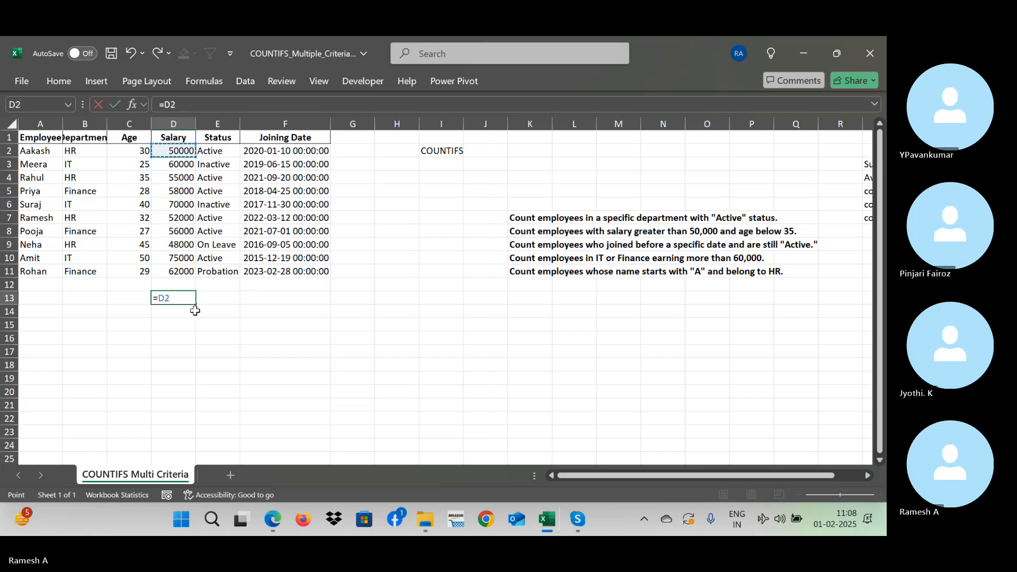
{"action": "type", "text": "+"}
{"action": "key", "text": "Up"}
{"action": "key", "text": "Up"}
{"action": "key", "text": "Up"}
{"action": "key", "text": "Up"}
{"action": "key", "text": "Up"}
{"action": "key", "text": "Up"}
{"action": "key", "text": "Up"}
{"action": "key", "text": "Up"}
{"action": "key", "text": "Up"}
{"action": "key", "text": "Up"}
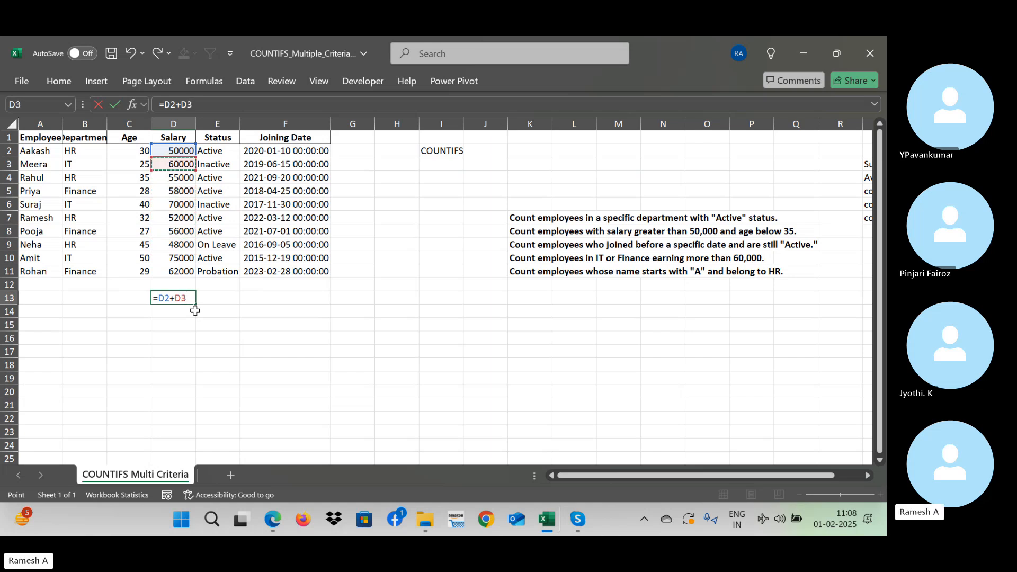
{"action": "key", "text": "Return"}
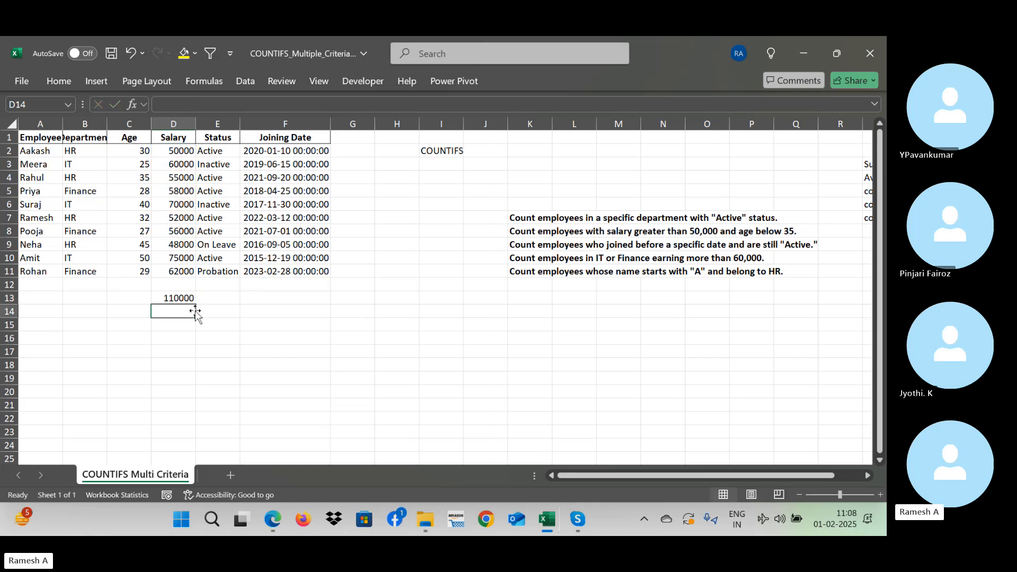
- Re-enter the two-salary addition =d2+d3 in cell D13 and clear the cell
{"action": "key", "text": "Up"}
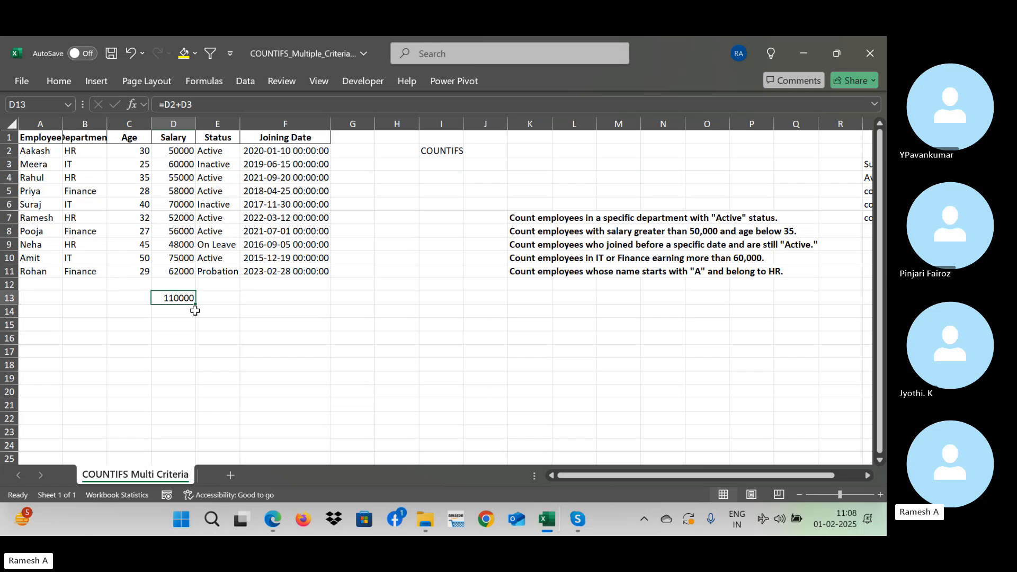
{"action": "type", "text": "="}
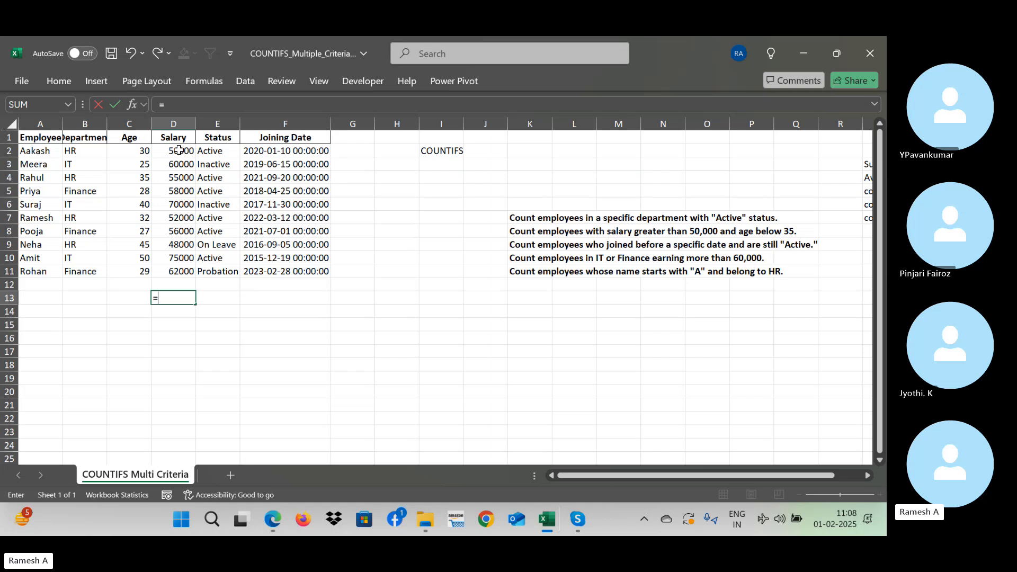
{"action": "type", "text": "d"}
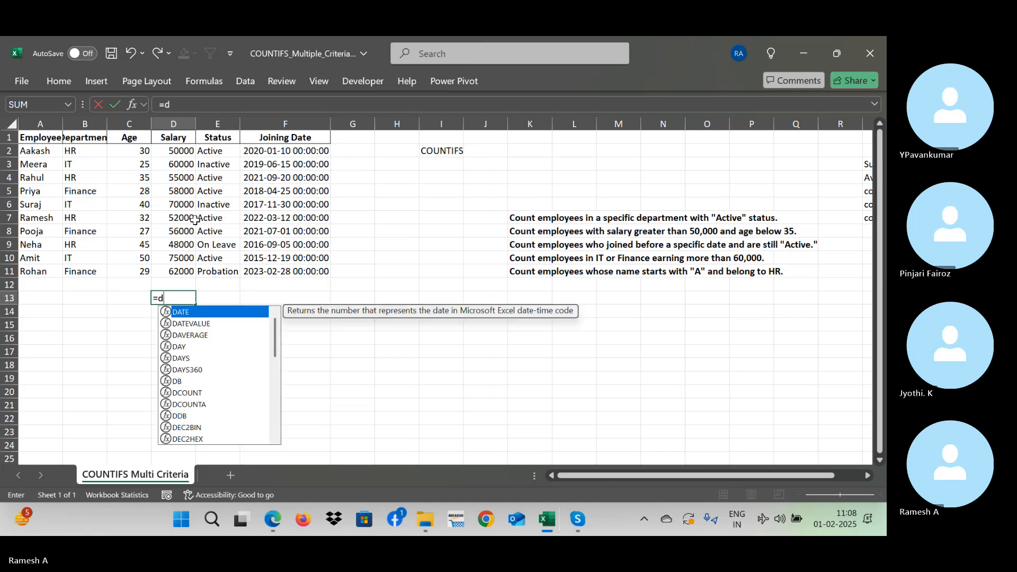
{"action": "type", "text": "2+d3"}
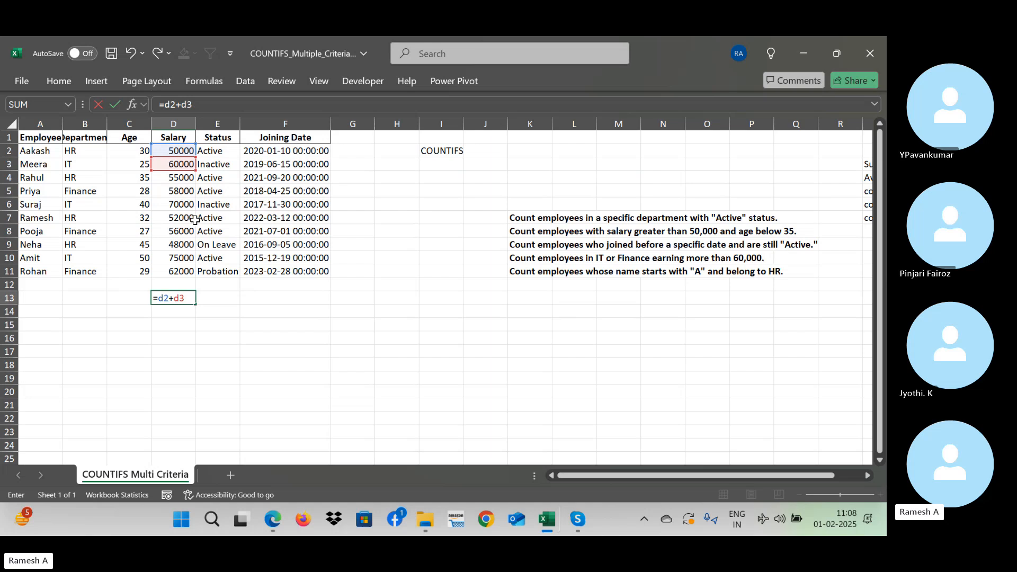
{"action": "key", "text": "Return"}
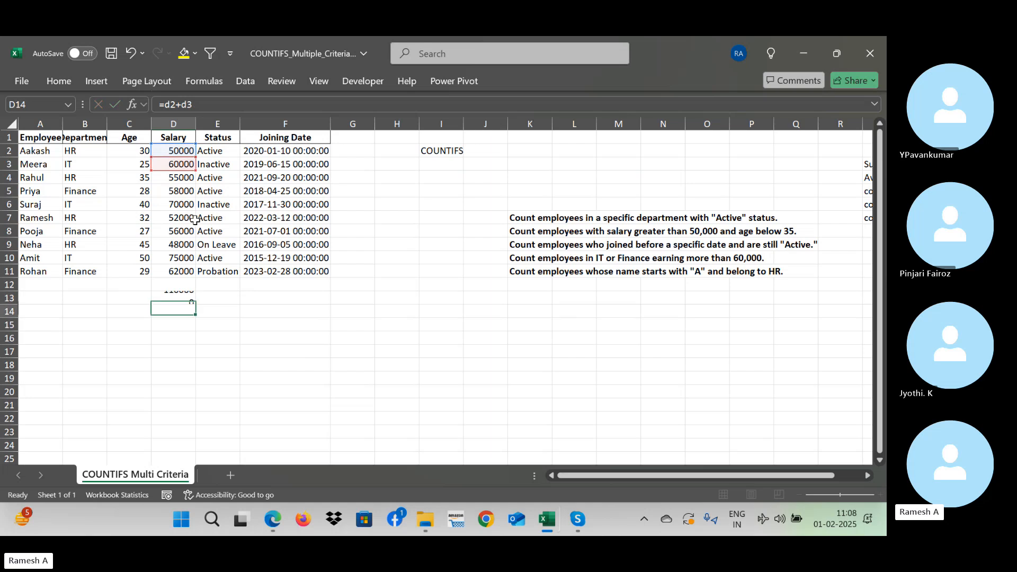
{"action": "key", "text": "Up"}
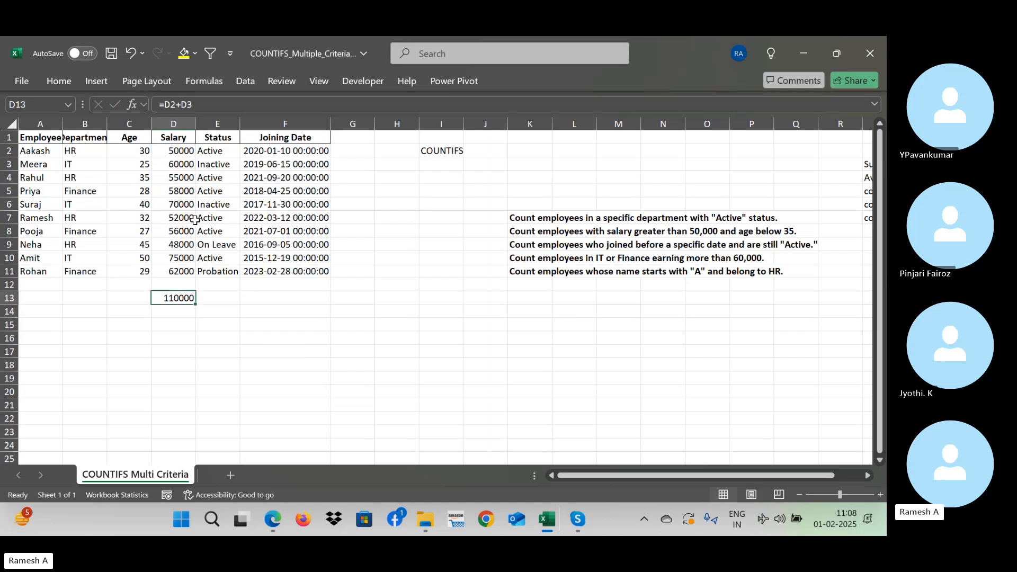
{"action": "key", "text": "Delete"}
{"action": "left_click", "coordinate": [168, 154]}
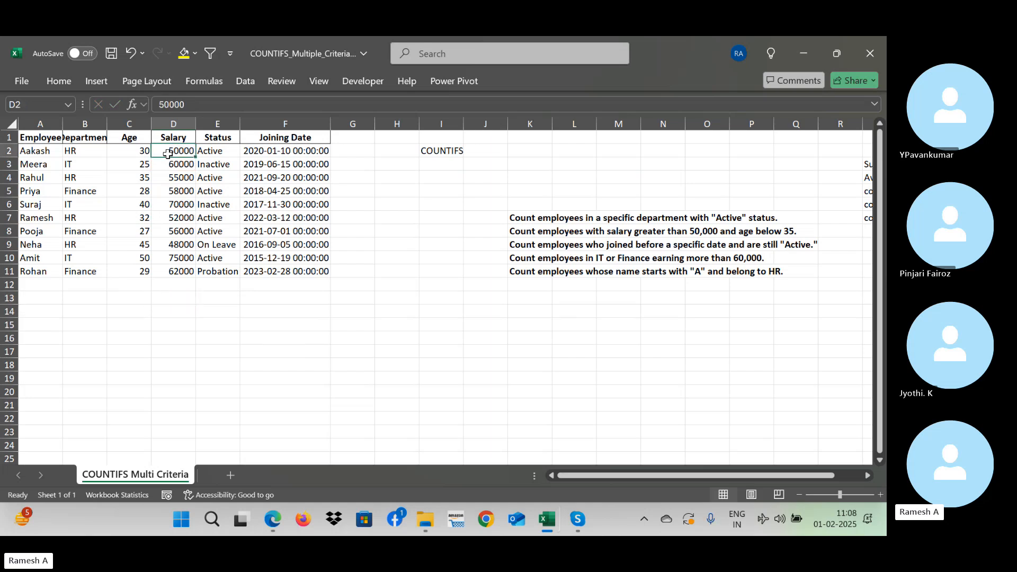
{"action": "key", "text": "ctrl+shift+Down"}
{"action": "left_click", "coordinate": [167, 154]}
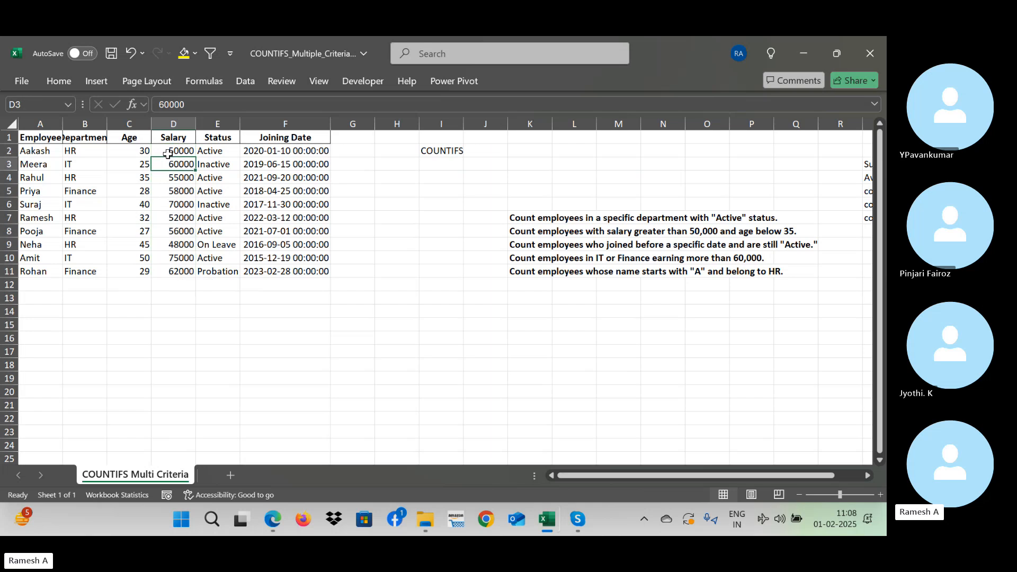
{"action": "key", "text": "ctrl+Down"}
{"action": "key", "text": "Down"}
{"action": "key", "text": "Down"}
{"action": "key", "text": "Down"}
{"action": "key", "text": "Up"}
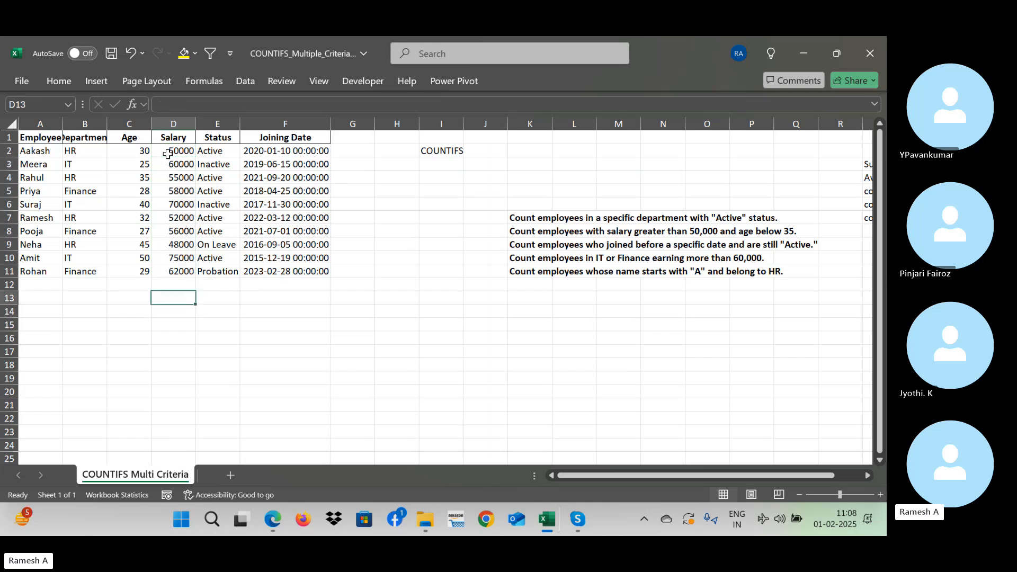
{"action": "key", "text": "Down"}
{"action": "key", "text": "Down"}
{"action": "key", "text": "Down"}
{"action": "key", "text": "Up"}
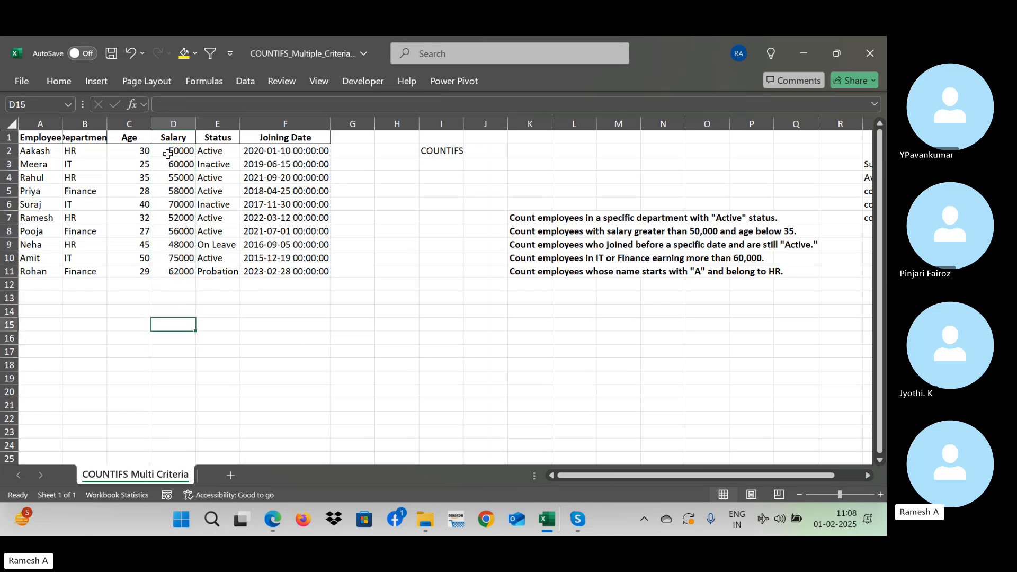
- Try adding the salaries one cell at a time in D14, starting with =D11+D9
{"action": "key", "text": "Up"}
{"action": "type", "text": "="}
{"action": "key", "text": "Up"}
{"action": "key", "text": "Up"}
{"action": "key", "text": "Up"}
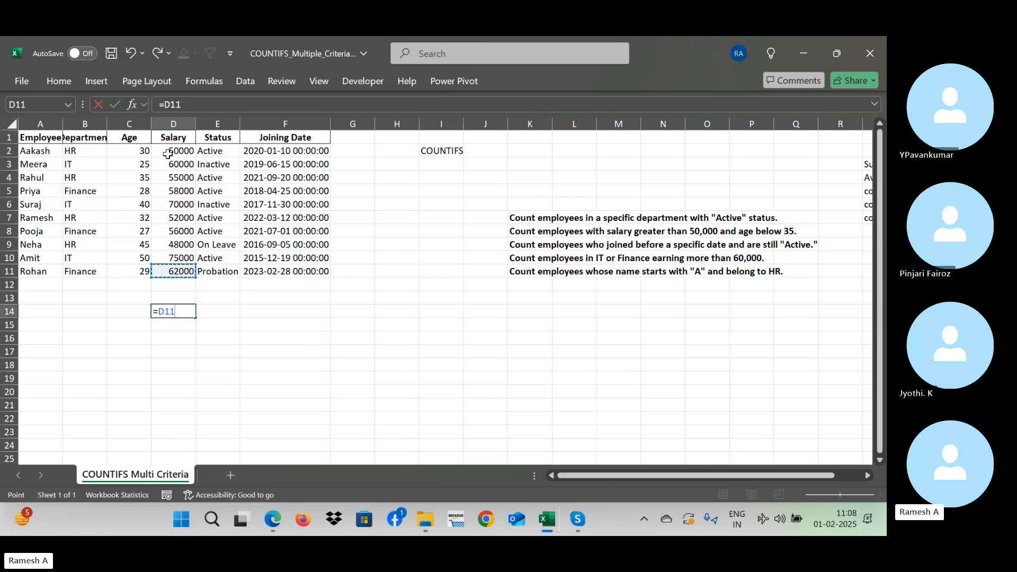
{"action": "type", "text": "+"}
{"action": "key", "text": "Up"}
{"action": "key", "text": "Up"}
{"action": "key", "text": "Up"}
{"action": "key", "text": "Up"}
{"action": "key", "text": "Up"}
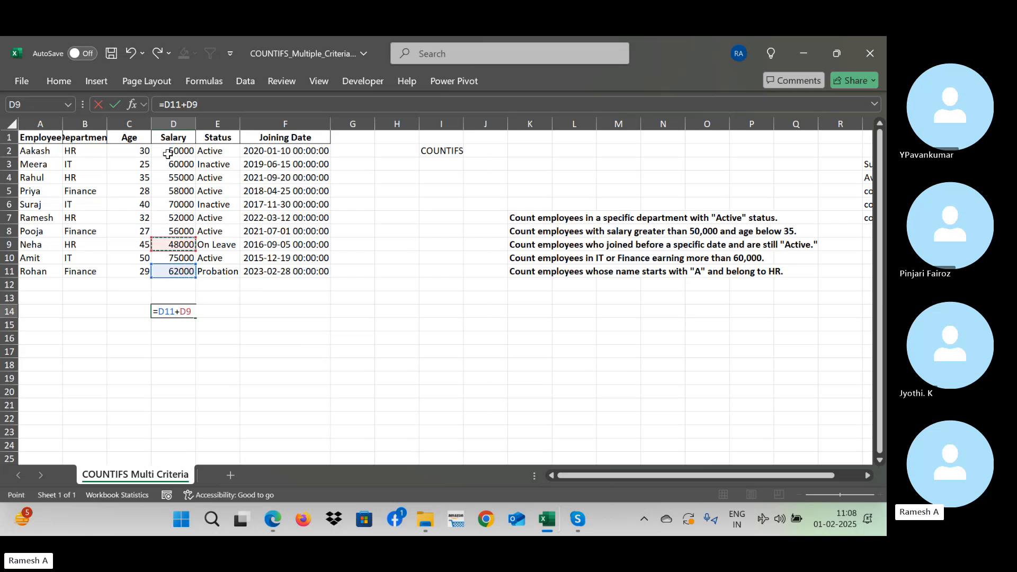
{"action": "type", "text": "+"}
{"action": "key", "text": "BackSpace"}
{"action": "key", "text": "BackSpace"}
{"action": "key", "text": "BackSpace"}
{"action": "key", "text": "BackSpace"}
{"action": "key", "text": "BackSpace"}
{"action": "key", "text": "BackSpace"}
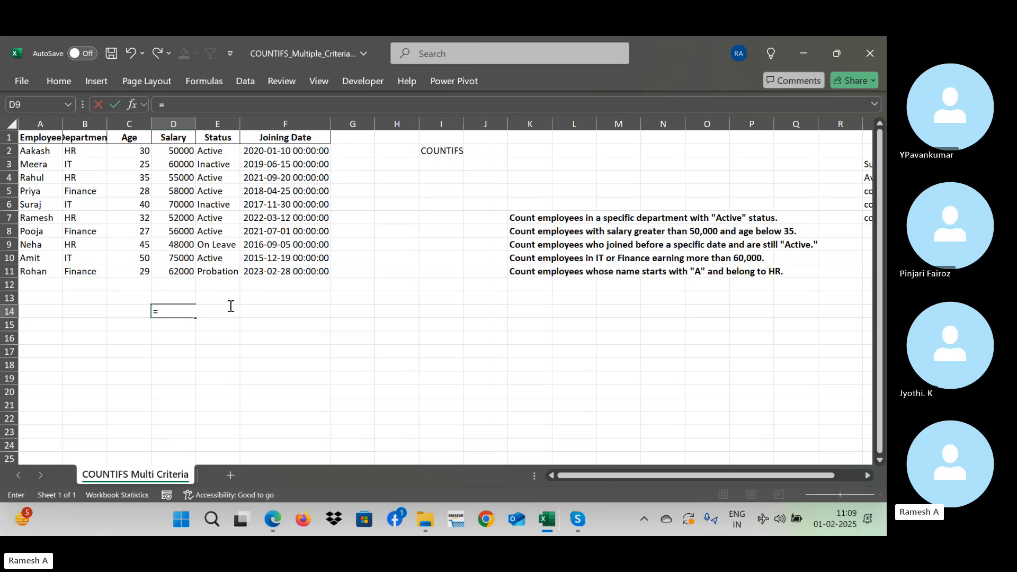
- Total the whole Salary column in cell D14 with the formula =SUM(D2:D11)
{"action": "type", "text": "sum("}
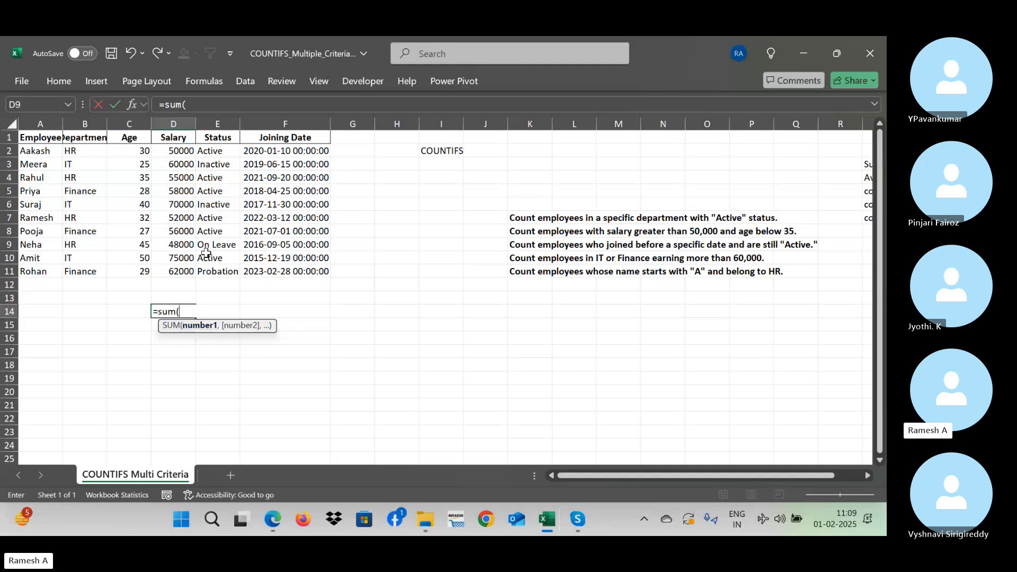
{"action": "left_click", "coordinate": [176, 153]}
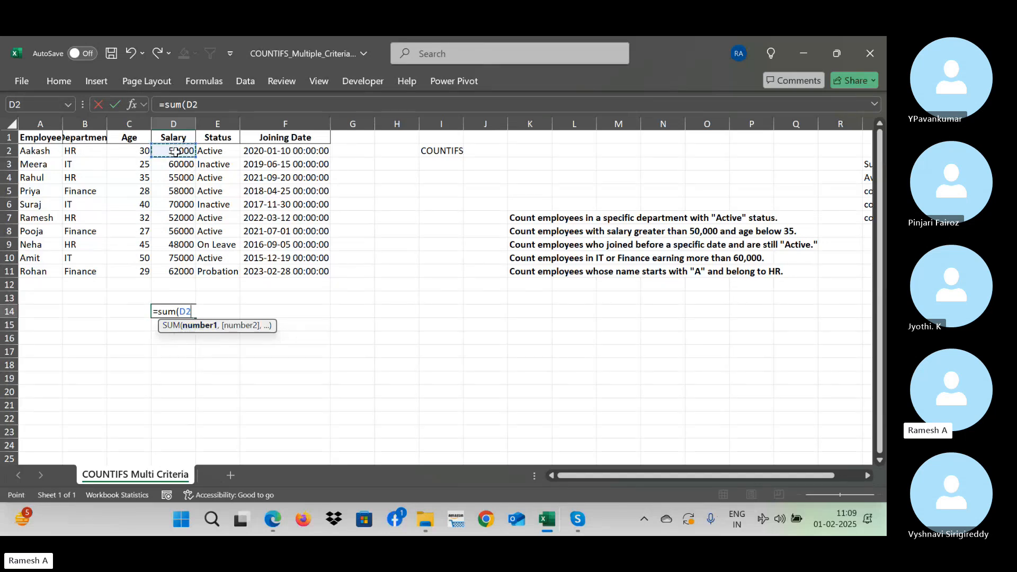
{"action": "type", "text": ","}
{"action": "left_click", "coordinate": [176, 164]}
{"action": "key", "text": "BackSpace"}
{"action": "key", "text": "BackSpace"}
{"action": "key", "text": "BackSpace"}
{"action": "key", "text": "BackSpace"}
{"action": "key", "text": "BackSpace"}
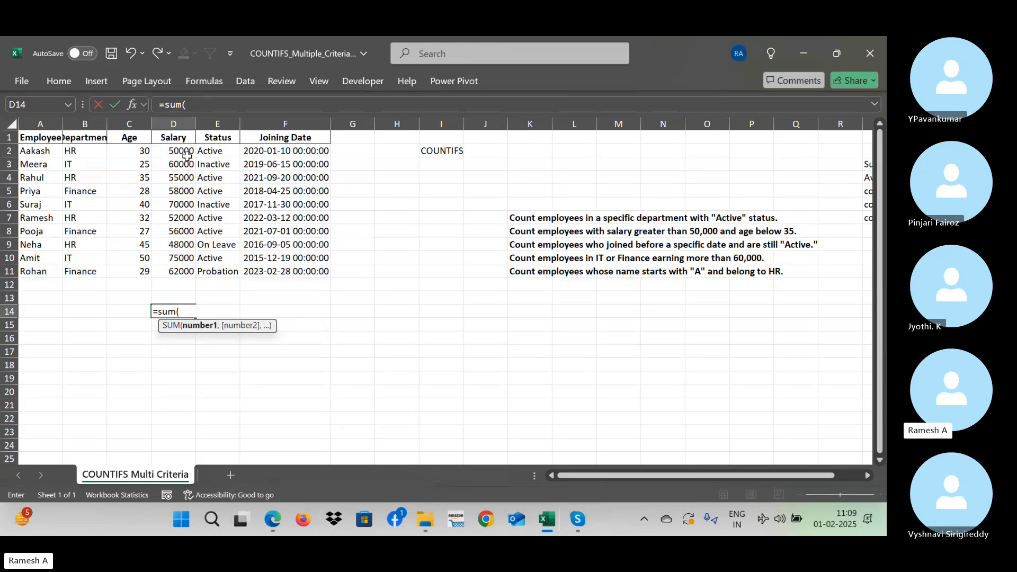
{"action": "left_click_drag", "start_coordinate": [180, 152], "coordinate": [188, 265]}
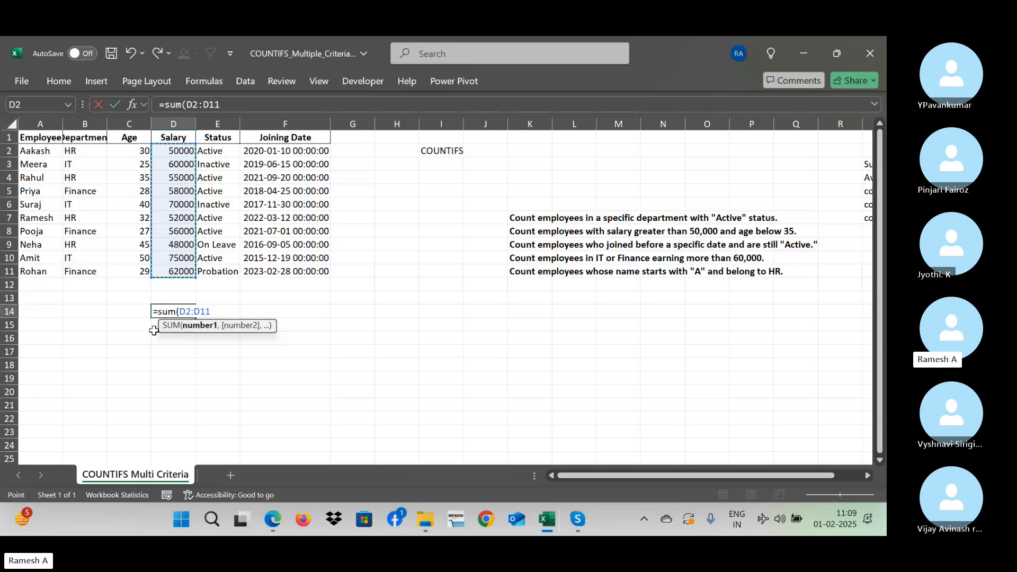
{"action": "type", "text": ")"}
{"action": "key", "text": "Return"}
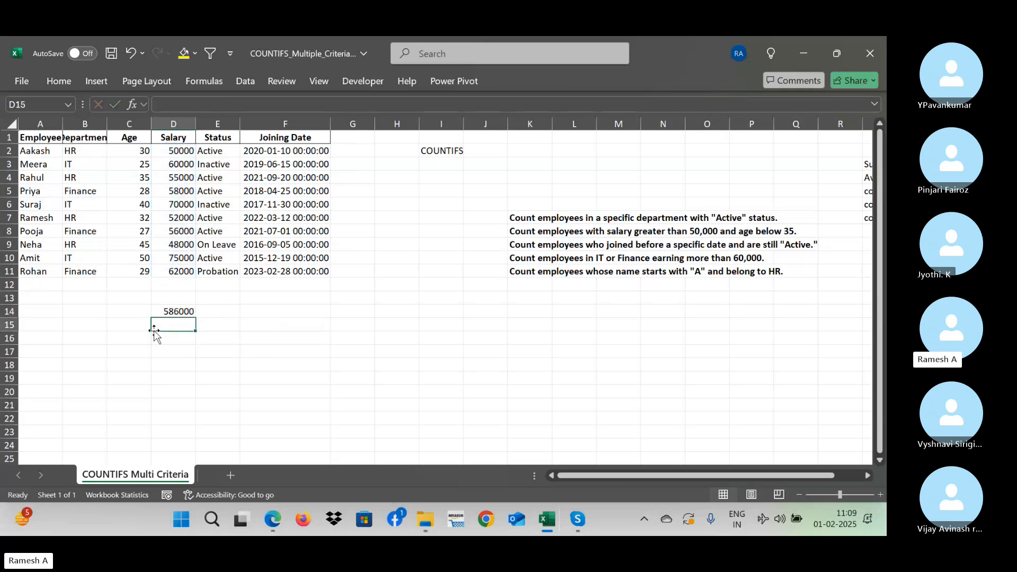
- Rebuild the salary total =SUM(D2:D11) in D14, extending the range upward from D11 to D2
{"action": "key", "text": "Up"}
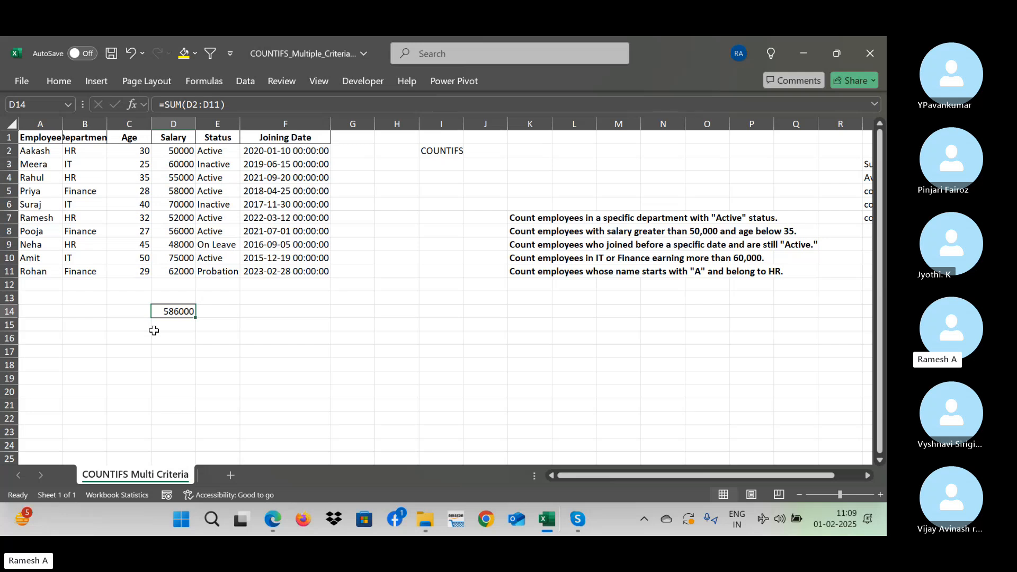
{"action": "type", "text": "=sum"}
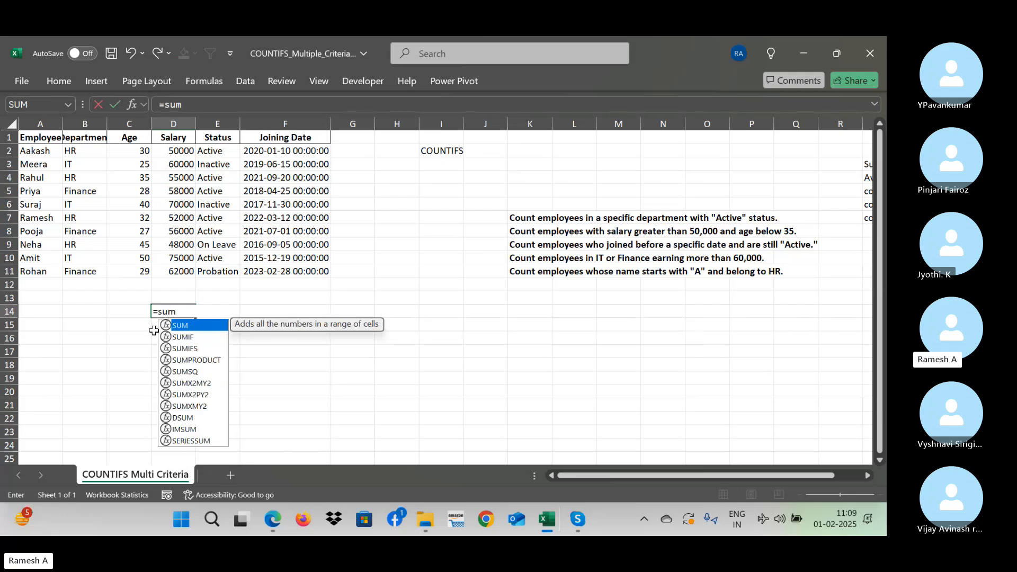
{"action": "type", "text": "("}
{"action": "key", "text": "Up"}
{"action": "key", "text": "Up"}
{"action": "key", "text": "Up"}
{"action": "key", "text": "shift+Up"}
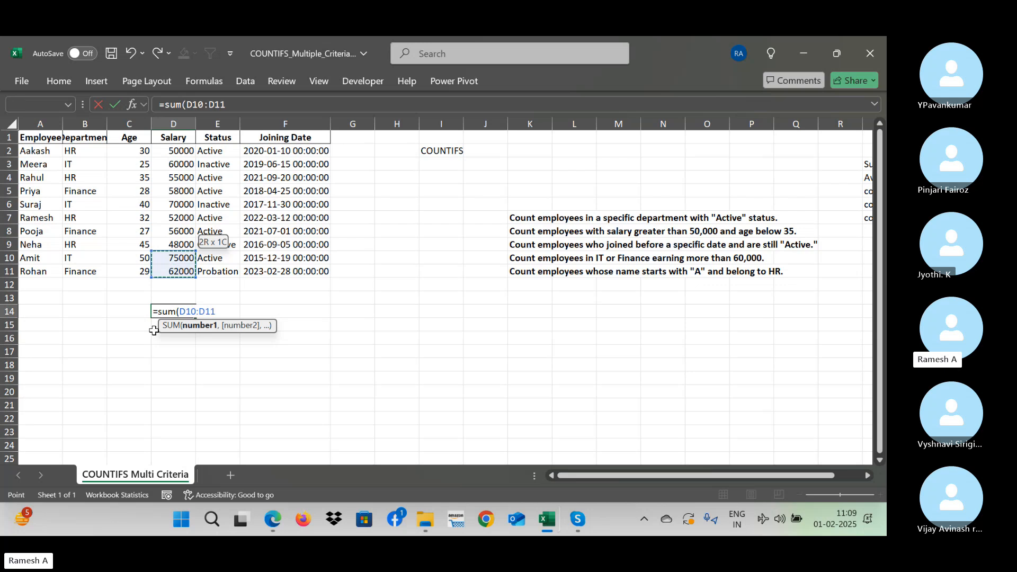
{"action": "key", "text": "shift+Up"}
{"action": "key", "text": "shift+Up"}
{"action": "key", "text": "shift+Up"}
{"action": "key", "text": "shift+Up"}
{"action": "key", "text": "shift+Up"}
{"action": "key", "text": "shift+Up"}
{"action": "key", "text": "shift+Up"}
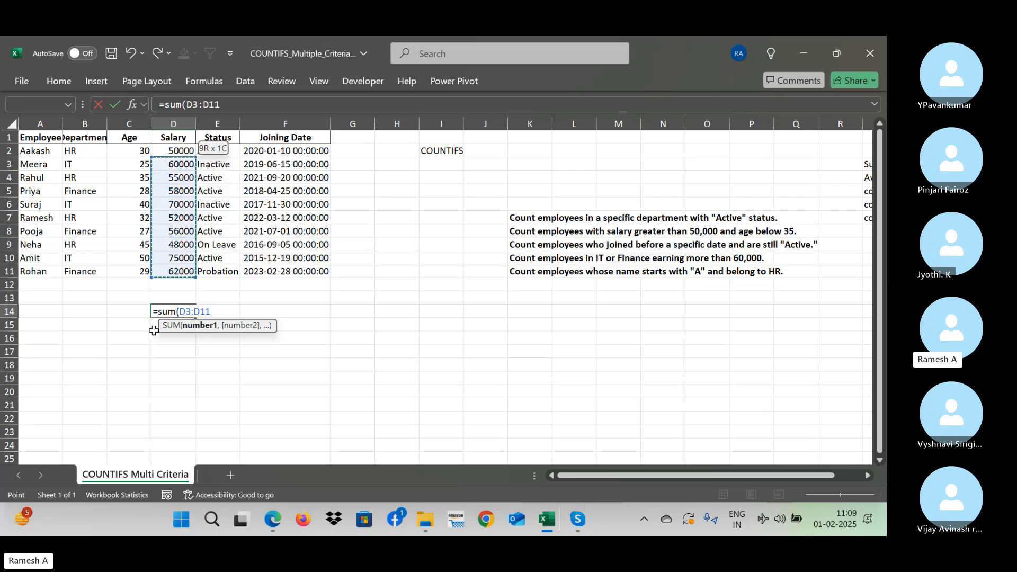
{"action": "key", "text": "shift+Up"}
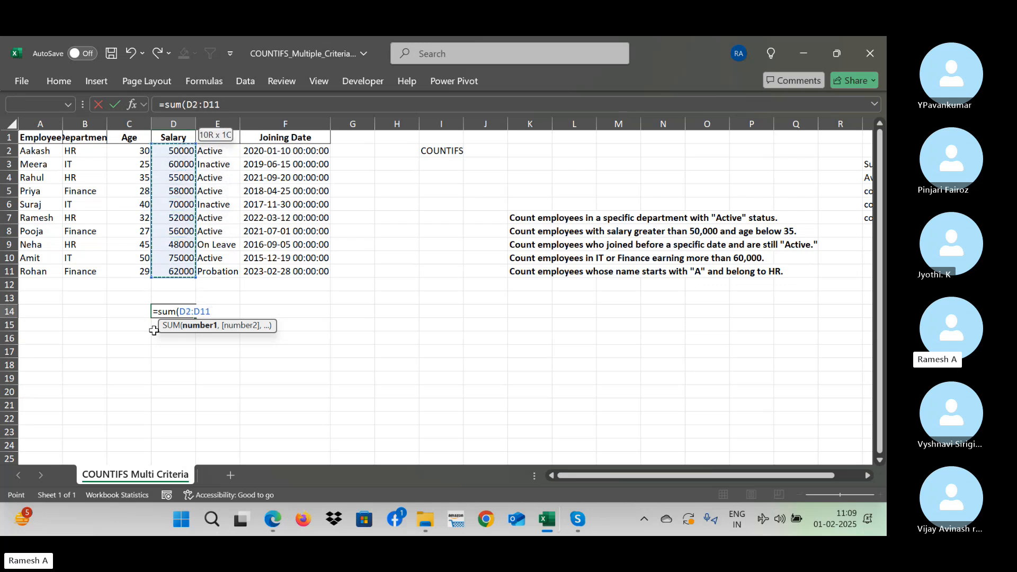
{"action": "type", "text": ")"}
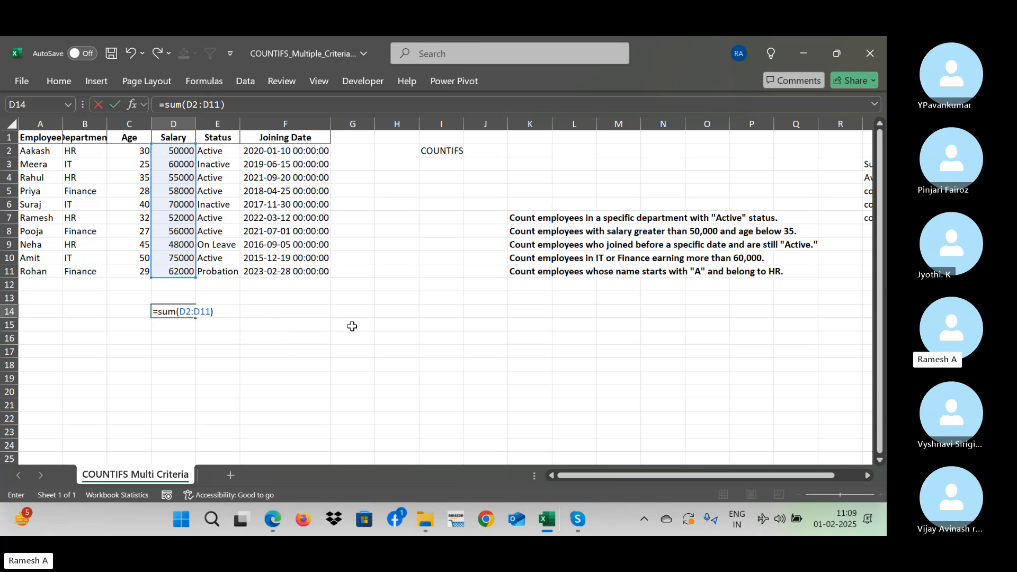
{"action": "key", "text": "Return"}
- Fill cells J15 to J21 with the sample numbers 4, 34, 3, 4, 32, 4 and 2
{"action": "key", "text": "Right"}
{"action": "key", "text": "Right"}
{"action": "key", "text": "Right"}
{"action": "key", "text": "Right"}
{"action": "key", "text": "Right"}
{"action": "key", "text": "Right"}
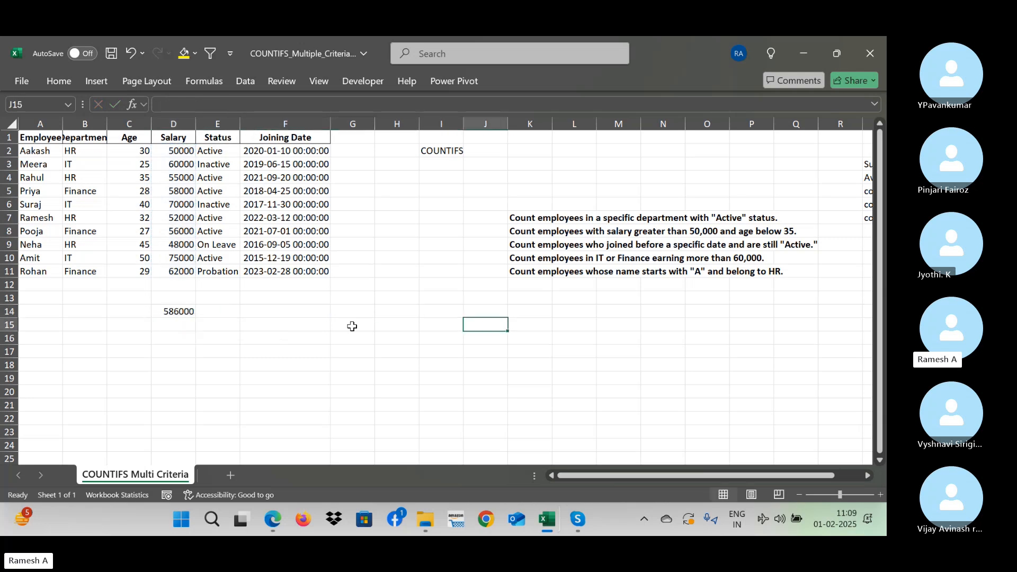
{"action": "type", "text": "4 34 3 4 32 4 2"}
{"action": "key", "text": "Left"}
{"action": "key", "text": "Left"}
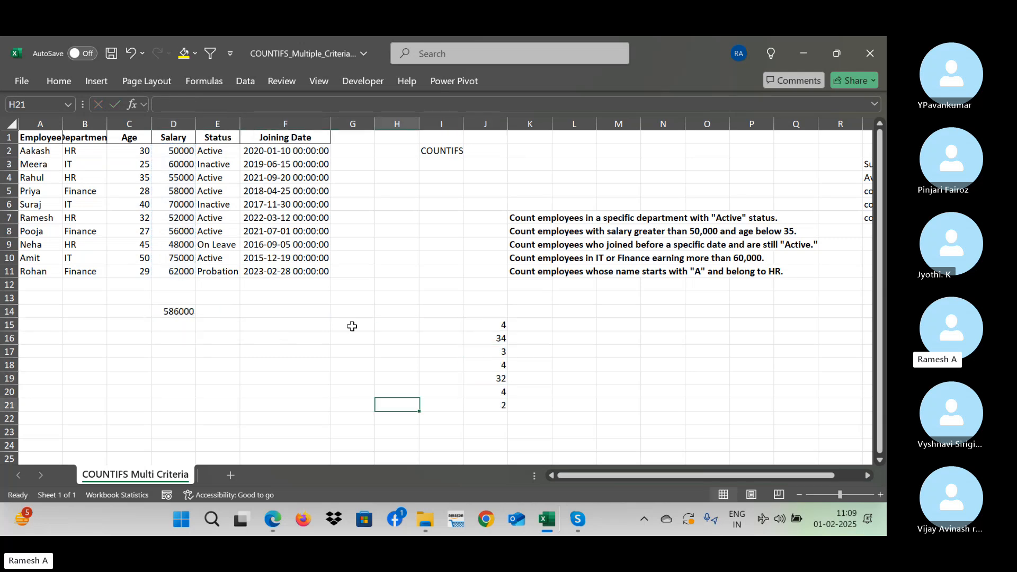
- Add J15:J21 as a second range to the total in D14, making it =SUM(D2:D11,J15:J21)
{"action": "left_click", "coordinate": [179, 311]}
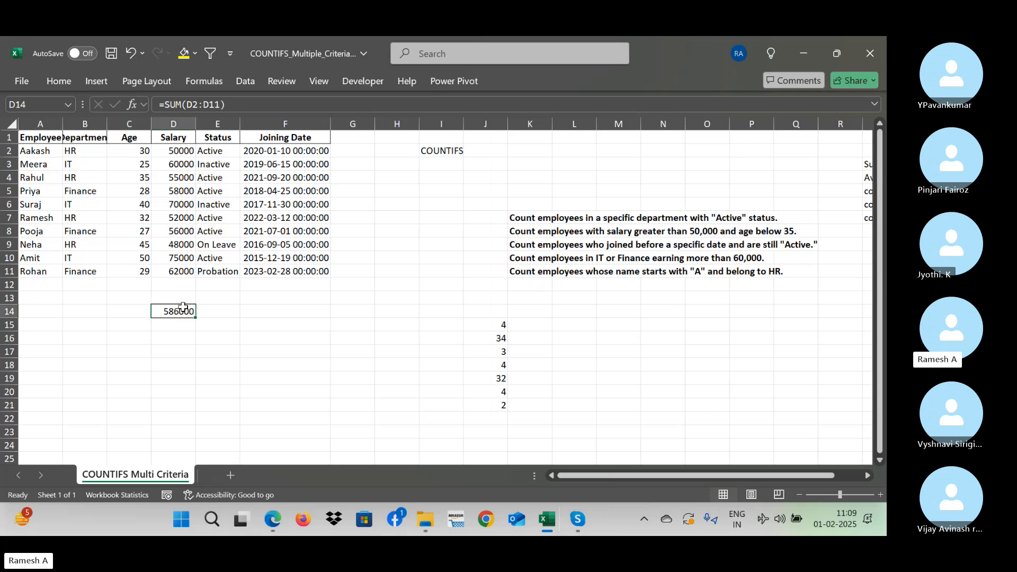
{"action": "double_click", "coordinate": [183, 311]}
{"action": "left_click", "coordinate": [220, 313]}
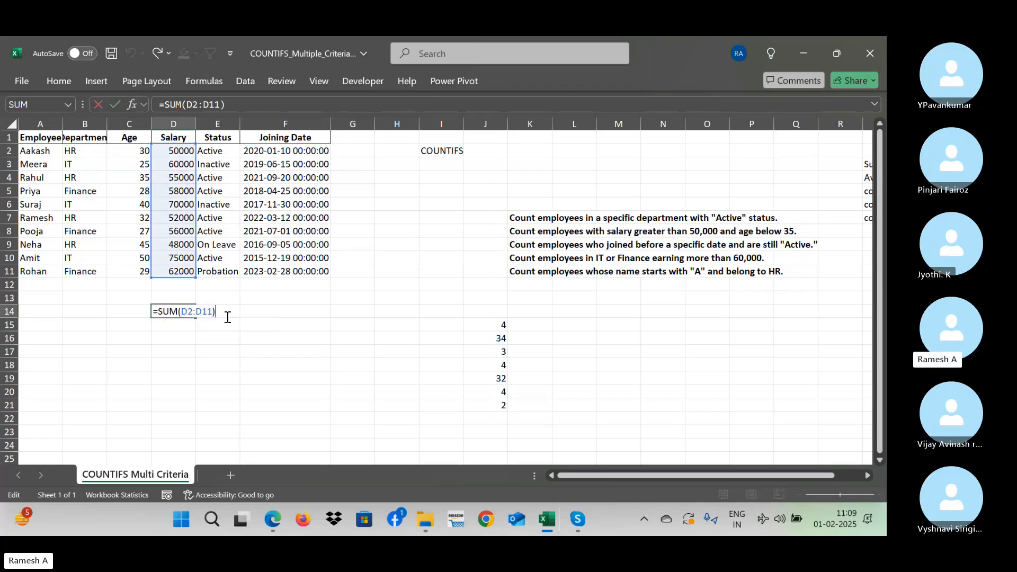
{"action": "key", "text": "BackSpace"}
{"action": "type", "text": ","}
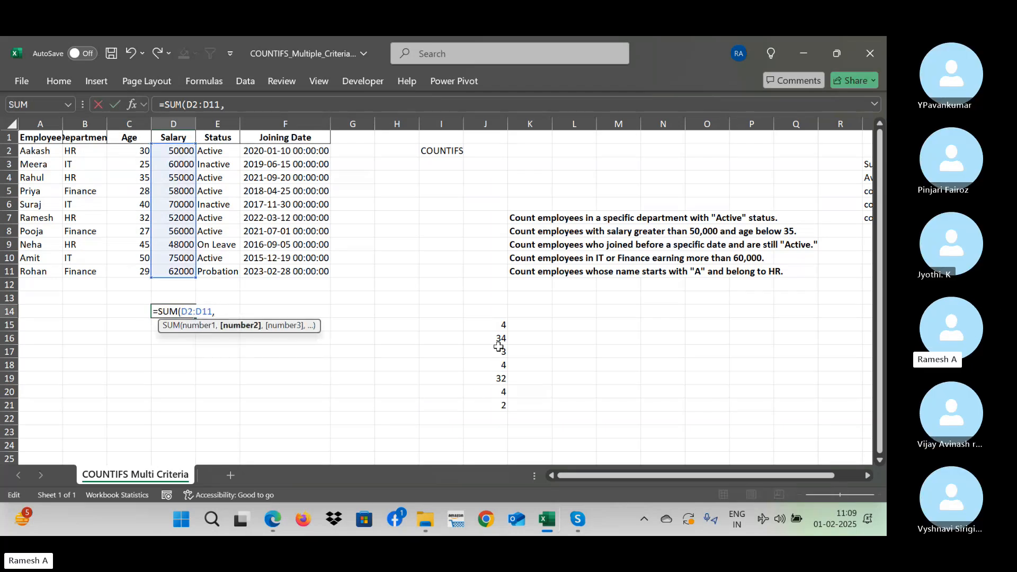
{"action": "left_click_drag", "start_coordinate": [495, 325], "coordinate": [501, 404]}
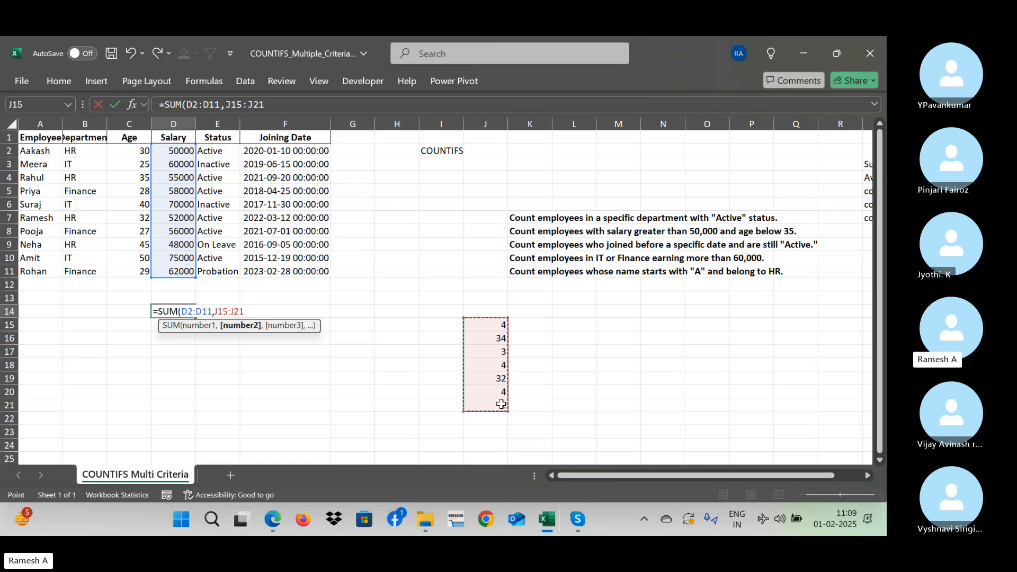
{"action": "key", "text": "Return"}
{"action": "key", "text": "Up"}
{"action": "key", "text": "Up"}
{"action": "key", "text": "Up"}
{"action": "key", "text": "Up"}
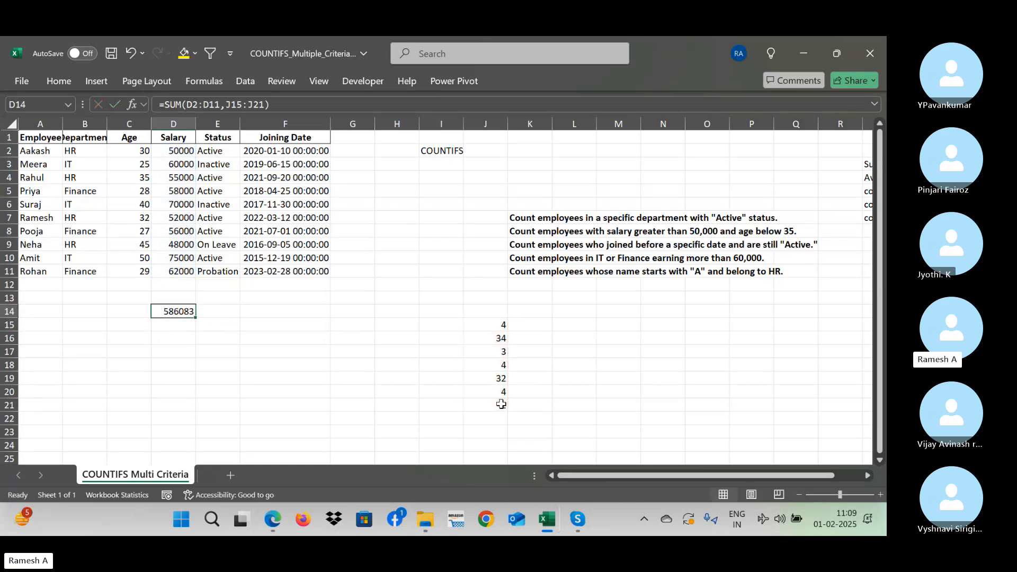
{"action": "key", "text": "Down"}
{"action": "key", "text": "Down"}
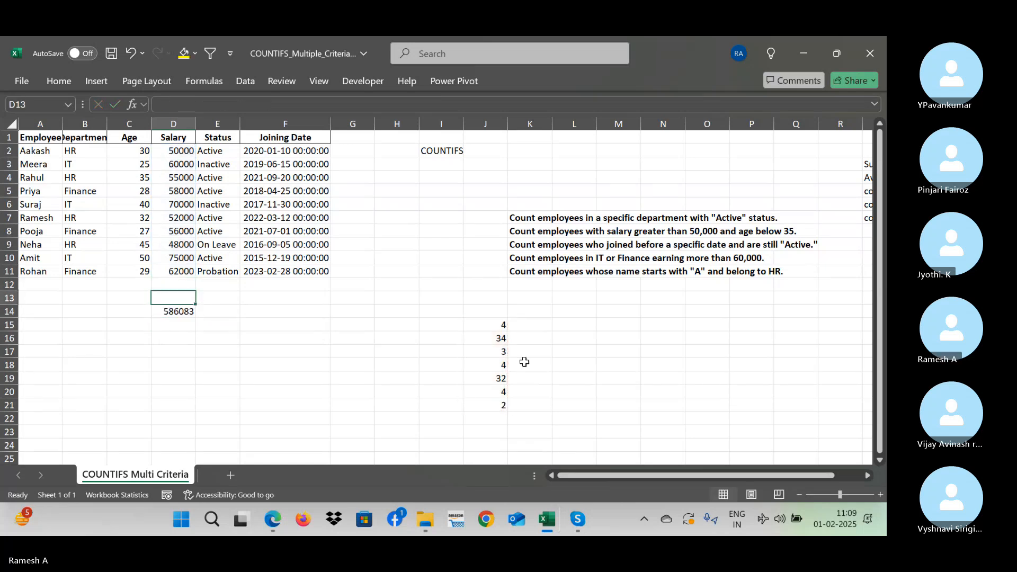
- Replace the first sample number in cell J15 with 6
{"action": "left_click", "coordinate": [498, 327]}
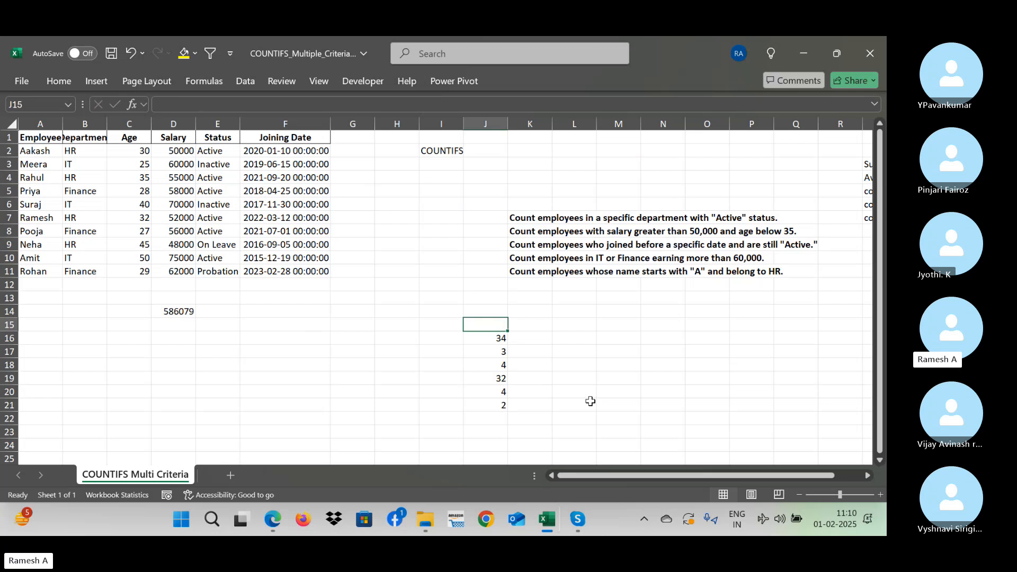
{"action": "type", "text": "z"}
{"action": "key", "text": "Up"}
{"action": "type", "text": "6"}
{"action": "key", "text": "ctrl+Return"}
- Clear the two-range SUM formula from cell D14
{"action": "key", "text": "Left"}
{"action": "key", "text": "Left"}
{"action": "key", "text": "Left"}
{"action": "key", "text": "Left"}
{"action": "key", "text": "Left"}
{"action": "key", "text": "Left"}
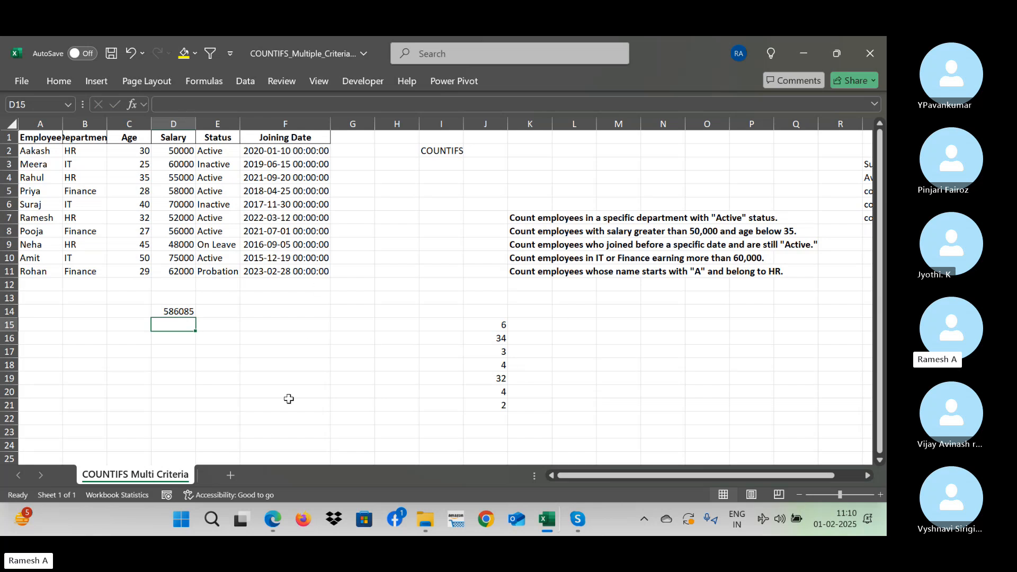
{"action": "key", "text": "Up"}
{"action": "key", "text": "Delete"}
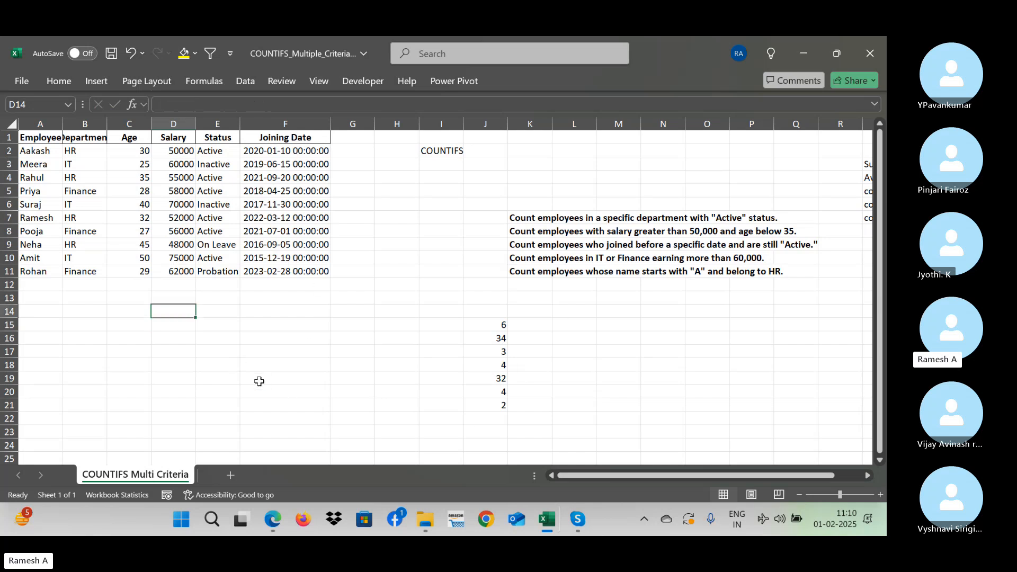
- Start a SUM formula in cell D14 with D2:D11 as its first range, ready for a second argument
{"action": "type", "text": "=su"}
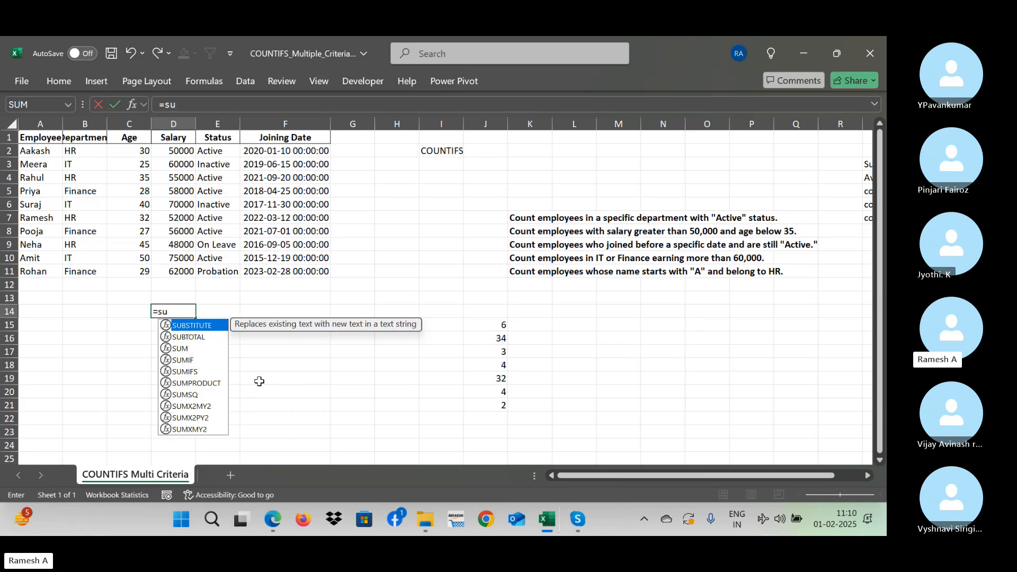
{"action": "type", "text": "m("}
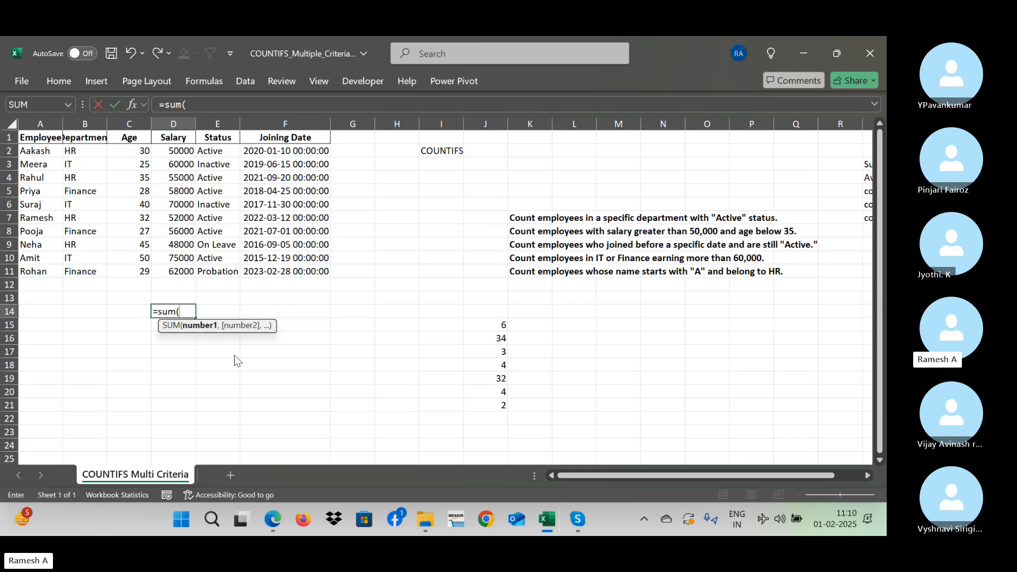
{"action": "type", "text": "d2"}
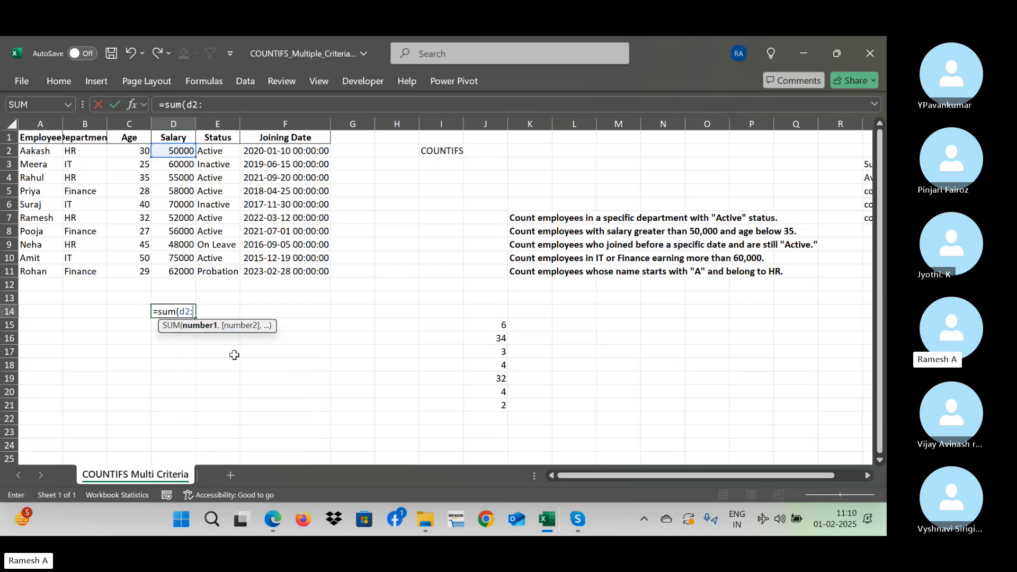
{"action": "type", "text": ":d11"}
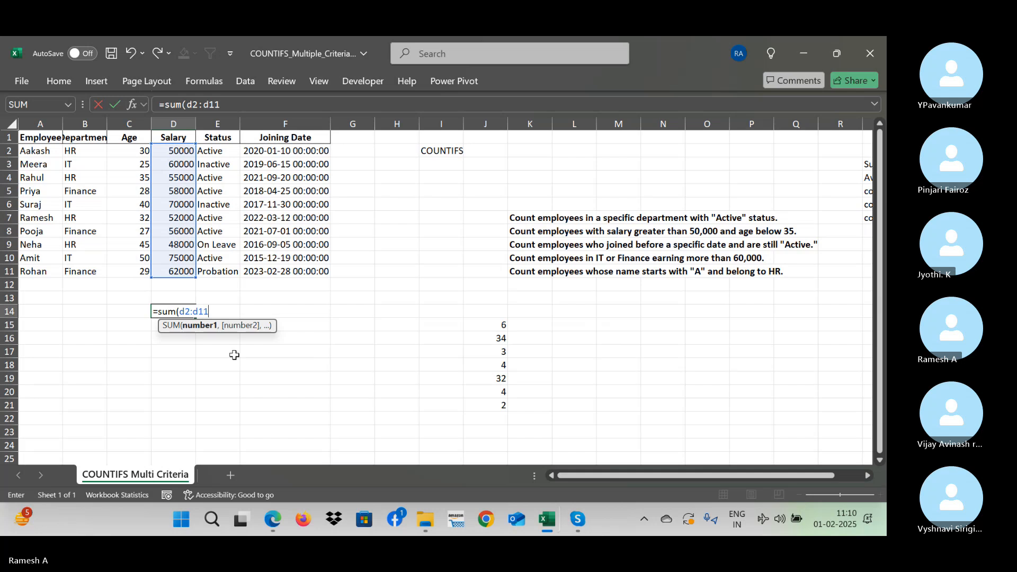
{"action": "type", "text": ","}
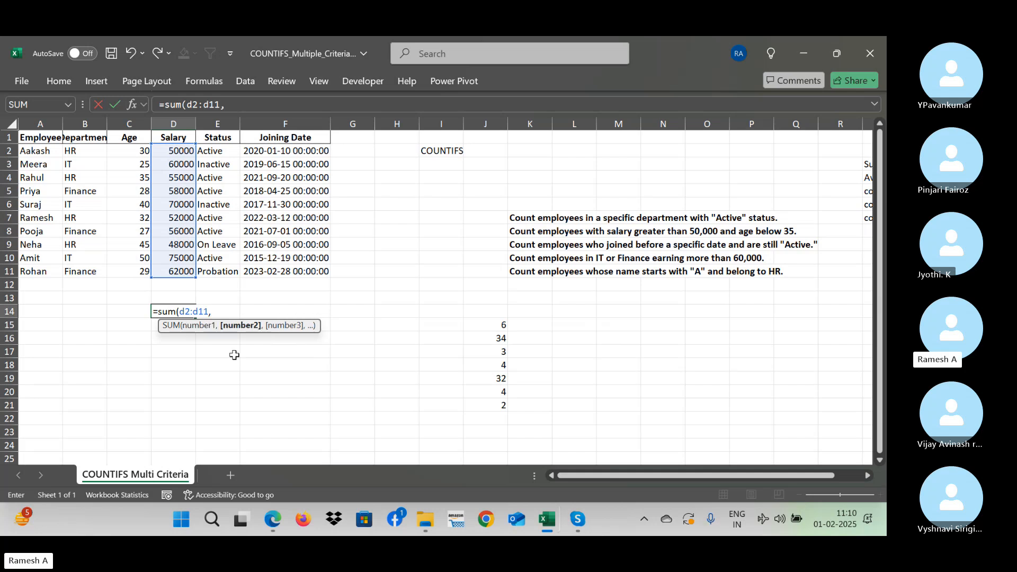
- Swap the colon between d2 and d11 in the D14 formula for a comma to compare the referenced cells, and restore the colon
{"action": "left_click", "coordinate": [194, 312]}
{"action": "key", "text": "BackSpace"}
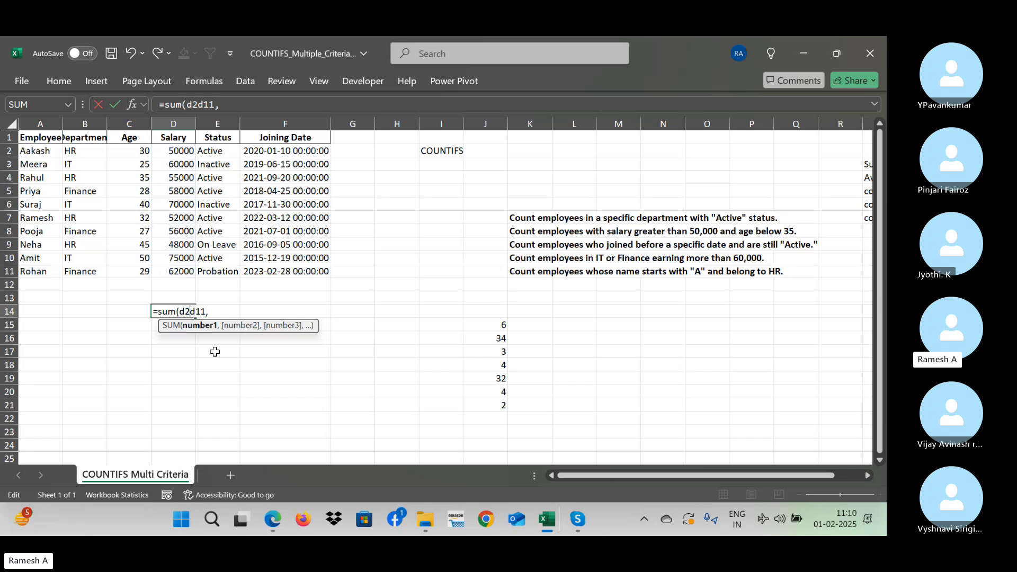
{"action": "type", "text": ","}
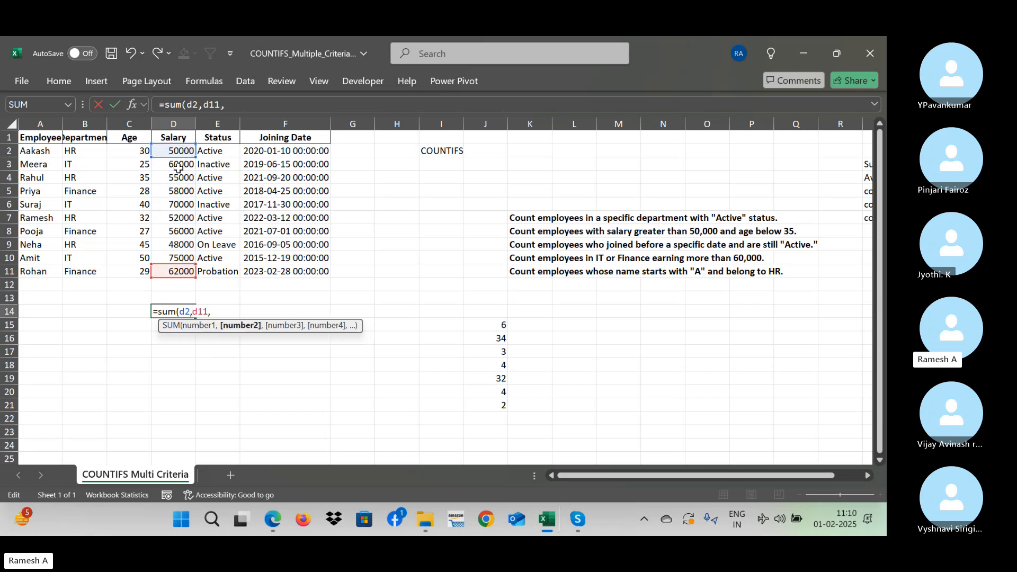
{"action": "key", "text": "BackSpace"}
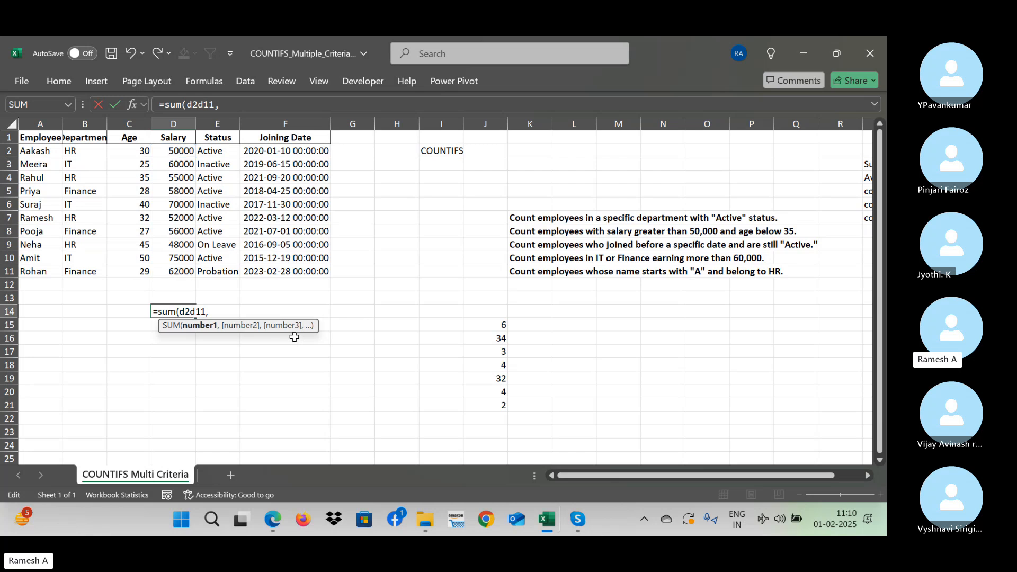
{"action": "type", "text": ":"}
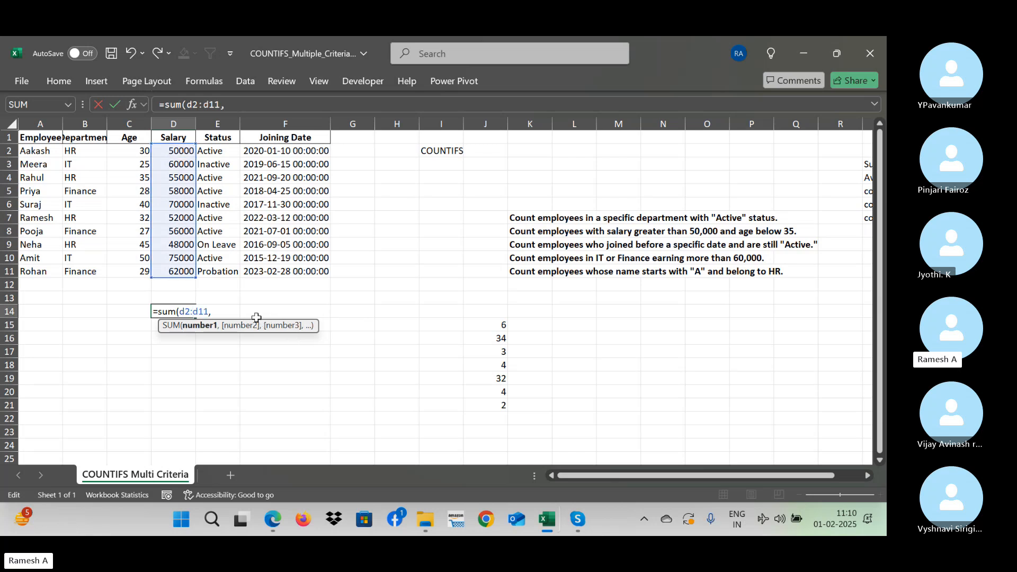
{"action": "type", "text": "F1"}
{"action": "key", "text": "BackSpace"}
{"action": "key", "text": "BackSpace"}
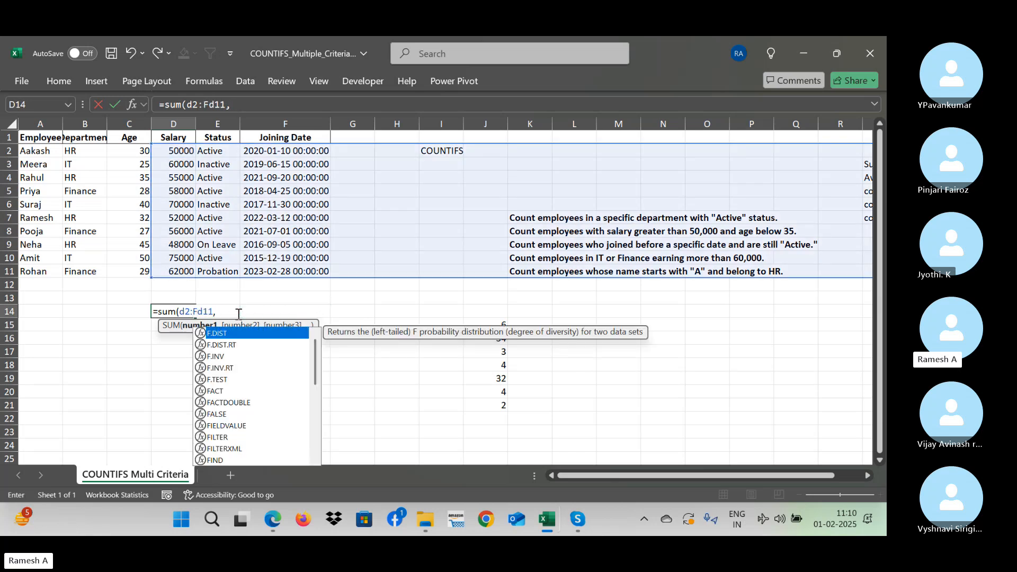
- Add J15:J21 as the second range and complete the D14 formula as =SUM(D2:D11,J15:J21)
{"action": "left_click", "coordinate": [230, 313]}
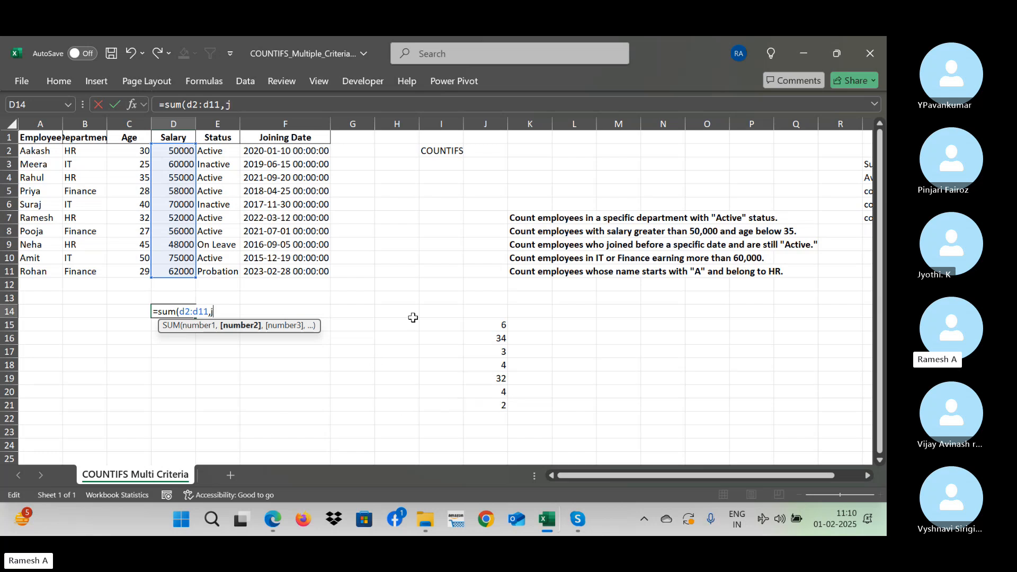
{"action": "type", "text": "15"}
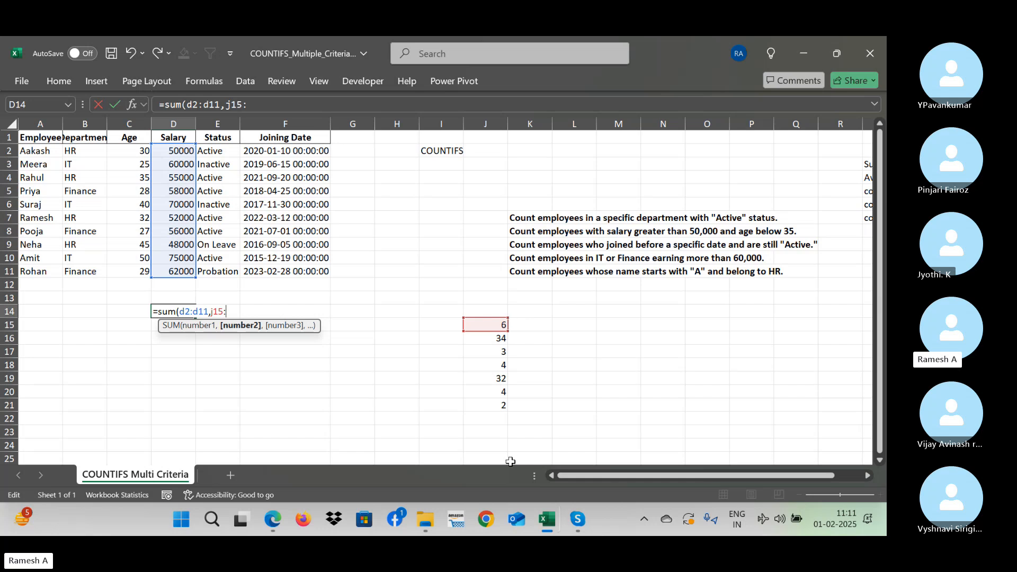
{"action": "type", "text": ":j2"}
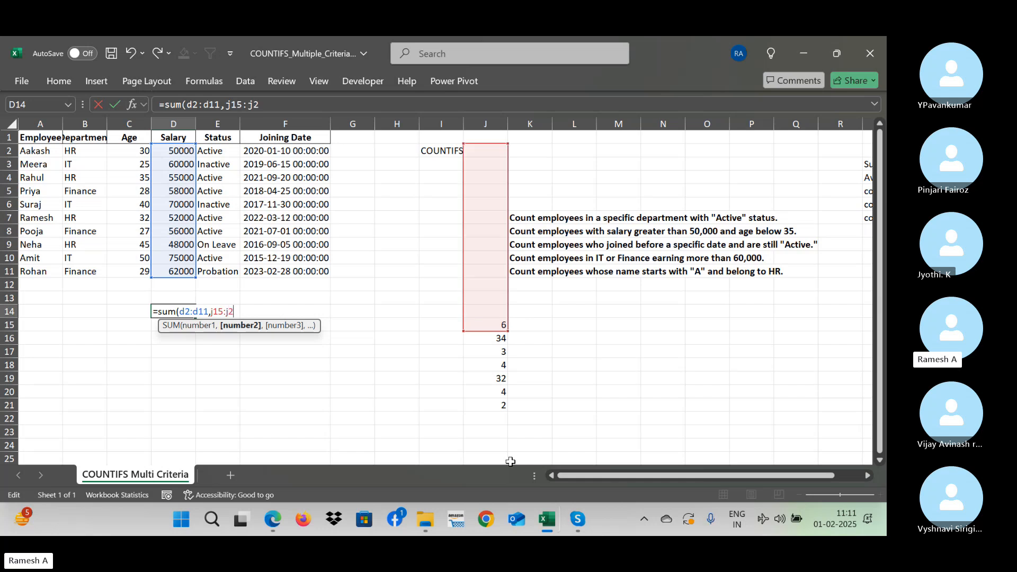
{"action": "type", "text": "1"}
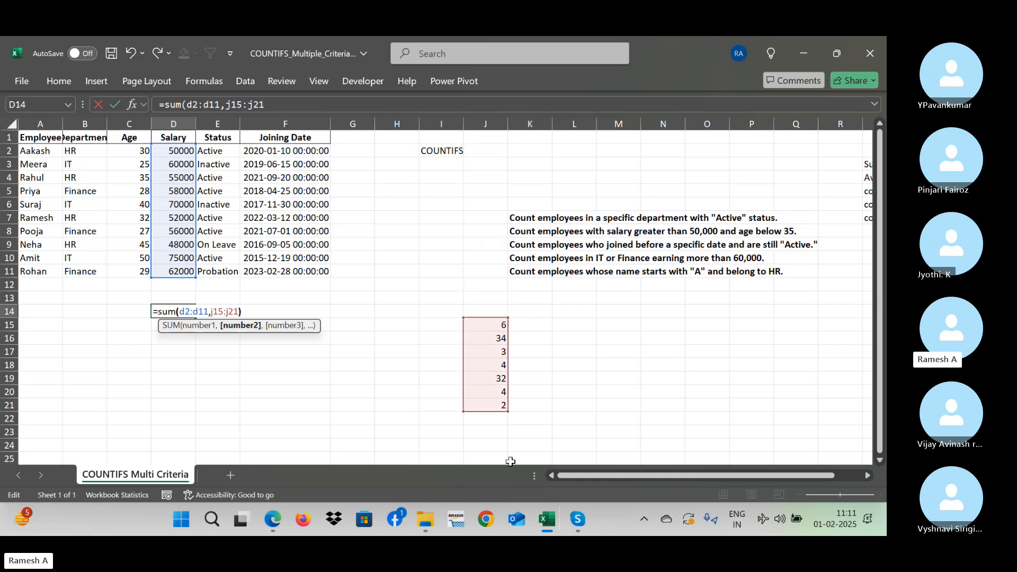
{"action": "type", "text": ")"}
{"action": "key", "text": "Return"}
{"action": "key", "text": "Up"}
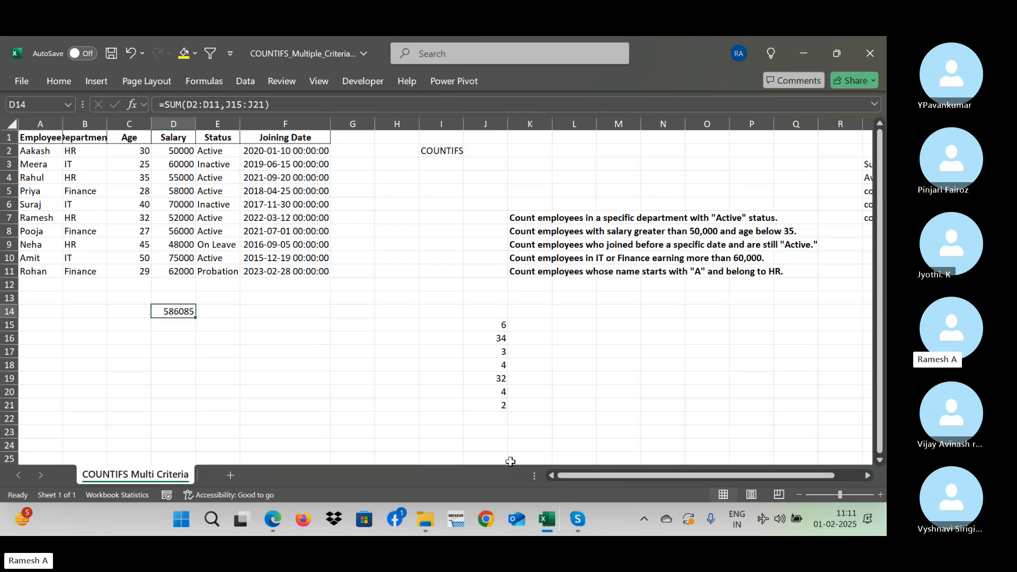
- Switch to the Skype call, mute the microphone, turn it back on, and return to the Excel workbook
{"action": "key", "text": "alt+Tab"}
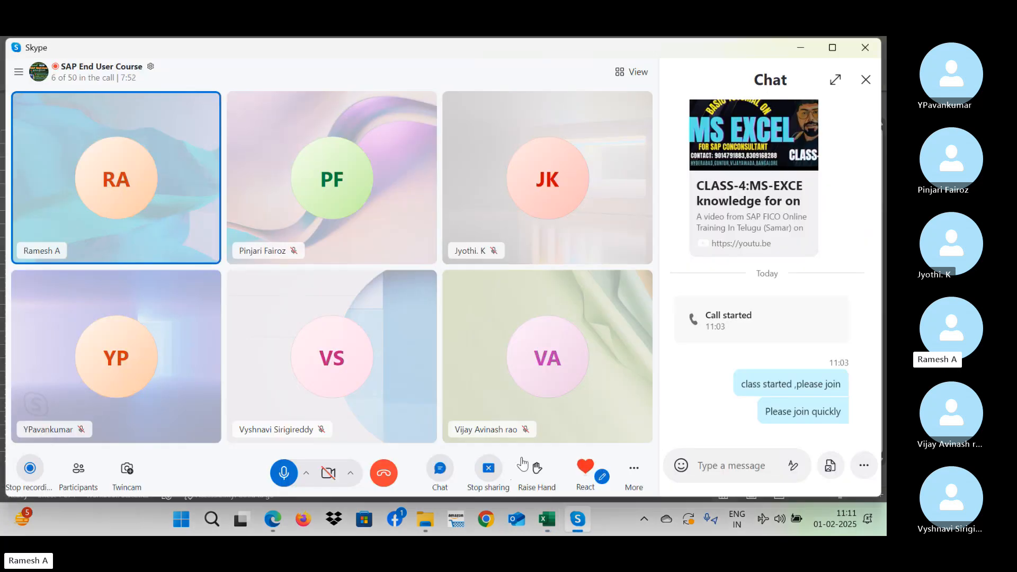
{"action": "key", "text": "alt+Tab"}
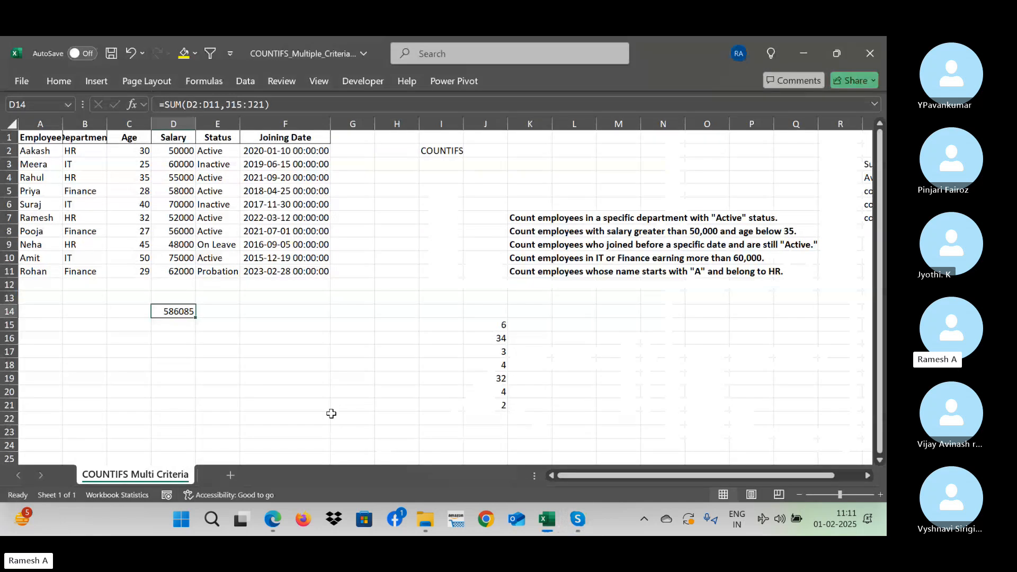
{"action": "key", "text": "alt+Tab"}
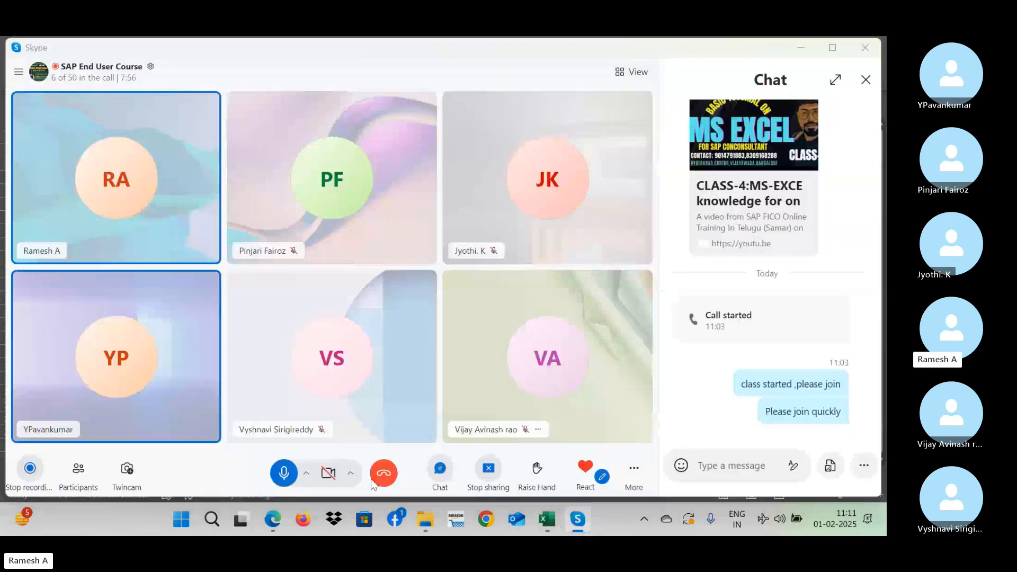
{"action": "key", "text": "alt+Tab"}
{"action": "left_click", "coordinate": [282, 473]}
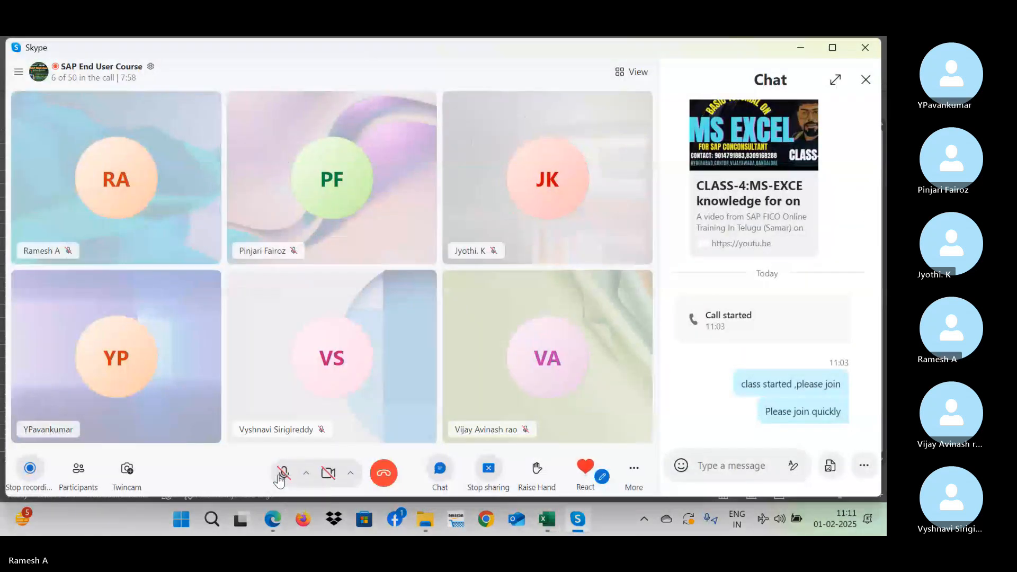
{"action": "left_click", "coordinate": [282, 474]}
{"action": "key", "text": "alt+Tab"}
{"action": "left_click", "coordinate": [217, 352]}
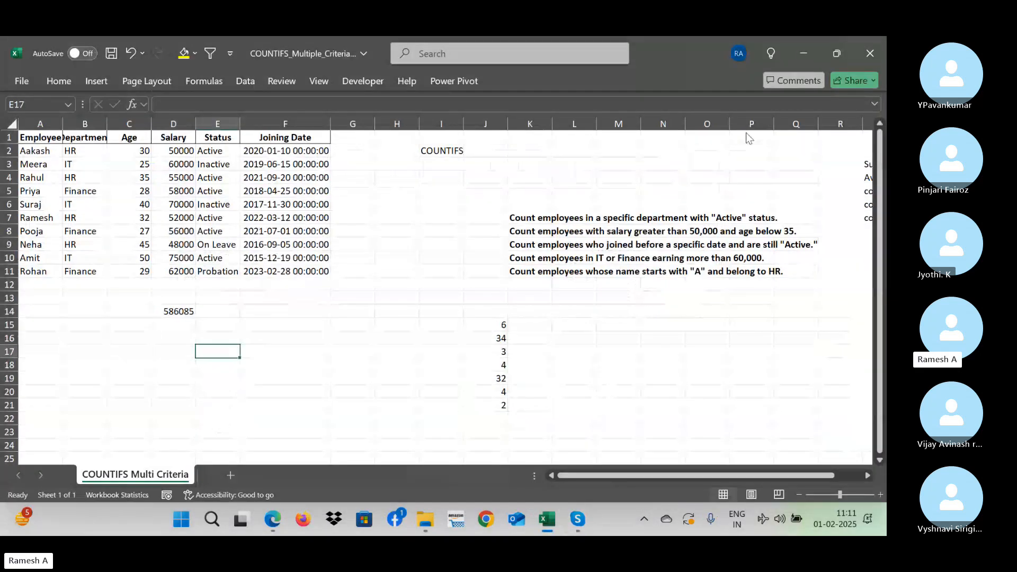
{"action": "left_click", "coordinate": [791, 141]}
{"action": "left_click", "coordinate": [298, 336]}
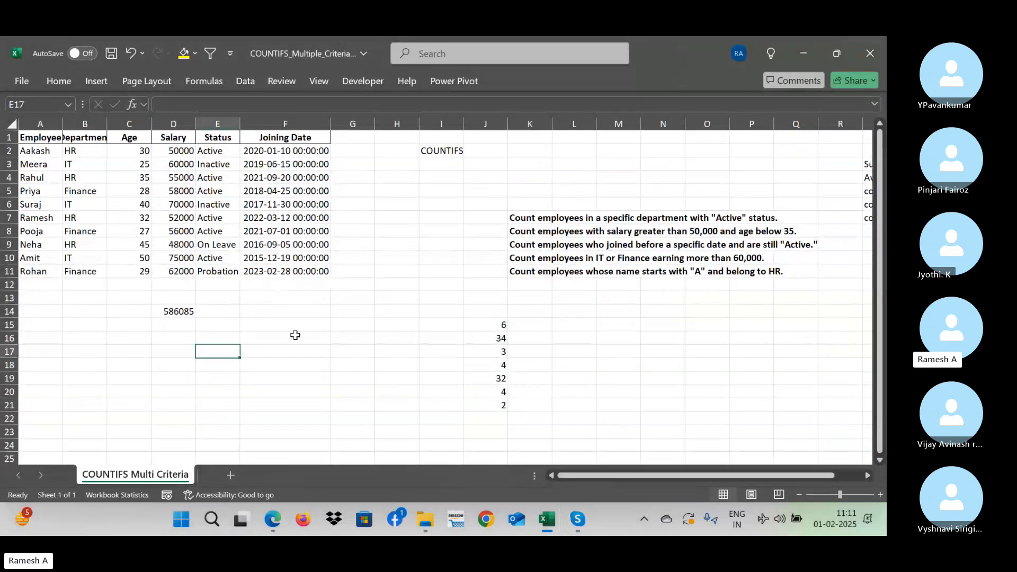
{"action": "key", "text": "Up"}
{"action": "key", "text": "Up"}
{"action": "key", "text": "Up"}
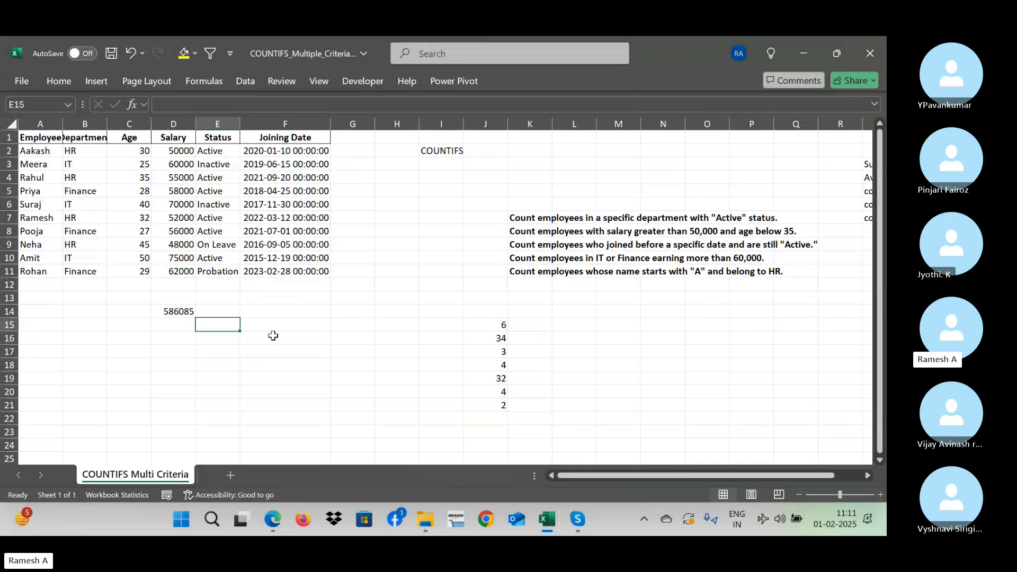
{"action": "key", "text": "Left"}
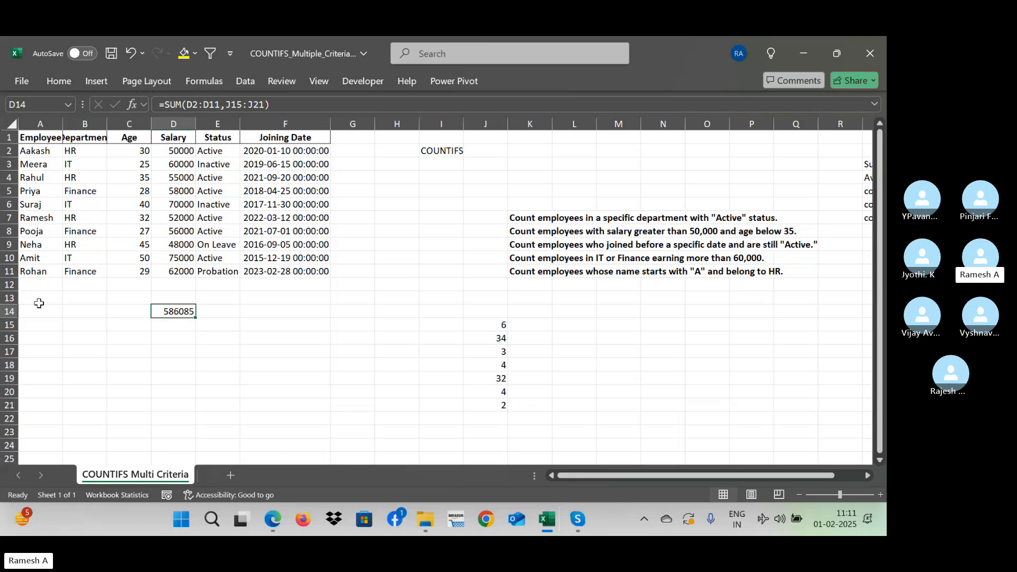
- Check the status-bar count for the Employee names, and enter =COUNT(A2:A11) in cell B17
{"action": "left_click_drag", "start_coordinate": [34, 151], "coordinate": [42, 271]}
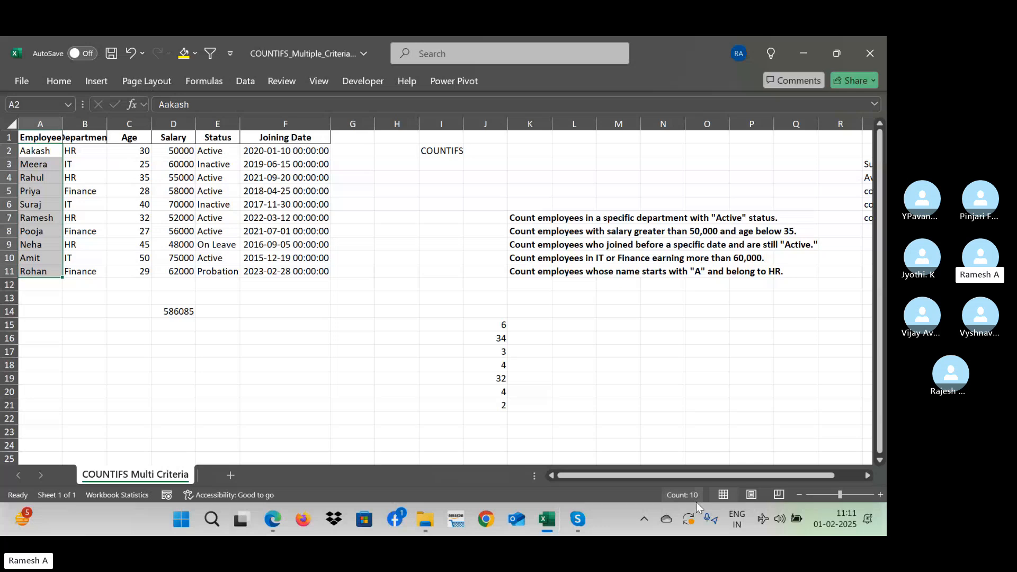
{"action": "left_click", "coordinate": [81, 354]}
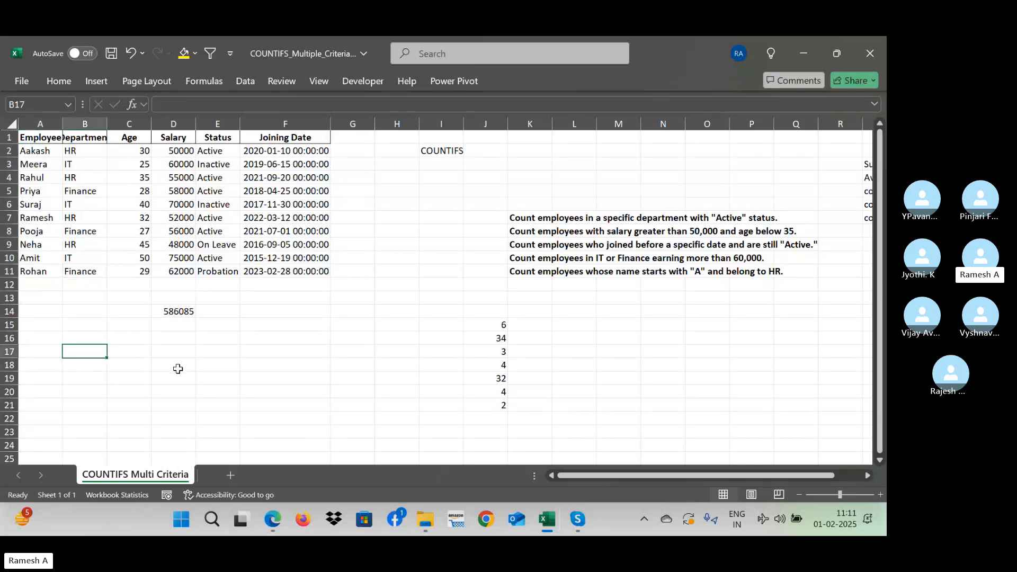
{"action": "type", "text": "=count"}
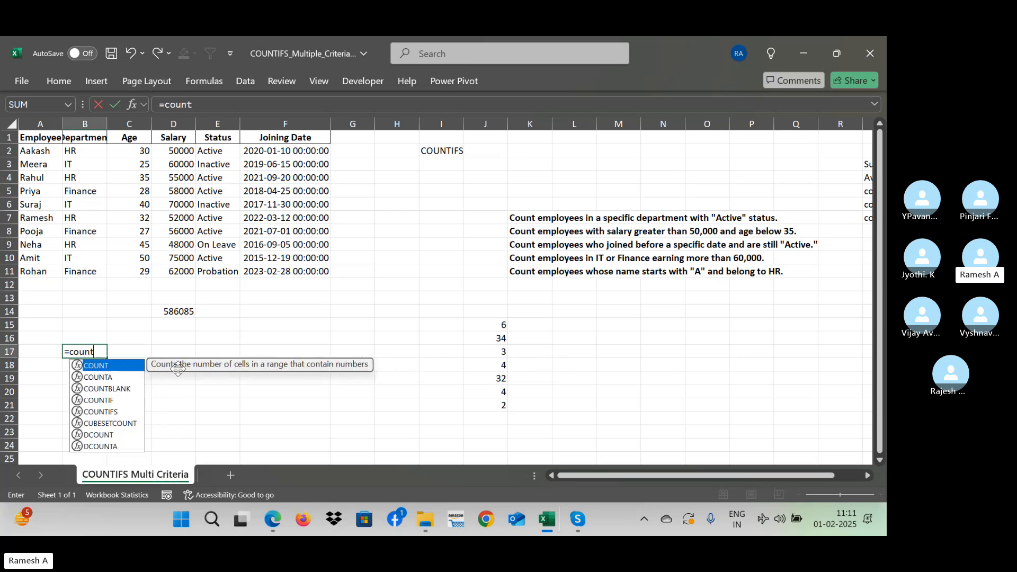
{"action": "type", "text": "("}
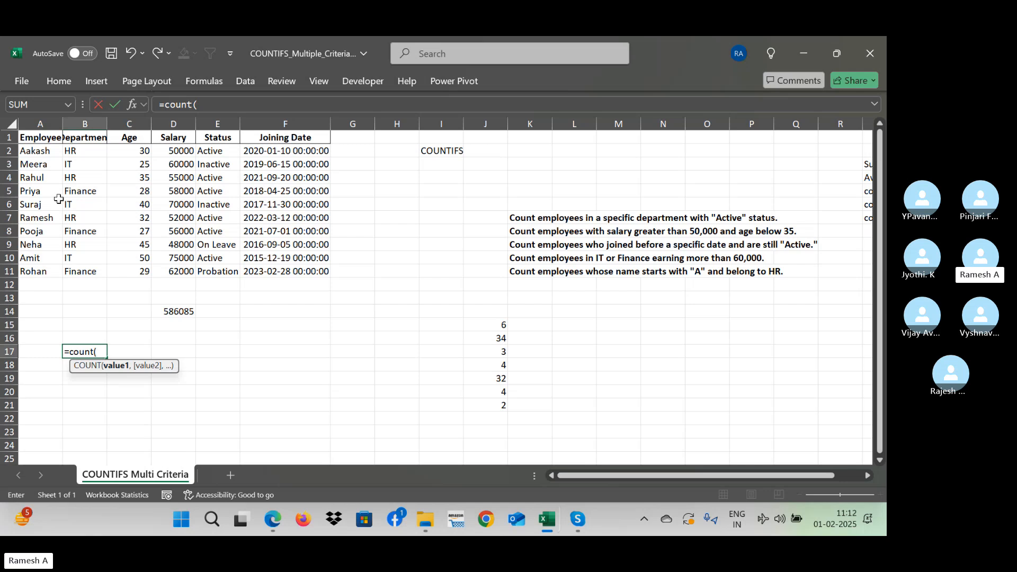
{"action": "left_click", "coordinate": [49, 153]}
{"action": "left_click_drag", "start_coordinate": [49, 152], "coordinate": [52, 268]}
{"action": "type", "text": ")"}
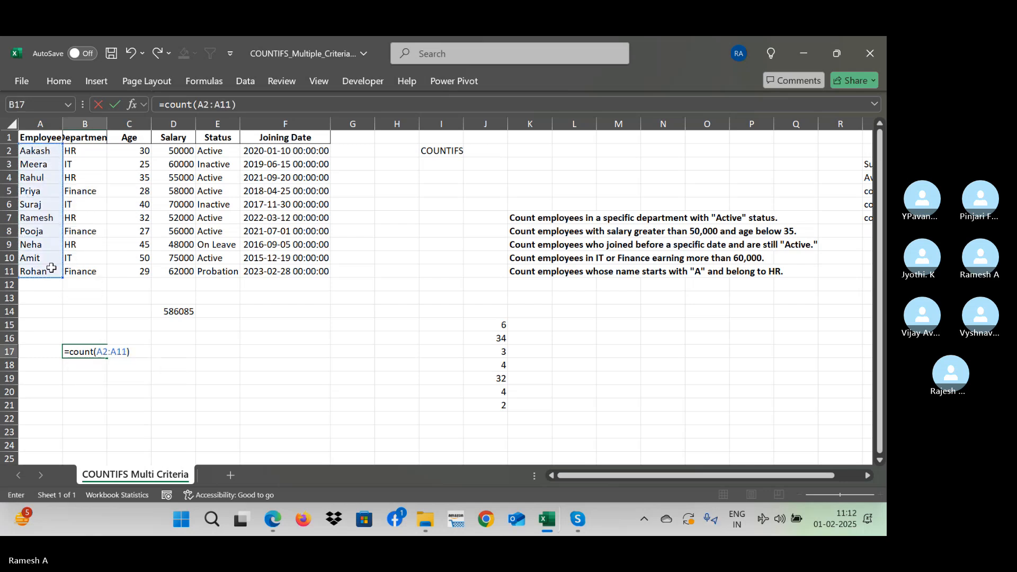
{"action": "key", "text": "Return"}
{"action": "key", "text": "Up"}
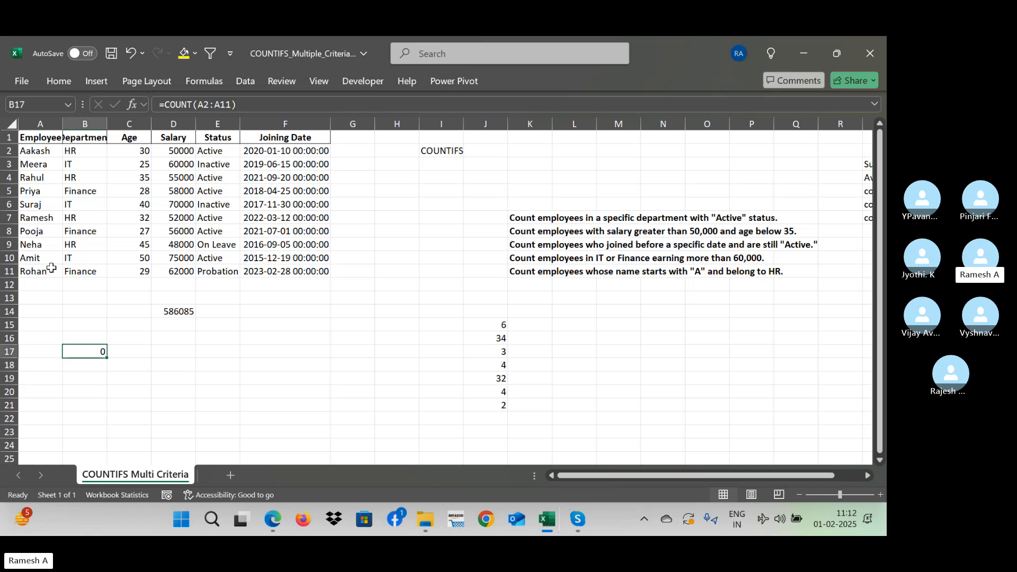
- Label cell A17 "Numeric values" and autofit the width of column A
{"action": "left_click", "coordinate": [60, 354]}
{"action": "type", "text": "Numeric"}
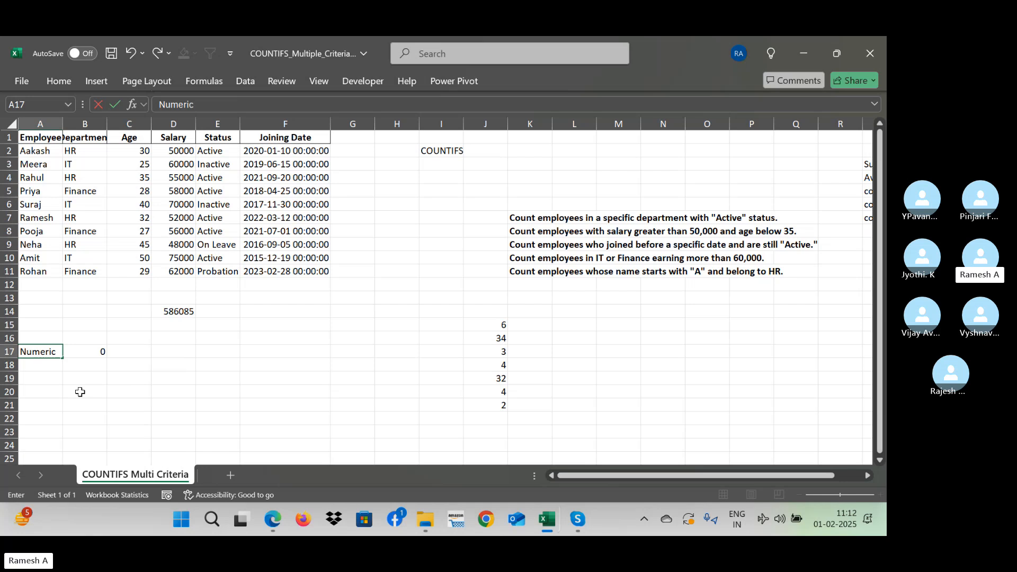
{"action": "type", "text": " values"}
{"action": "key", "text": "ctrl+Return"}
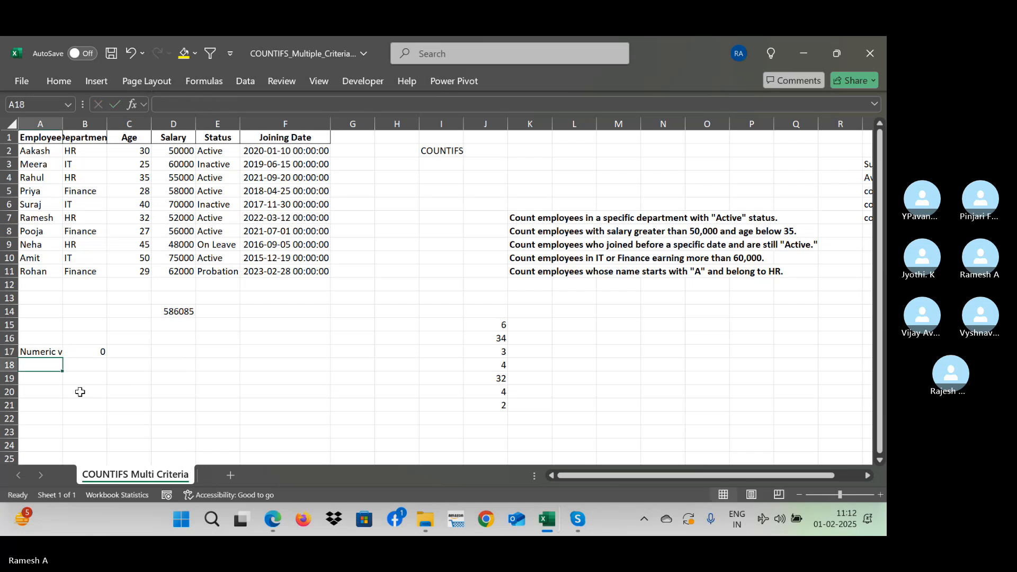
{"action": "key", "text": "alt+h"}
{"action": "key", "text": "o"}
{"action": "key", "text": "i"}
{"action": "key", "text": "Right"}
{"action": "key", "text": "Right"}
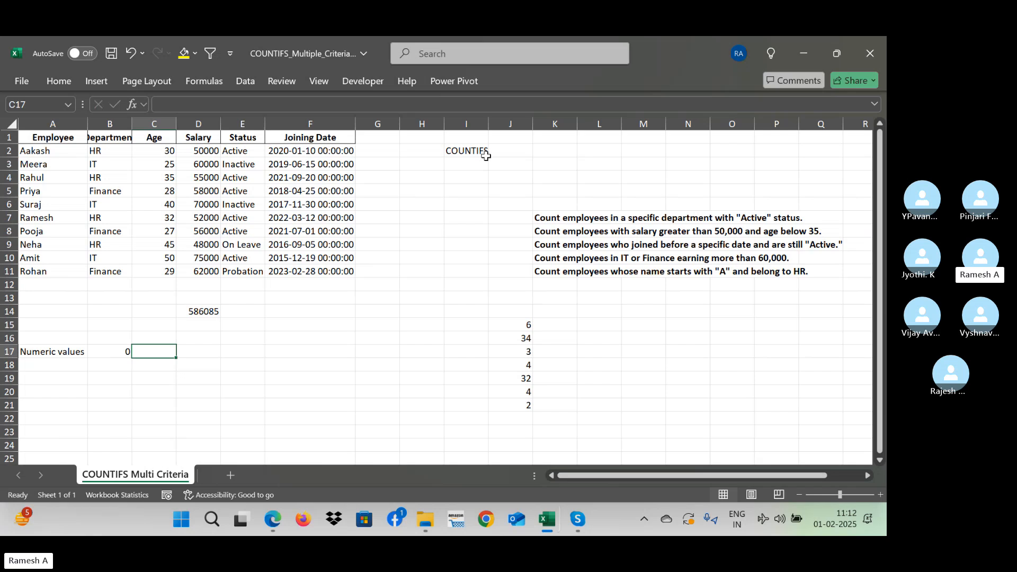
- Clear the COUNT formula from cell B17 and compare the Employee names in A2:A11 with the Age values in C2:C11
{"action": "left_click", "coordinate": [112, 350]}
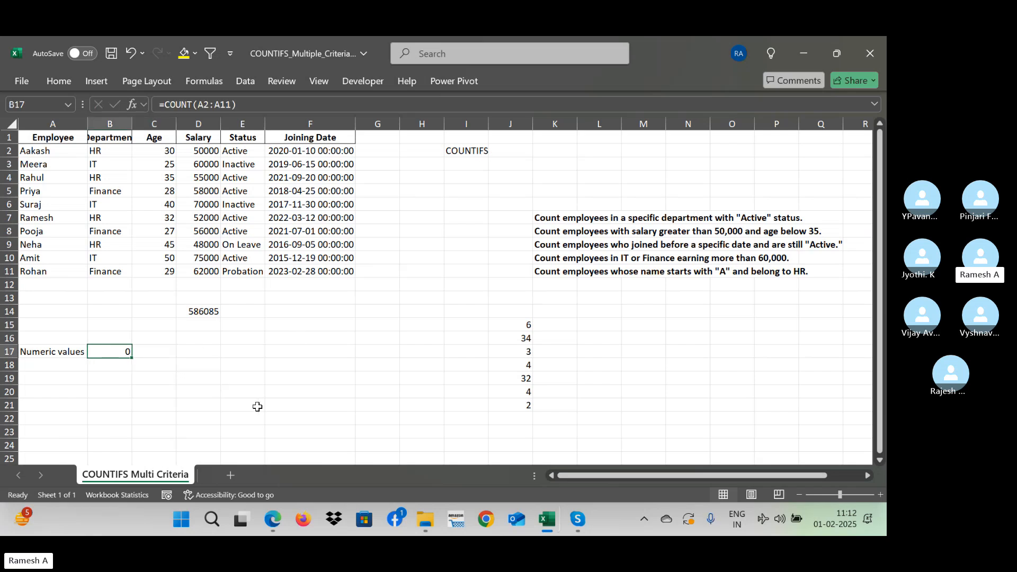
{"action": "key", "text": "Delete"}
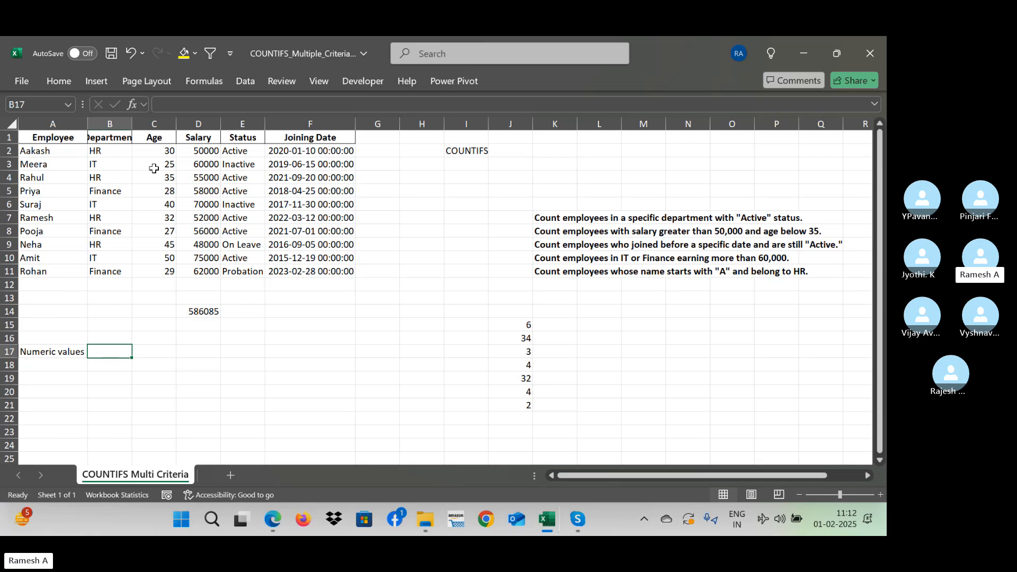
{"action": "left_click_drag", "start_coordinate": [159, 151], "coordinate": [167, 271]}
{"action": "left_click_drag", "start_coordinate": [22, 150], "coordinate": [45, 272]}
{"action": "left_click_drag", "start_coordinate": [145, 151], "coordinate": [155, 268]}
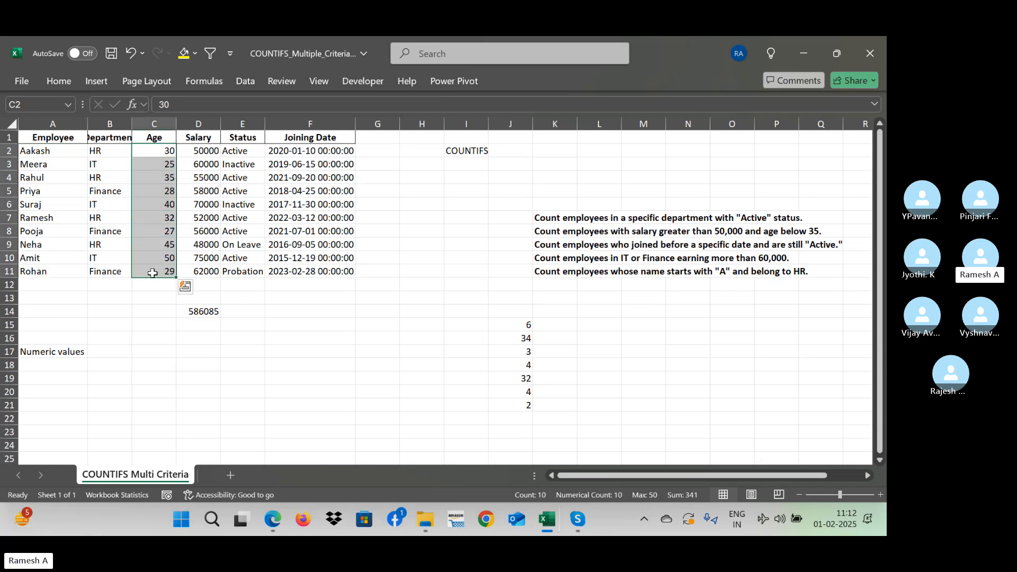
- Count the numeric Age values by entering =COUNT(C2:C11) in cell B17
{"action": "left_click", "coordinate": [107, 354]}
{"action": "type", "text": "="}
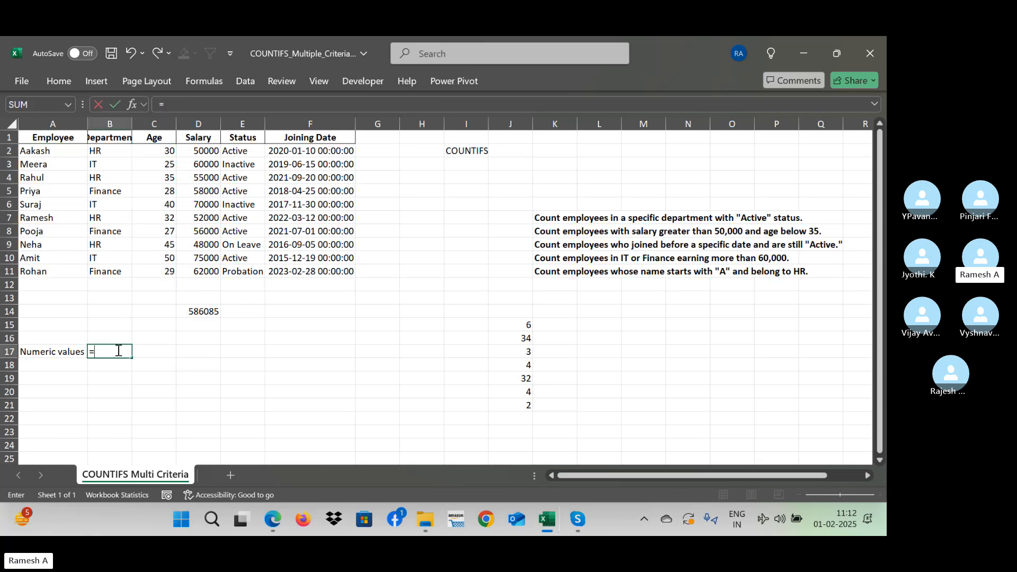
{"action": "type", "text": "count"}
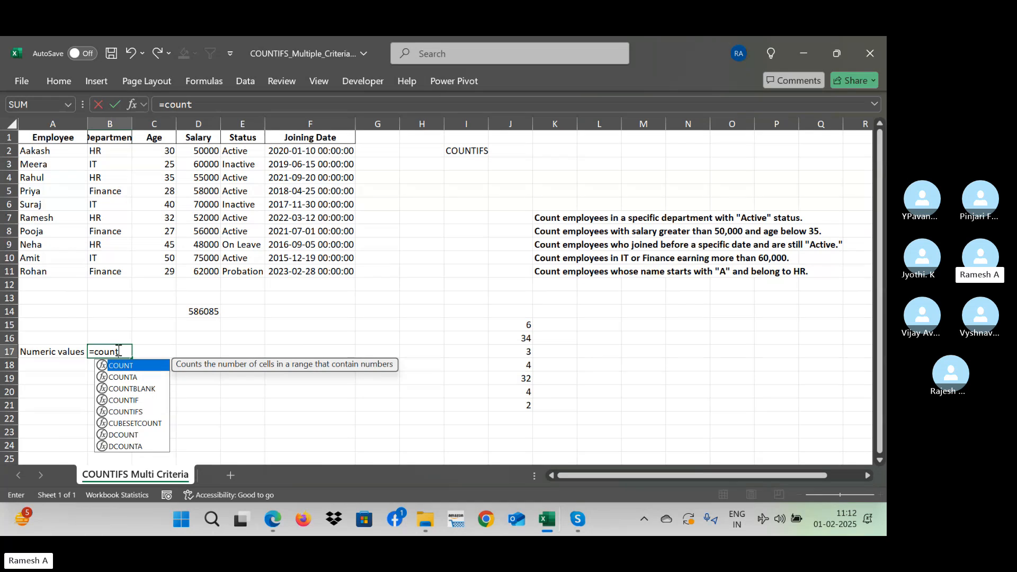
{"action": "type", "text": "("}
{"action": "left_click", "coordinate": [169, 271]}
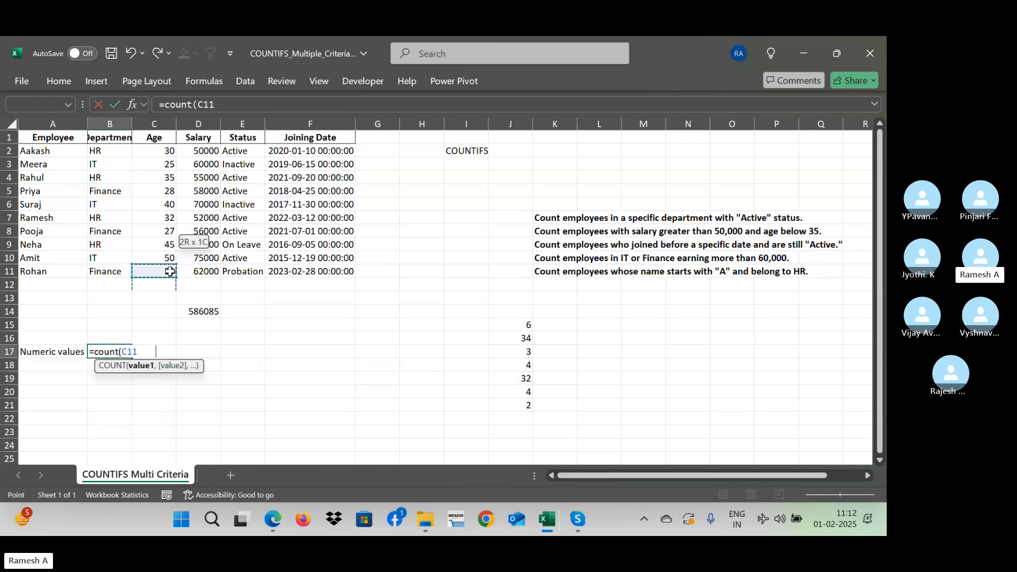
{"action": "left_click_drag", "start_coordinate": [170, 272], "coordinate": [169, 150]}
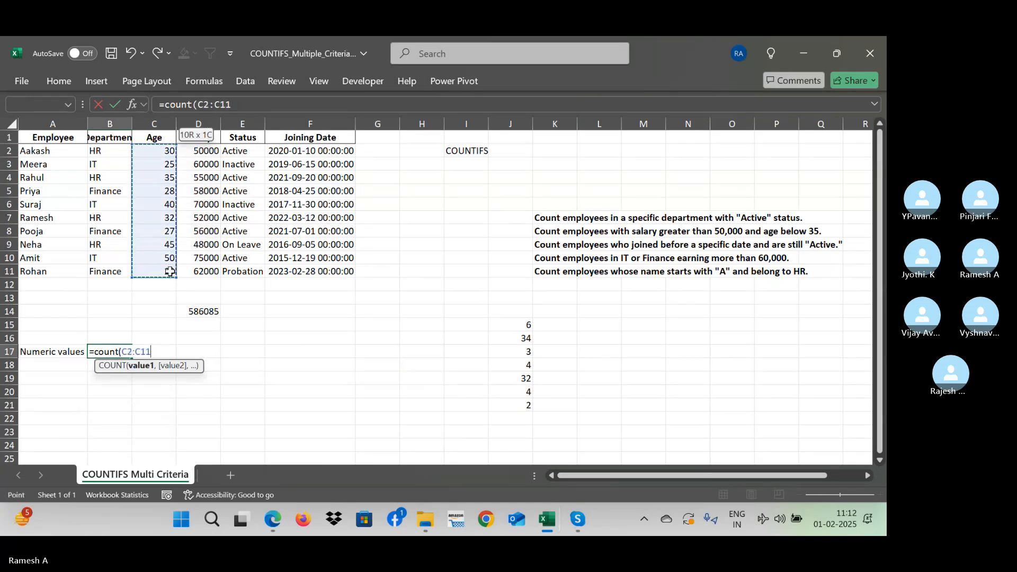
{"action": "type", "text": ")"}
{"action": "key", "text": "Return"}
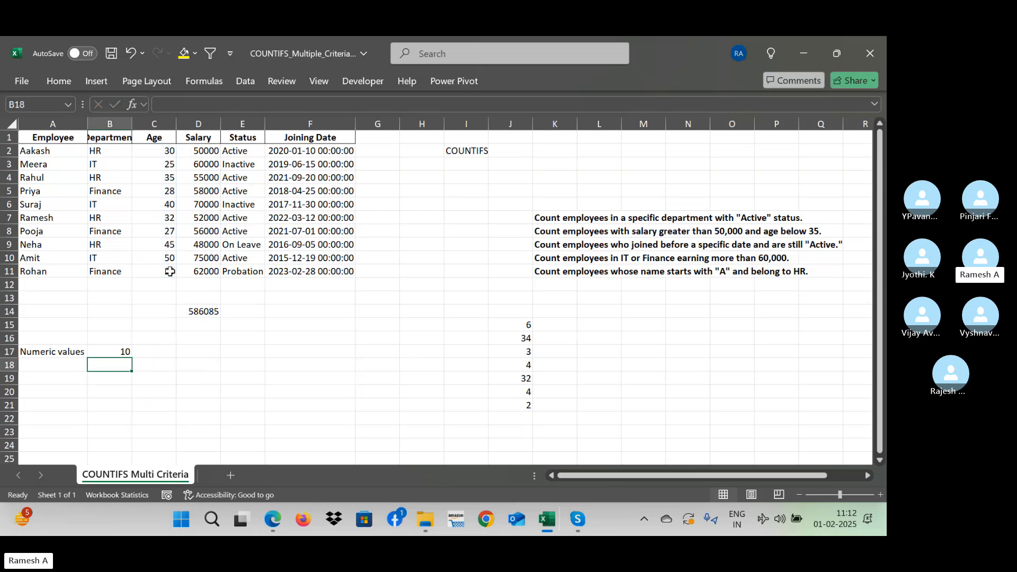
{"action": "key", "text": "Up"}
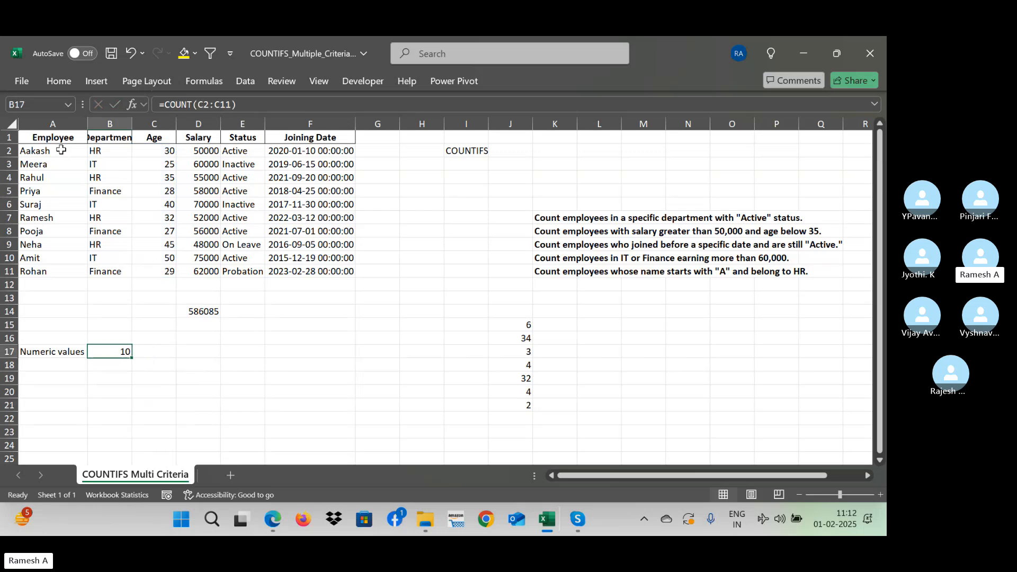
- Try clearing the Age value in cell C5 and undo the deletion
{"action": "left_click_drag", "start_coordinate": [61, 150], "coordinate": [63, 271]}
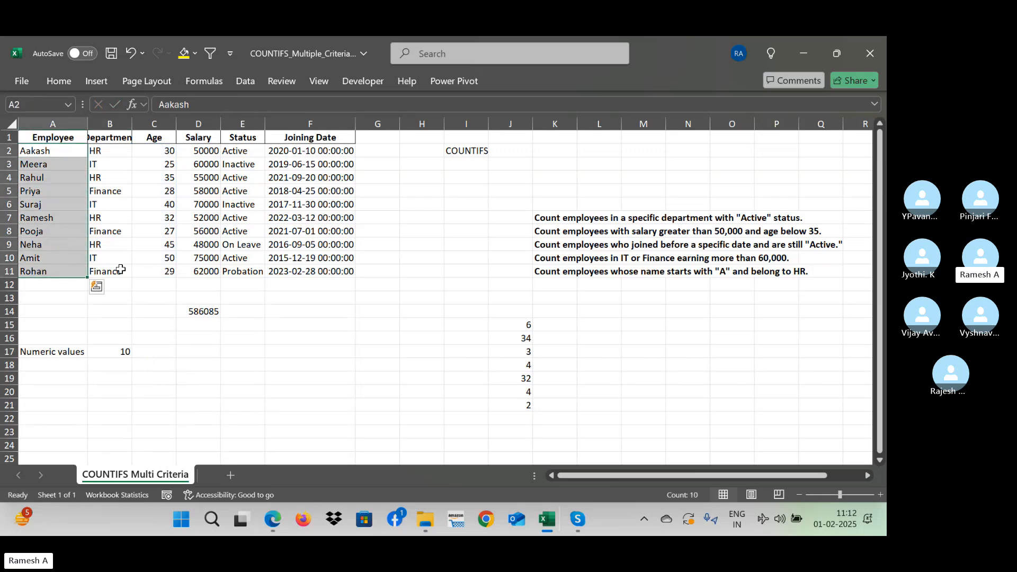
{"action": "left_click", "coordinate": [164, 193]}
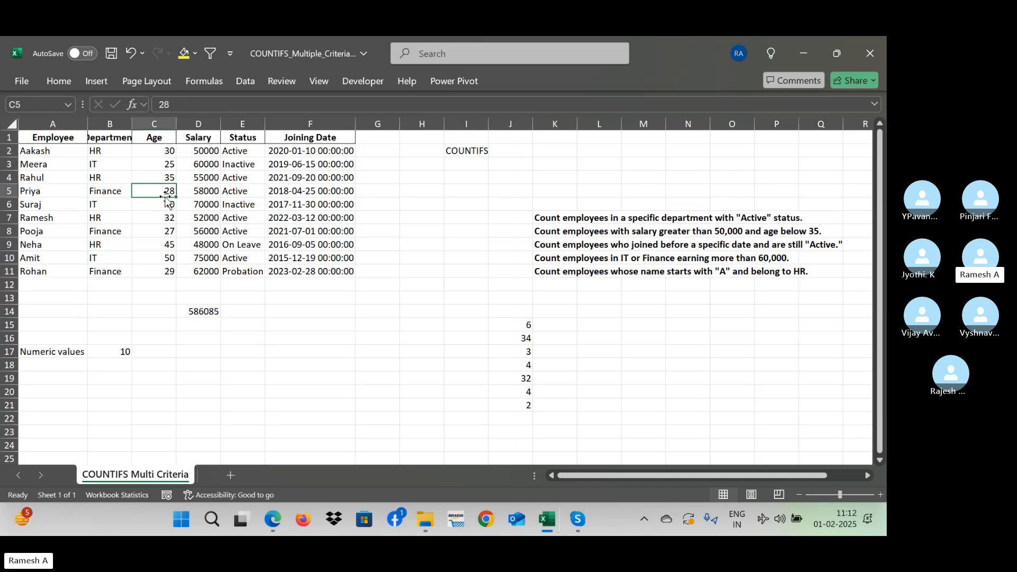
{"action": "key", "text": "Delete"}
{"action": "key", "text": "ctrl+z"}
{"action": "key", "text": "Down"}
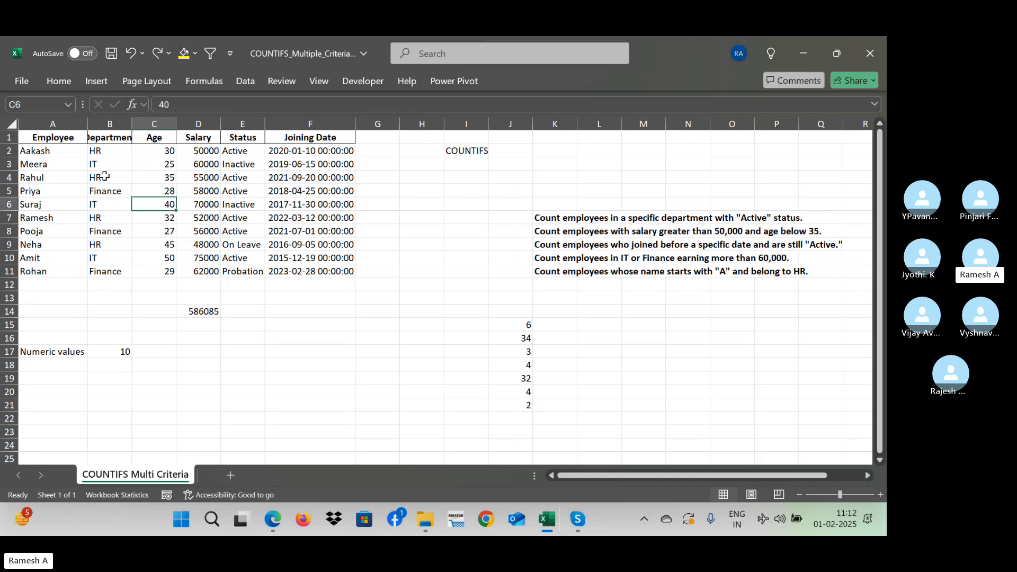
- Label cell A18 "Any value" beneath the "Numeric values" label
{"action": "left_click", "coordinate": [55, 270]}
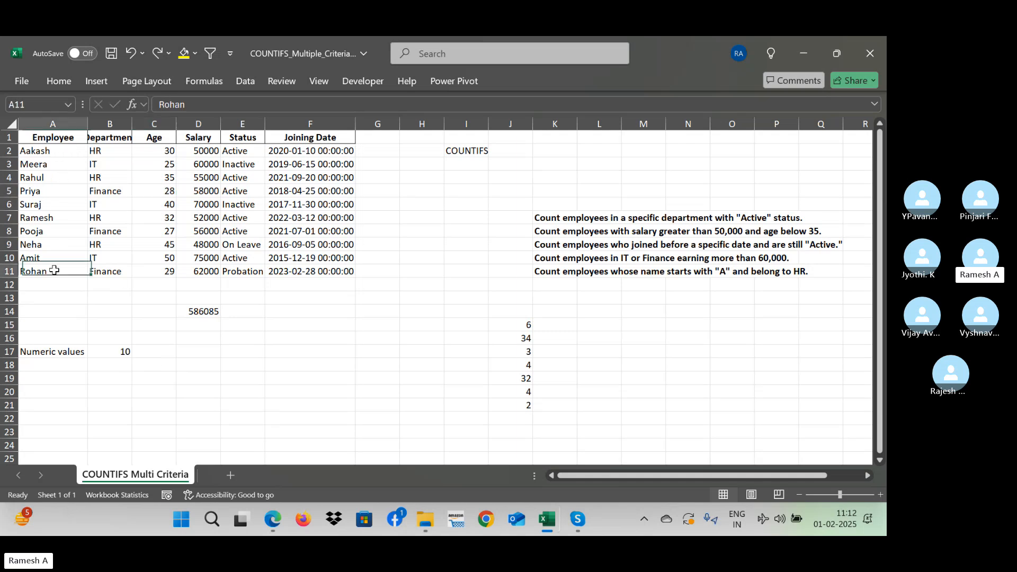
{"action": "left_click", "coordinate": [67, 340]}
{"action": "left_click", "coordinate": [62, 364]}
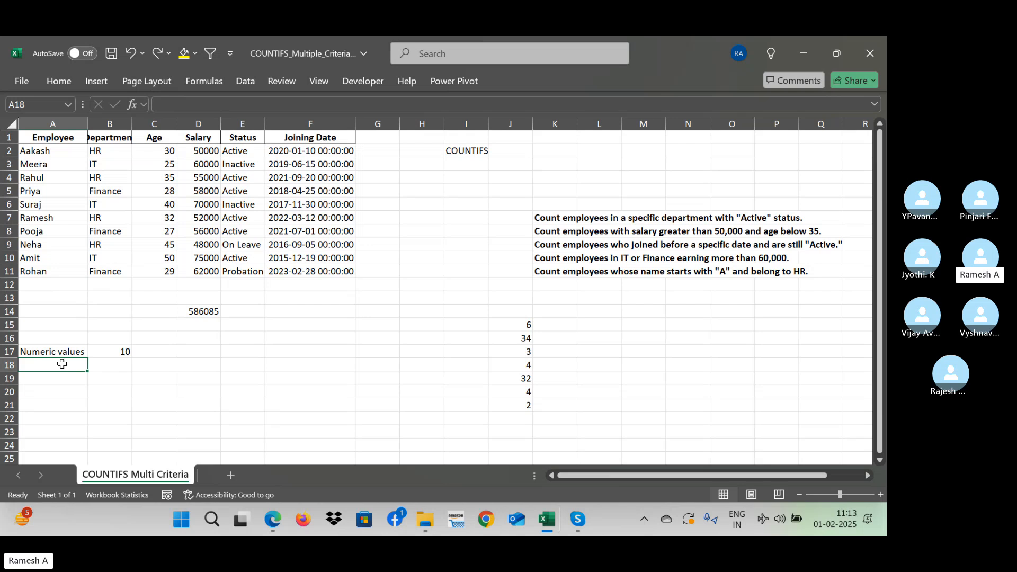
{"action": "type", "text": "An"}
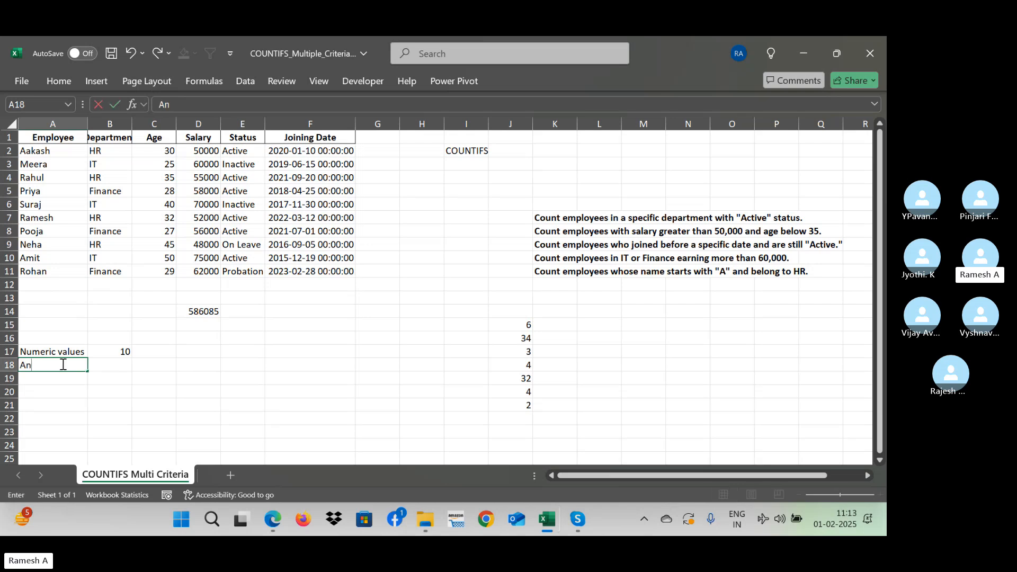
{"action": "type", "text": "y value"}
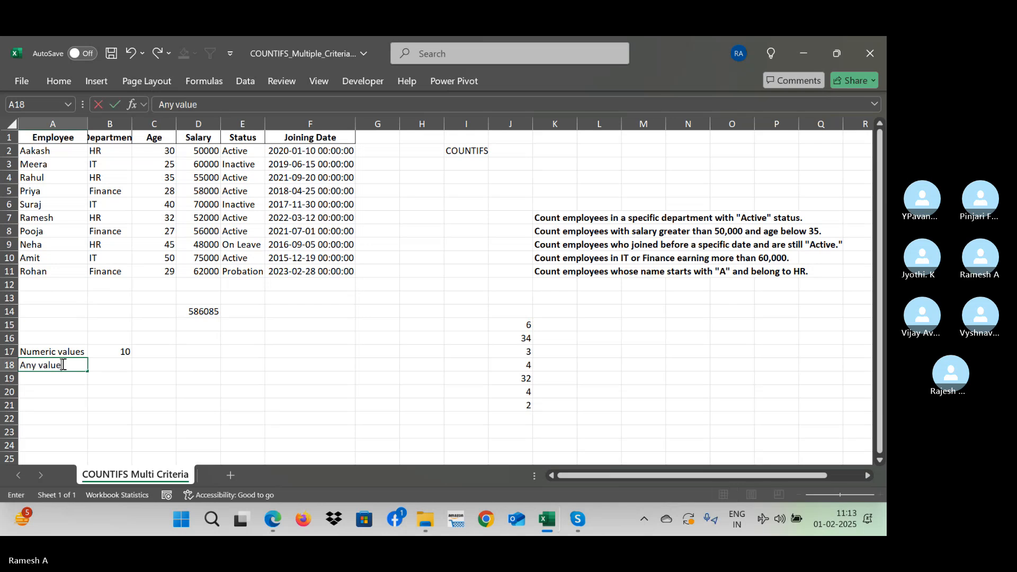
{"action": "key", "text": "Tab"}
- Move the COUNT formula from cell B17 to cell C17
{"action": "key", "text": "Up"}
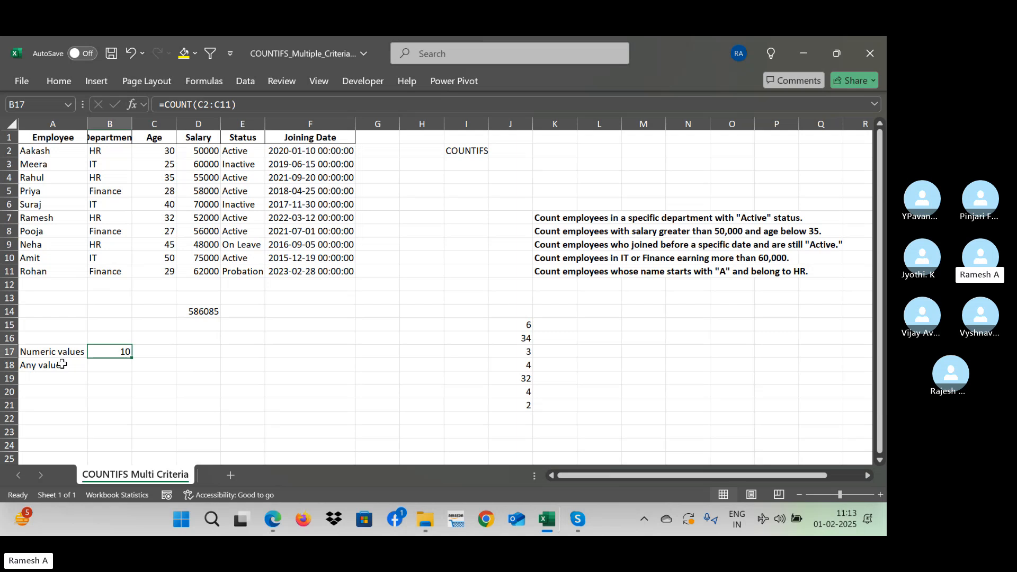
{"action": "type", "text": "x"}
{"action": "key", "text": "ctrl+z"}
{"action": "key", "text": "ctrl+x"}
{"action": "key", "text": "Right"}
{"action": "key", "text": "ctrl+v"}
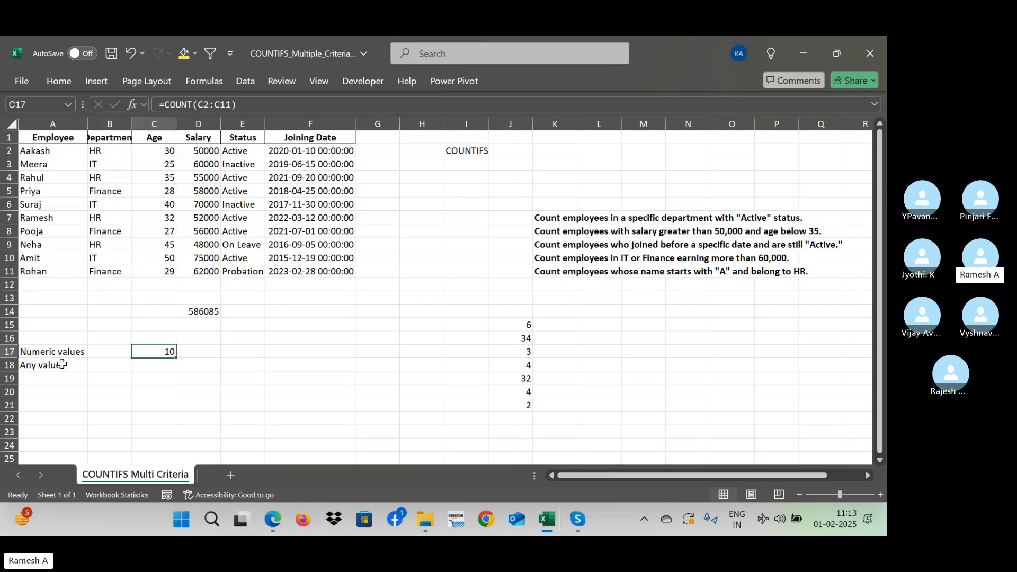
- Enter the function names "count" in cell B17 and "counta" in cell B18
{"action": "key", "text": "Left"}
{"action": "type", "text": "c"}
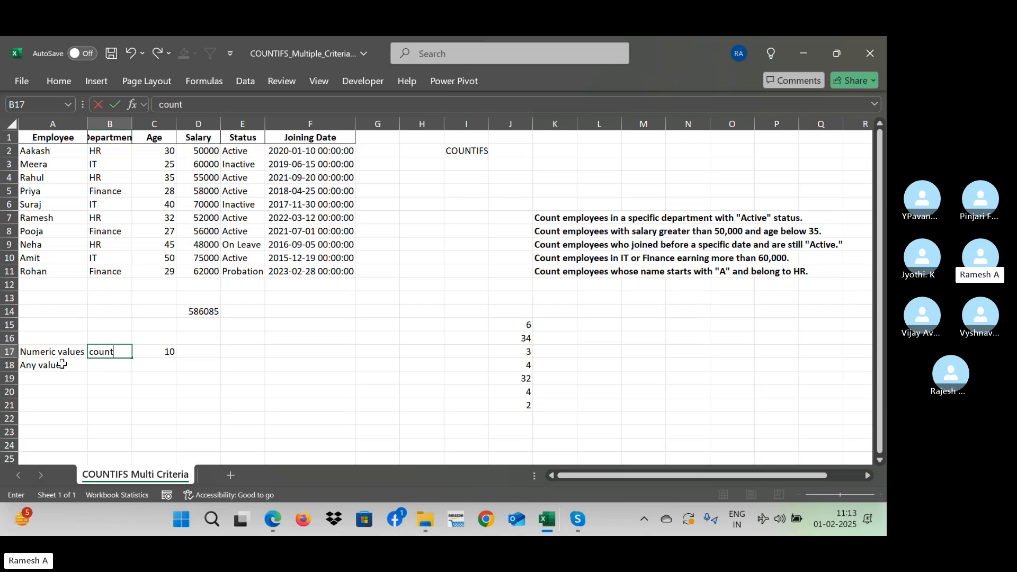
{"action": "key", "text": "Return"}
{"action": "type", "text": "cou"}
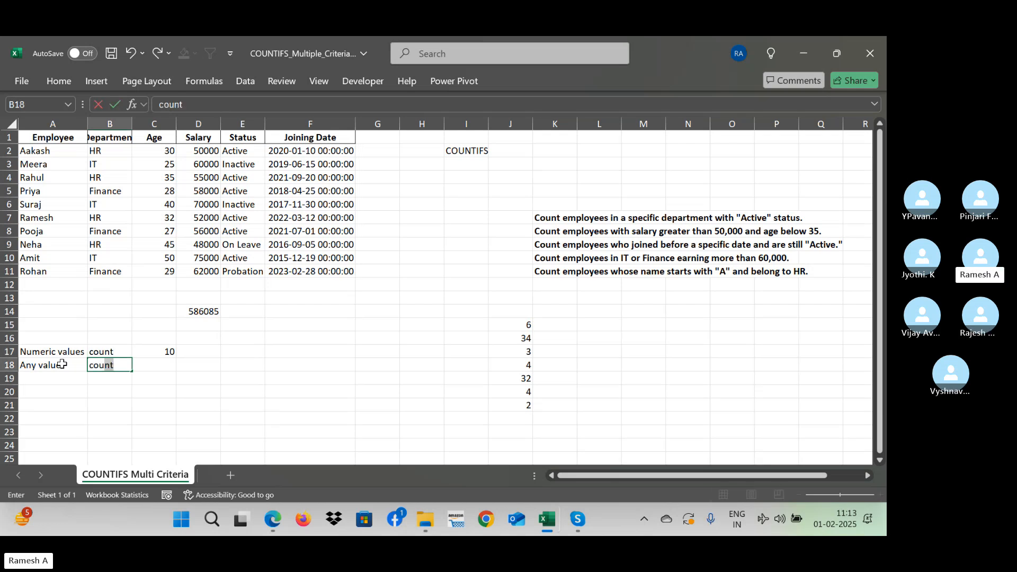
{"action": "type", "text": "nta"}
{"action": "key", "text": "Return"}
{"action": "key", "text": "Return"}
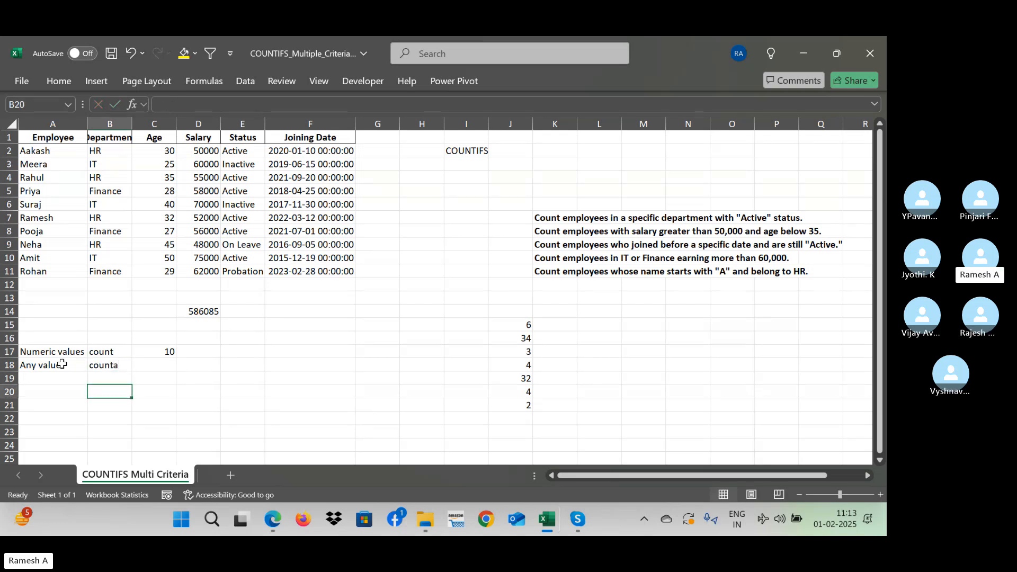
- Count the non-empty Employee cells by entering =COUNTA(A2:A11) in cell C18
{"action": "key", "text": "Up"}
{"action": "key", "text": "Up"}
{"action": "key", "text": "Right"}
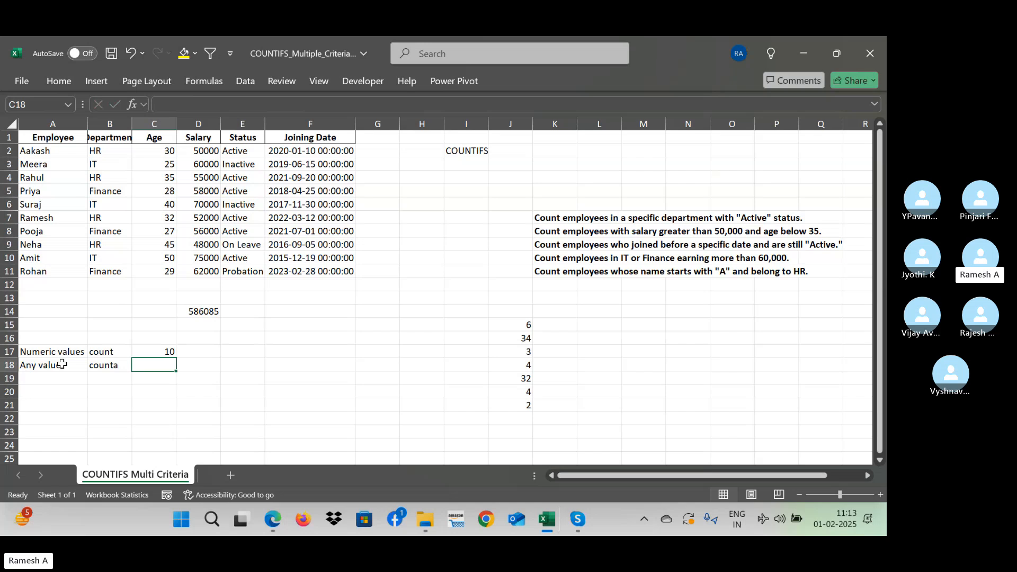
{"action": "type", "text": "=counta"}
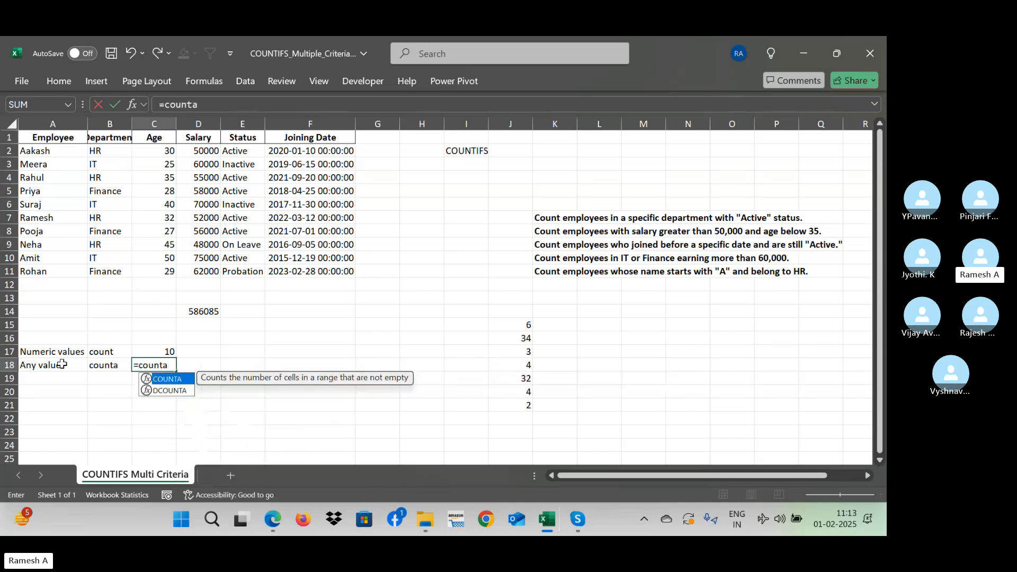
{"action": "type", "text": "("}
{"action": "key", "text": "Up"}
{"action": "key", "text": "Up"}
{"action": "key", "text": "Up"}
{"action": "key", "text": "Up"}
{"action": "key", "text": "Up"}
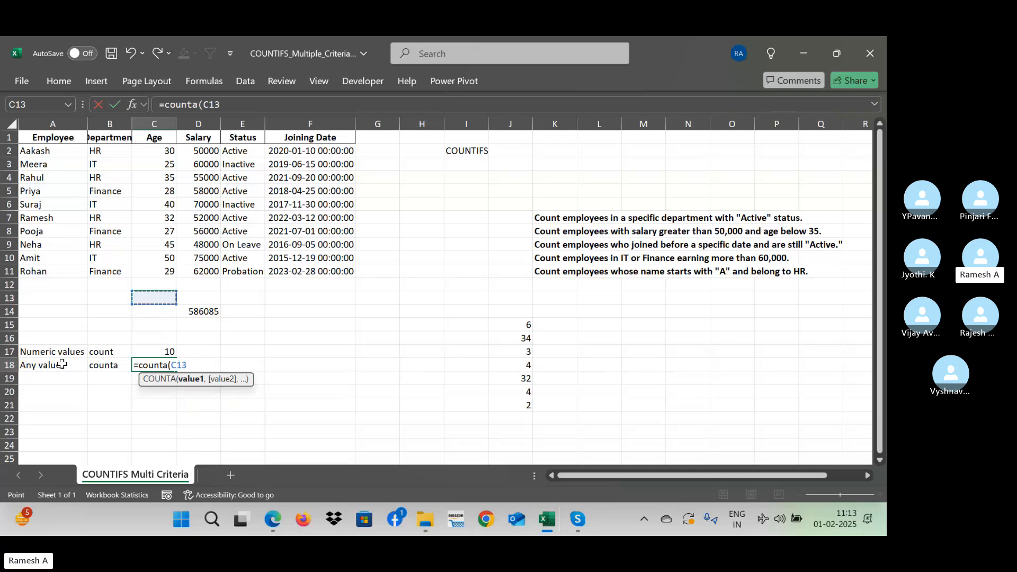
{"action": "key", "text": "Left"}
{"action": "key", "text": "Left"}
{"action": "key", "text": "Up"}
{"action": "key", "text": "Up"}
{"action": "key", "text": "shift+Up"}
{"action": "key", "text": "shift+Up"}
{"action": "key", "text": "shift+Up"}
{"action": "key", "text": "shift+Up"}
{"action": "key", "text": "shift+Up"}
{"action": "key", "text": "shift+Up"}
{"action": "key", "text": "shift+Up"}
{"action": "key", "text": "shift+Up"}
{"action": "key", "text": "shift+Up"}
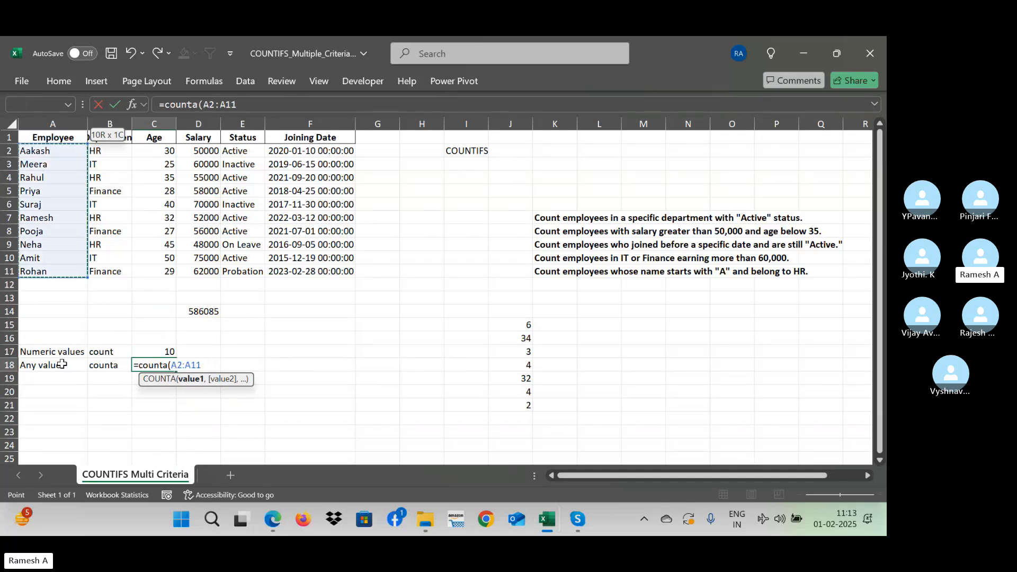
{"action": "type", "text": ")"}
{"action": "key", "text": "Return"}
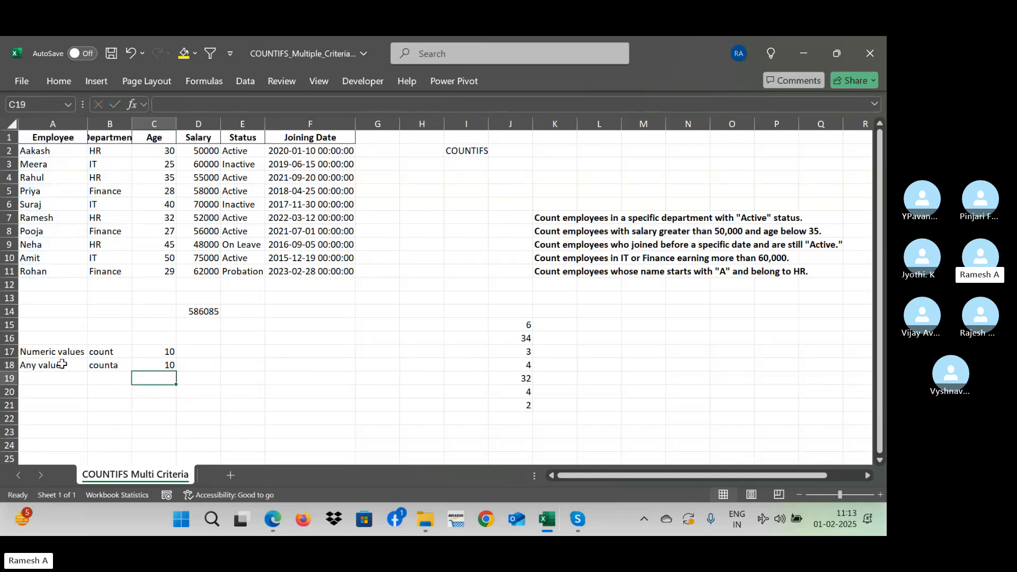
- Compare the COUNT formula in C17 with the COUNTA formula in C18, alongside their function labels
{"action": "key", "text": "Up"}
{"action": "key", "text": "Left"}
{"action": "key", "text": "Up"}
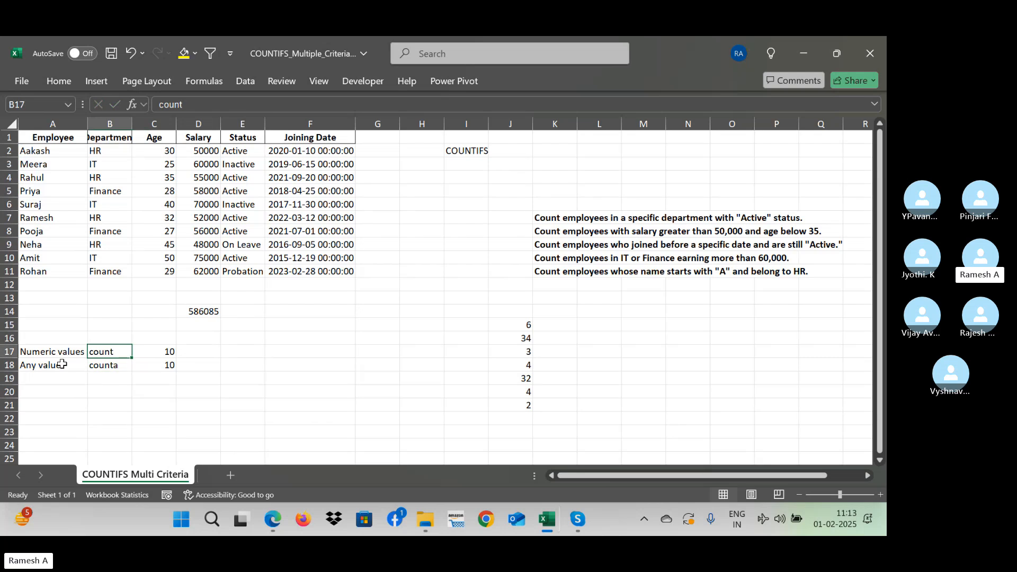
{"action": "key", "text": "Right"}
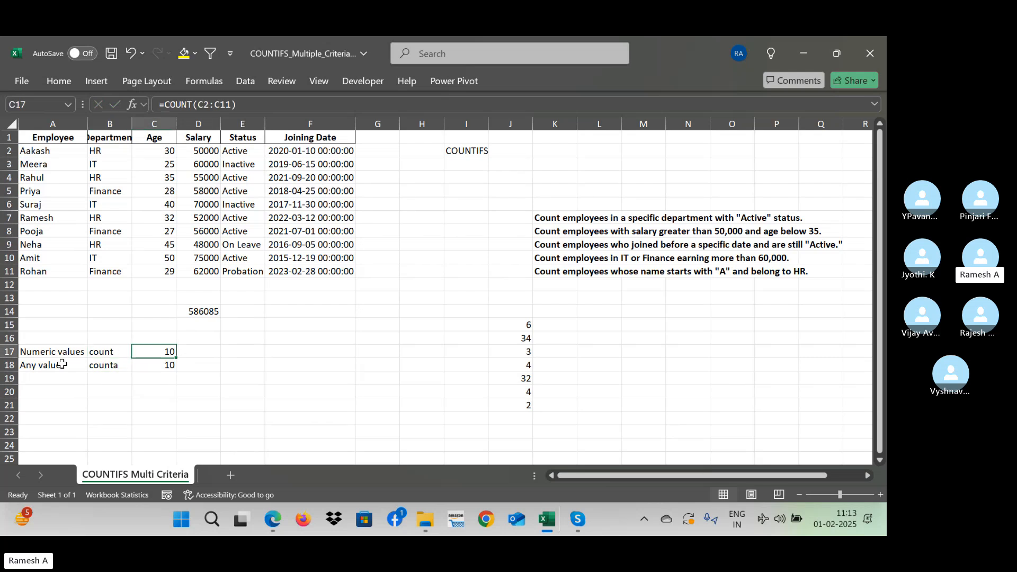
{"action": "key", "text": "Left"}
{"action": "key", "text": "Right"}
{"action": "key", "text": "Down"}
{"action": "key", "text": "Left"}
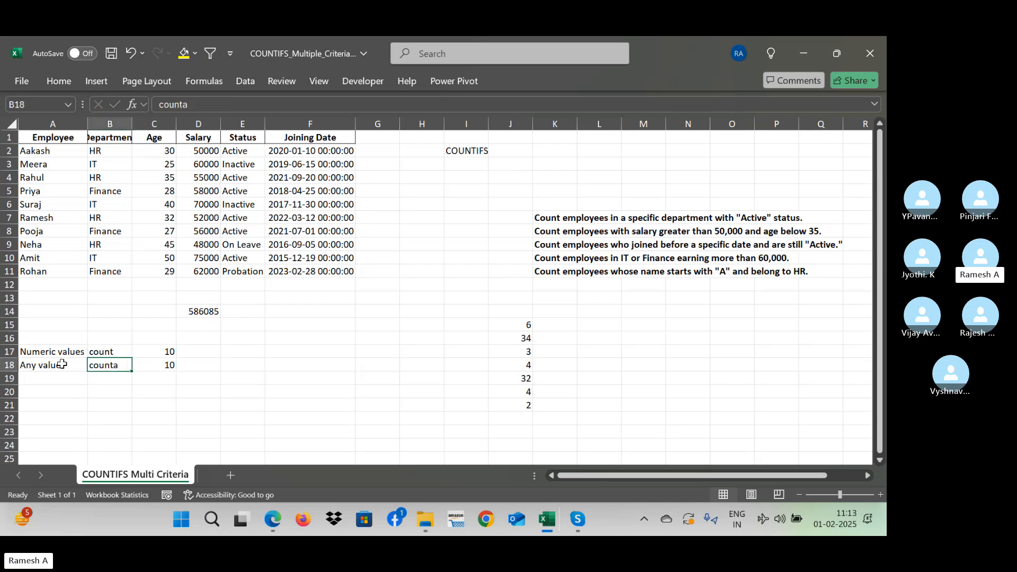
{"action": "key", "text": "Up"}
{"action": "key", "text": "Right"}
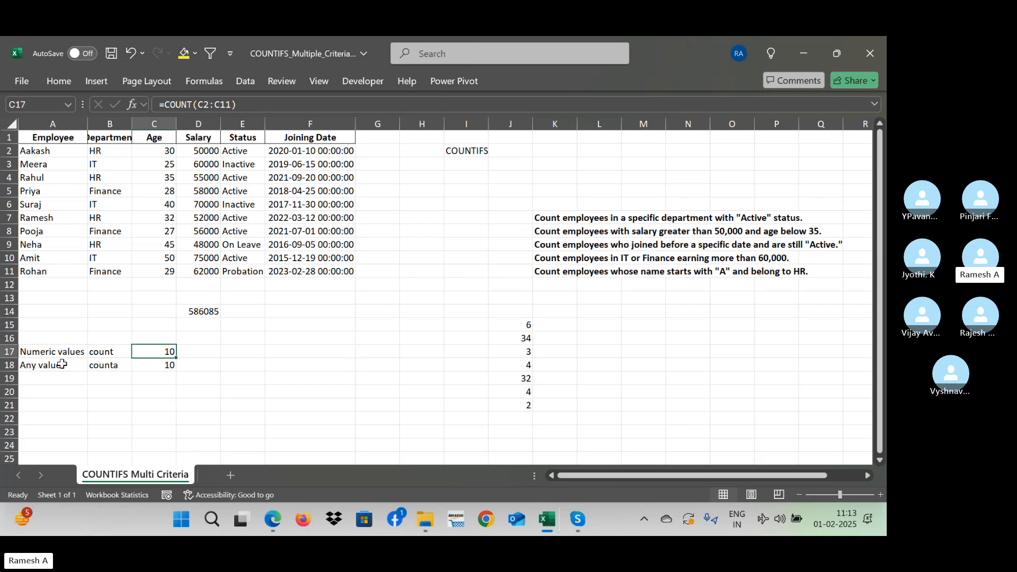
{"action": "key", "text": "Left"}
{"action": "key", "text": "Right"}
{"action": "key", "text": "Down"}
{"action": "key", "text": "Left"}
{"action": "key", "text": "Right"}
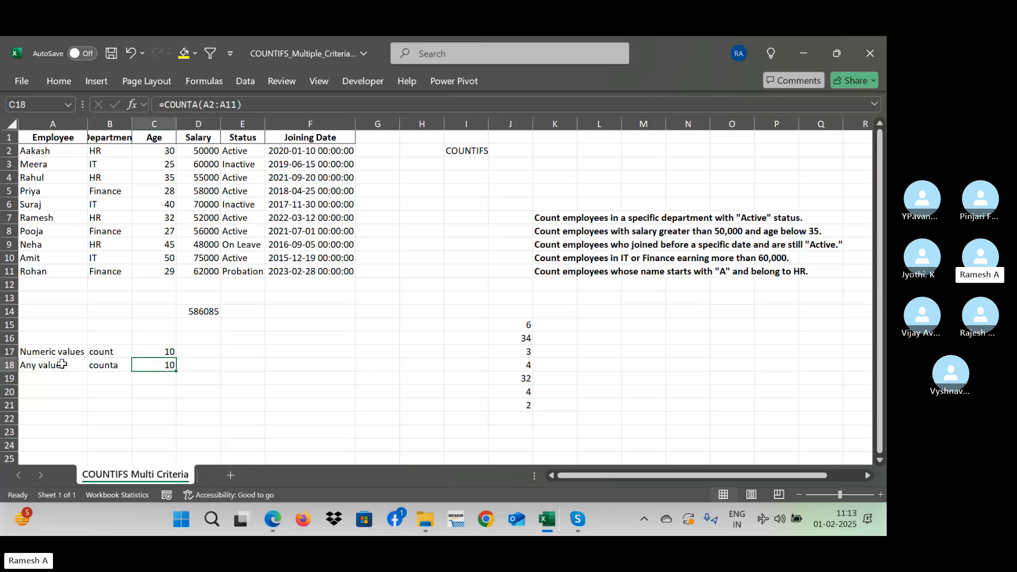
- Replace the Employee names in cells A8 and A9 with the numbers 5 and 4
{"action": "left_click", "coordinate": [28, 179]}
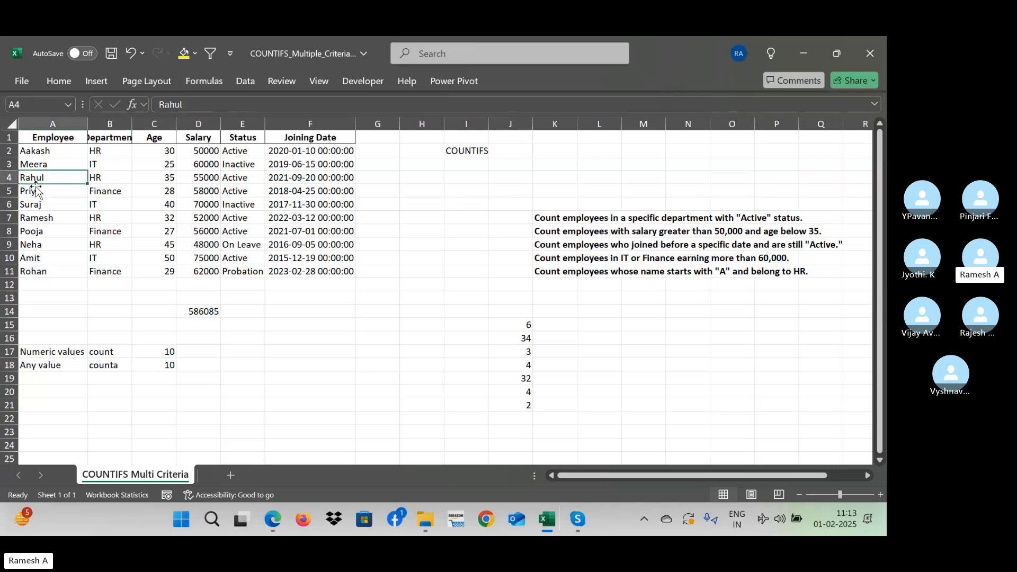
{"action": "key", "text": "Down"}
{"action": "key", "text": "Down"}
{"action": "key", "text": "Down"}
{"action": "key", "text": "Down"}
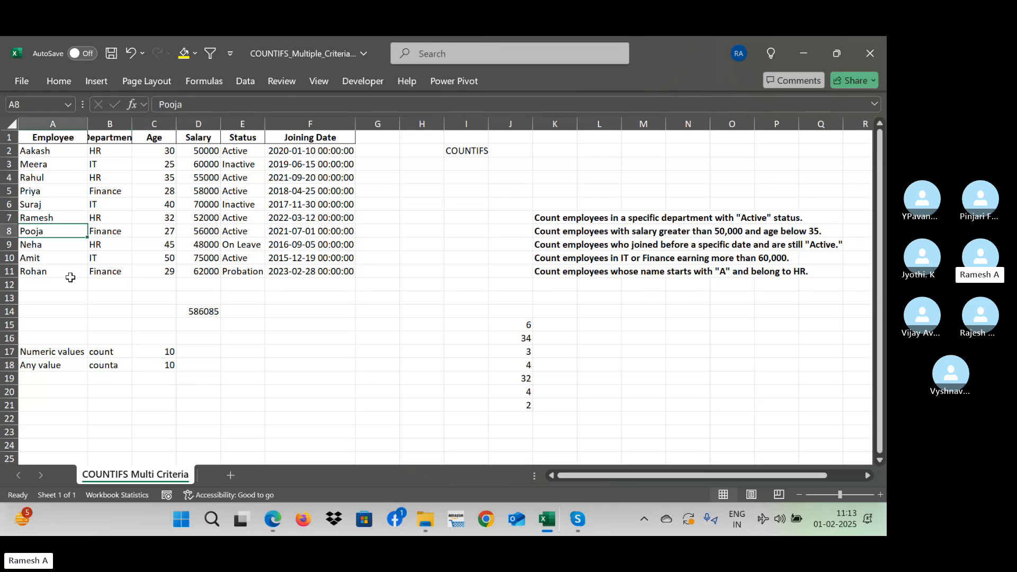
{"action": "type", "text": "5"}
{"action": "key", "text": "Return"}
{"action": "type", "text": "4"}
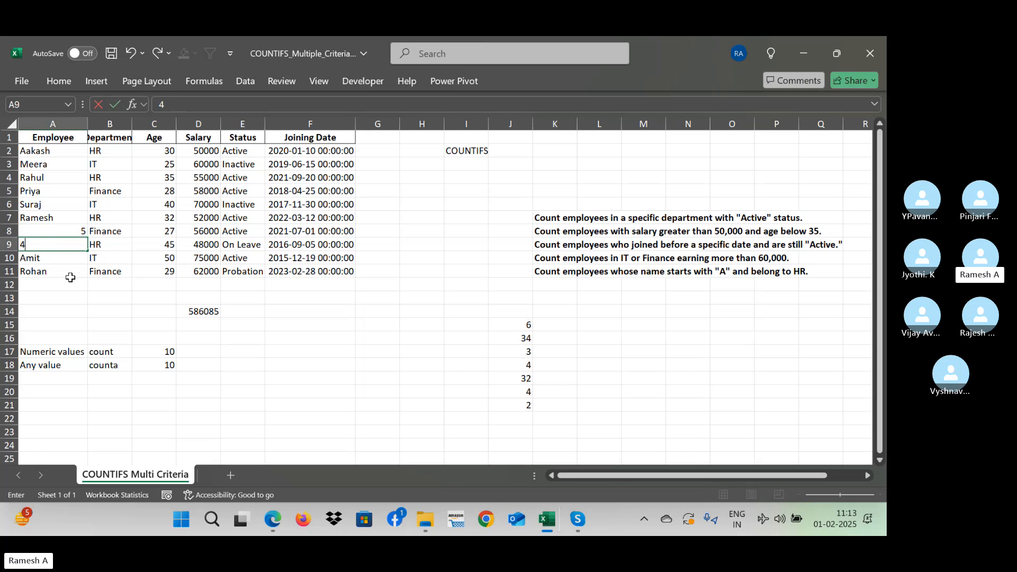
{"action": "key", "text": "Return"}
- Replace the Employee name in cell A4 with the number 3
{"action": "key", "text": "Return"}
{"action": "key", "text": "Up"}
{"action": "key", "text": "Up"}
{"action": "key", "text": "Up"}
{"action": "key", "text": "Up"}
{"action": "key", "text": "Up"}
{"action": "key", "text": "Up"}
{"action": "key", "text": "Up"}
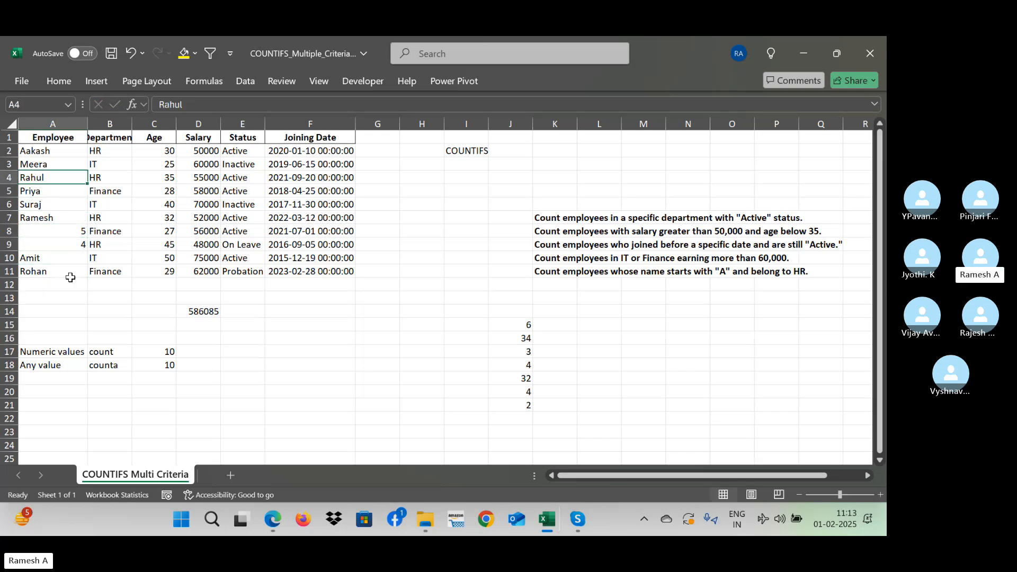
{"action": "type", "text": "3"}
{"action": "key", "text": "Return"}
- Check the COUNTA result in cell C18 against the mixed text and numbers in the Employee column
{"action": "key", "text": "Down"}
{"action": "key", "text": "Down"}
{"action": "key", "text": "Down"}
{"action": "key", "text": "Down"}
{"action": "key", "text": "Down"}
{"action": "key", "text": "Down"}
{"action": "key", "text": "Down"}
{"action": "key", "text": "Down"}
{"action": "key", "text": "Down"}
{"action": "key", "text": "Down"}
{"action": "key", "text": "Down"}
{"action": "key", "text": "Down"}
{"action": "key", "text": "Down"}
{"action": "key", "text": "Down"}
{"action": "key", "text": "Down"}
{"action": "key", "text": "Down"}
{"action": "key", "text": "Down"}
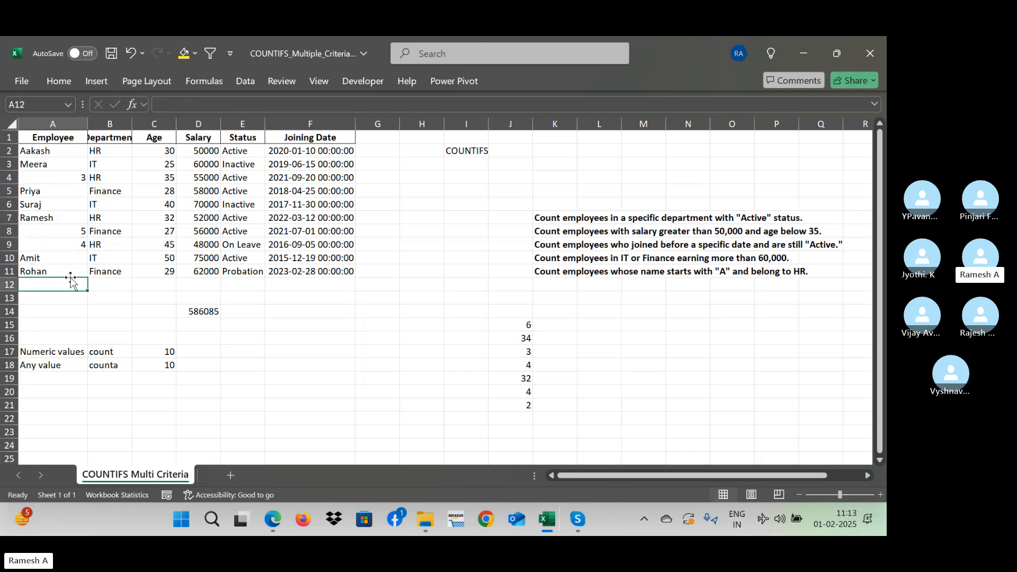
{"action": "key", "text": "Up"}
{"action": "key", "text": "Up"}
{"action": "key", "text": "Up"}
{"action": "key", "text": "Up"}
{"action": "key", "text": "Up"}
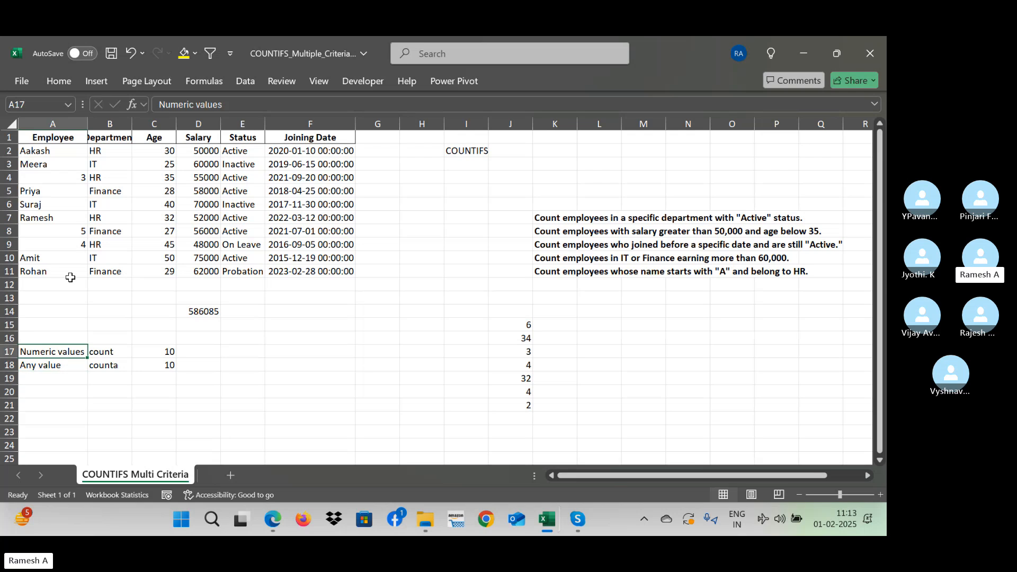
{"action": "key", "text": "Right"}
{"action": "key", "text": "Down"}
{"action": "key", "text": "Right"}
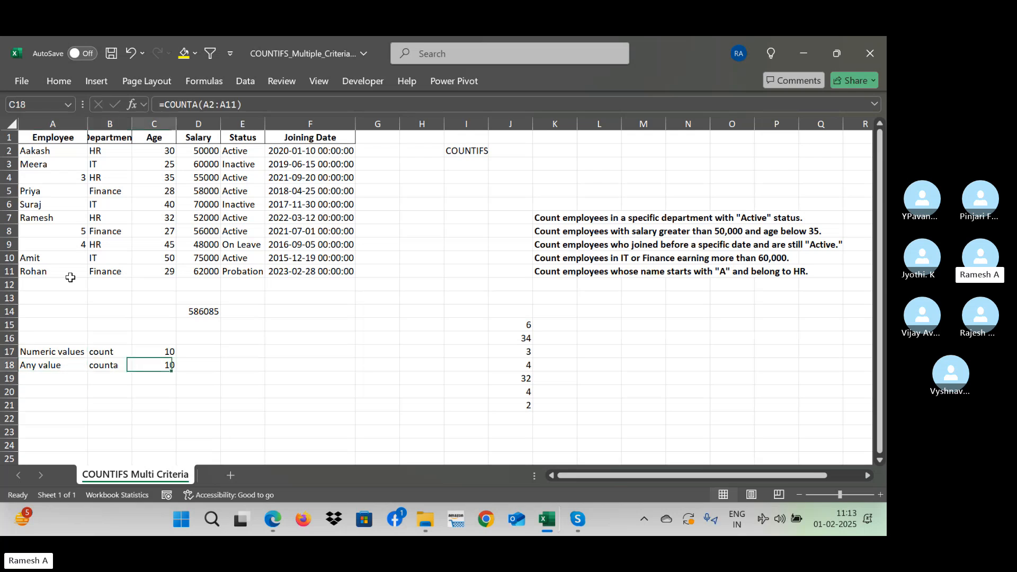
{"action": "key", "text": "Left"}
{"action": "key", "text": "Right"}
{"action": "key", "text": "Left"}
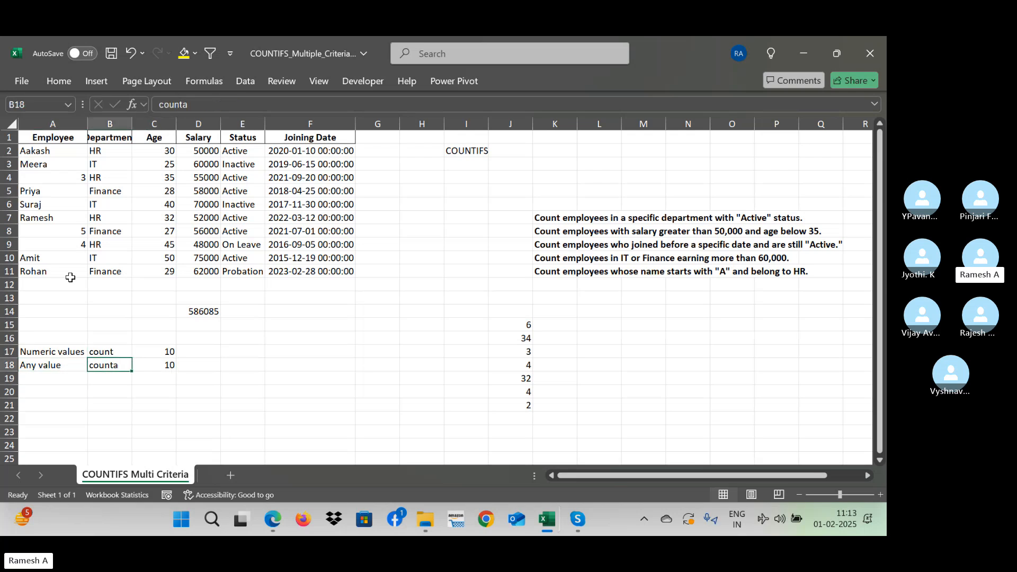
{"action": "left_click", "coordinate": [48, 242]}
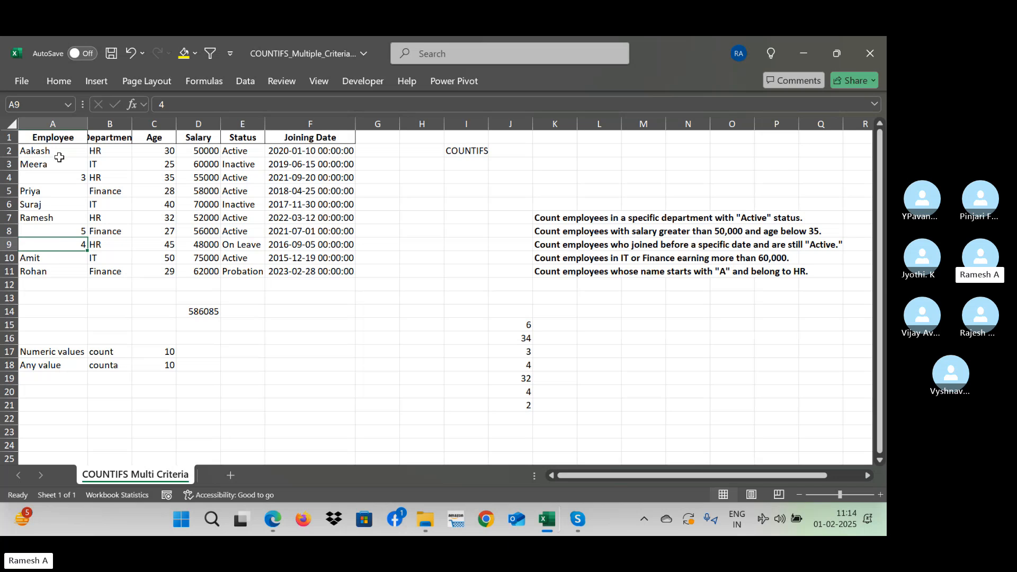
- Count the numeric entries in the Employee column with the formula =COUNT(A2:A11) in cell B19
{"action": "left_click", "coordinate": [120, 376]}
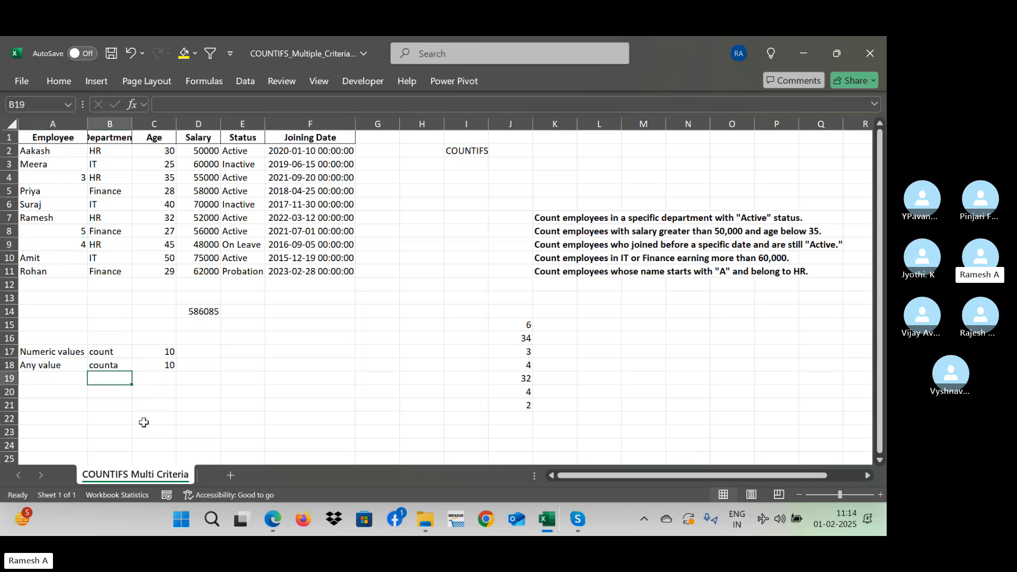
{"action": "type", "text": "=cou"}
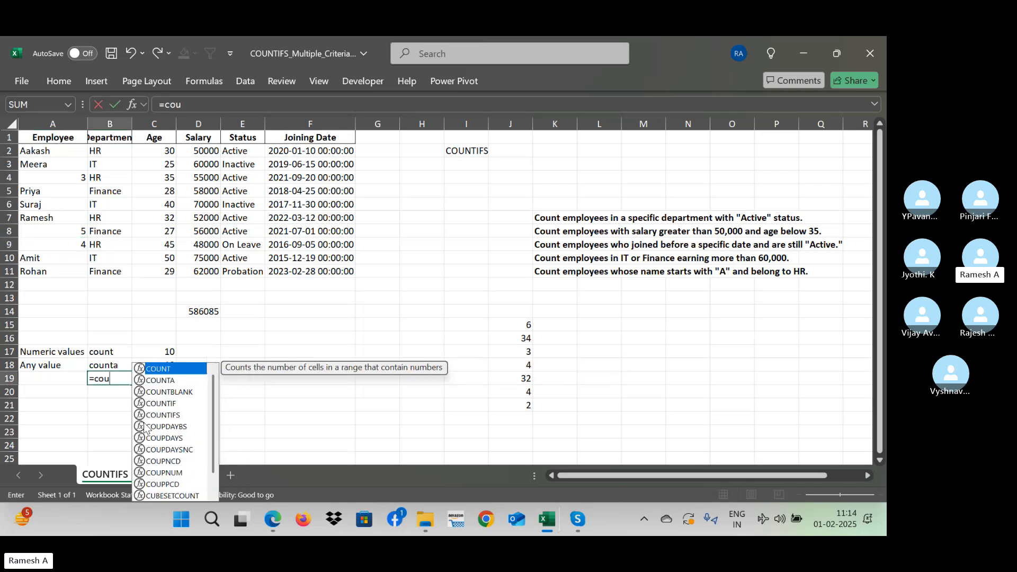
{"action": "type", "text": "nt("}
{"action": "key", "text": "Up"}
{"action": "key", "text": "Up"}
{"action": "key", "text": "Up"}
{"action": "key", "text": "Up"}
{"action": "key", "text": "Up"}
{"action": "key", "text": "Up"}
{"action": "key", "text": "Up"}
{"action": "key", "text": "Up"}
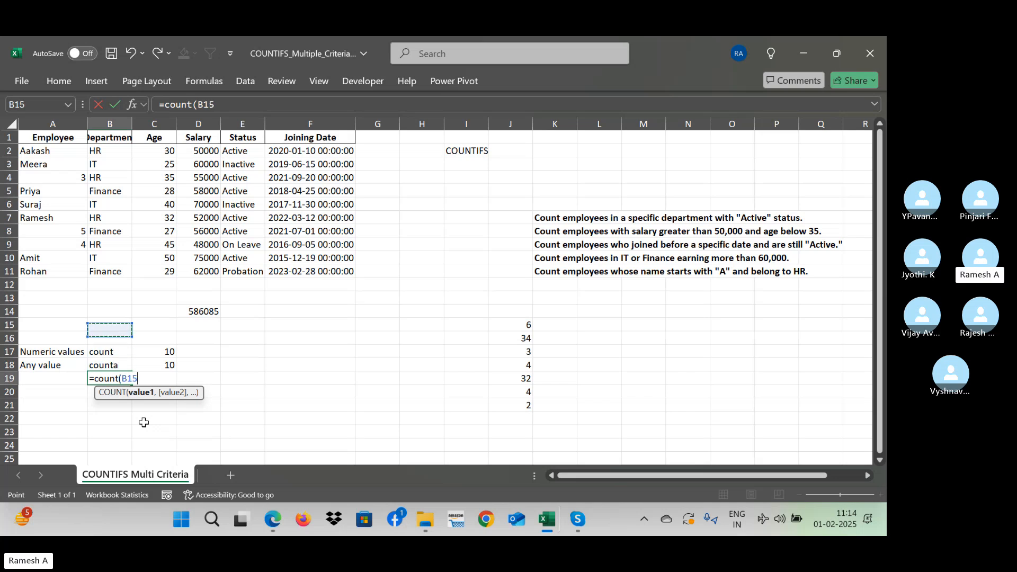
{"action": "key", "text": "Left"}
{"action": "key", "text": "shift+Up"}
{"action": "key", "text": "shift+Up"}
{"action": "key", "text": "shift+Up"}
{"action": "key", "text": "shift+Up"}
{"action": "key", "text": "shift+Up"}
{"action": "key", "text": "shift+Up"}
{"action": "key", "text": "shift+Up"}
{"action": "key", "text": "shift+Up"}
{"action": "key", "text": "shift+Up"}
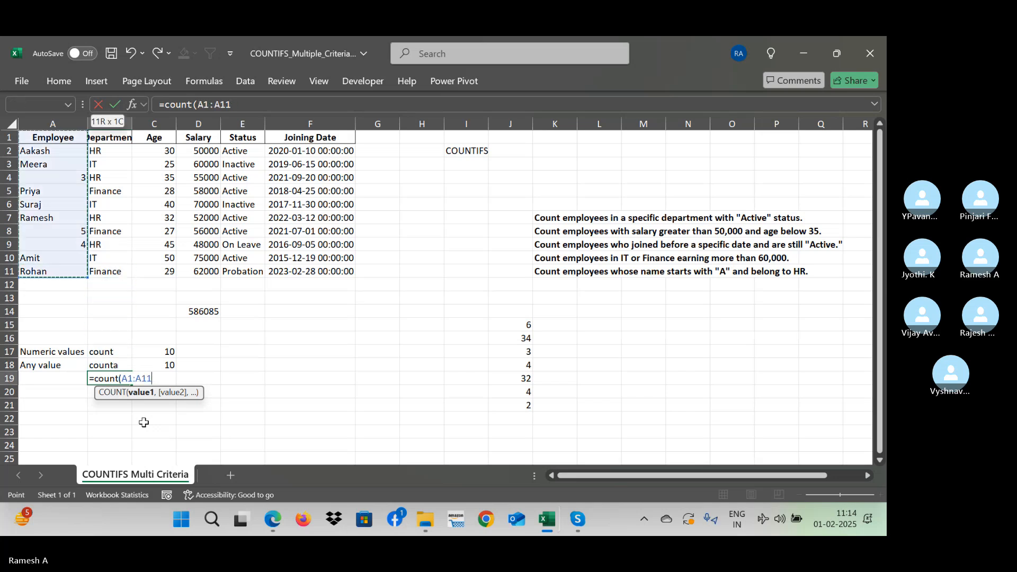
{"action": "type", "text": ")"}
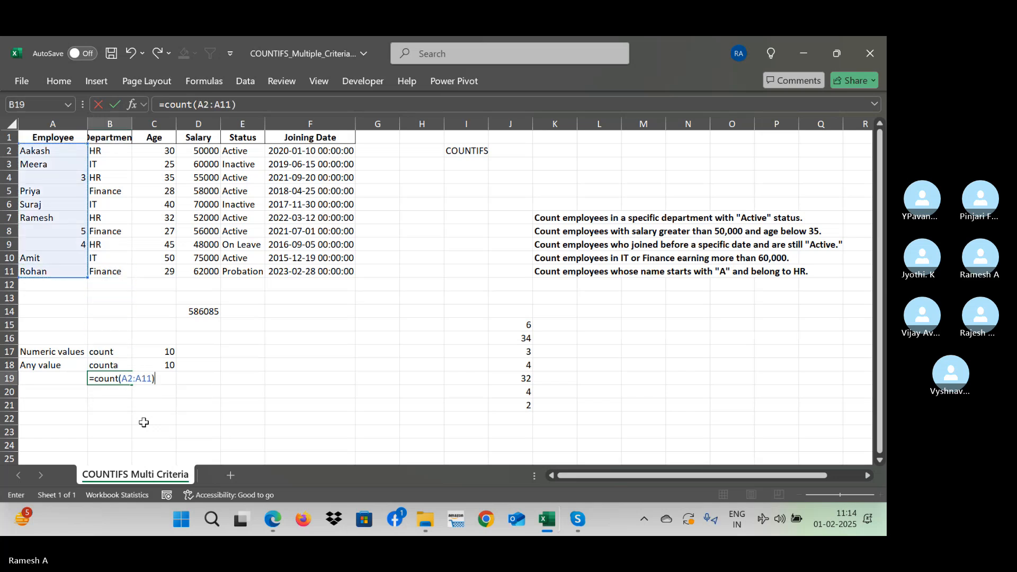
{"action": "key", "text": "Return"}
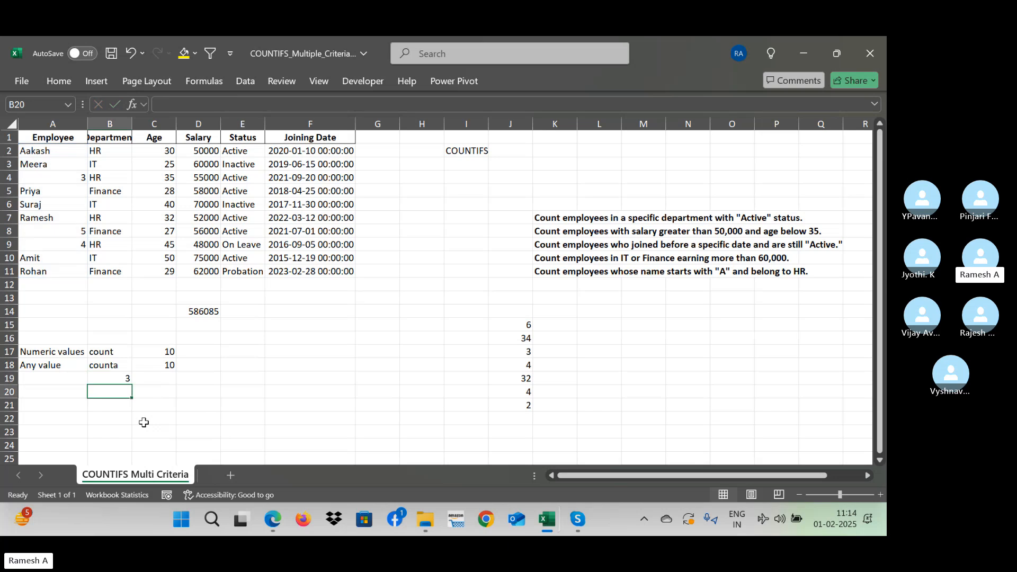
- Move the COUNT formula from cell B19 to cell C19
{"action": "key", "text": "Up"}
{"action": "key", "text": "ctrl+x"}
{"action": "key", "text": "Right"}
{"action": "key", "text": "ctrl+v"}
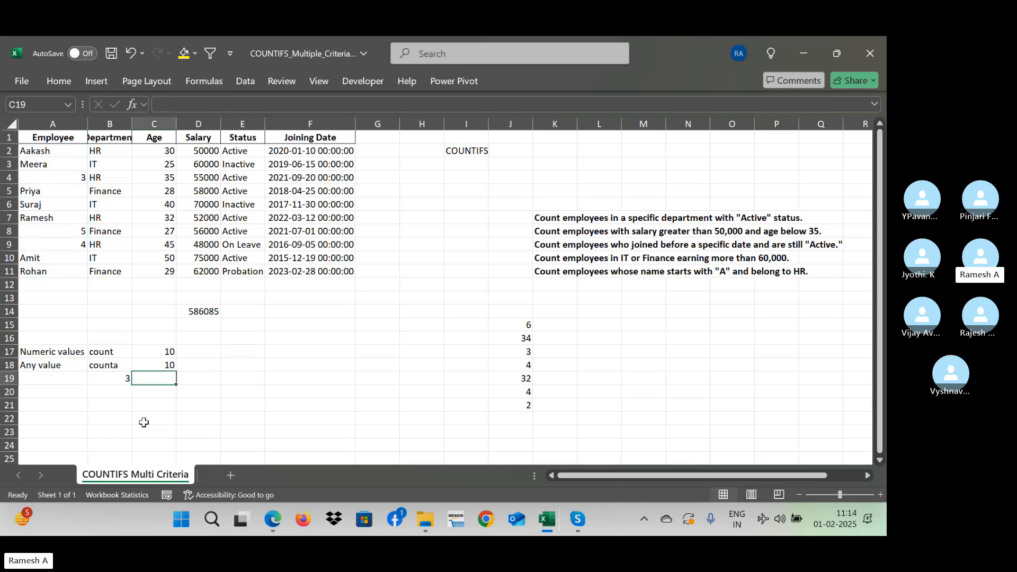
{"action": "key", "text": "Left"}
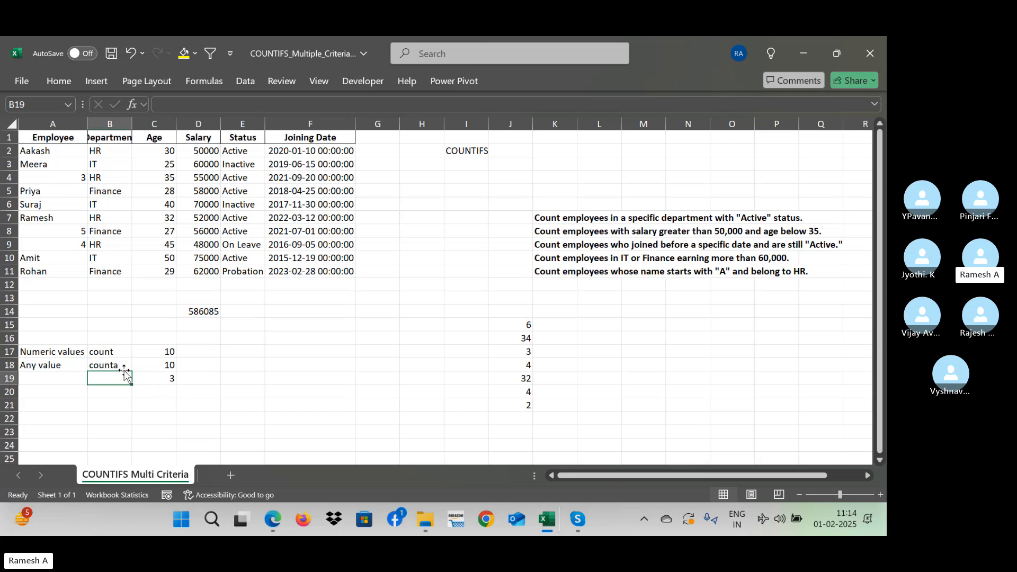
- Subtract the numeric count from the COUNTA result with the formula =C18-C19 in cell C20
{"action": "left_click", "coordinate": [169, 370]}
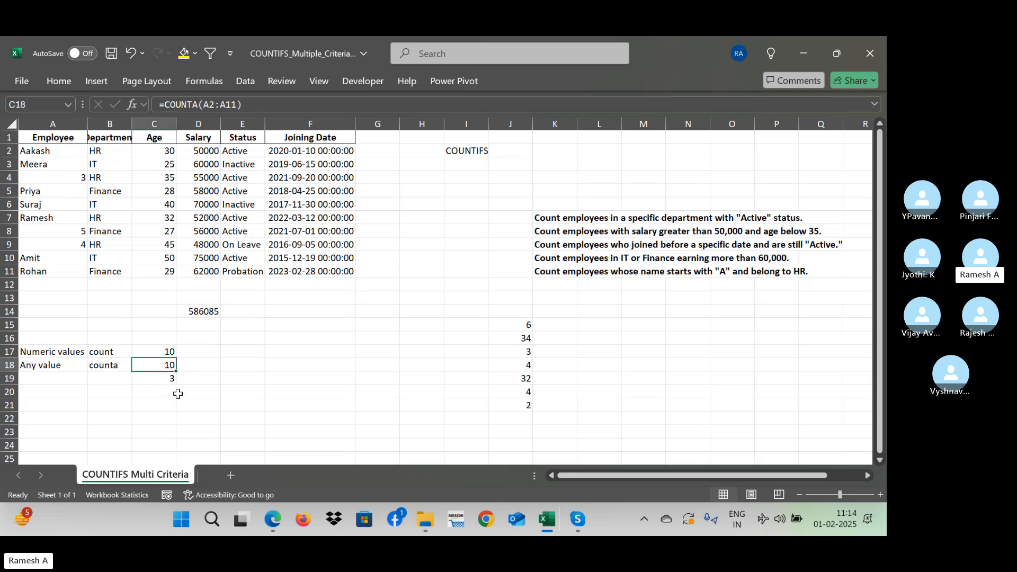
{"action": "left_click", "coordinate": [172, 394]}
{"action": "type", "text": "="}
{"action": "key", "text": "Up"}
{"action": "key", "text": "Up"}
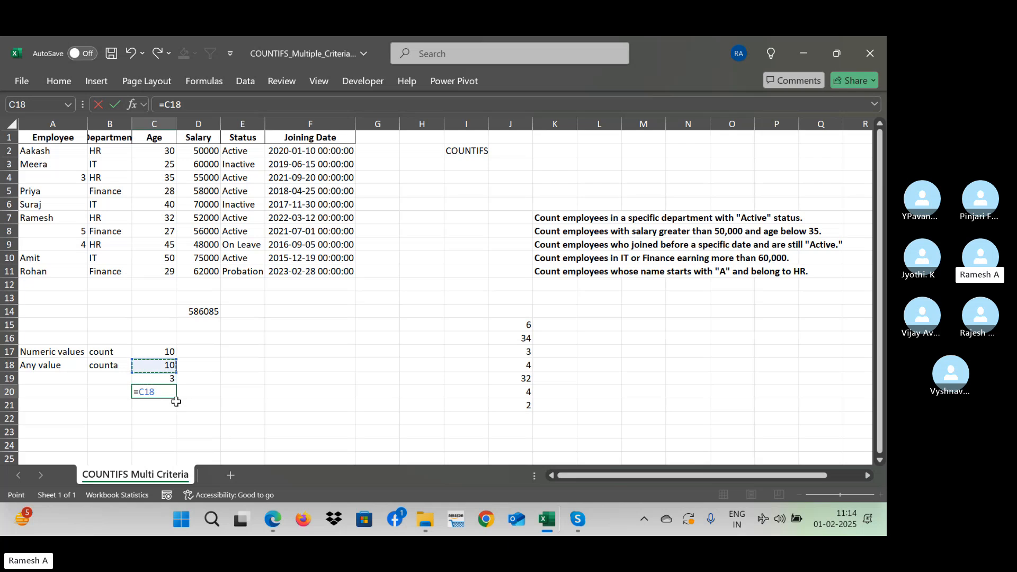
{"action": "type", "text": "-"}
{"action": "key", "text": "Up"}
{"action": "key", "text": "Return"}
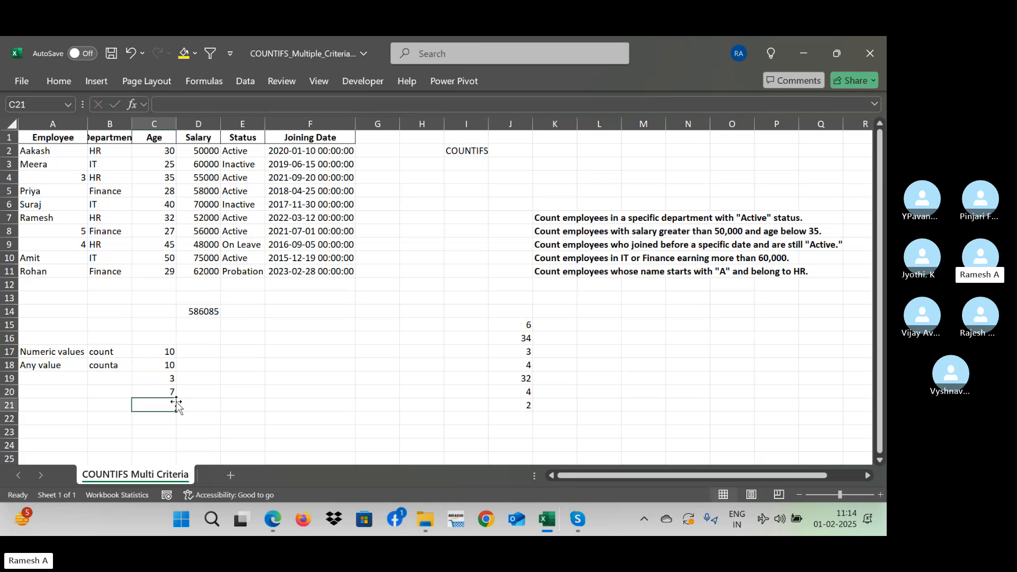
{"action": "key", "text": "Up"}
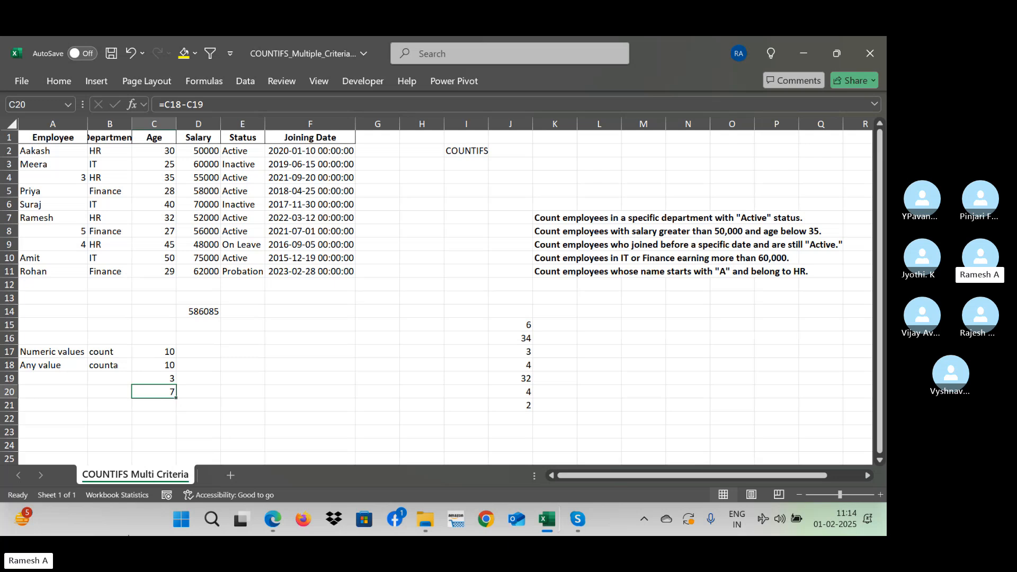
- Undo the subtraction in C20, the move to C19 and the COUNT formula in B19, returning to cell C17
{"action": "key", "text": "ctrl+z"}
{"action": "key", "text": "ctrl+z"}
{"action": "key", "text": "ctrl+z"}
{"action": "key", "text": "Left"}
{"action": "key", "text": "Up"}
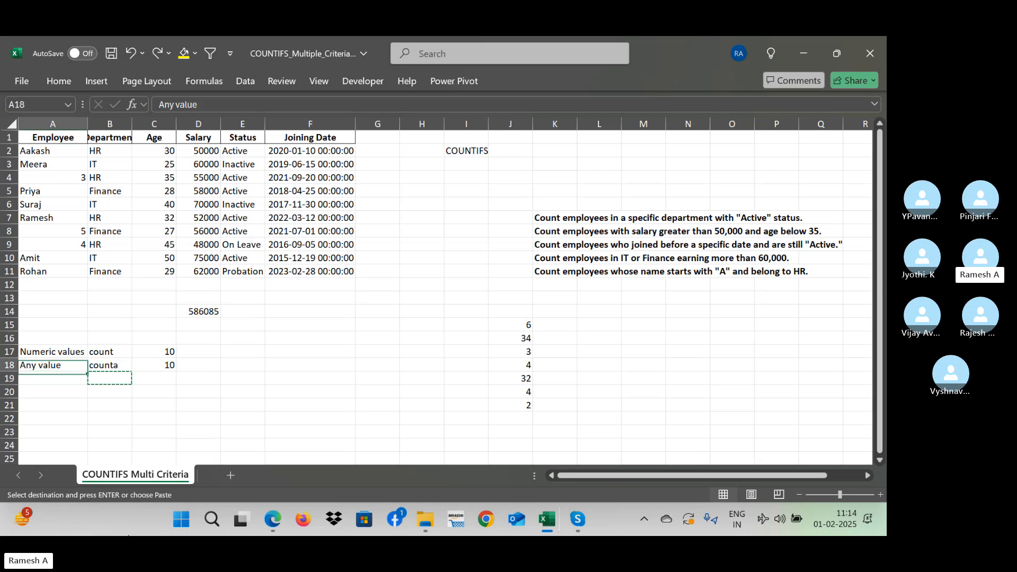
{"action": "key", "text": "Up"}
{"action": "key", "text": "Escape"}
{"action": "key", "text": "Right"}
{"action": "key", "text": "Right"}
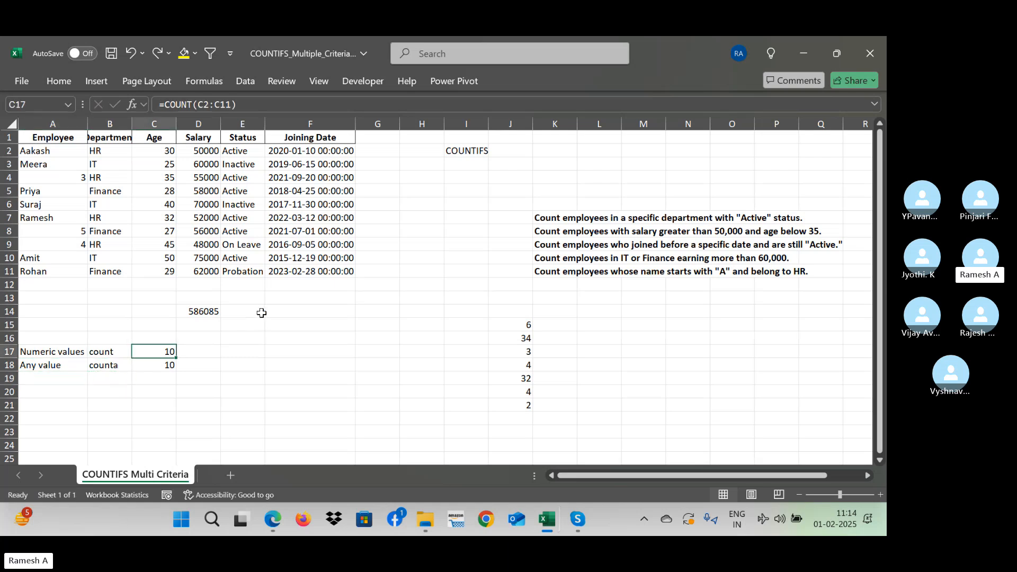
- Format the Joining Date values in F2:F11 with the Date category so they show without the time
{"action": "left_click", "coordinate": [315, 155]}
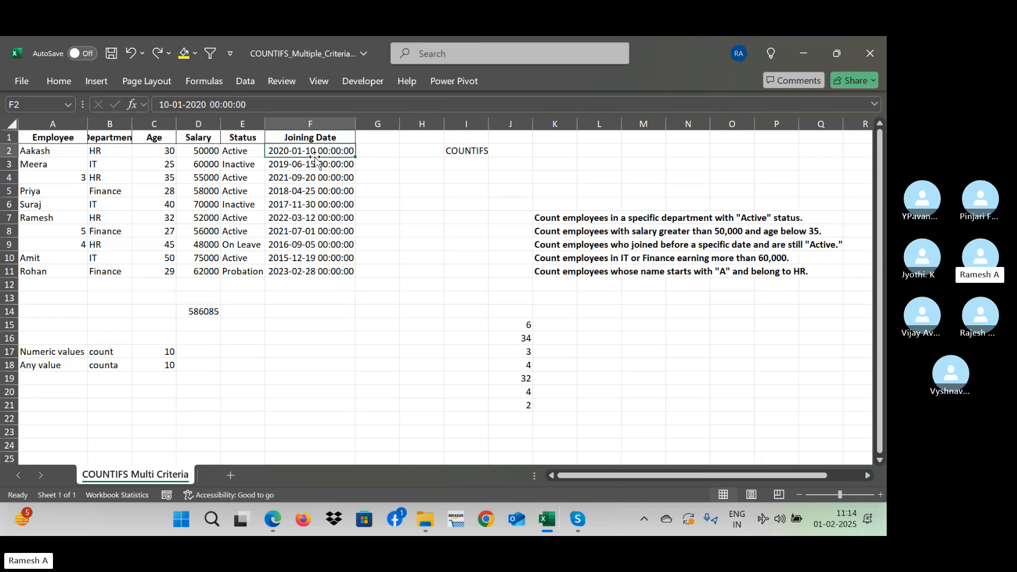
{"action": "key", "text": "ctrl+shift+Down"}
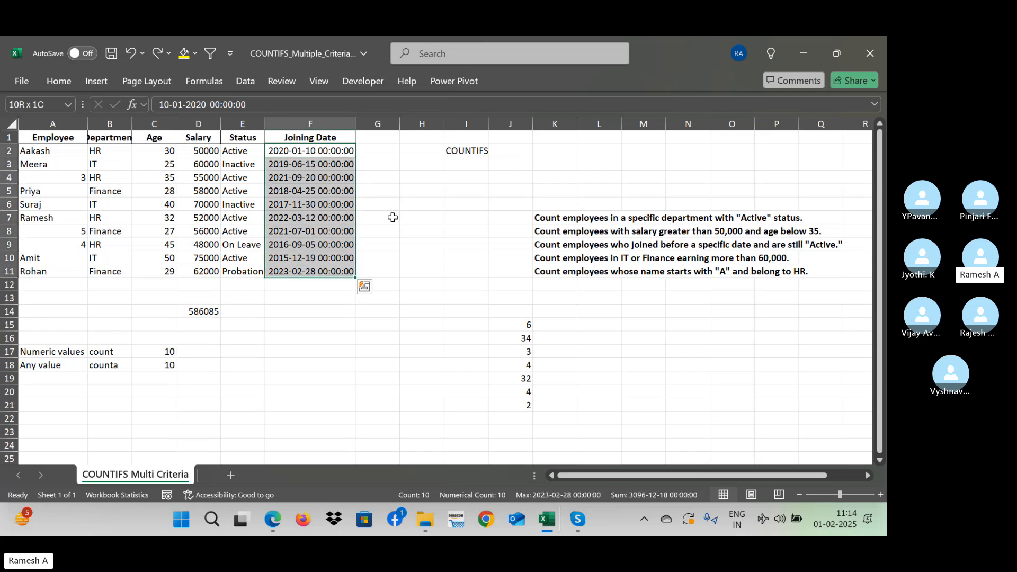
{"action": "key", "text": "ctrl+1"}
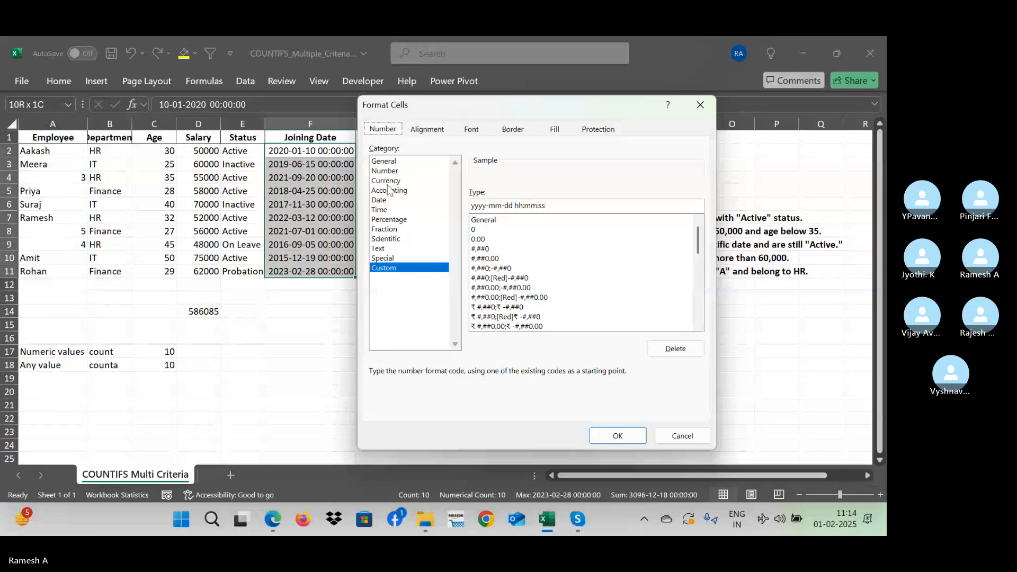
{"action": "left_click", "coordinate": [388, 200]}
{"action": "key", "text": "Return"}
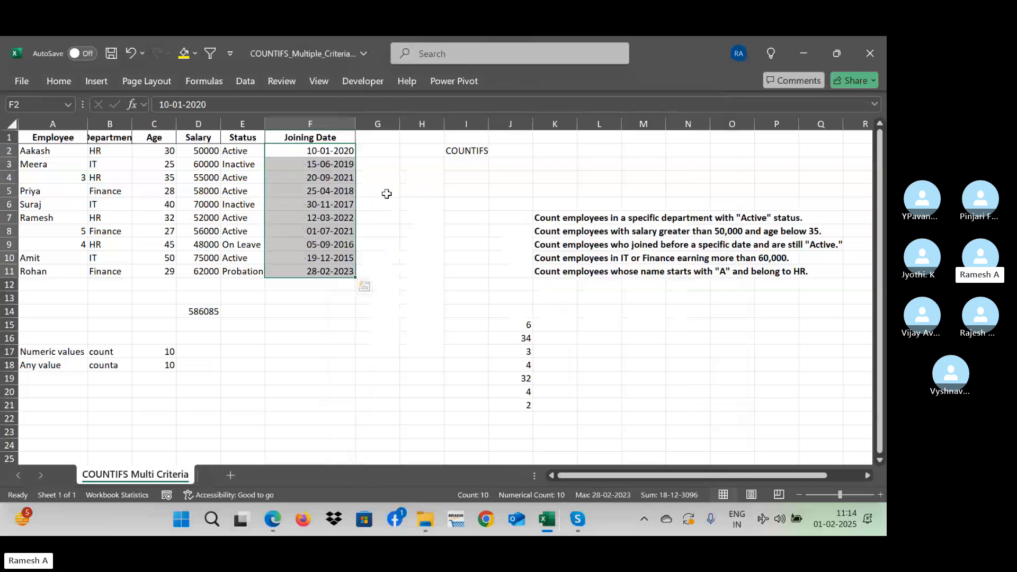
{"action": "key", "text": "Down"}
{"action": "key", "text": "Down"}
{"action": "key", "text": "Down"}
{"action": "key", "text": "Down"}
{"action": "key", "text": "Down"}
{"action": "key", "text": "Down"}
{"action": "key", "text": "Down"}
{"action": "key", "text": "Down"}
{"action": "key", "text": "Down"}
{"action": "key", "text": "Down"}
{"action": "key", "text": "Down"}
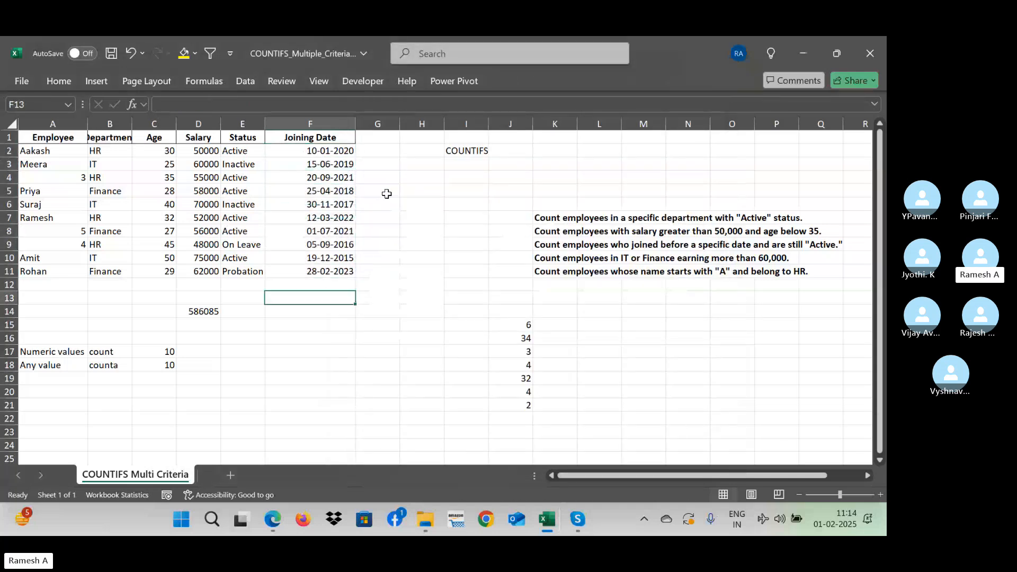
{"action": "key", "text": "Up"}
{"action": "key", "text": "Up"}
{"action": "key", "text": "Up"}
{"action": "key", "text": "Up"}
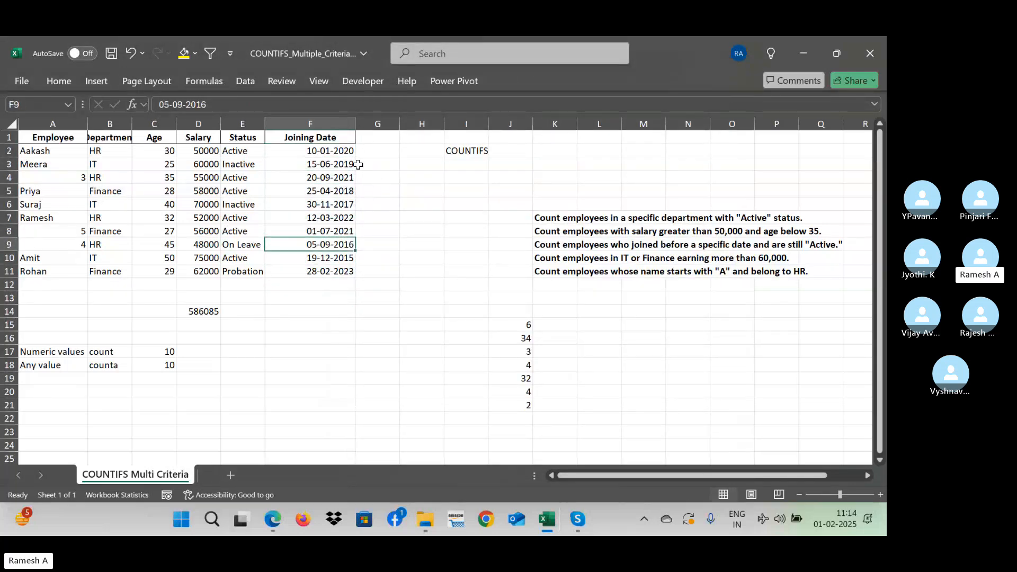
- Format the joining date in cell F2 as a Number with 0 decimal places, and undo that format change
{"action": "left_click", "coordinate": [331, 151]}
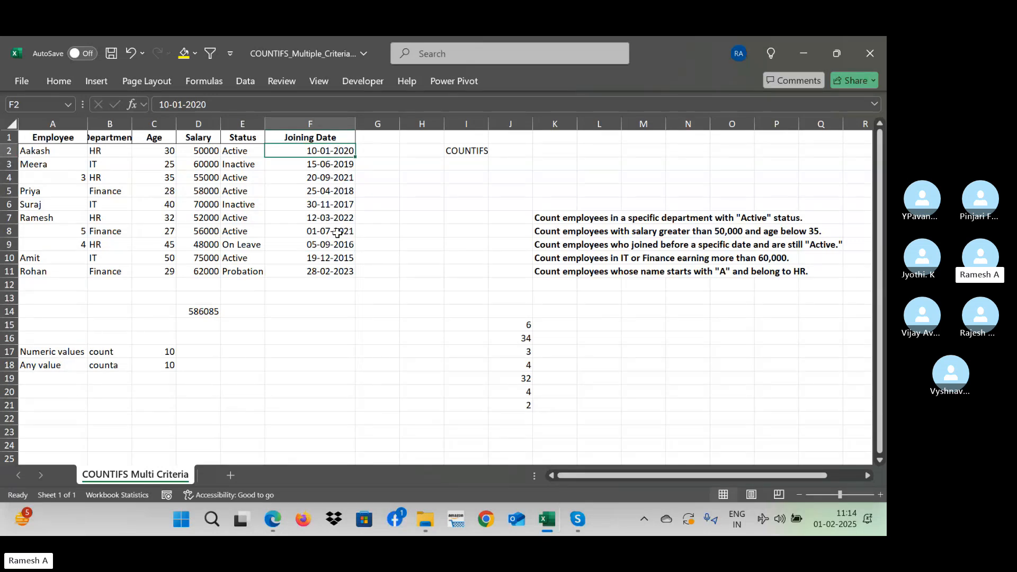
{"action": "key", "text": "ctrl+1"}
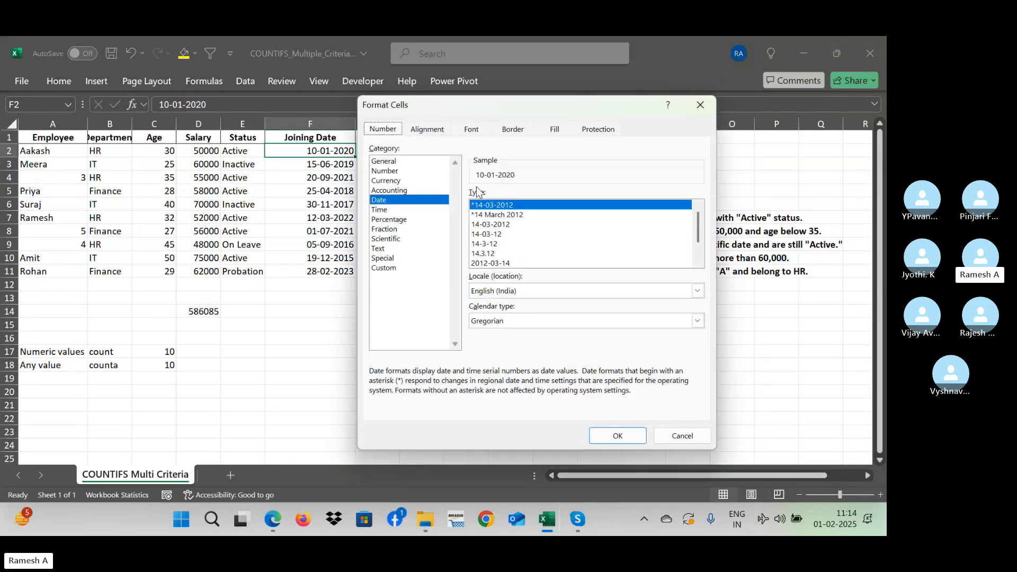
{"action": "left_click", "coordinate": [402, 171]}
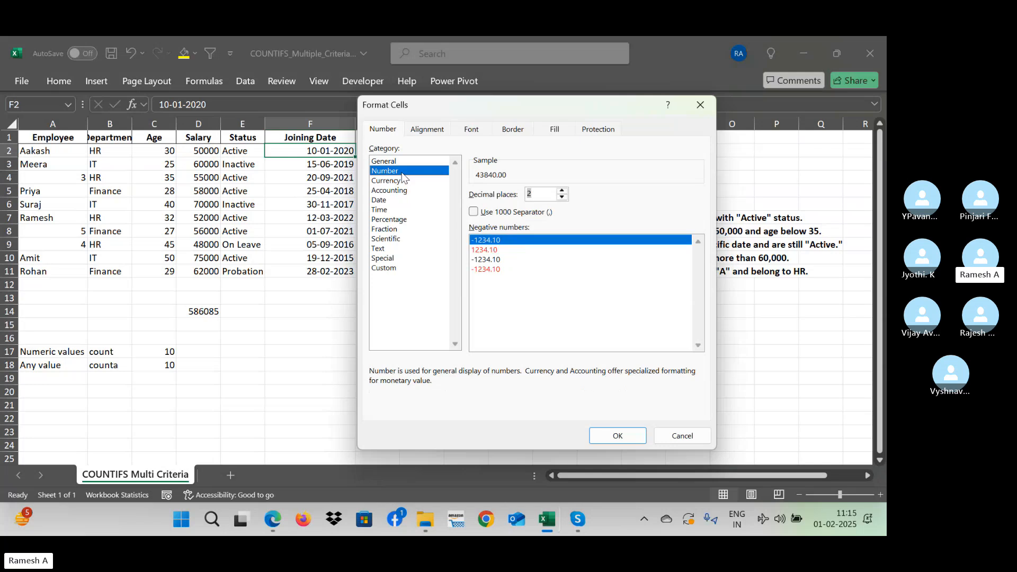
{"action": "type", "text": "0"}
{"action": "key", "text": "Return"}
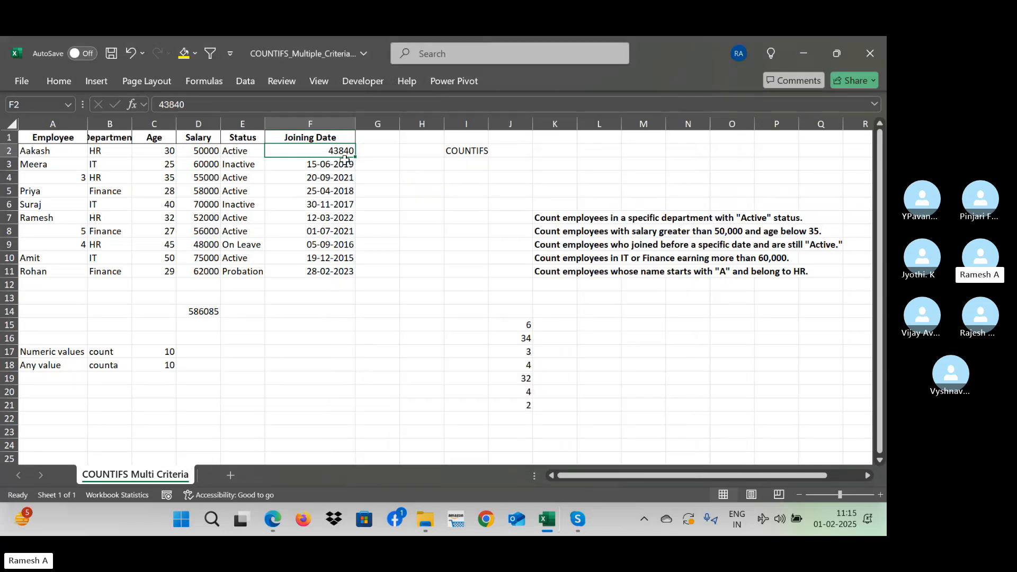
{"action": "key", "text": "ctrl+z"}
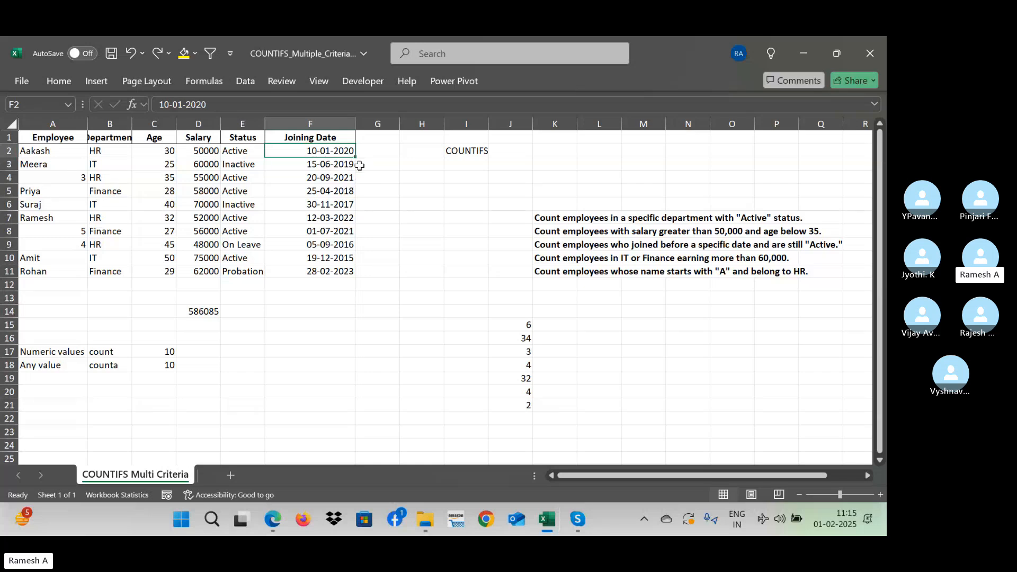
- Enter 1900 in cell H6 and format the cell with the Date category
{"action": "left_click", "coordinate": [416, 204]}
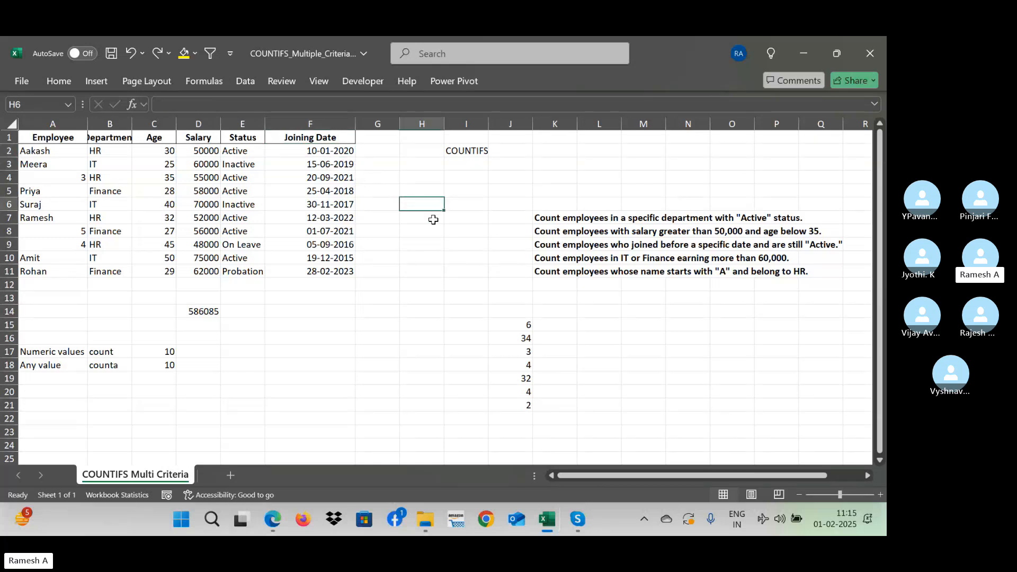
{"action": "type", "text": "1900"}
{"action": "key", "text": "Return"}
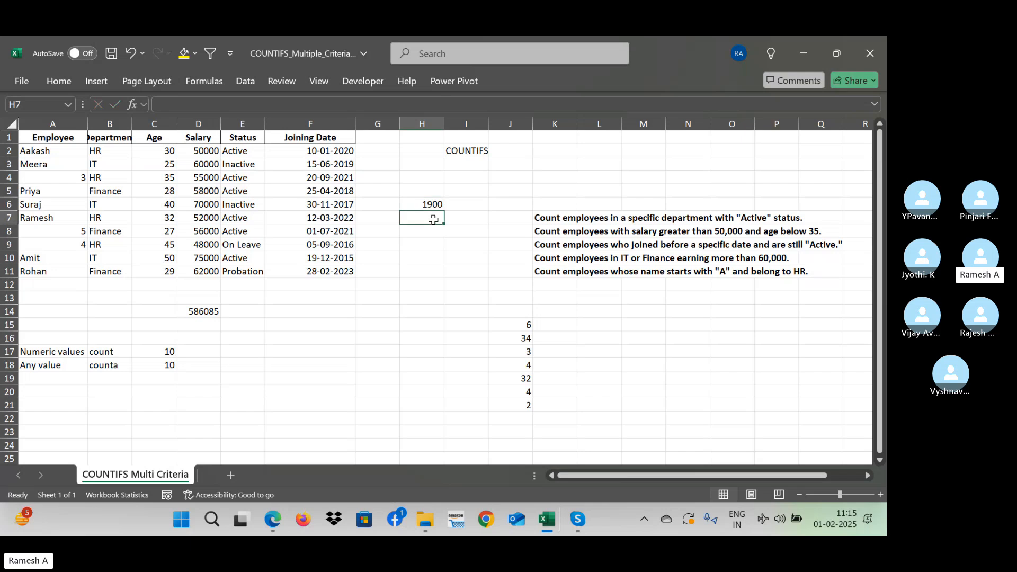
{"action": "key", "text": "Up"}
{"action": "key", "text": "ctrl+1"}
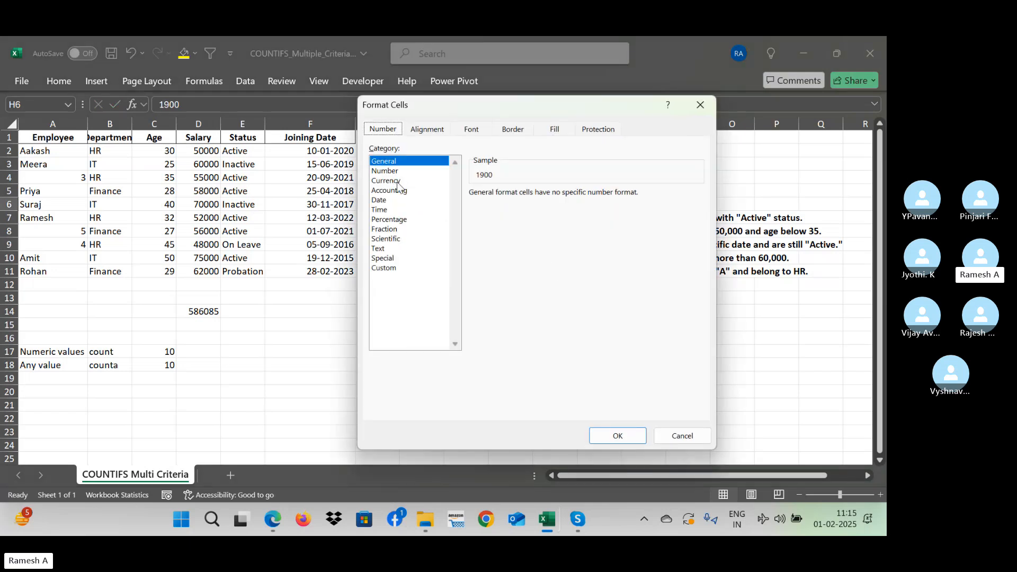
{"action": "left_click", "coordinate": [398, 200]}
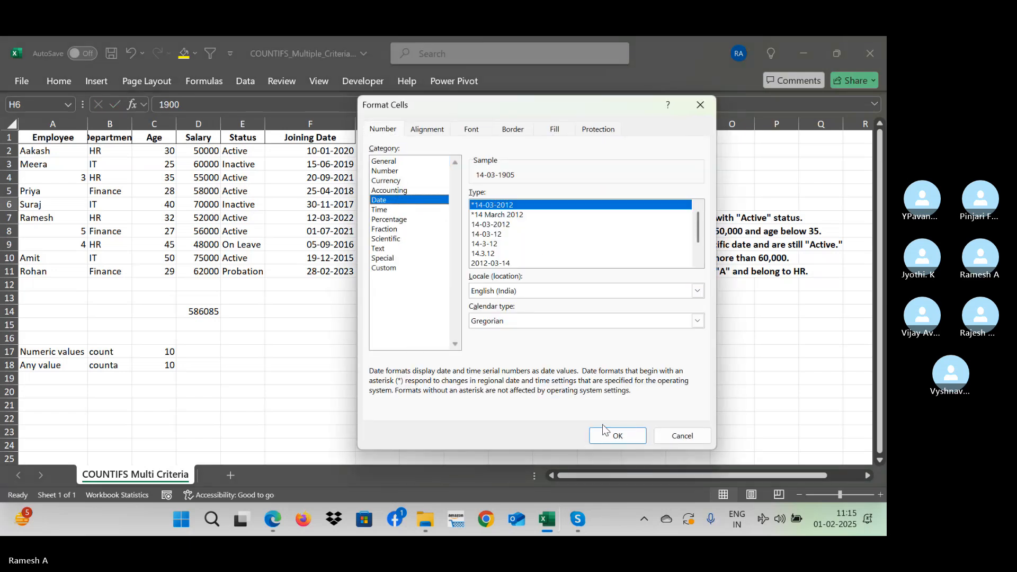
{"action": "left_click", "coordinate": [616, 436]}
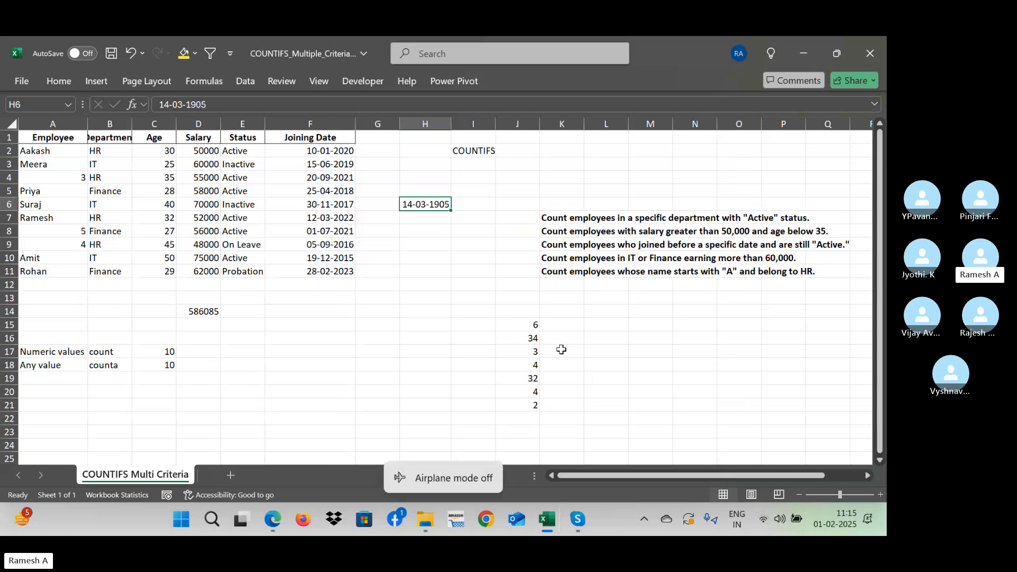
- Edit the date in cell H6 to 01-01-1900
{"action": "key", "text": "F2"}
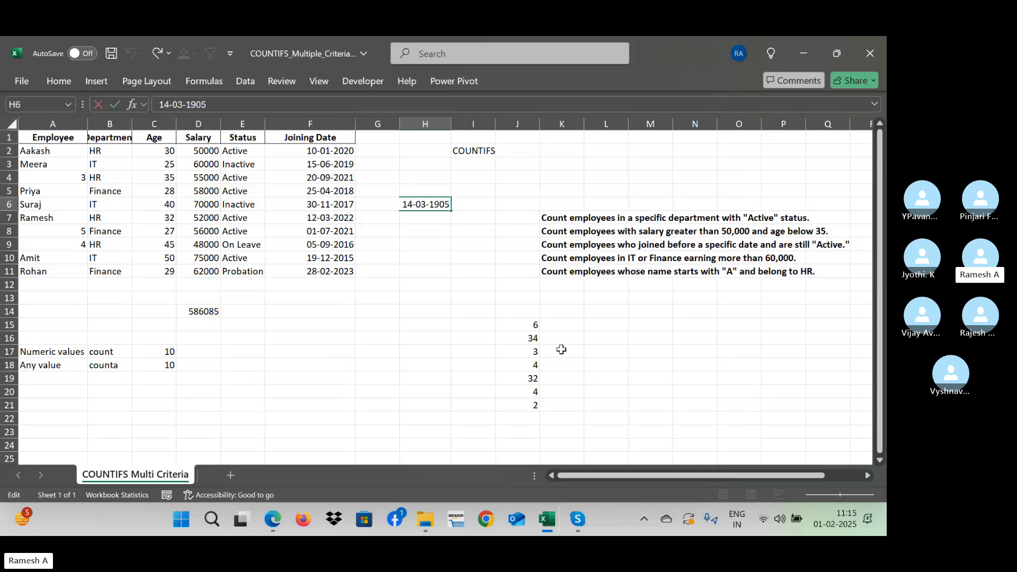
{"action": "key", "text": "BackSpace"}
{"action": "type", "text": "0"}
{"action": "key", "text": "Left"}
{"action": "key", "text": "Left"}
{"action": "key", "text": "Left"}
{"action": "key", "text": "Left"}
{"action": "key", "text": "Left"}
{"action": "key", "text": "BackSpace"}
{"action": "type", "text": "1"}
{"action": "key", "text": "Left"}
{"action": "key", "text": "Left"}
{"action": "key", "text": "Left"}
{"action": "key", "text": "BackSpace"}
{"action": "key", "text": "Return"}
{"action": "key", "text": "Up"}
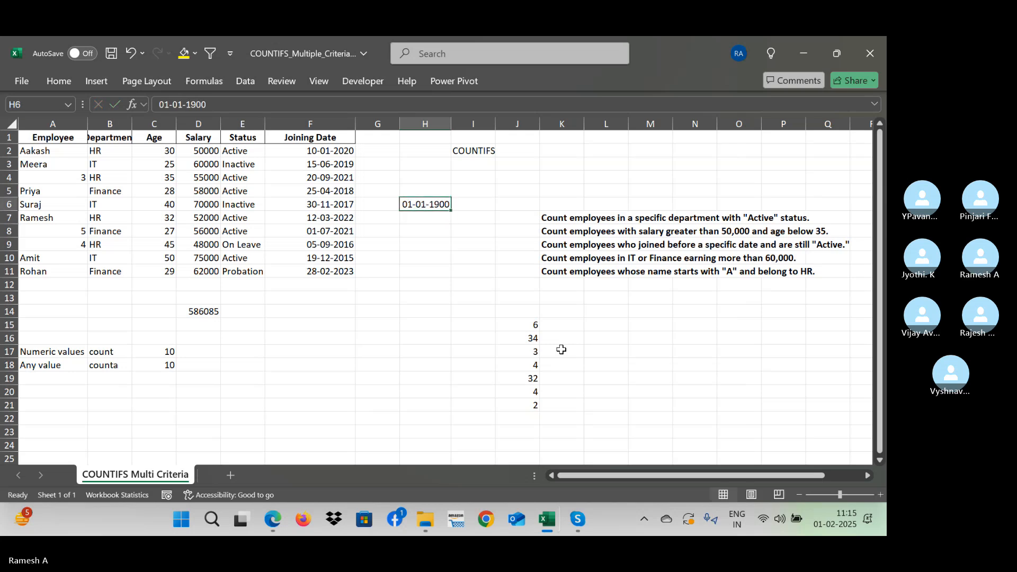
- Format the date in cell H6 as a Number with 0 decimal places
{"action": "key", "text": "ctrl+1"}
{"action": "left_click", "coordinate": [398, 174]}
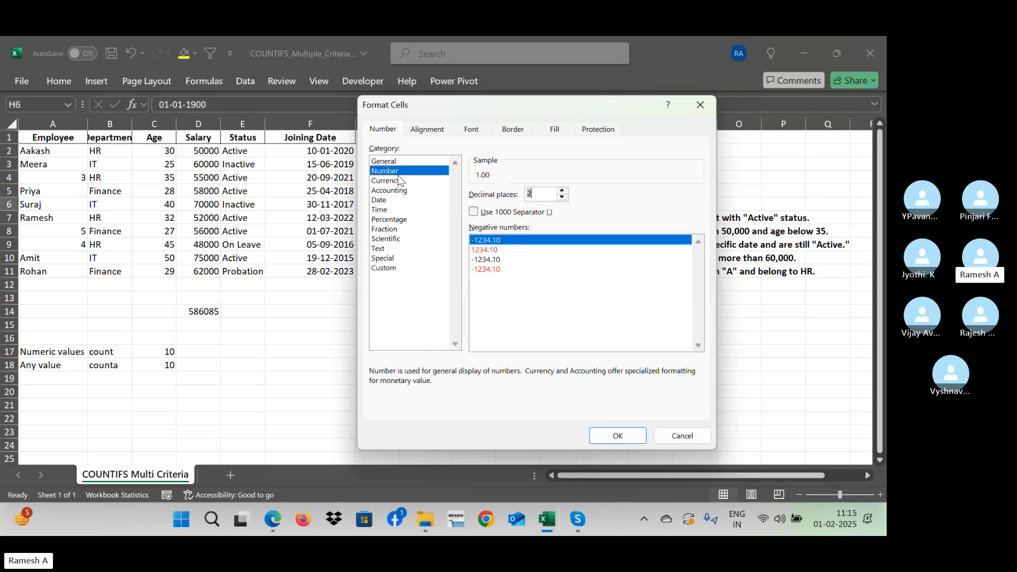
{"action": "type", "text": "0"}
{"action": "key", "text": "Return"}
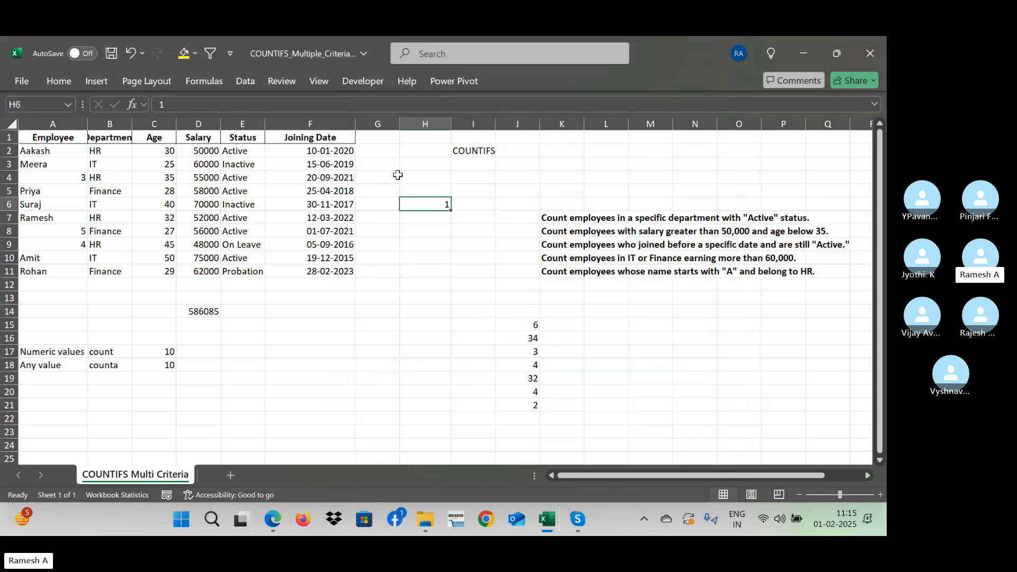
- Change cell H6 back to the Date category and clear its contents
{"action": "key", "text": "ctrl+1"}
{"action": "left_click", "coordinate": [394, 201]}
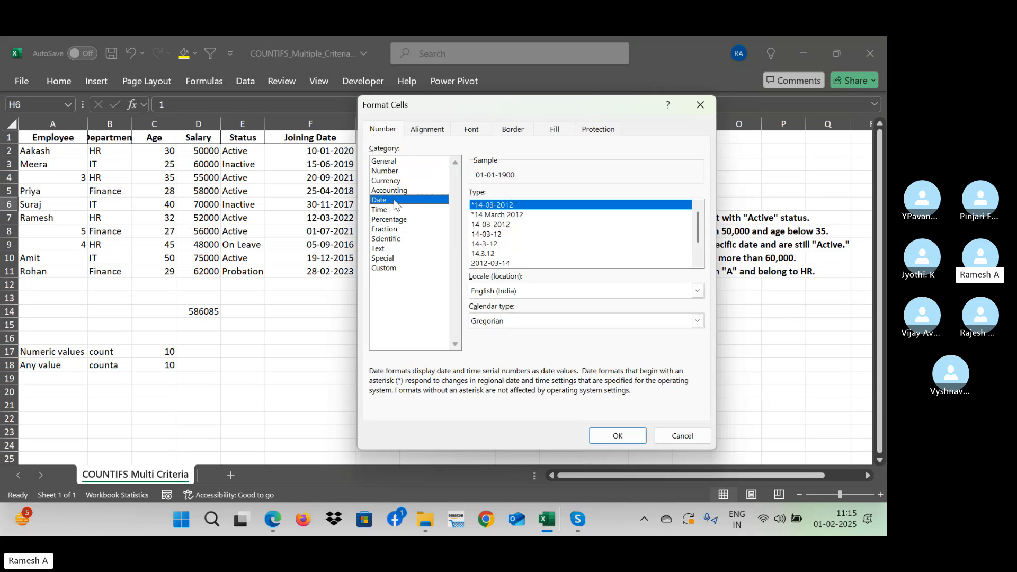
{"action": "left_click", "coordinate": [616, 440]}
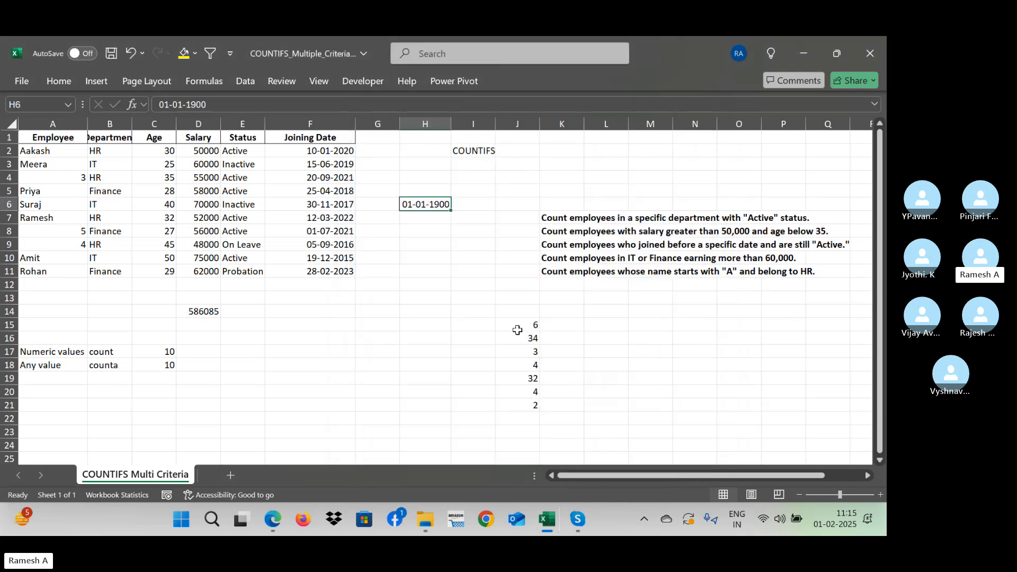
{"action": "key", "text": "Delete"}
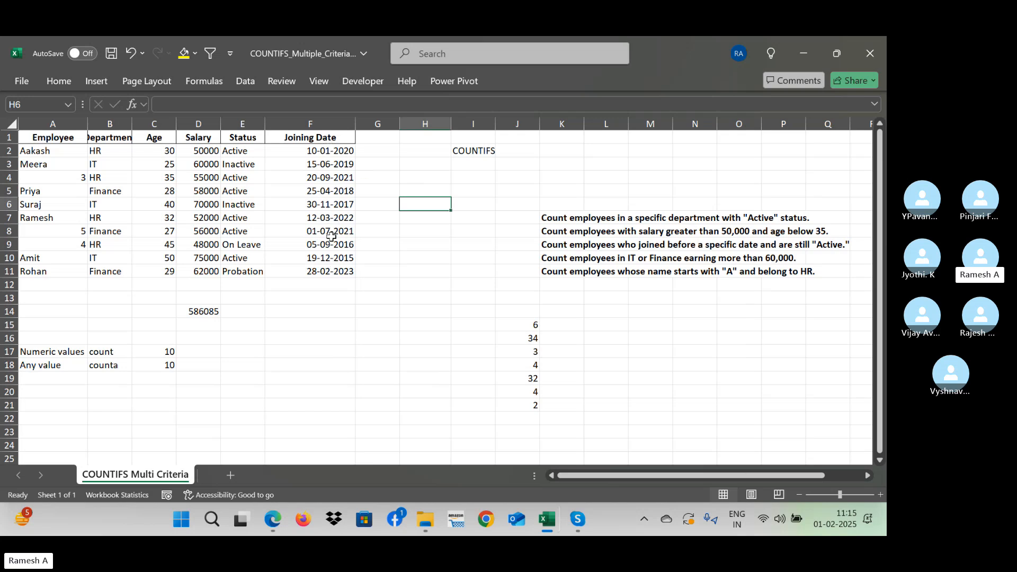
- Count the joining dates in F2:F11 with a COUNT formula in cell F16, and clear the formula again
{"action": "left_click", "coordinate": [321, 343]}
{"action": "type", "text": "=cou"}
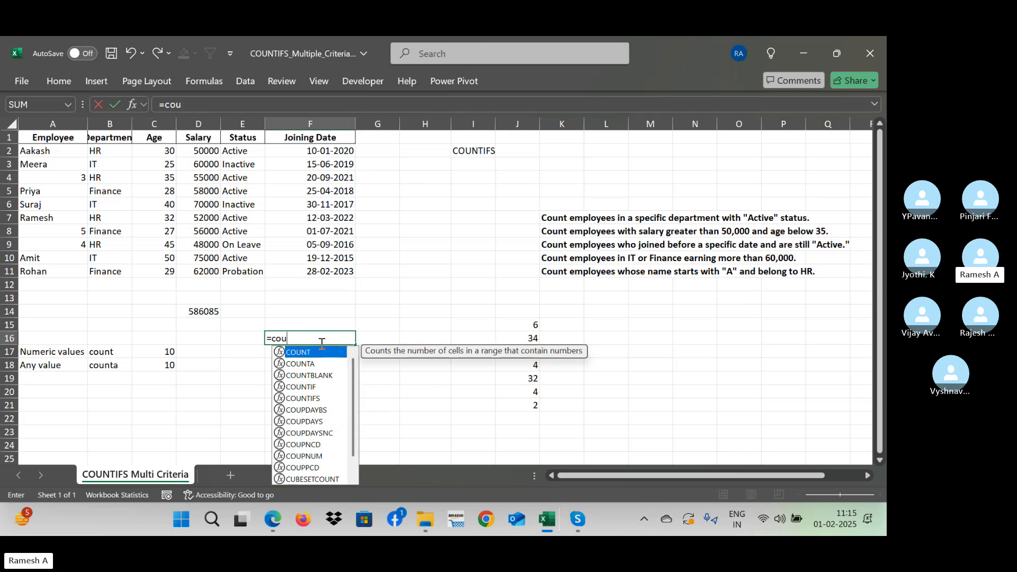
{"action": "type", "text": "nt("}
{"action": "key", "text": "Up"}
{"action": "key", "text": "Up"}
{"action": "key", "text": "Up"}
{"action": "key", "text": "Up"}
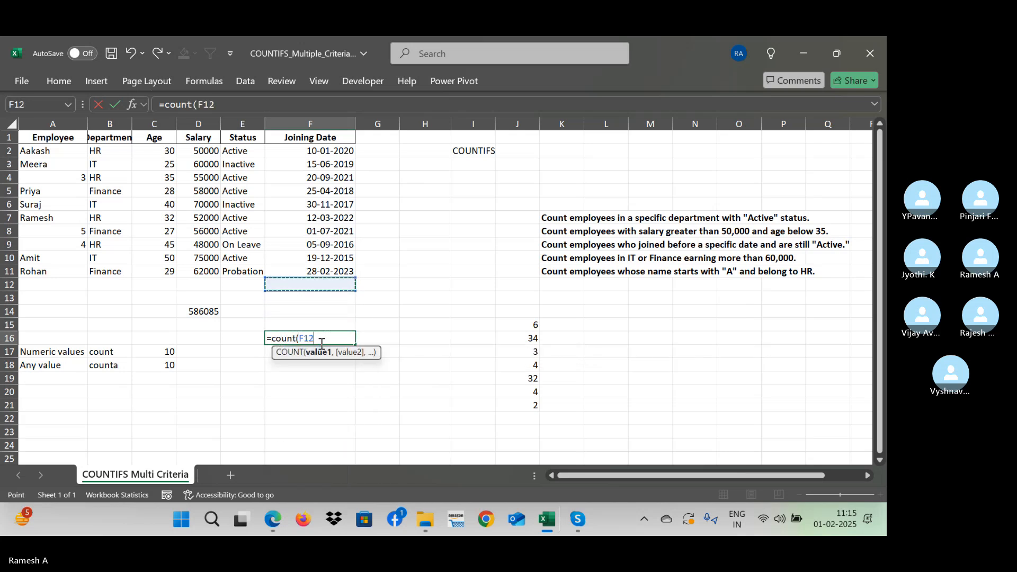
{"action": "key", "text": "Up"}
{"action": "key", "text": "shift+Up"}
{"action": "key", "text": "shift+Up"}
{"action": "key", "text": "shift+Up"}
{"action": "key", "text": "shift+Up"}
{"action": "key", "text": "shift+Up"}
{"action": "key", "text": "shift+Up"}
{"action": "key", "text": "shift+Up"}
{"action": "key", "text": "shift+Up"}
{"action": "key", "text": "shift+Up"}
{"action": "type", "text": ")"}
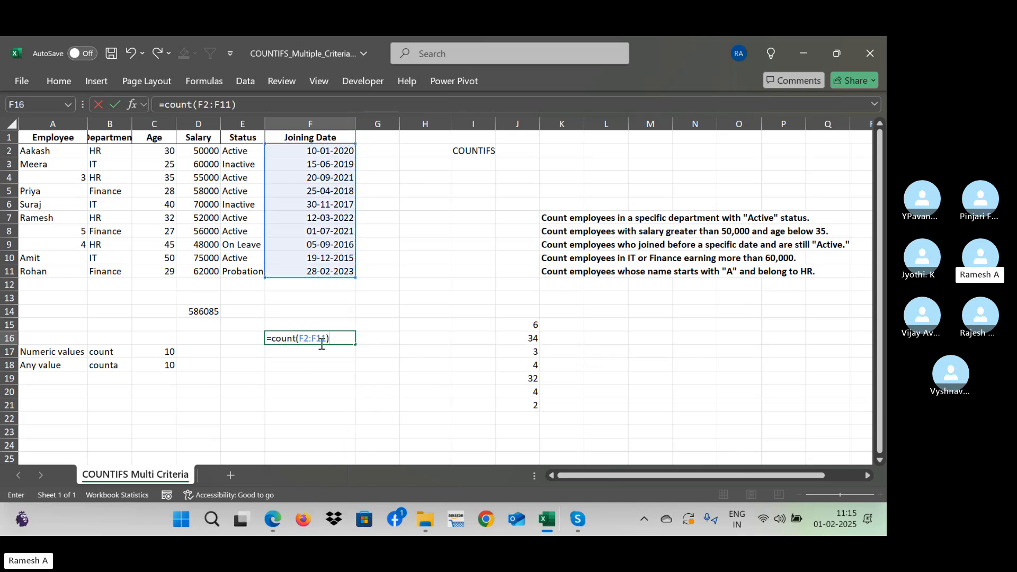
{"action": "key", "text": "ctrl+Return"}
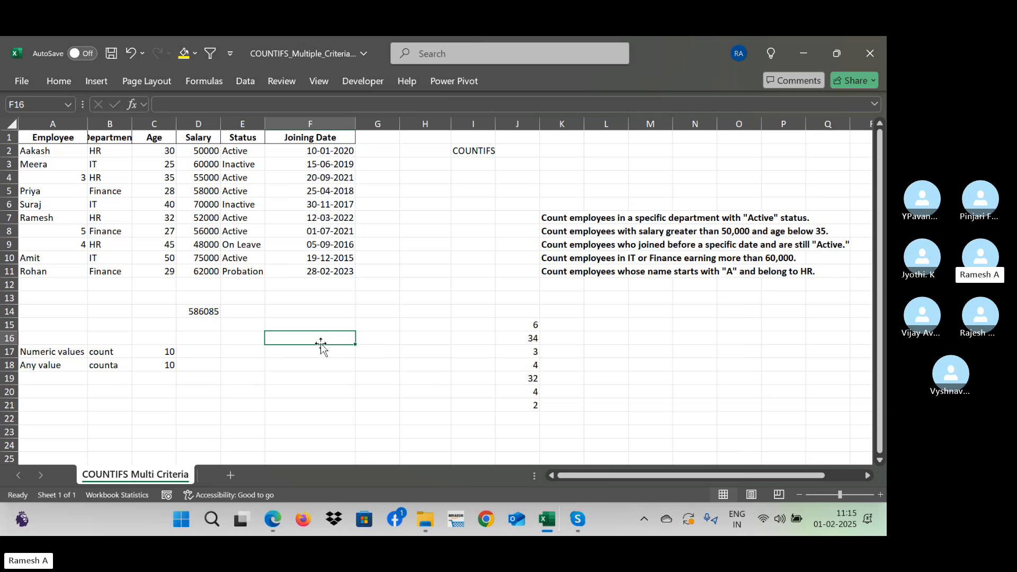
{"action": "left_click", "coordinate": [114, 368]}
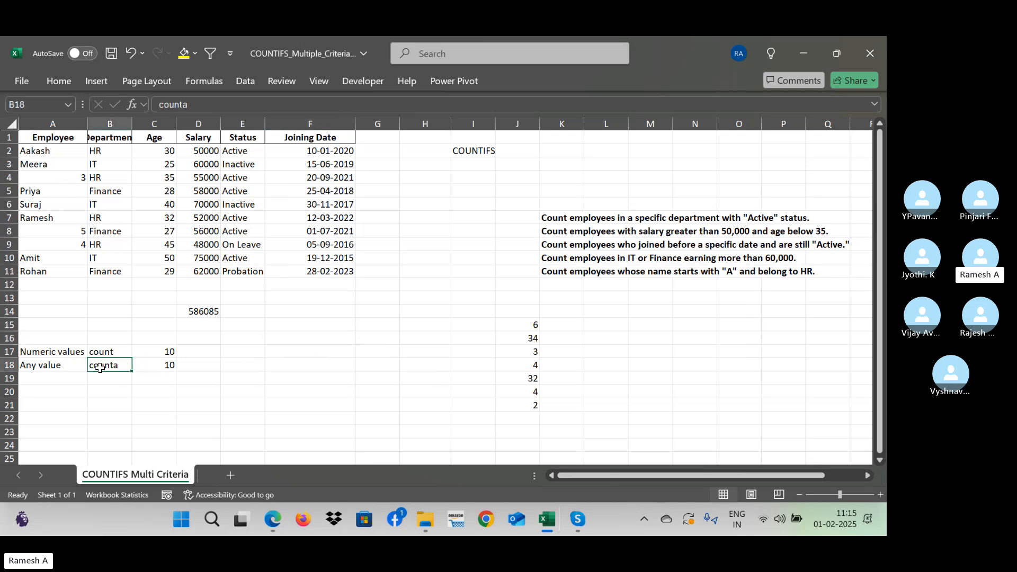
{"action": "left_click", "coordinate": [157, 368]}
{"action": "left_click", "coordinate": [109, 354]}
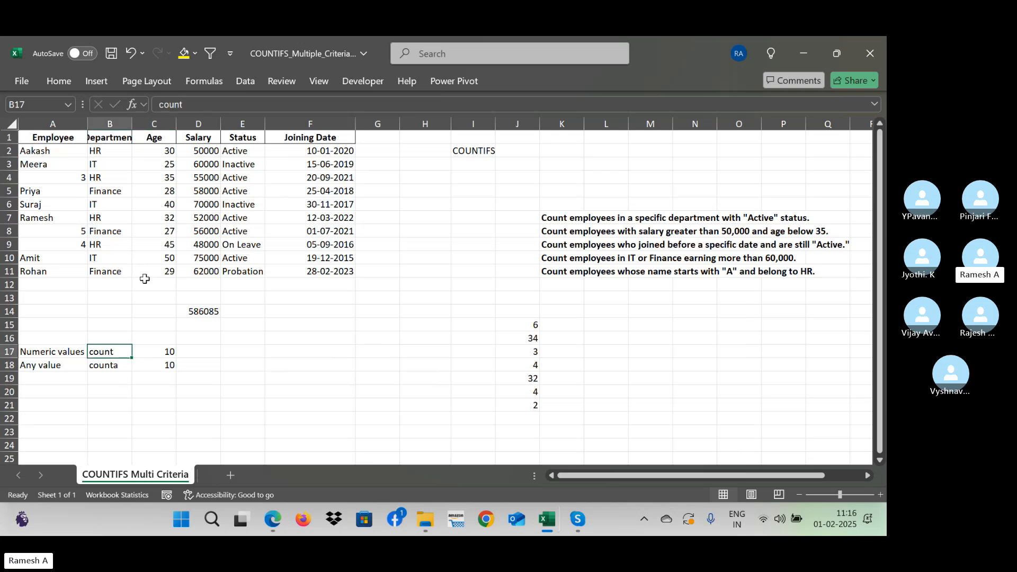
- Undo the recent edits back to the original employee names and the date-and-time format of the joining dates
{"action": "key", "text": "ctrl+z"}
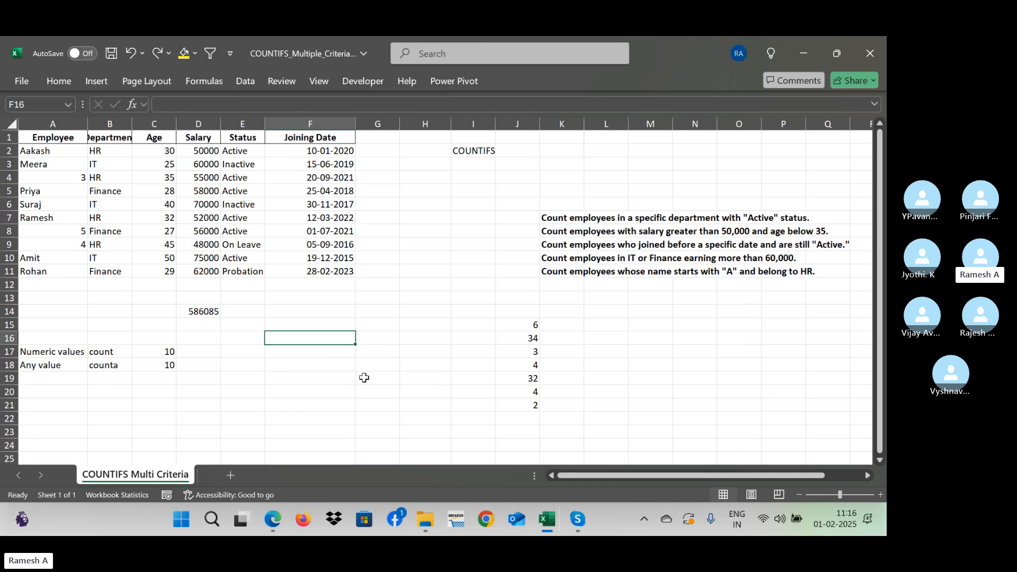
{"action": "key", "text": "ctrl+z"}
{"action": "key", "text": "ctrl+z"}
{"action": "key", "text": "ctrl+z"}
{"action": "key", "text": "ctrl+z"}
{"action": "key", "text": "ctrl+z"}
{"action": "key", "text": "ctrl+z"}
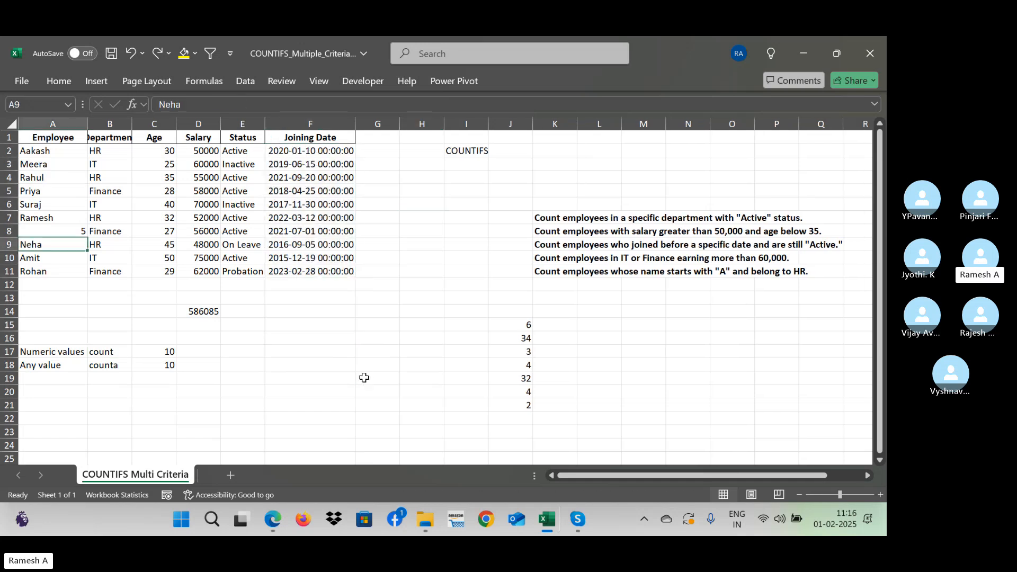
- Copy the Salary values in D2:D11 of the employee table
{"action": "key", "text": "ctrl+Up"}
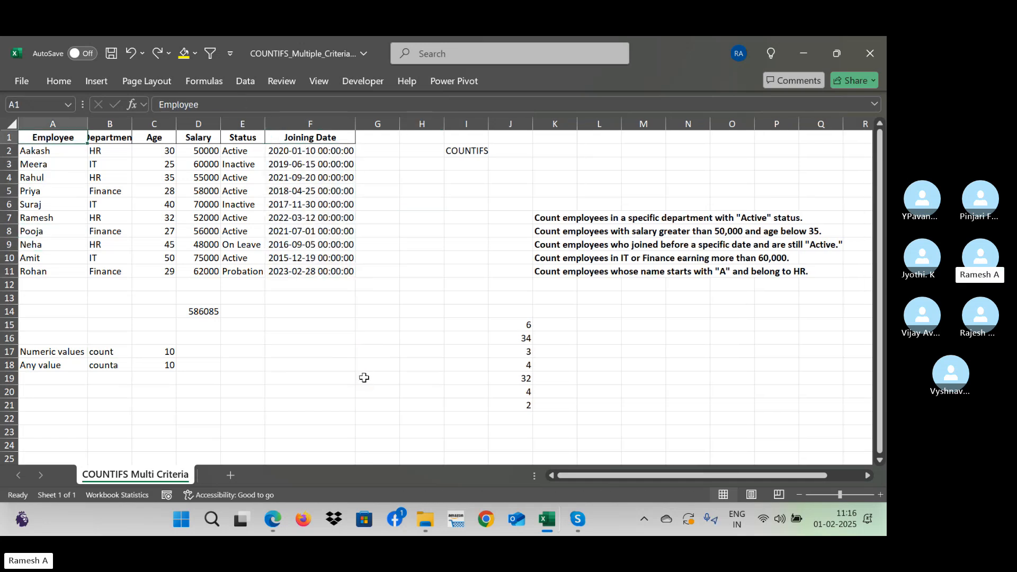
{"action": "key", "text": "Down"}
{"action": "key", "text": "Right"}
{"action": "key", "text": "Right"}
{"action": "key", "text": "Right"}
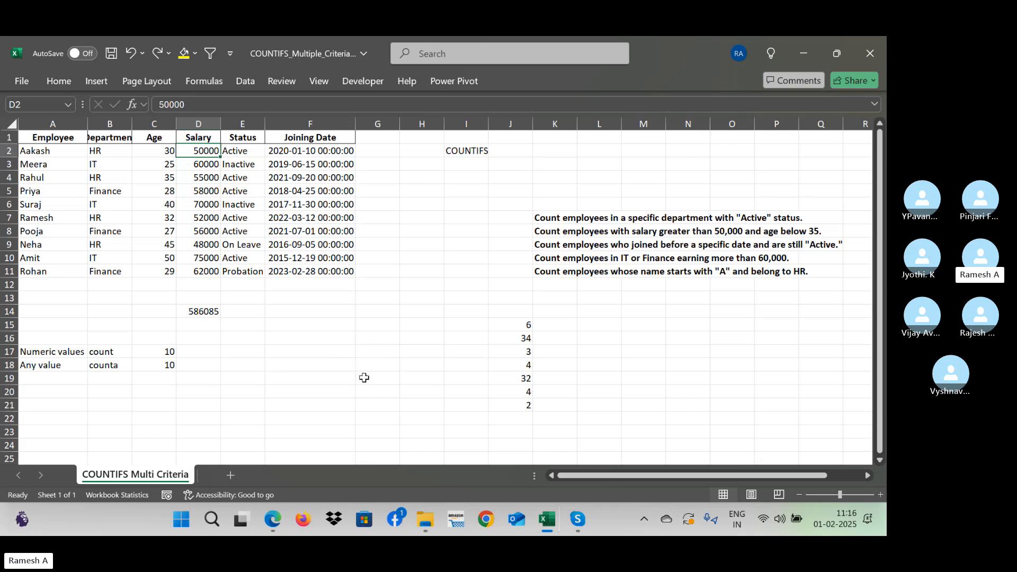
{"action": "key", "text": "ctrl+shift+Down"}
{"action": "key", "text": "ctrl+c"}
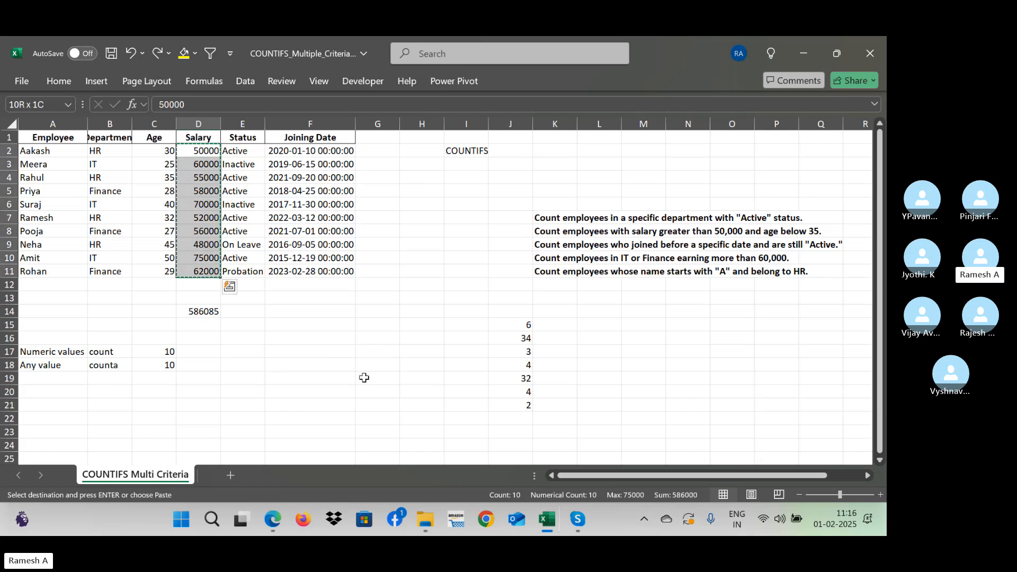
- Paste the copied salaries into the empty column AG, starting at cell AG5
{"action": "key", "text": "Right"}
{"action": "key", "text": "Right"}
{"action": "key", "text": "Right"}
{"action": "key", "text": "Right"}
{"action": "key", "text": "Right"}
{"action": "key", "text": "Right"}
{"action": "key", "text": "Right"}
{"action": "key", "text": "Right"}
{"action": "key", "text": "Right"}
{"action": "key", "text": "Right"}
{"action": "key", "text": "Right"}
{"action": "key", "text": "Right"}
{"action": "key", "text": "Right"}
{"action": "key", "text": "Right"}
{"action": "key", "text": "Right"}
{"action": "key", "text": "Right"}
{"action": "key", "text": "Right"}
{"action": "key", "text": "Right"}
{"action": "key", "text": "Right"}
{"action": "key", "text": "Right"}
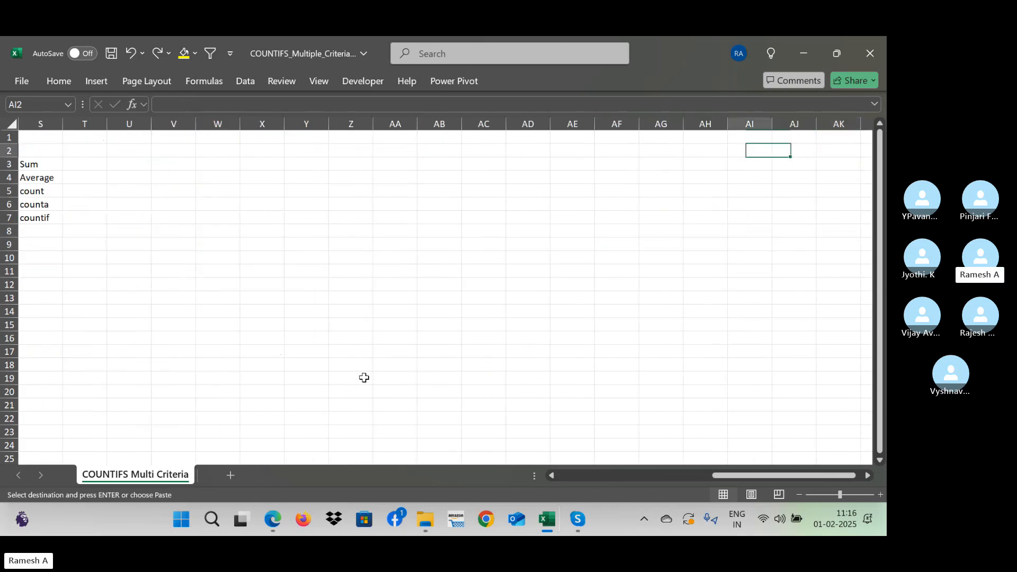
{"action": "key", "text": "Left"}
{"action": "key", "text": "Left"}
{"action": "key", "text": "Down"}
{"action": "key", "text": "Down"}
{"action": "key", "text": "Down"}
{"action": "key", "text": "ctrl+v"}
- Count the numeric salaries in AG5:AG14 with a COUNT formula in cell AG16
{"action": "key", "text": "Down"}
{"action": "key", "text": "Down"}
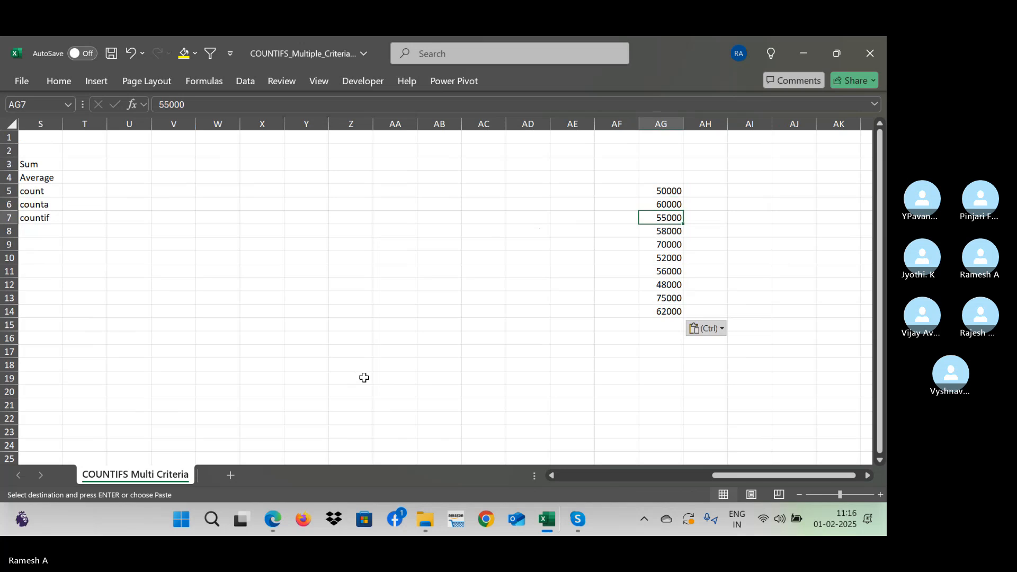
{"action": "key", "text": "Up"}
{"action": "key", "text": "Up"}
{"action": "key", "text": "Down"}
{"action": "key", "text": "Down"}
{"action": "key", "text": "Down"}
{"action": "key", "text": "Down"}
{"action": "key", "text": "Down"}
{"action": "key", "text": "Down"}
{"action": "key", "text": "Down"}
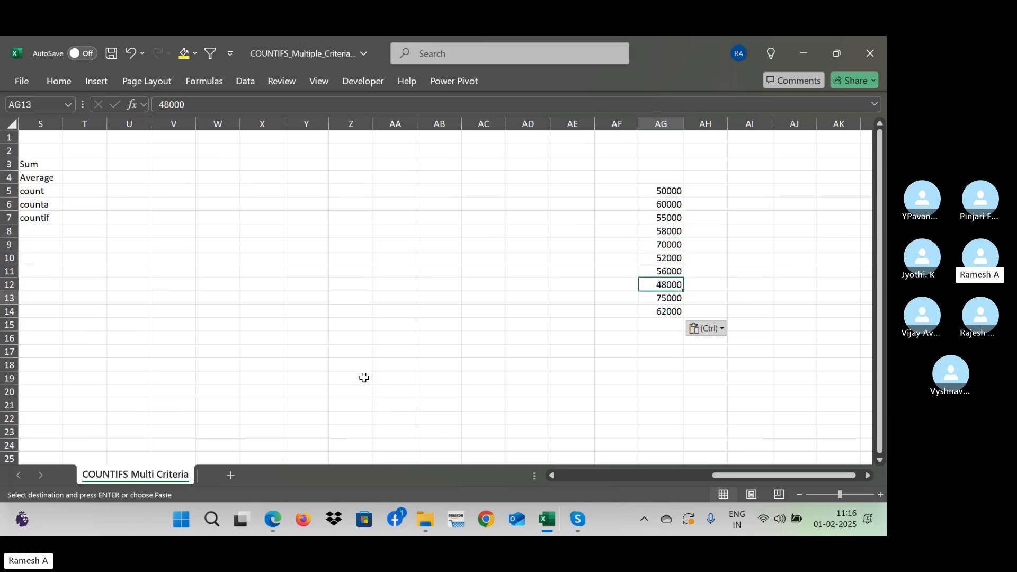
{"action": "key", "text": "Down"}
{"action": "key", "text": "Down"}
{"action": "key", "text": "Down"}
{"action": "key", "text": "Down"}
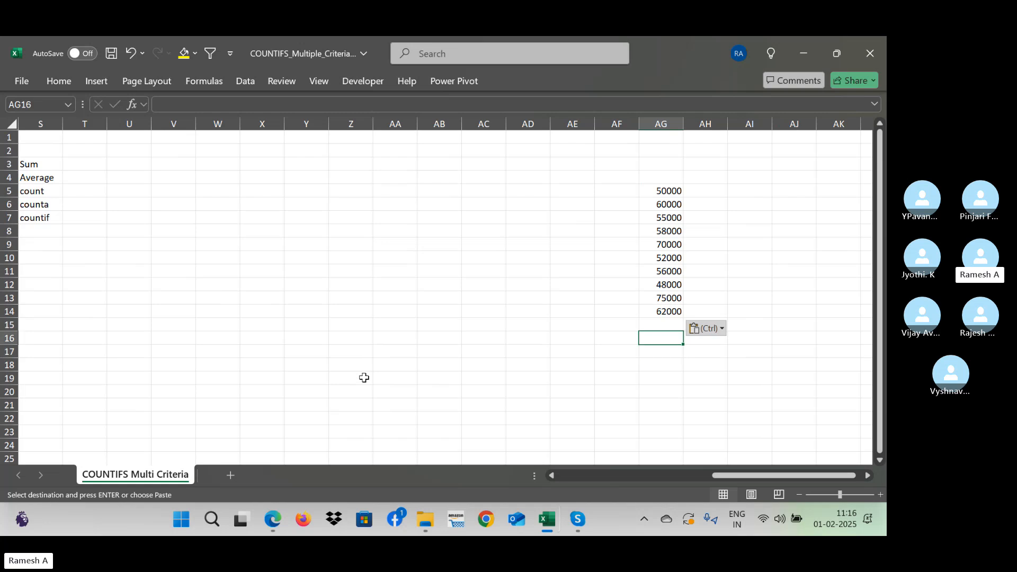
{"action": "type", "text": "=c"}
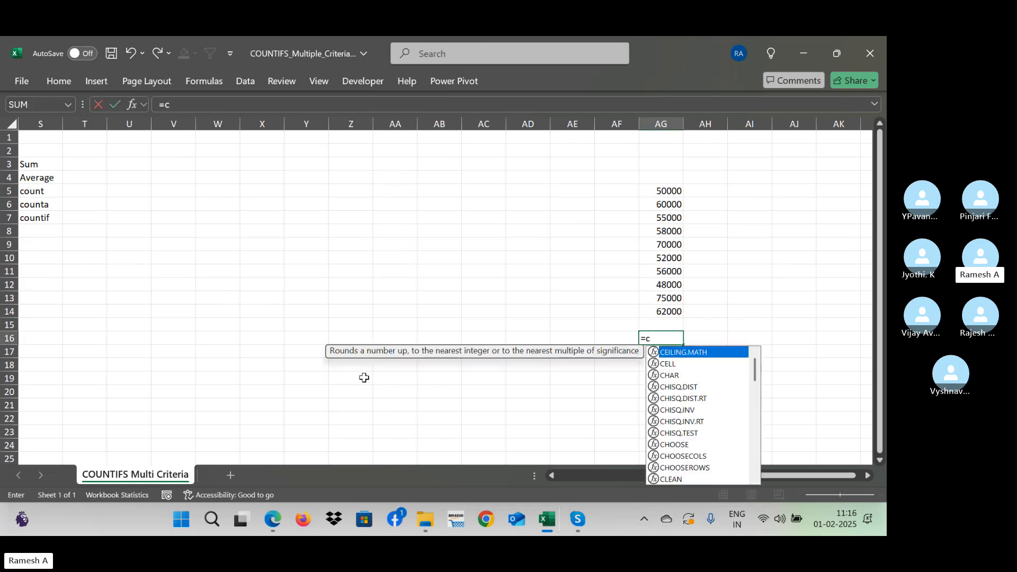
{"action": "type", "text": "ount("}
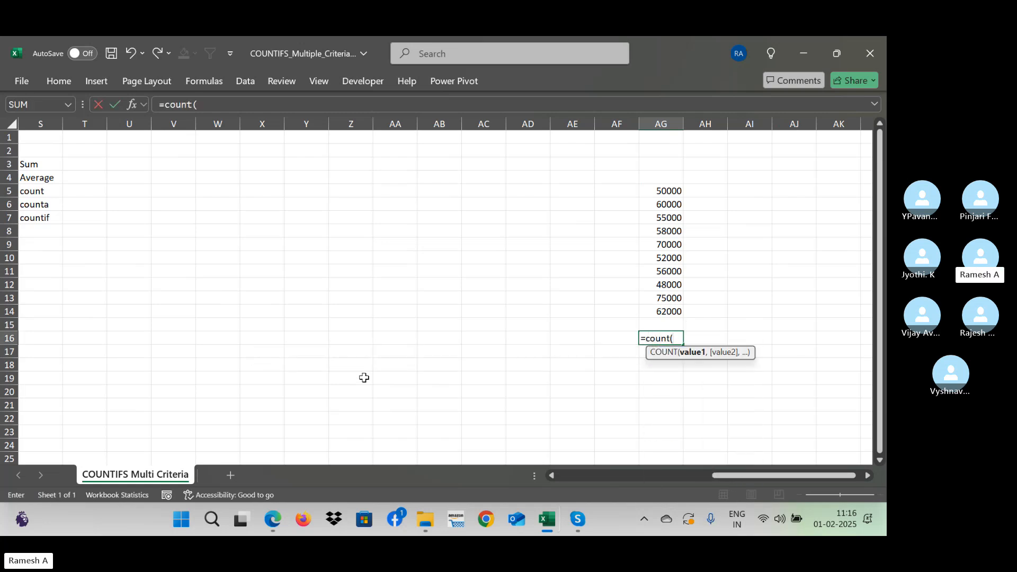
{"action": "key", "text": "Up"}
{"action": "key", "text": "Up"}
{"action": "key", "text": "ctrl+shift+Up"}
{"action": "key", "text": "Return"}
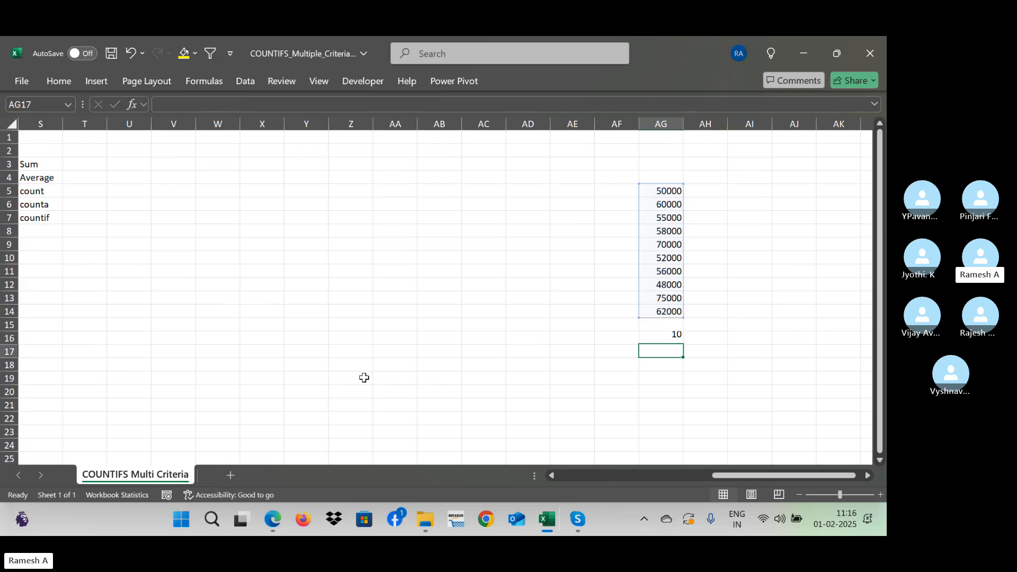
{"action": "key", "text": "Up"}
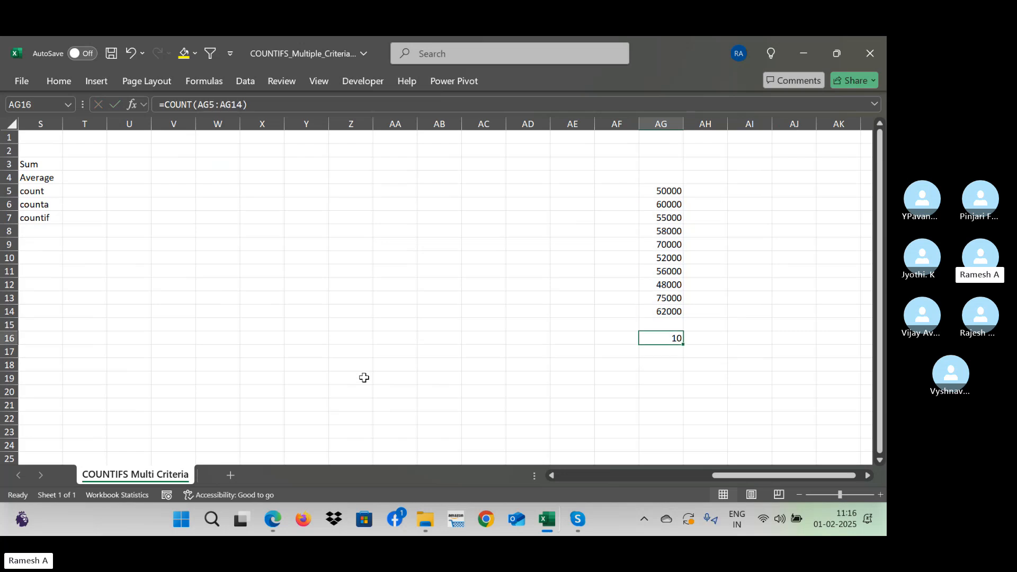
- Count the non-empty cells in AG5:AG14 with a COUNTA formula in cell AG17 and compare it with the COUNT result
{"action": "key", "text": "Up"}
{"action": "key", "text": "Up"}
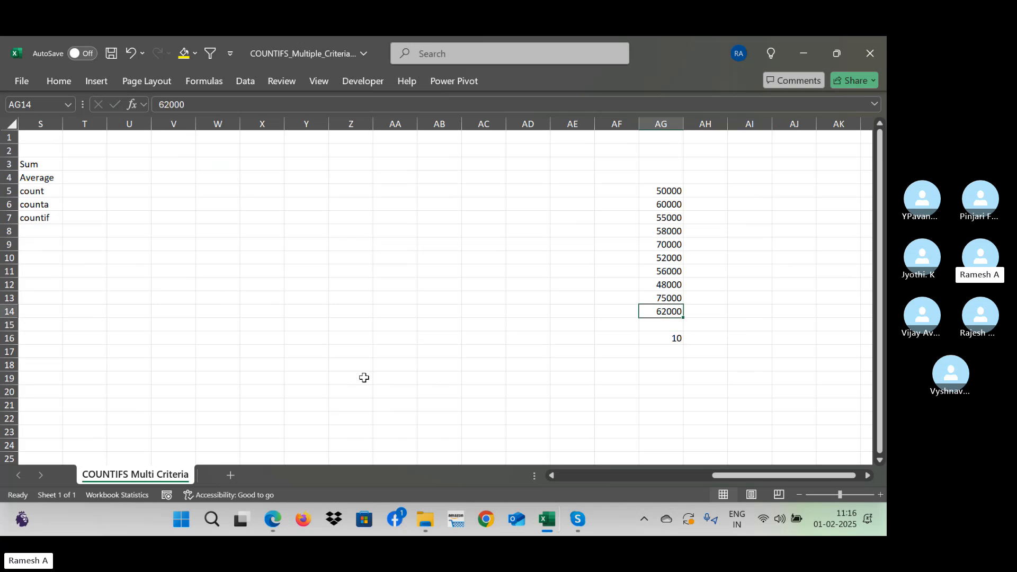
{"action": "key", "text": "ctrl+shift+Up"}
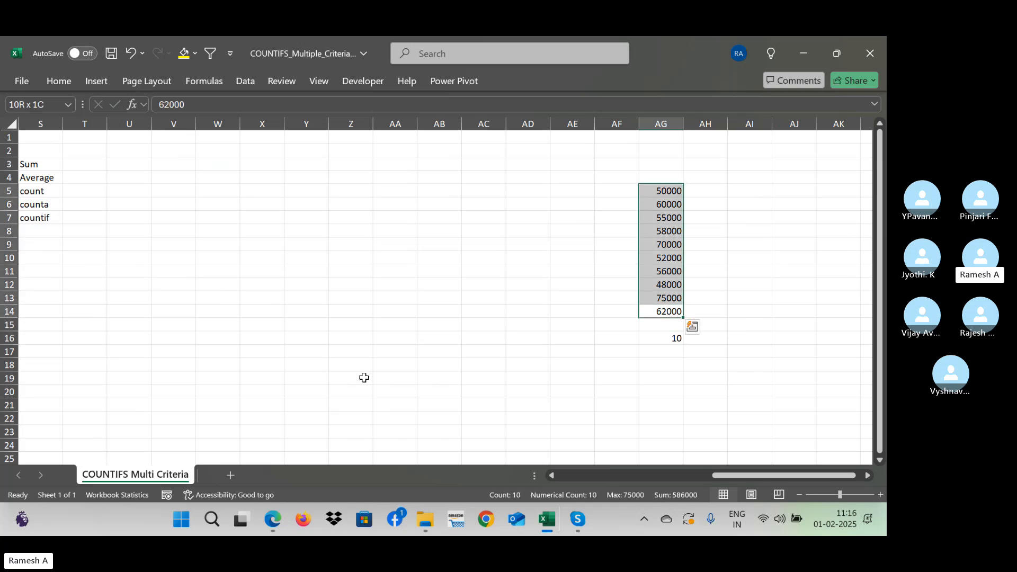
{"action": "key", "text": "Down"}
{"action": "key", "text": "Down"}
{"action": "key", "text": "Down"}
{"action": "type", "text": "=coun"}
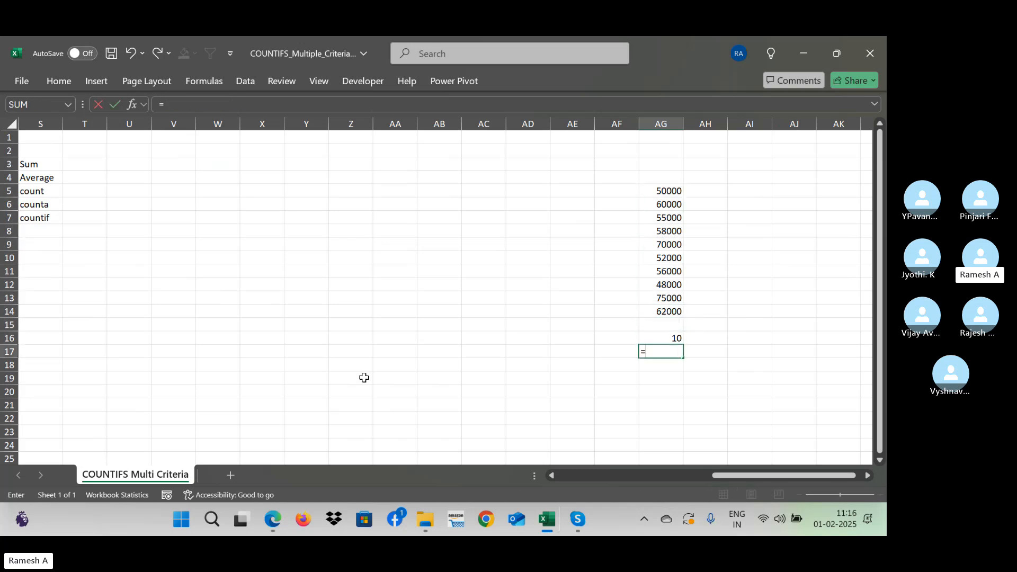
{"action": "type", "text": "a("}
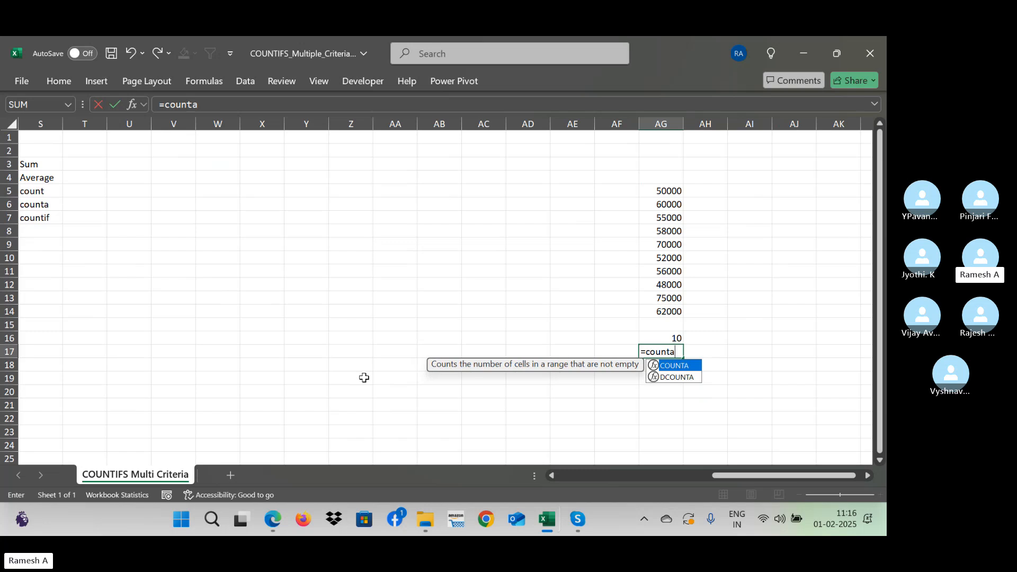
{"action": "key", "text": "Up"}
{"action": "key", "text": "Up"}
{"action": "key", "text": "Up"}
{"action": "key", "text": "ctrl+shift+Up"}
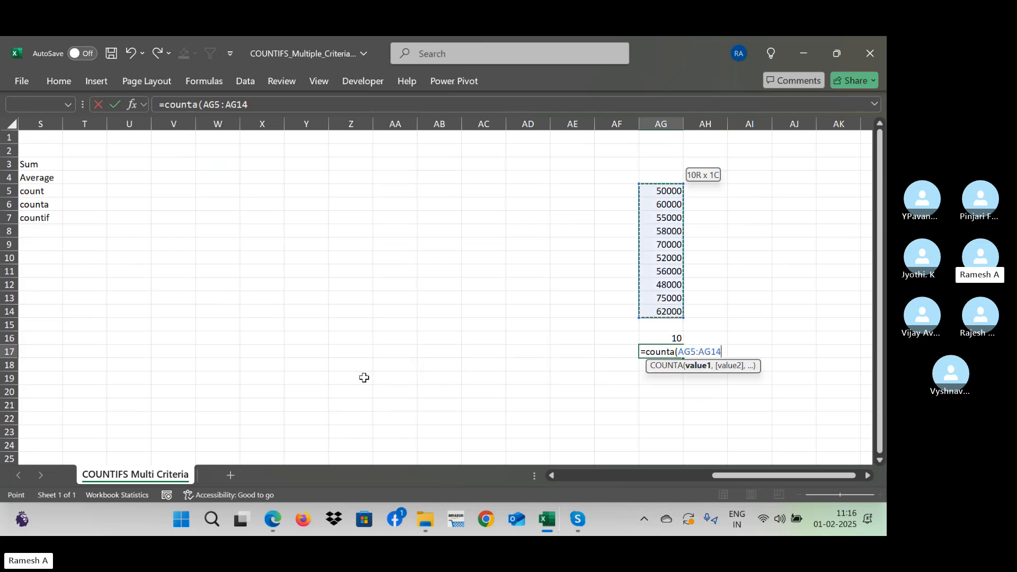
{"action": "key", "text": "Return"}
{"action": "key", "text": "Up"}
{"action": "key", "text": "Up"}
{"action": "key", "text": "shift+Down"}
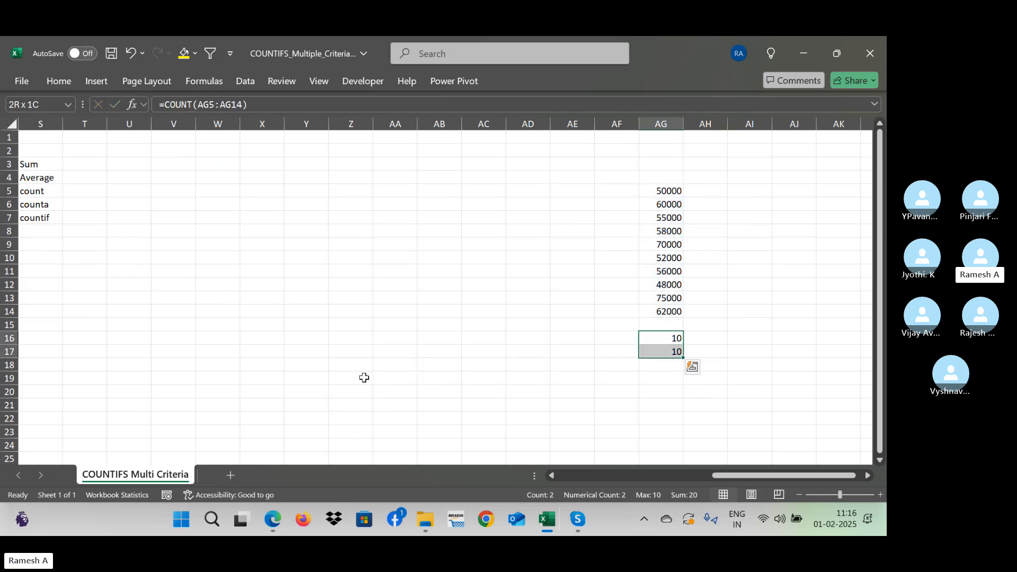
- Label cells AF16, AF17 and AF18 as count, counta and countif
{"action": "key", "text": "Down"}
{"action": "key", "text": "Down"}
{"action": "key", "text": "Up"}
{"action": "key", "text": "Left"}
{"action": "key", "text": "Up"}
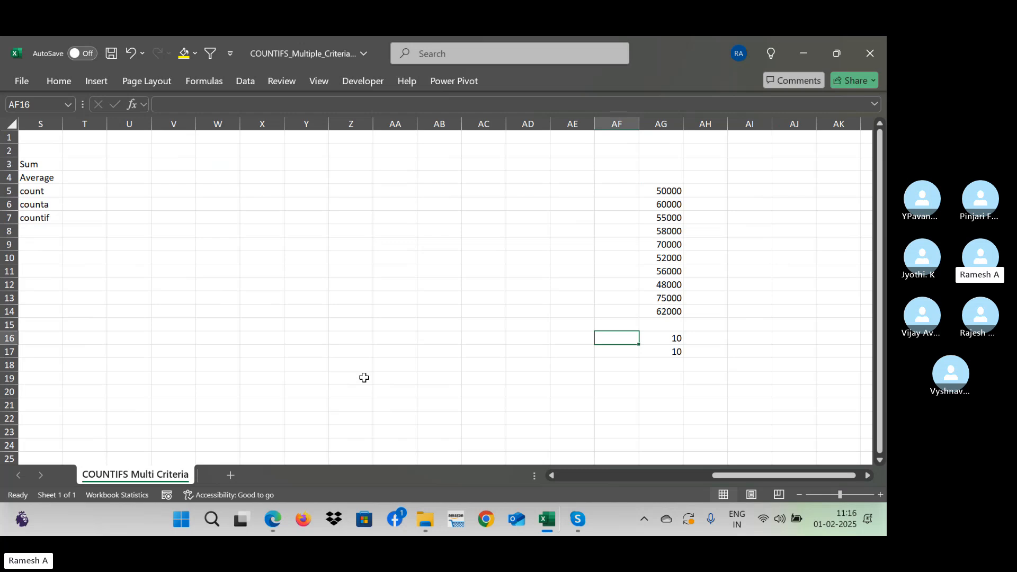
{"action": "type", "text": "count"}
{"action": "key", "text": "Return"}
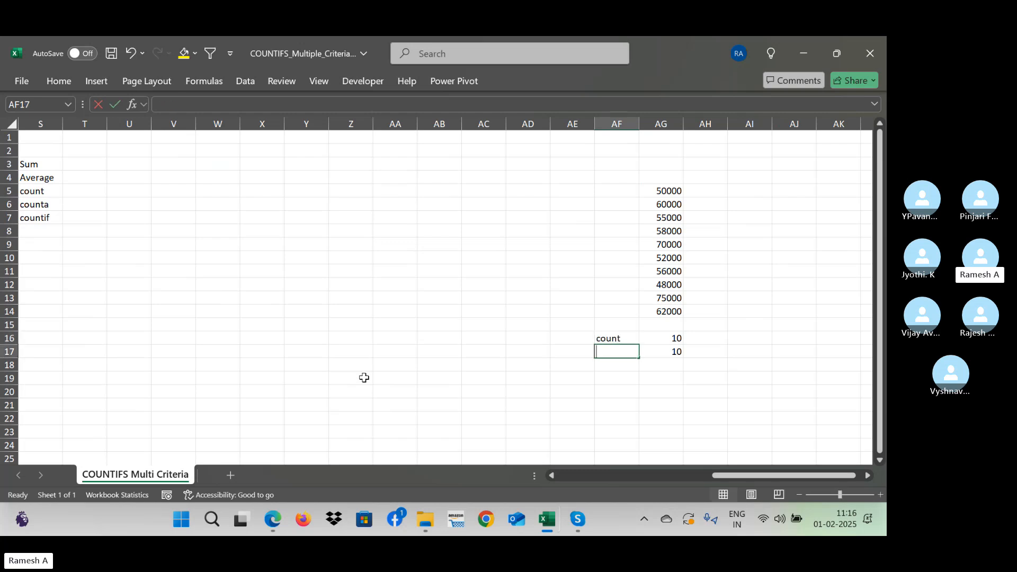
{"action": "type", "text": "count"}
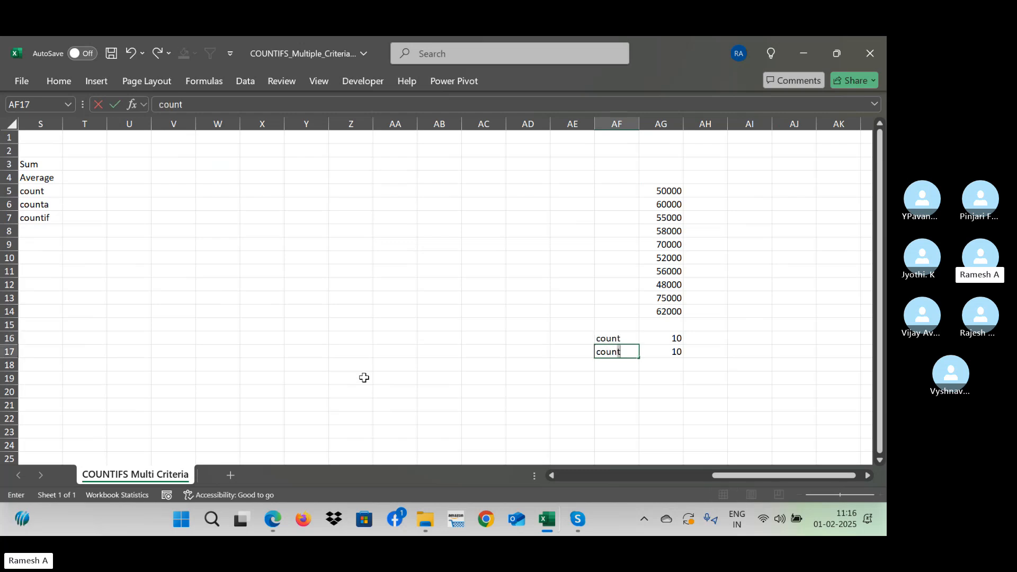
{"action": "type", "text": "a"}
{"action": "key", "text": "Return"}
{"action": "type", "text": "countif"}
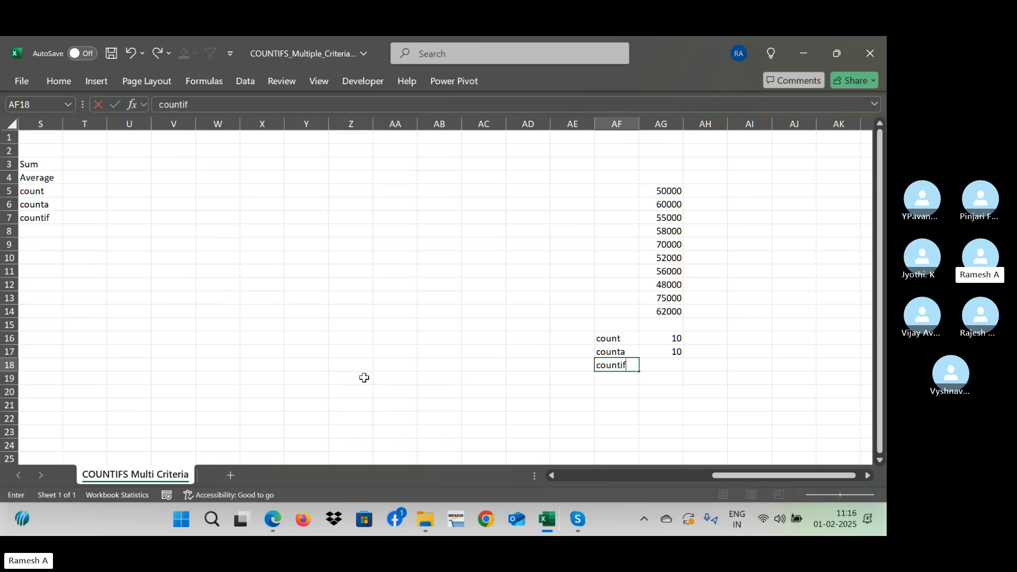
{"action": "key", "text": "Return"}
{"action": "key", "text": "Up"}
{"action": "key", "text": "Right"}
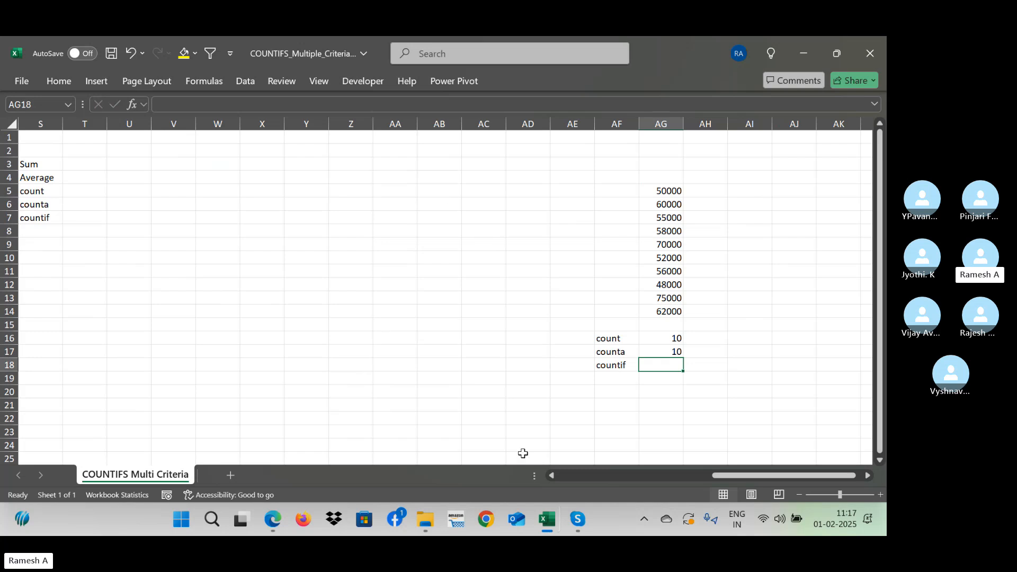
- Count the salaries in AG5:AG14 that are at least 50000 with a COUNTIF formula in cell AG18, using the criterion ">="&50000
{"action": "type", "text": "=cou"}
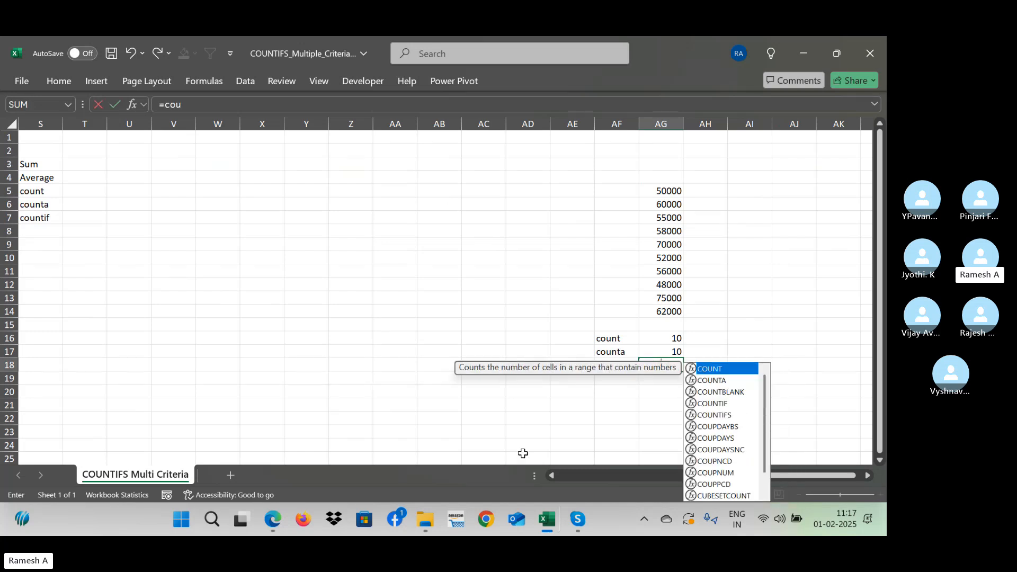
{"action": "type", "text": "ntif("}
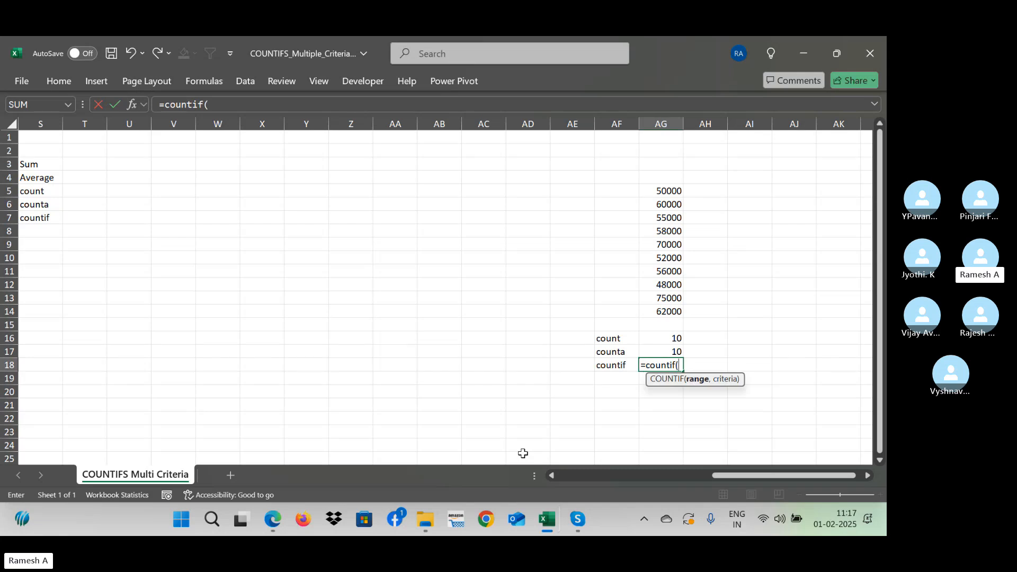
{"action": "key", "text": "Up"}
{"action": "key", "text": "Up"}
{"action": "key", "text": "Up"}
{"action": "key", "text": "Up"}
{"action": "key", "text": "ctrl+shift+Up"}
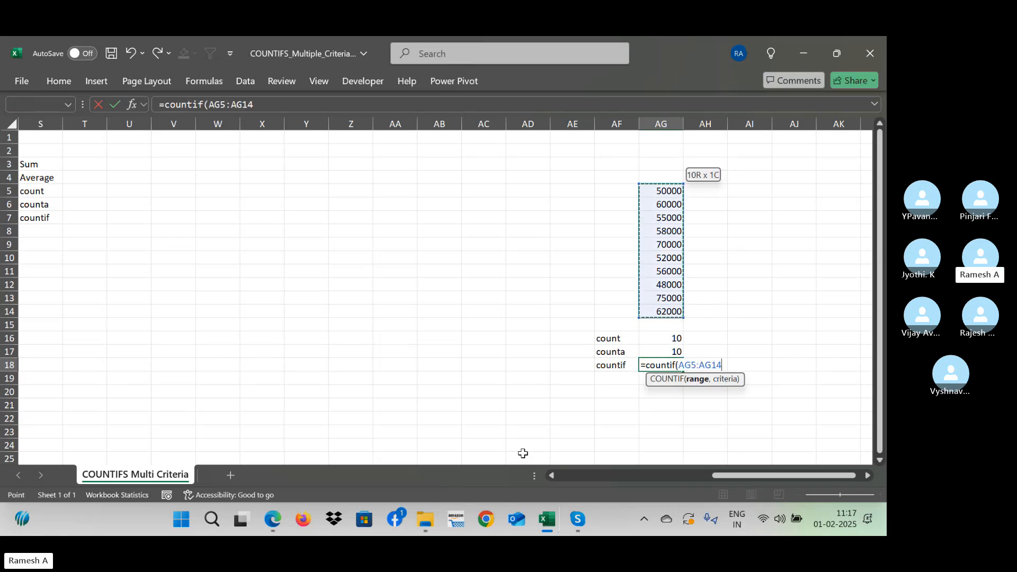
{"action": "type", "text": ",\">="}
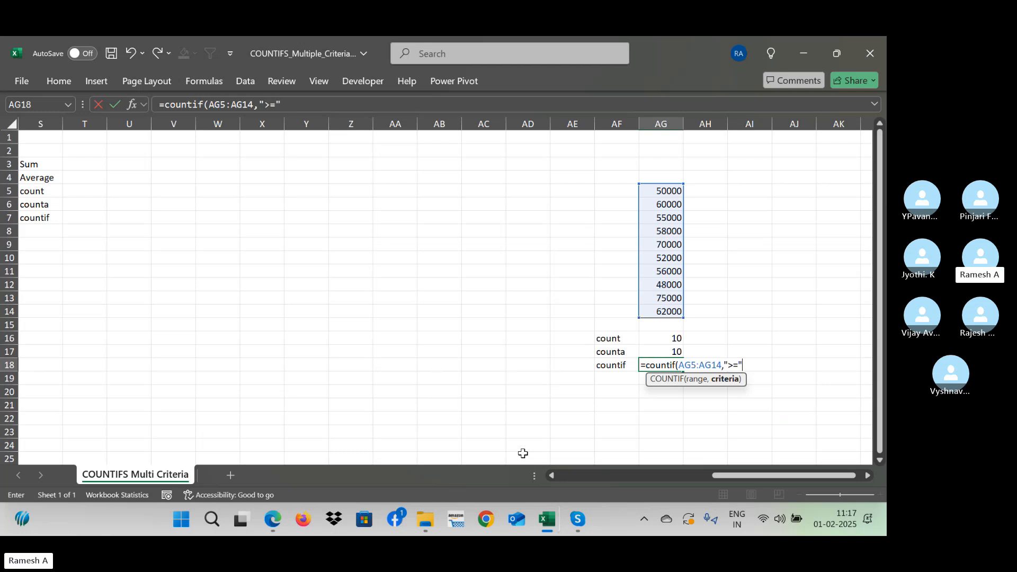
{"action": "type", "text": "0000"}
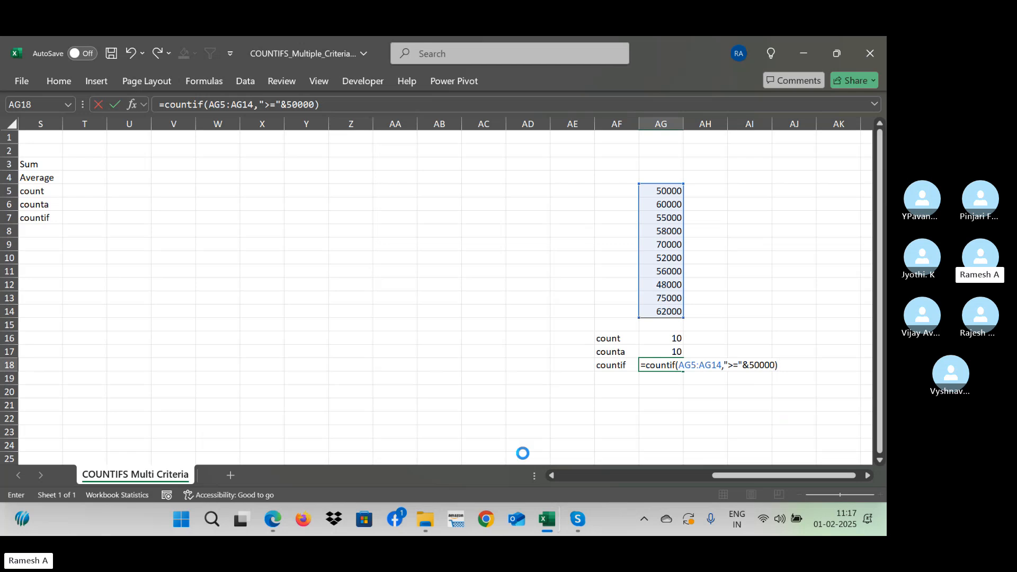
{"action": "key", "text": "Return"}
- Check the COUNTIF result by going through the salaries in AG5:AG14 and picking out those of 50000 or more
{"action": "key", "text": "Up"}
{"action": "key", "text": "Up"}
{"action": "key", "text": "Up"}
{"action": "key", "text": "Up"}
{"action": "key", "text": "Up"}
{"action": "key", "text": "Up"}
{"action": "key", "text": "Up"}
{"action": "key", "text": "Up"}
{"action": "key", "text": "Up"}
{"action": "key", "text": "Up"}
{"action": "key", "text": "Up"}
{"action": "key", "text": "Up"}
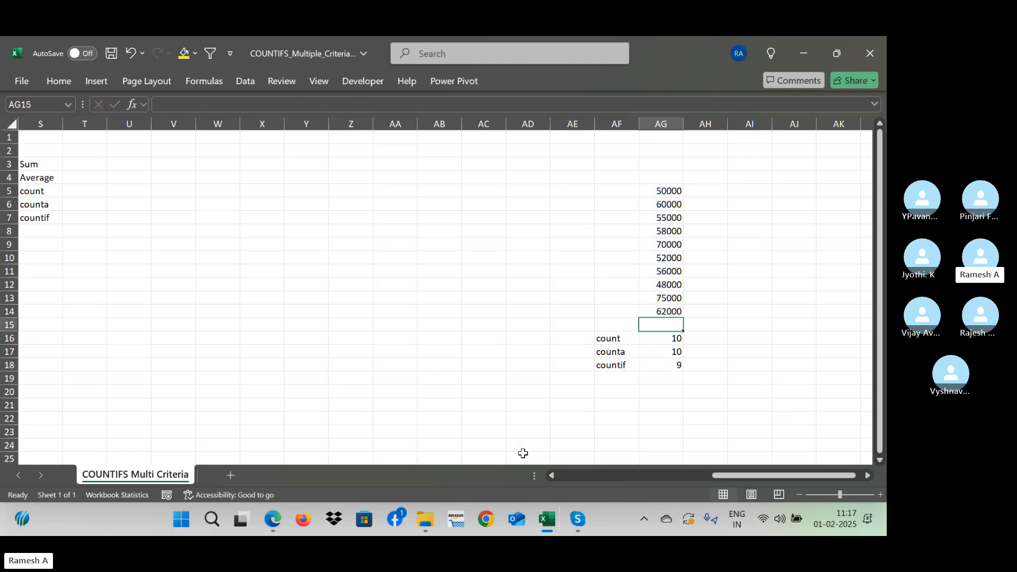
{"action": "key", "text": "Up"}
{"action": "key", "text": "Up"}
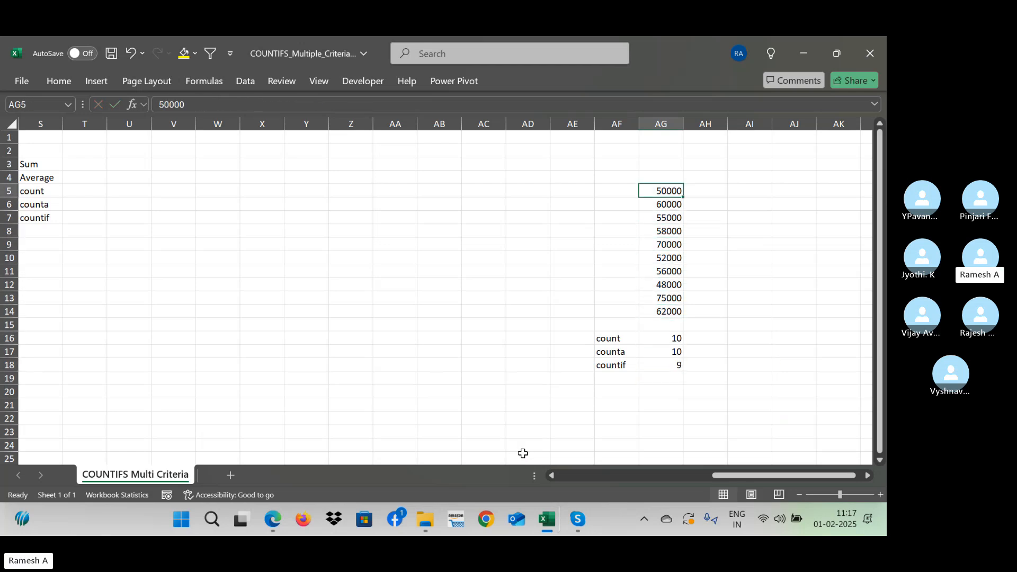
{"action": "left_click", "coordinate": [672, 206], "text": "ctrl"}
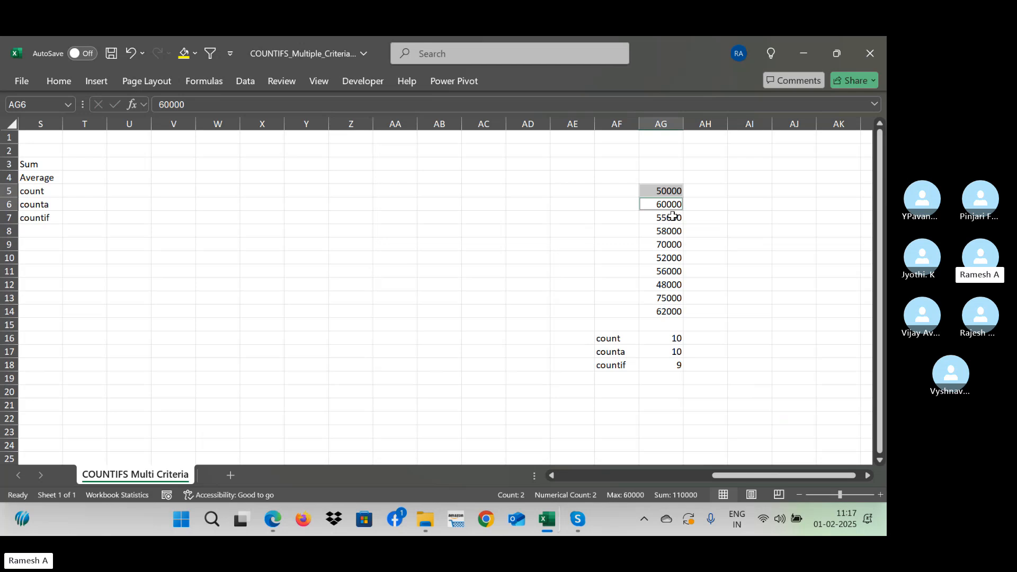
{"action": "left_click", "coordinate": [673, 218], "text": "ctrl"}
{"action": "left_click", "coordinate": [678, 231], "text": "ctrl"}
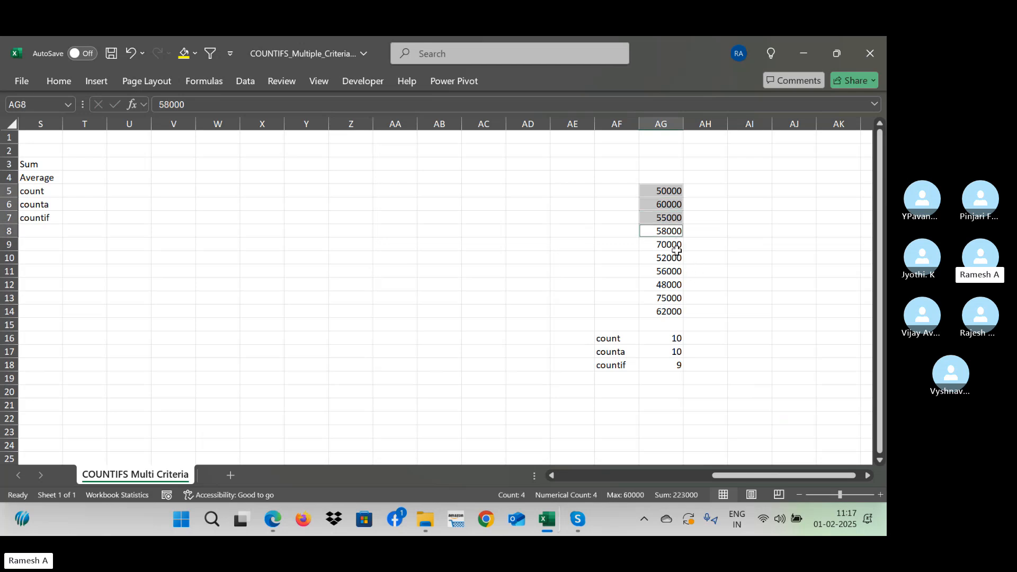
{"action": "left_click", "coordinate": [677, 247], "text": "ctrl"}
{"action": "left_click", "coordinate": [676, 259], "text": "ctrl"}
{"action": "left_click", "coordinate": [677, 270], "text": "ctrl"}
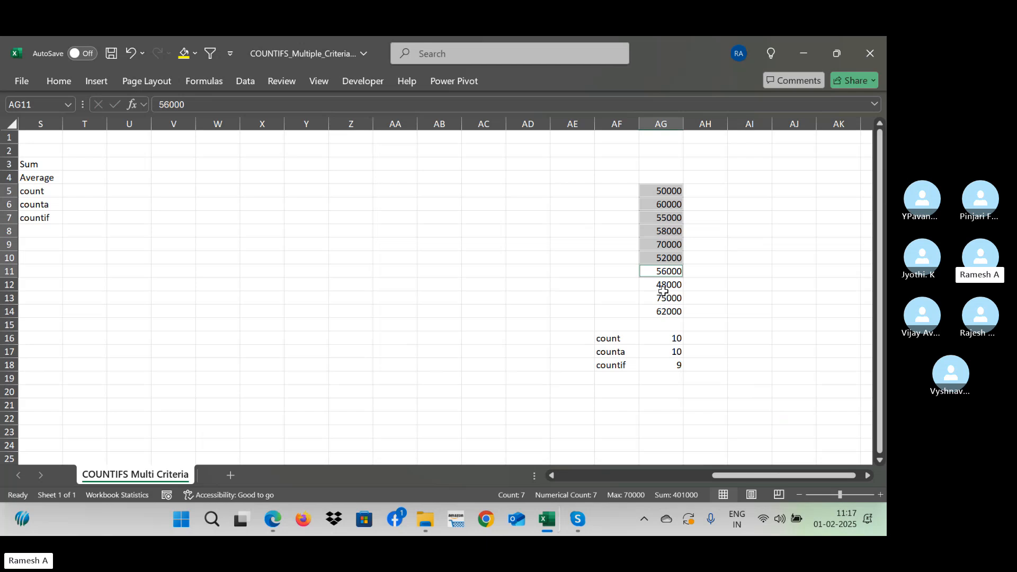
{"action": "right_click", "coordinate": [663, 298]}
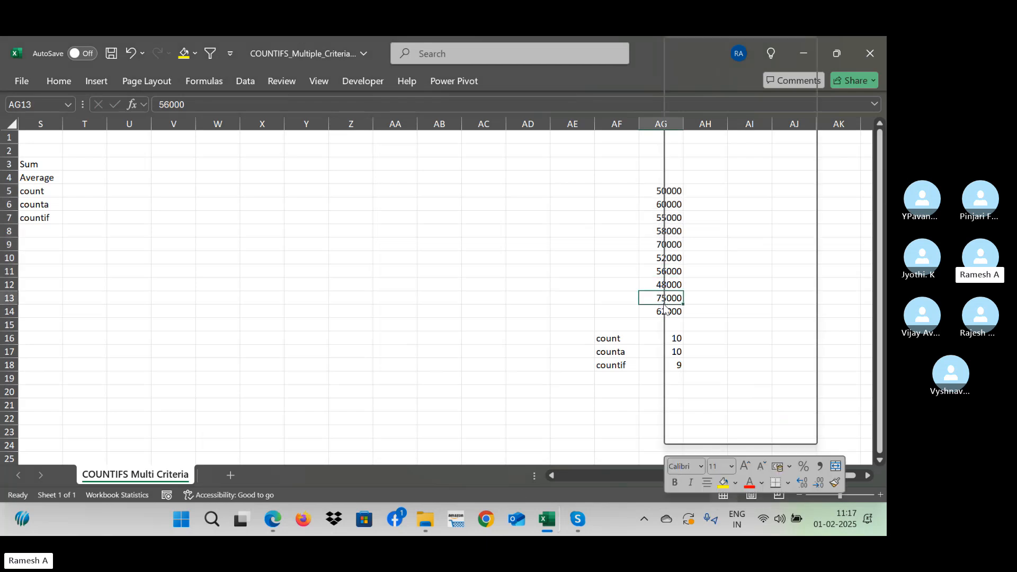
{"action": "left_click", "coordinate": [652, 316]}
{"action": "right_click", "coordinate": [653, 318]}
{"action": "left_click", "coordinate": [628, 356]}
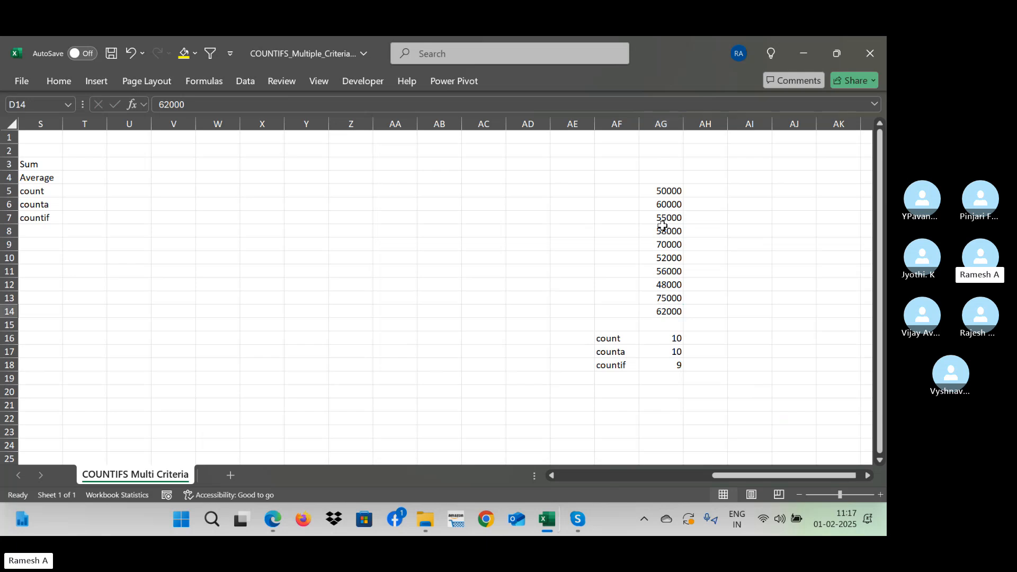
{"action": "key", "text": "ctrl+Left"}
{"action": "key", "text": "Right"}
{"action": "key", "text": "Right"}
{"action": "key", "text": "Right"}
{"action": "key", "text": "Right"}
{"action": "key", "text": "Right"}
{"action": "key", "text": "Right"}
{"action": "key", "text": "Right"}
{"action": "key", "text": "Right"}
{"action": "key", "text": "Right"}
{"action": "key", "text": "Right"}
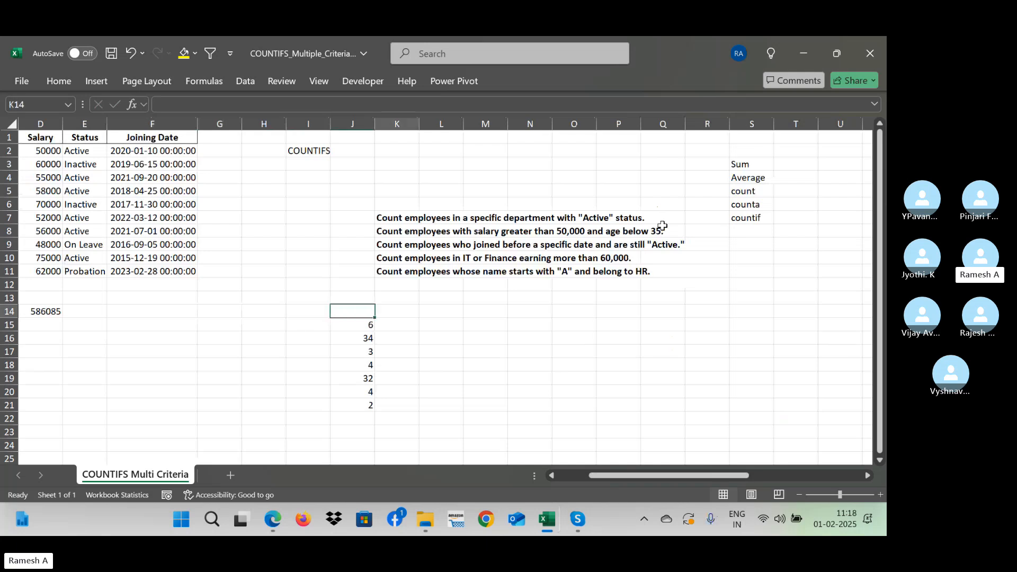
{"action": "key", "text": "Up"}
{"action": "key", "text": "Up"}
{"action": "key", "text": "Up"}
{"action": "key", "text": "Up"}
{"action": "key", "text": "Up"}
{"action": "key", "text": "Up"}
{"action": "key", "text": "Left"}
{"action": "key", "text": "Left"}
{"action": "key", "text": "Left"}
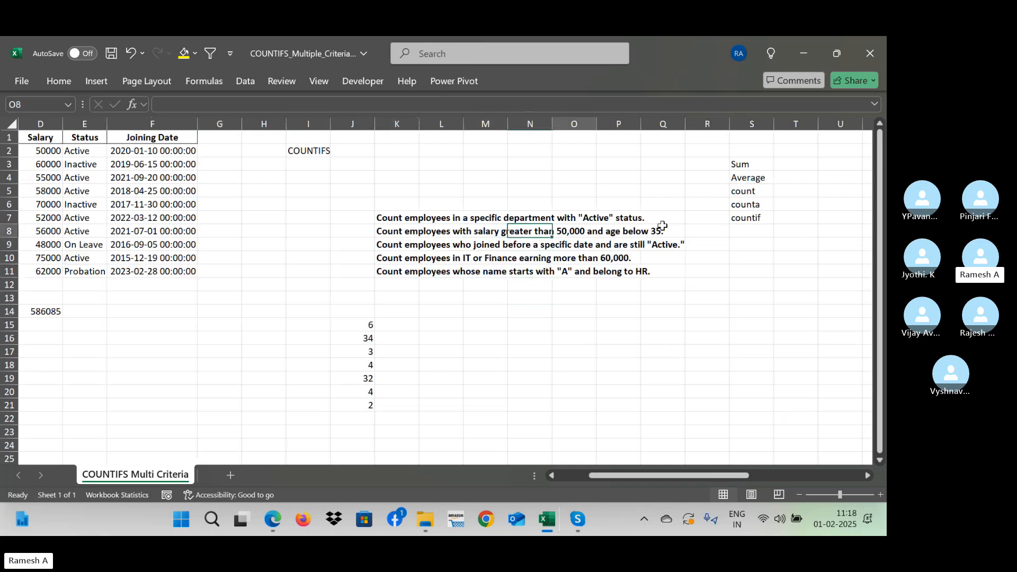
- Copy the Employee column with its header, A1:A11, from the employee table
{"action": "key", "text": "ctrl+Home"}
{"action": "key", "text": "Down"}
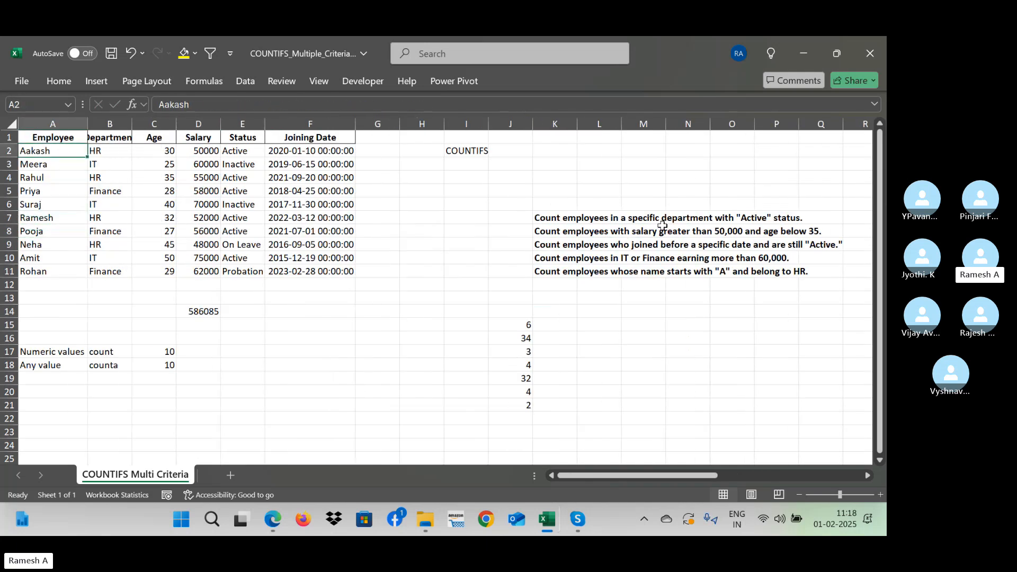
{"action": "key", "text": "Up"}
{"action": "key", "text": "ctrl+shift+Down"}
{"action": "key", "text": "ctrl+c"}
- Paste the copied Employee column into the empty area of the sheet, starting at cell AS5
{"action": "key", "text": "Right"}
{"action": "key", "text": "Right"}
{"action": "key", "text": "Right"}
{"action": "key", "text": "Right"}
{"action": "key", "text": "Right"}
{"action": "key", "text": "Right"}
{"action": "key", "text": "Right"}
{"action": "key", "text": "Right"}
{"action": "key", "text": "Right"}
{"action": "key", "text": "Right"}
{"action": "key", "text": "Right"}
{"action": "key", "text": "Right"}
{"action": "key", "text": "Right"}
{"action": "key", "text": "Right"}
{"action": "key", "text": "Right"}
{"action": "key", "text": "Right"}
{"action": "key", "text": "Right"}
{"action": "key", "text": "Right"}
{"action": "key", "text": "Right"}
{"action": "key", "text": "Right"}
{"action": "key", "text": "Right"}
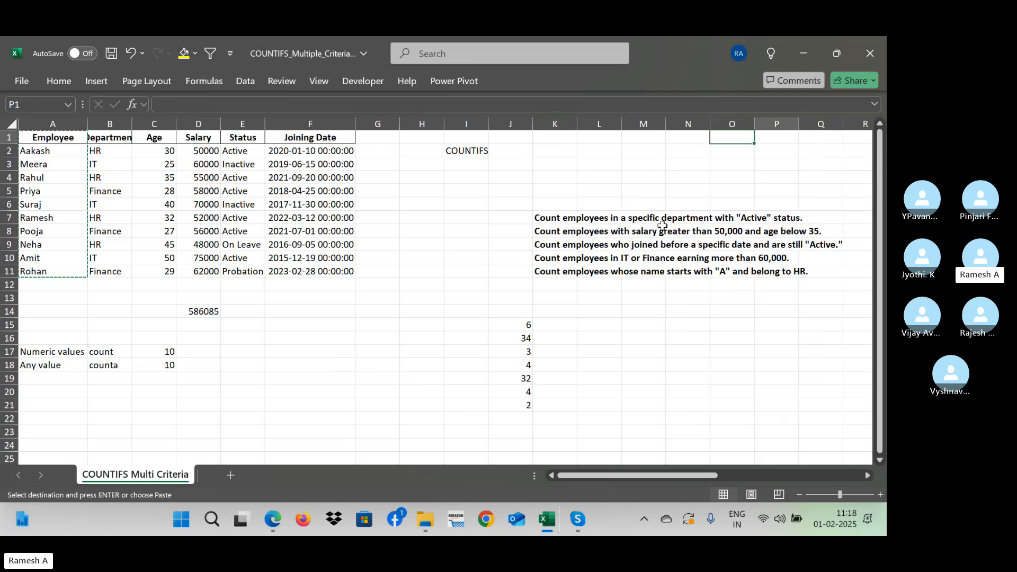
{"action": "key", "text": "Left"}
{"action": "key", "text": "Left"}
{"action": "key", "text": "Left"}
{"action": "key", "text": "Left"}
{"action": "key", "text": "Left"}
{"action": "key", "text": "Left"}
{"action": "key", "text": "Left"}
{"action": "key", "text": "Left"}
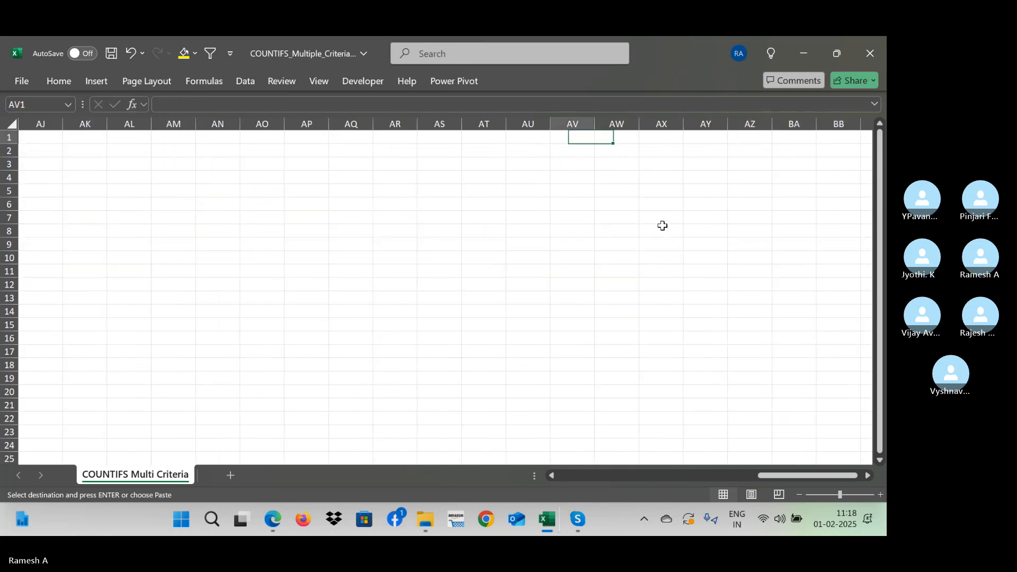
{"action": "key", "text": "Down"}
{"action": "key", "text": "Down"}
{"action": "key", "text": "Down"}
{"action": "key", "text": "Down"}
{"action": "key", "text": "ctrl+v"}
{"action": "key", "text": "Right"}
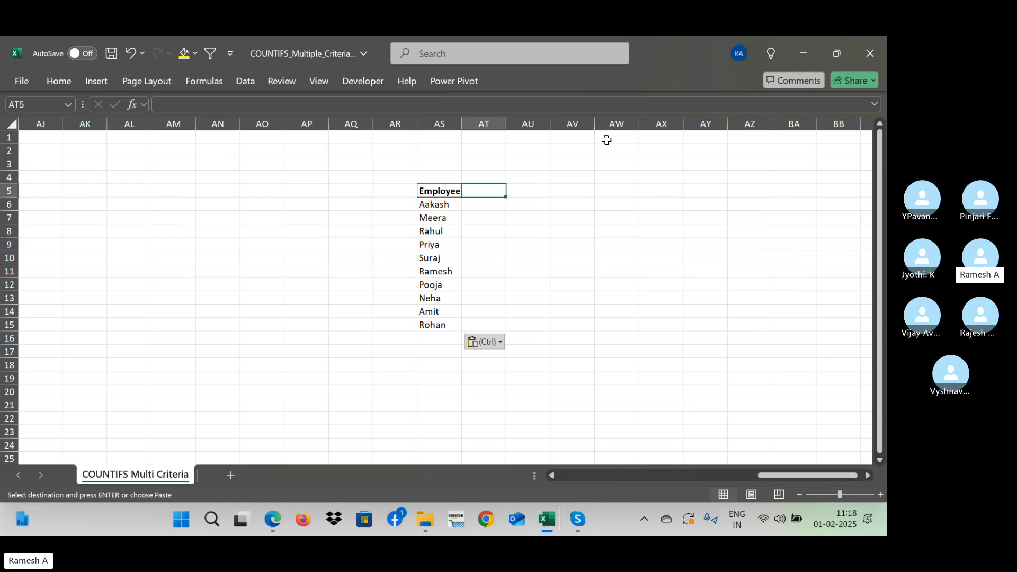
- Enter the current date, 01-02-2025, in cell AT5 and fill the daily date series across to AX5
{"action": "key", "text": "ctrl+semicolon"}
{"action": "key", "text": "Return"}
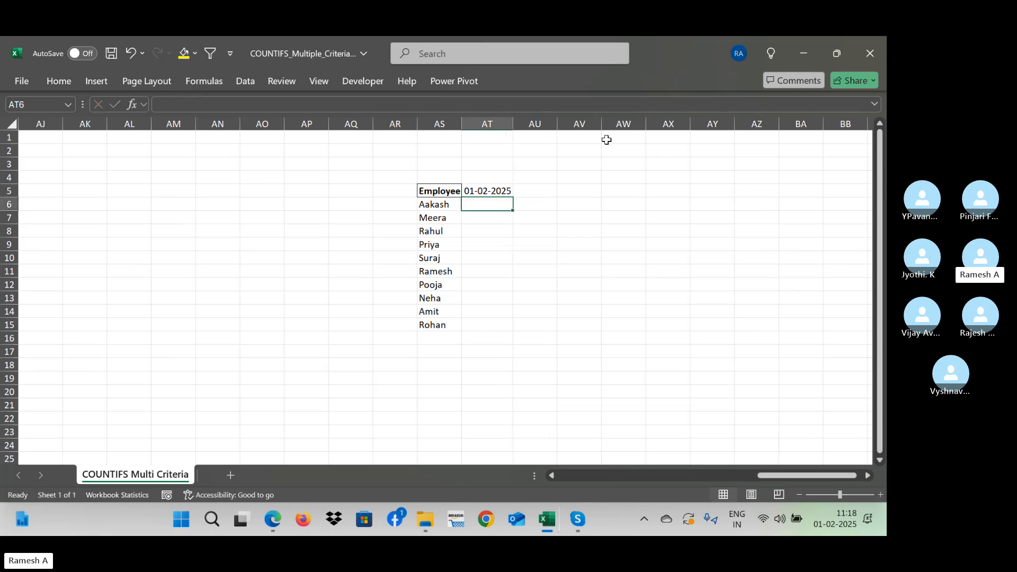
{"action": "key", "text": "Up"}
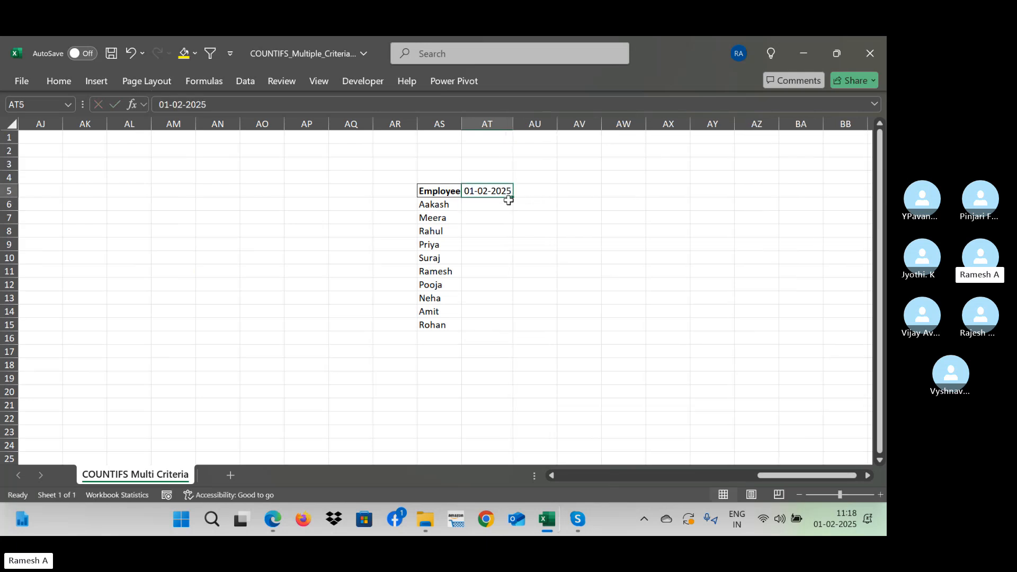
{"action": "left_click_drag", "start_coordinate": [514, 196], "coordinate": [764, 215]}
{"action": "key", "text": "Escape"}
{"action": "left_click_drag", "start_coordinate": [513, 200], "coordinate": [710, 204]}
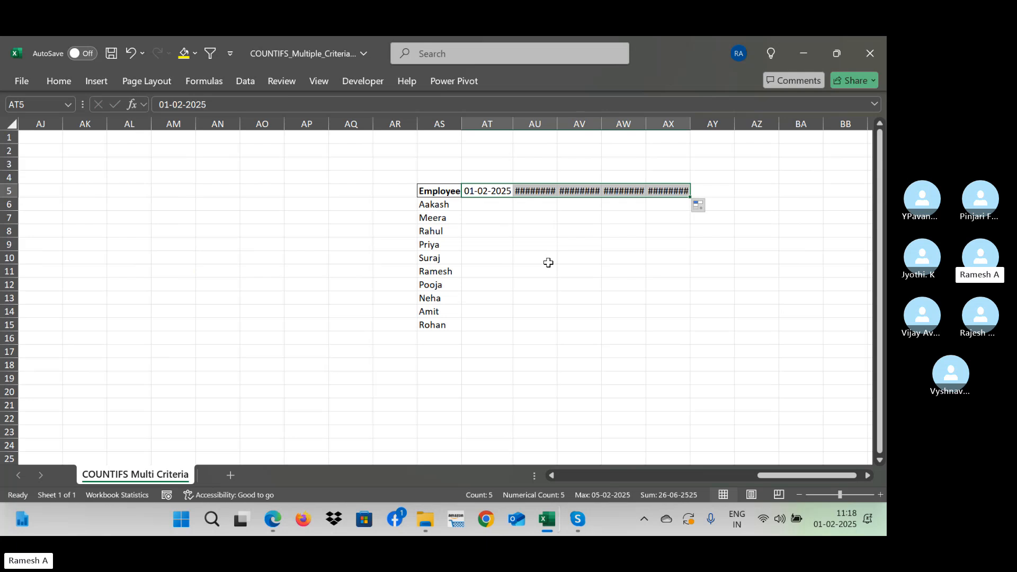
- Autofit the widths of columns AT to AX to their dates
{"action": "key", "text": "alt+h"}
{"action": "key", "text": "o"}
{"action": "key", "text": "i"}
{"action": "key", "text": "Down"}
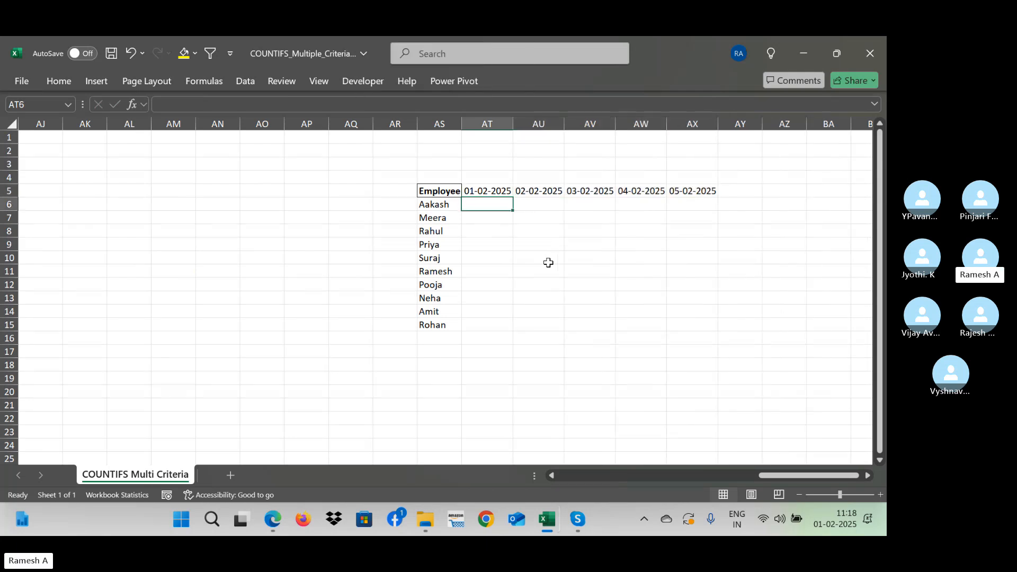
- Extend the date series from AT5 across to BG5, through 14-02-2025
{"action": "left_click", "coordinate": [498, 193]}
{"action": "left_click_drag", "start_coordinate": [513, 198], "coordinate": [284, 261]}
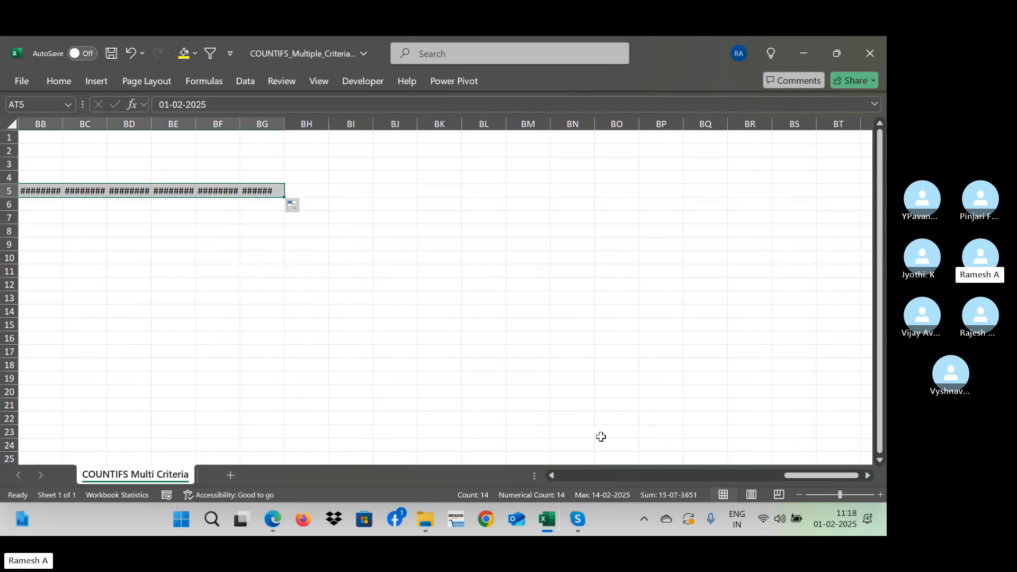
{"action": "left_click_drag", "start_coordinate": [806, 476], "coordinate": [749, 467]}
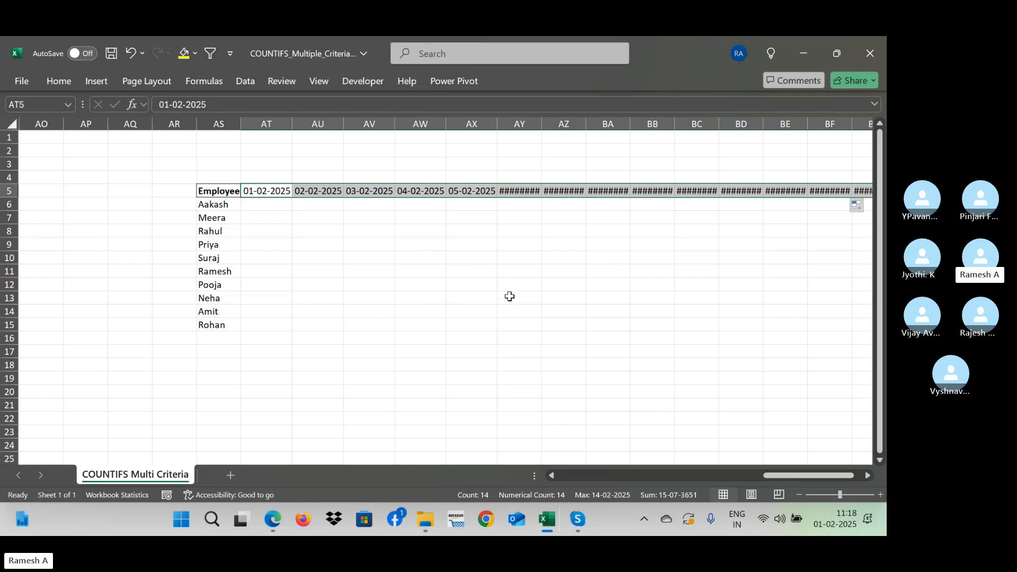
- Apply the custom number format dd to the dates in AT5:BG5 so only the day number is displayed
{"action": "key", "text": "ctrl+1"}
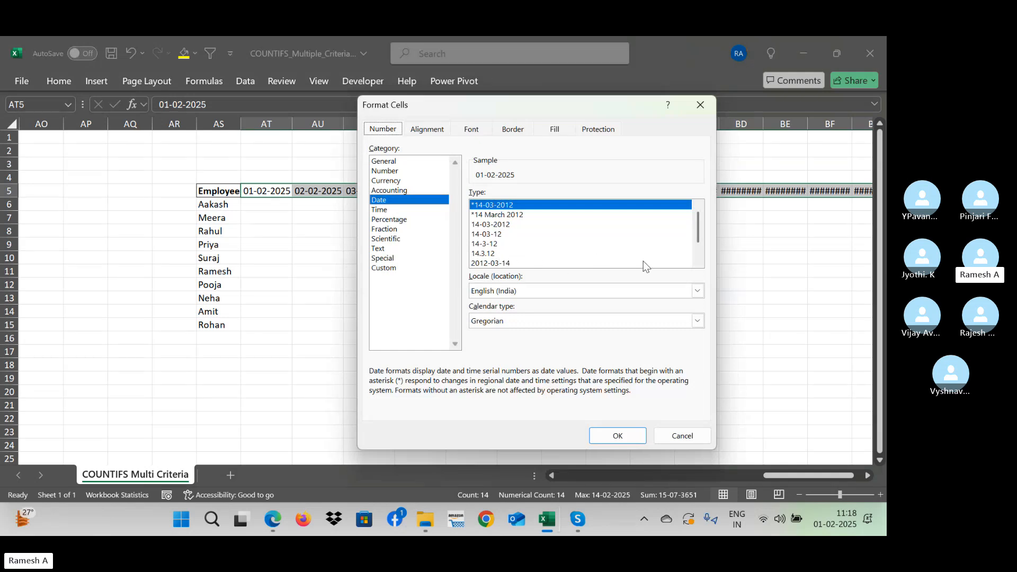
{"action": "left_click", "coordinate": [698, 261]}
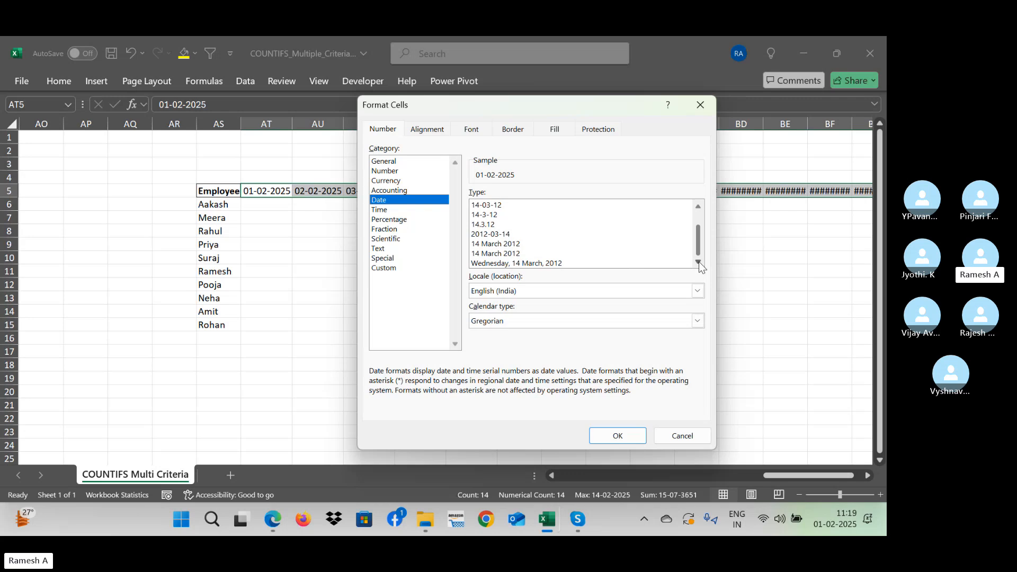
{"action": "left_click", "coordinate": [385, 271]}
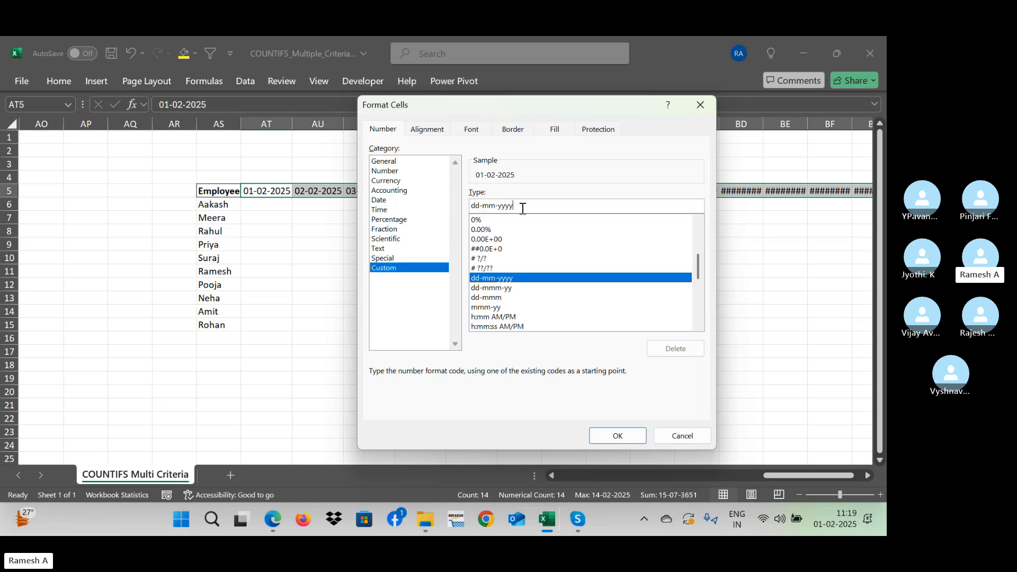
{"action": "key", "text": "BackSpace"}
{"action": "key", "text": "BackSpace"}
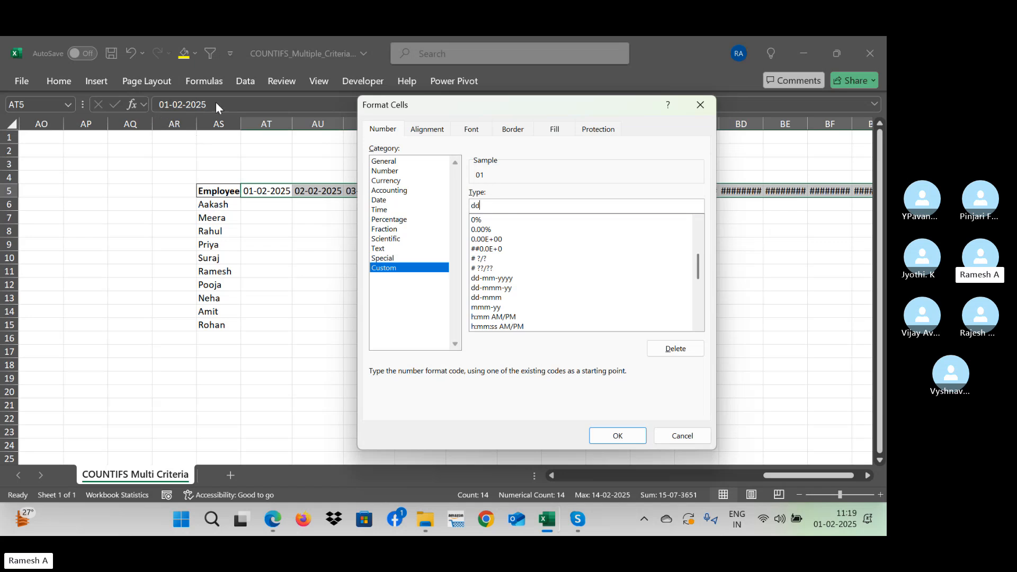
{"action": "left_click", "coordinate": [616, 435]}
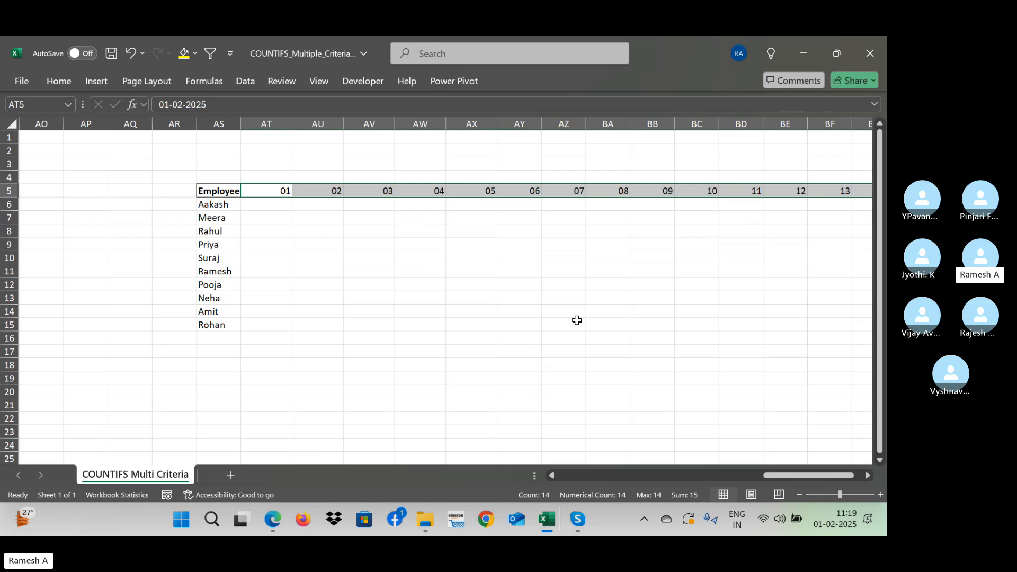
{"action": "left_click", "coordinate": [336, 229]}
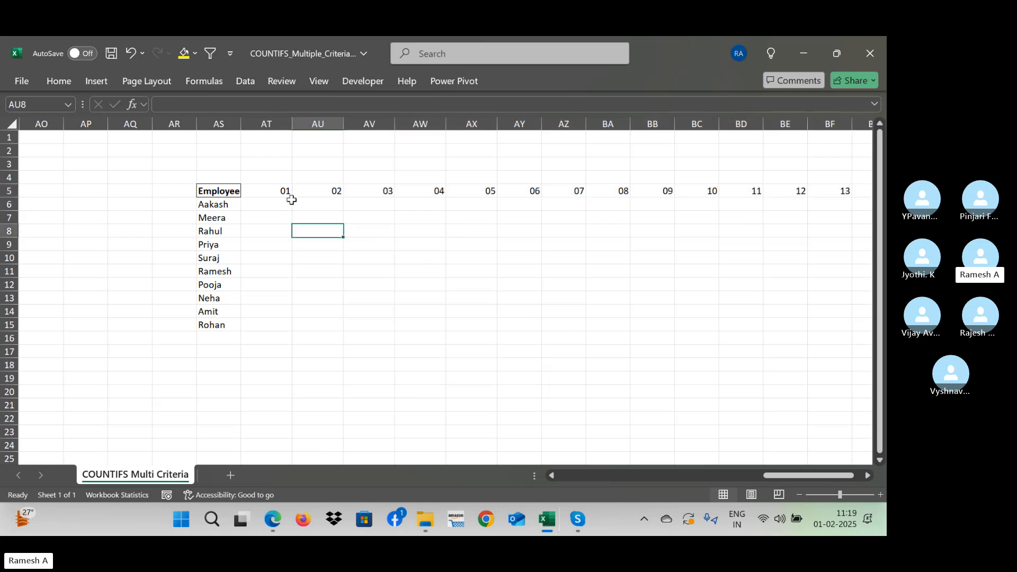
- Autofit the widths of columns AT to BG to the two-digit day headers in row 5
{"action": "left_click", "coordinate": [282, 192]}
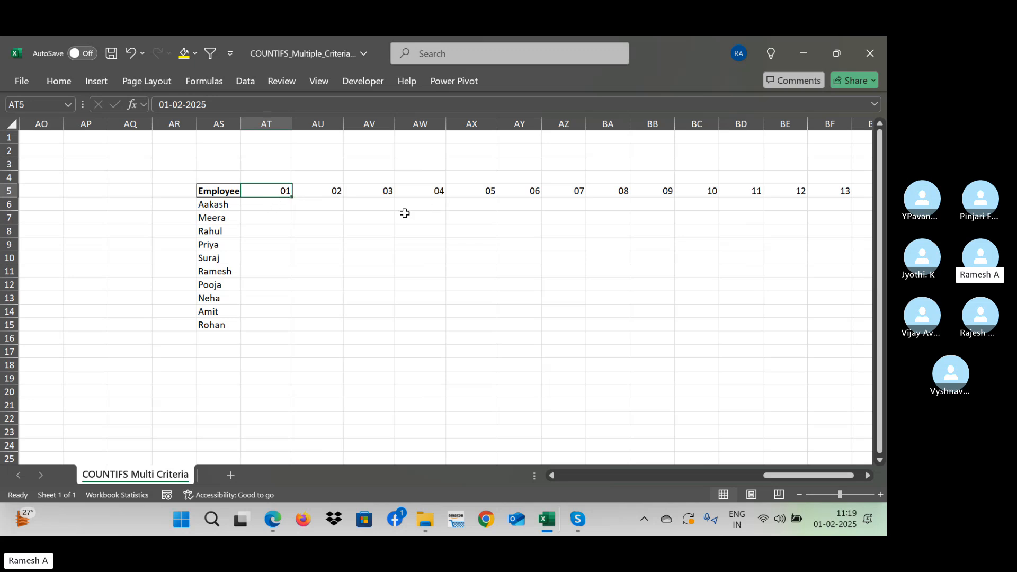
{"action": "key", "text": "ctrl+shift+Right"}
{"action": "key", "text": "alt+o"}
{"action": "key", "text": "c"}
{"action": "key", "text": "a"}
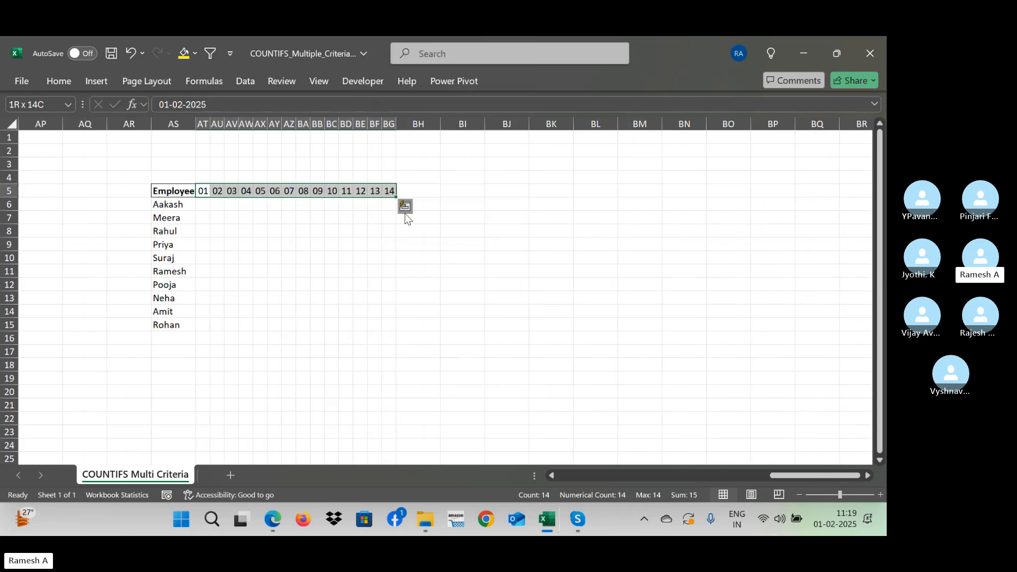
{"action": "key", "text": "Down"}
{"action": "key", "text": "Left"}
{"action": "key", "text": "Left"}
{"action": "key", "text": "Left"}
{"action": "key", "text": "Left"}
{"action": "key", "text": "Right"}
{"action": "key", "text": "Right"}
{"action": "key", "text": "Right"}
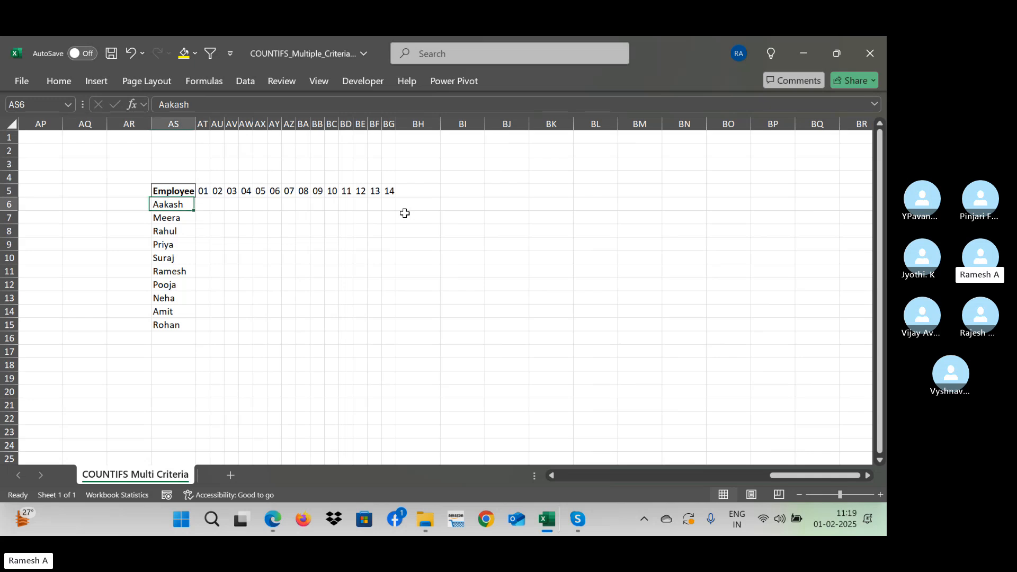
{"action": "key", "text": "Right"}
{"action": "key", "text": "Right"}
{"action": "key", "text": "Up"}
{"action": "key", "text": "Left"}
{"action": "key", "text": "Right"}
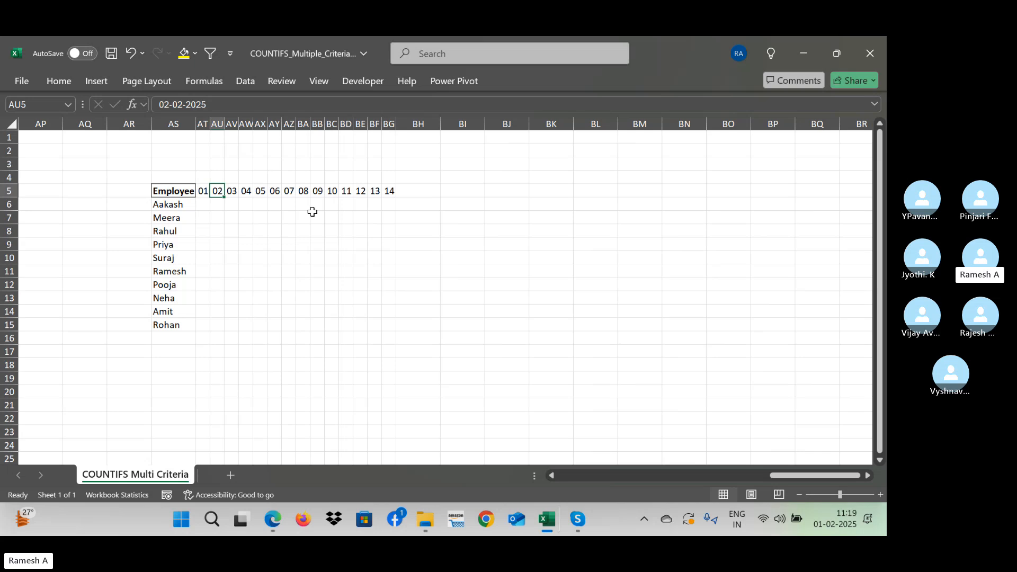
{"action": "left_click", "coordinate": [218, 219]}
{"action": "key", "text": "Left"}
{"action": "key", "text": "Left"}
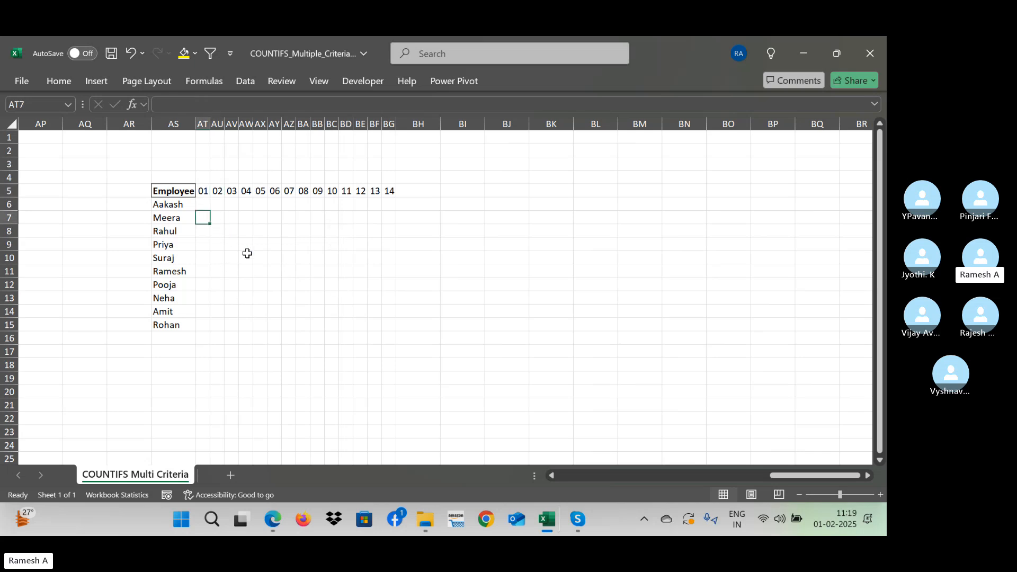
- Mark the first employee, in row 6, with "p" under days 03, 04, 06, 08, 09 and 10
{"action": "key", "text": "Up"}
{"action": "key", "text": "Right"}
{"action": "key", "text": "Right"}
{"action": "key", "text": "Right"}
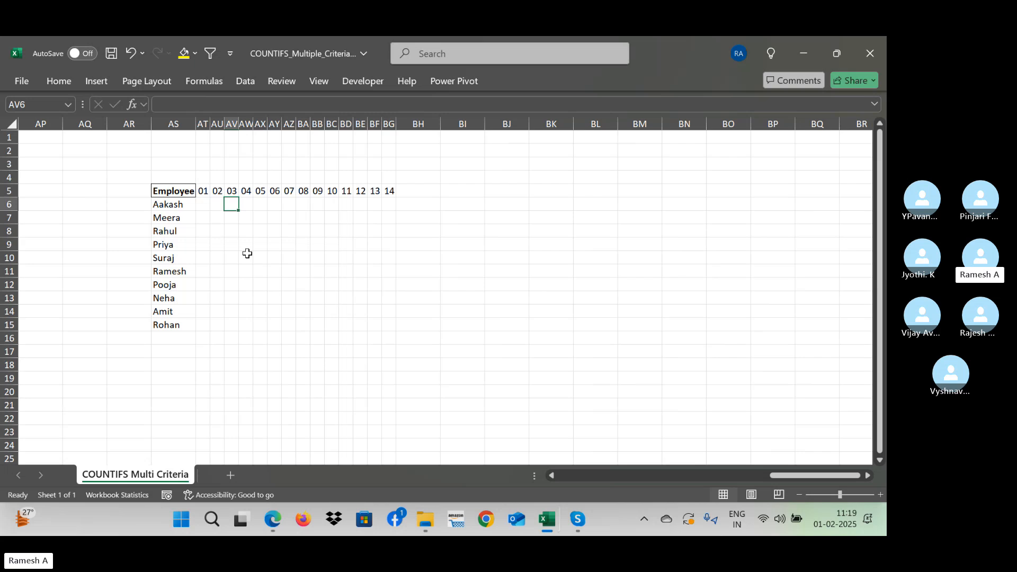
{"action": "type", "text": "p"}
{"action": "key", "text": "Right"}
{"action": "type", "text": "p"}
{"action": "key", "text": "Right"}
{"action": "key", "text": "Right"}
{"action": "type", "text": "p"}
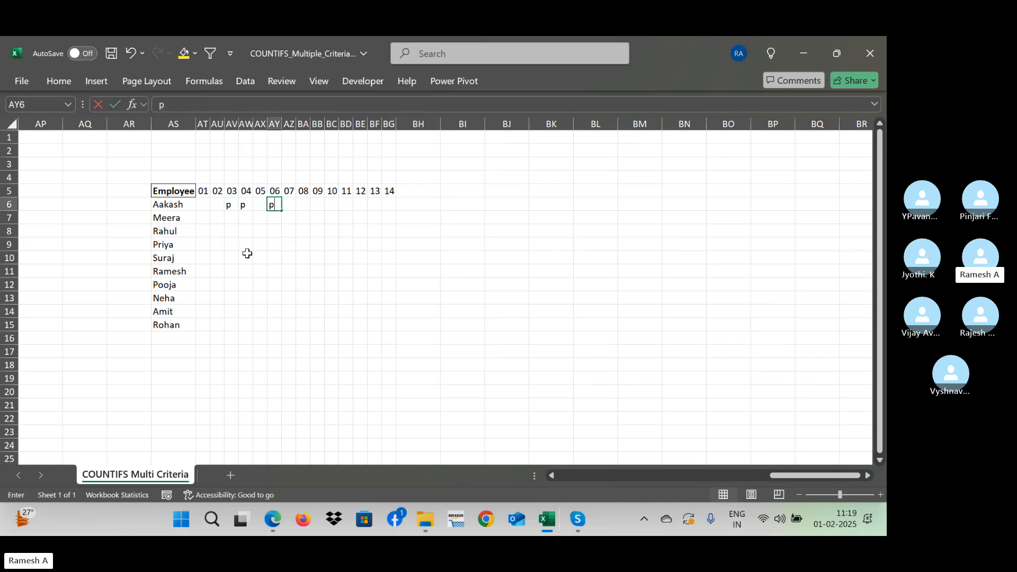
{"action": "key", "text": "Right"}
{"action": "key", "text": "Right"}
{"action": "type", "text": "p"}
{"action": "key", "text": "Right"}
{"action": "type", "text": "p"}
{"action": "key", "text": "Right"}
- Mark the employee in row 9 with "p" under days 08, 09 and 10
{"action": "type", "text": "p"}
{"action": "key", "text": "Right"}
{"action": "key", "text": "Down"}
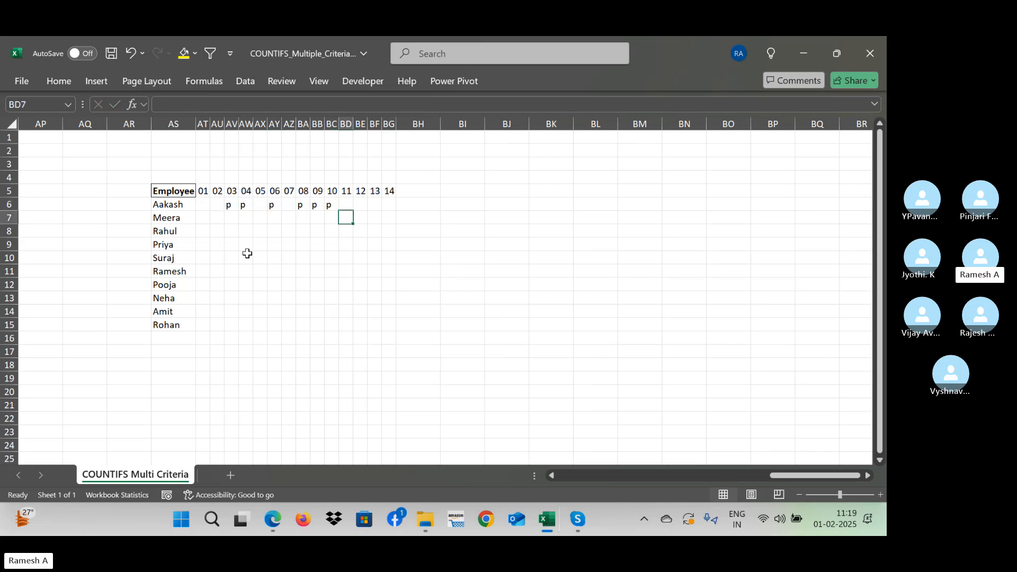
{"action": "key", "text": "Down"}
{"action": "key", "text": "Down"}
{"action": "key", "text": "Left"}
{"action": "type", "text": "p"}
{"action": "key", "text": "Left"}
- Enter "p" under day 03 for the employees in rows 8, 11, 12 and 14
{"action": "type", "text": "p"}
{"action": "key", "text": "Left"}
{"action": "type", "text": "p"}
{"action": "key", "text": "Left"}
{"action": "key", "text": "Up"}
{"action": "key", "text": "Left"}
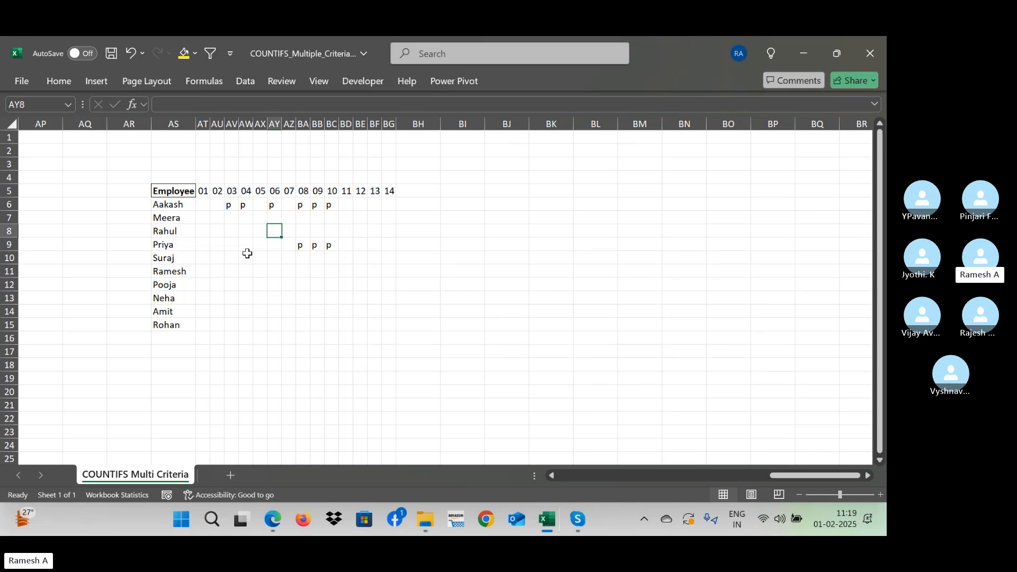
{"action": "key", "text": "Left"}
{"action": "key", "text": "Left"}
{"action": "key", "text": "Left"}
{"action": "type", "text": "p"}
{"action": "key", "text": "Down"}
{"action": "key", "text": "Down"}
{"action": "key", "text": "Down"}
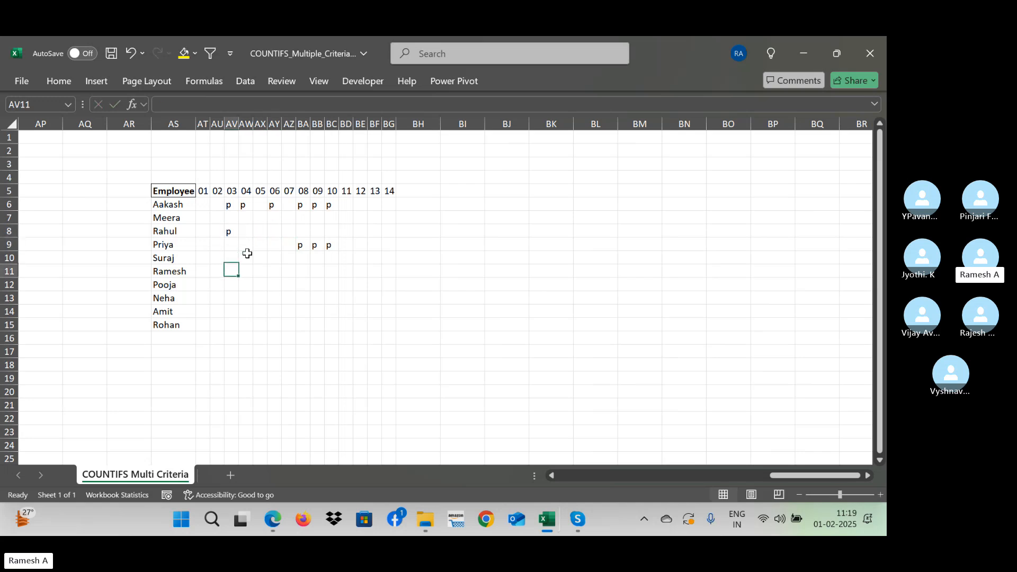
{"action": "type", "text": "p"}
{"action": "key", "text": "Down"}
{"action": "type", "text": "p"}
{"action": "key", "text": "Down"}
{"action": "key", "text": "Down"}
{"action": "type", "text": "p"}
- Enter "p" under day 01 for the employees in rows 10, 12, 13 and 14
{"action": "key", "text": "Left"}
{"action": "key", "text": "Left"}
{"action": "key", "text": "p"}
{"action": "key", "text": "Up"}
{"action": "key", "text": "Up"}
- Mark the employee in row 9 with "p" under days 01 to 05
{"action": "key", "text": "p"}
- Enter "p" in row 7 under days 05, 06, 08 and 09, and in row 8 under days 05 and 09
{"action": "key", "text": "Up"}
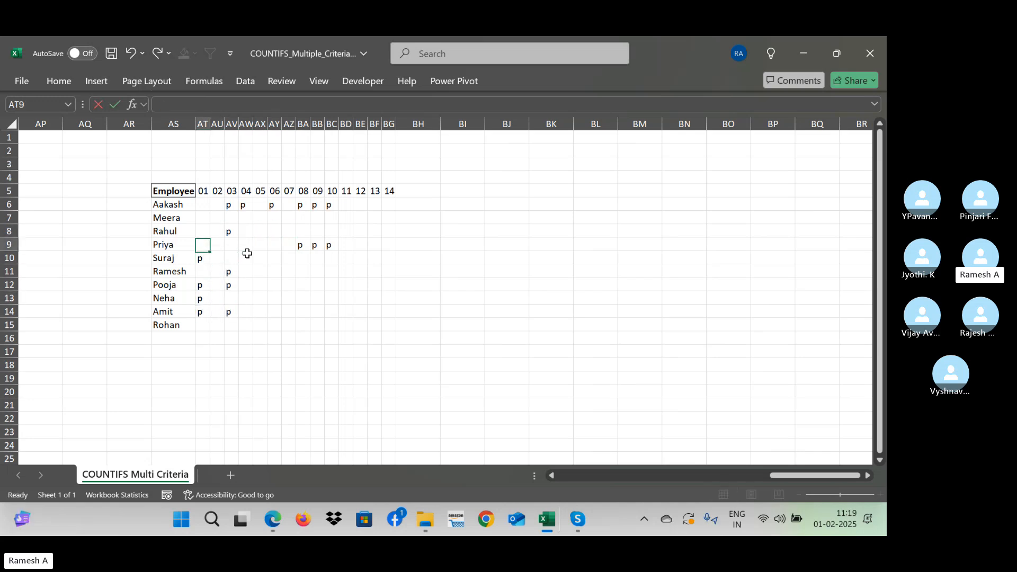
{"action": "key", "text": "p"}
{"action": "key", "text": "Right"}
{"action": "key", "text": "p"}
{"action": "key", "text": "Right"}
{"action": "key", "text": "p"}
{"action": "key", "text": "Right"}
- Enter "p" in row 8 under day 10, and under day 11 in rows 6, 7, 8, 11 and 12
{"action": "key", "text": "p"}
{"action": "key", "text": "Right"}
{"action": "key", "text": "p"}
{"action": "key", "text": "Up"}
{"action": "key", "text": "p"}
{"action": "key", "text": "Up"}
{"action": "key", "text": "p"}
{"action": "key", "text": "Right"}
{"action": "key", "text": "p"}
{"action": "key", "text": "Right"}
{"action": "key", "text": "Right"}
{"action": "key", "text": "p"}
{"action": "key", "text": "Right"}
{"action": "key", "text": "p"}
{"action": "key", "text": "Down"}
{"action": "key", "text": "p"}
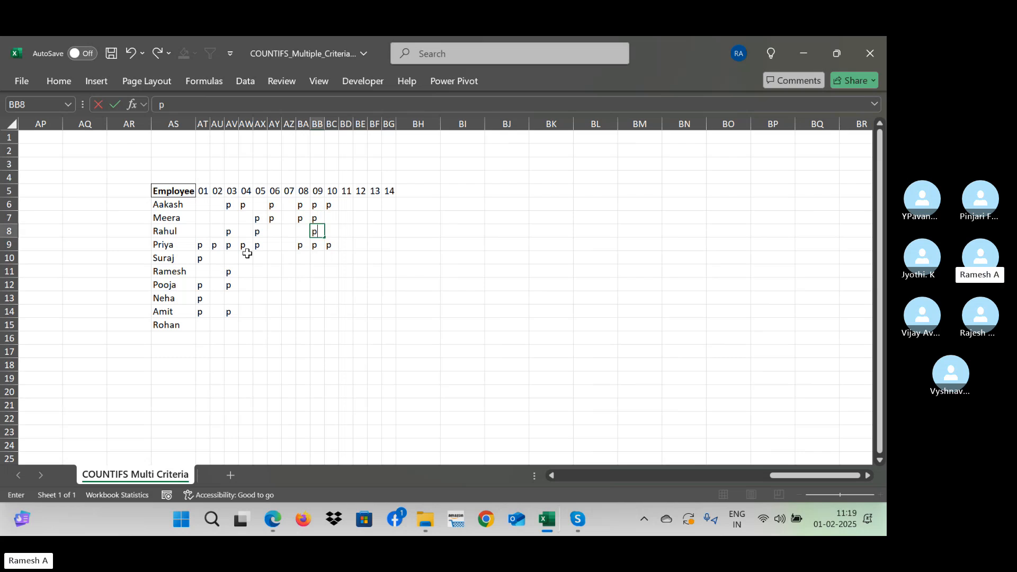
{"action": "key", "text": "p"}
{"action": "key", "text": "Right"}
{"action": "key", "text": "p"}
{"action": "key", "text": "Right"}
{"action": "key", "text": "p"}
{"action": "key", "text": "Up"}
{"action": "key", "text": "p"}
{"action": "key", "text": "Up"}
{"action": "key", "text": "p"}
{"action": "key", "text": "Down"}
{"action": "key", "text": "Down"}
{"action": "key", "text": "Down"}
{"action": "key", "text": "Down"}
{"action": "key", "text": "Down"}
{"action": "type", "text": "p"}
{"action": "key", "text": "Down"}
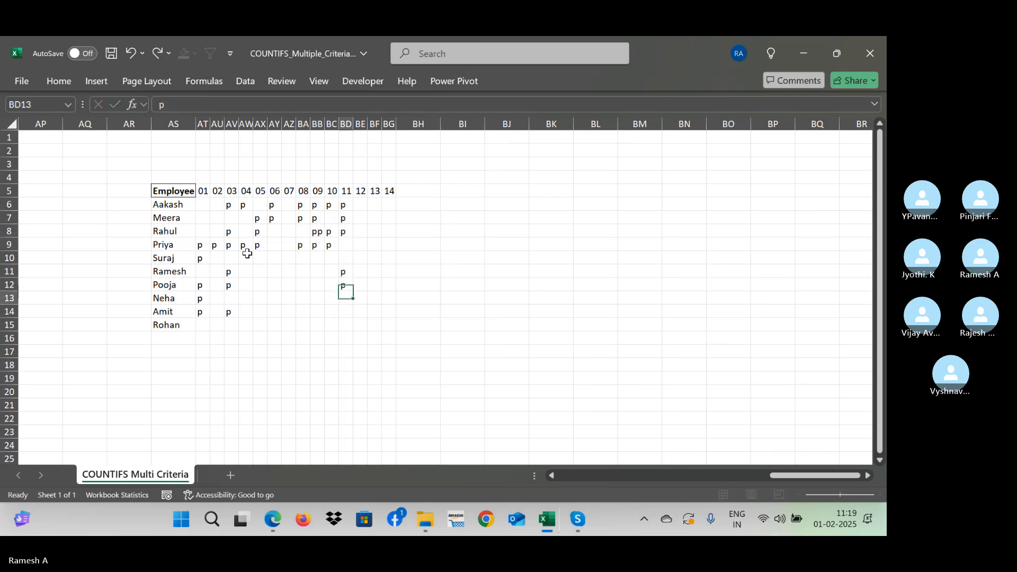
{"action": "type", "text": "p"}
{"action": "key", "text": "Left"}
- Enter the header "present days" in cell BH5, directly after the day 14 column
{"action": "key", "text": "Up"}
{"action": "key", "text": "Up"}
{"action": "key", "text": "Up"}
{"action": "key", "text": "Up"}
{"action": "key", "text": "Left"}
{"action": "type", "text": "p"}
{"action": "key", "text": "Right"}
{"action": "type", "text": "p"}
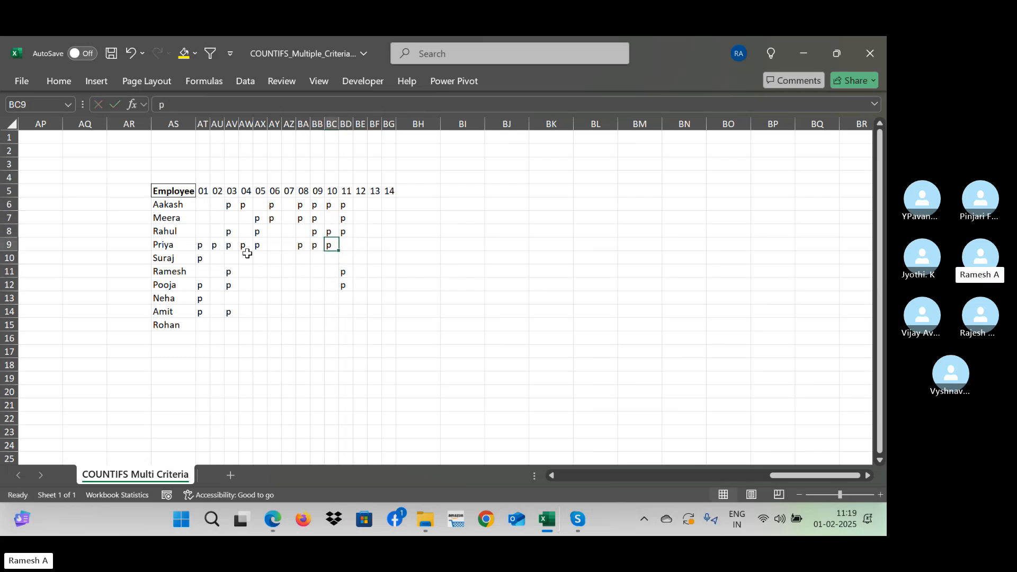
{"action": "key", "text": "Right"}
{"action": "key", "text": "Right"}
{"action": "key", "text": "Right"}
{"action": "key", "text": "Right"}
{"action": "key", "text": "Right"}
{"action": "key", "text": "Right"}
{"action": "key", "text": "Up"}
{"action": "key", "text": "Up"}
{"action": "key", "text": "Up"}
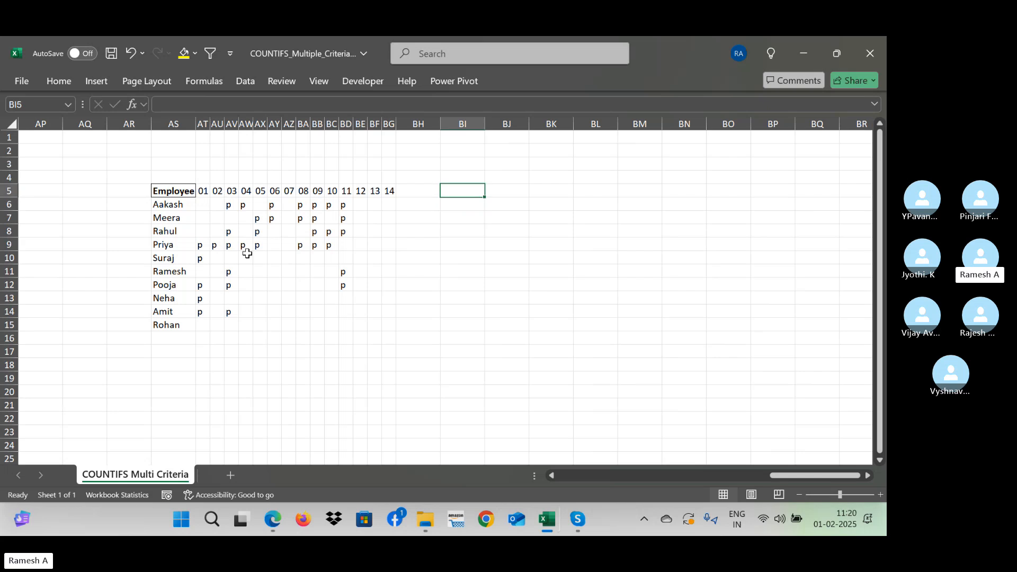
{"action": "key", "text": "Left"}
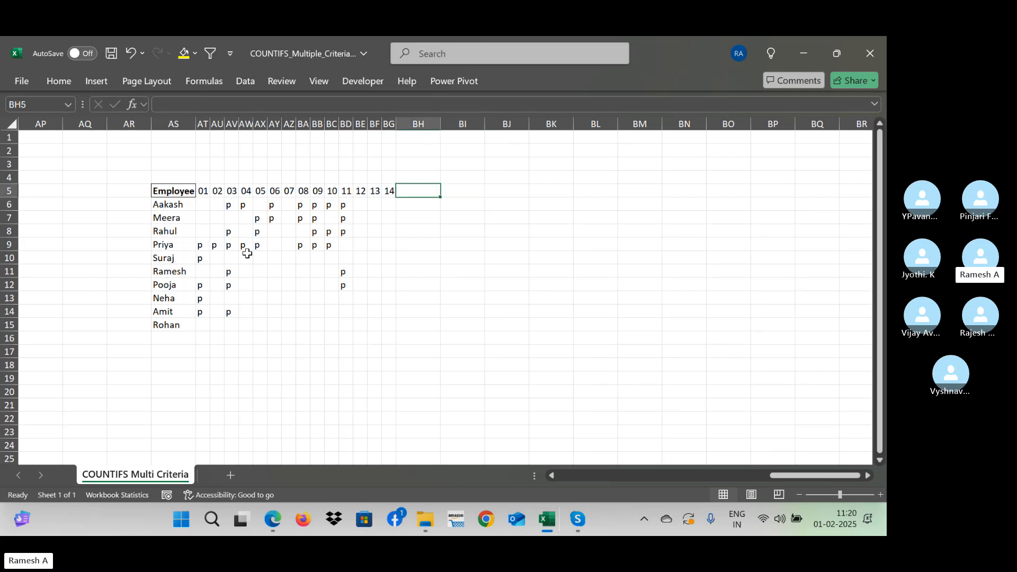
{"action": "type", "text": "Cou"}
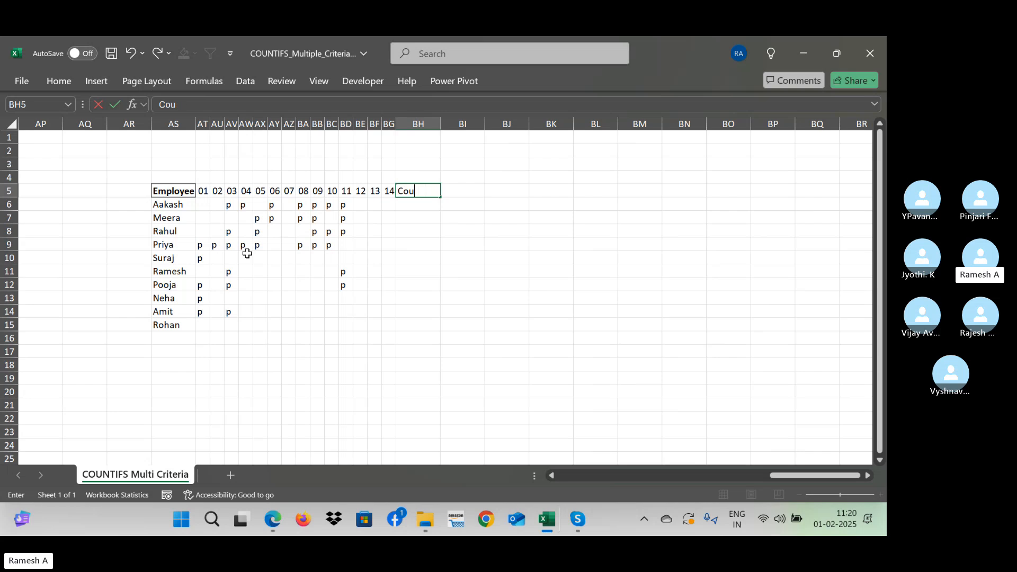
{"action": "key", "text": "BackSpace"}
{"action": "key", "text": "BackSpace"}
{"action": "key", "text": "BackSpace"}
{"action": "type", "text": "present day"}
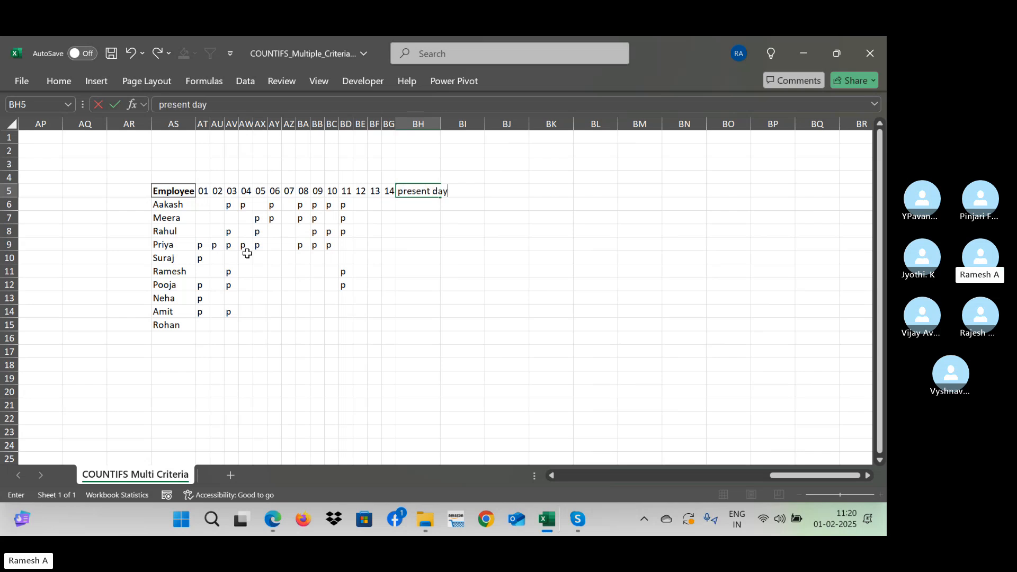
{"action": "type", "text": "s"}
{"action": "key", "text": "Return"}
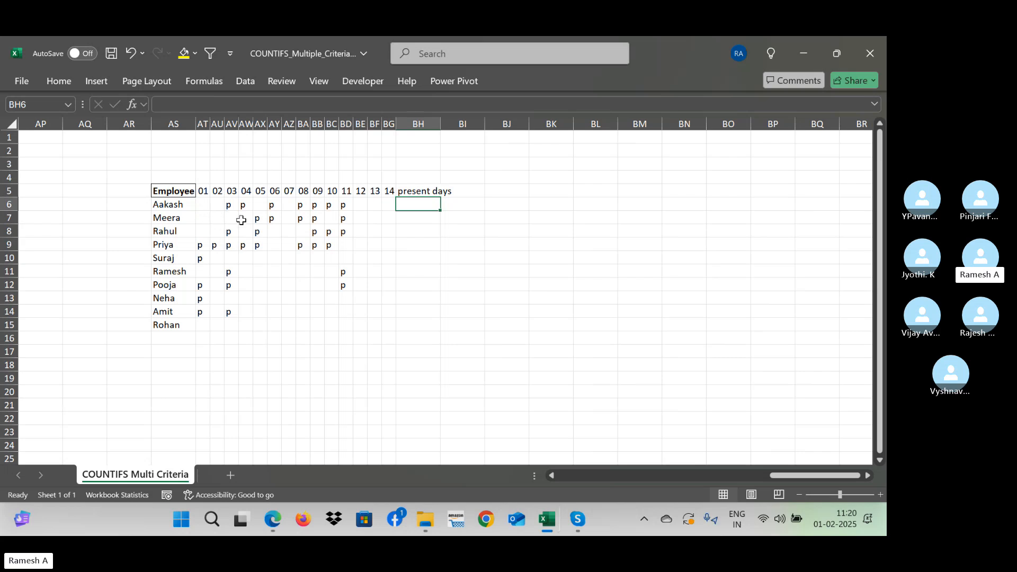
- Go through the "p" marks of the first employee in row 6 and select the present-days cell BH6
{"action": "left_click", "coordinate": [229, 208]}
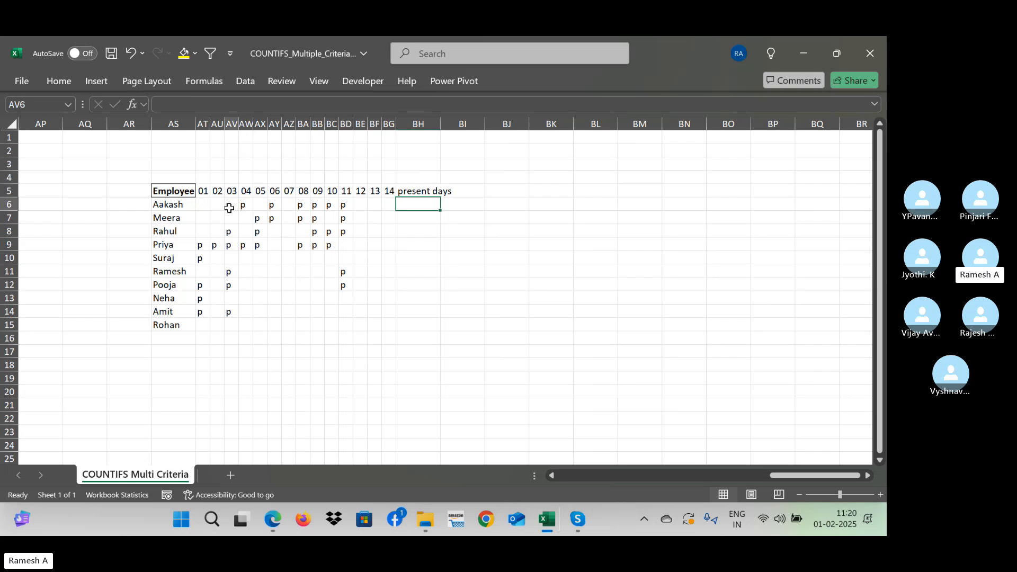
{"action": "left_click", "coordinate": [246, 207]}
{"action": "left_click", "coordinate": [272, 203]}
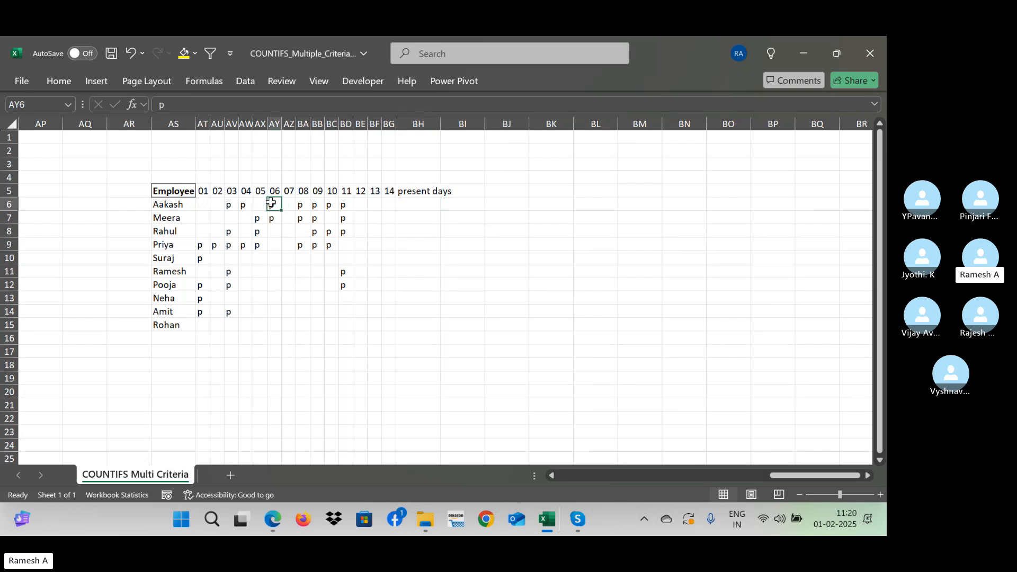
{"action": "left_click", "coordinate": [305, 208]}
{"action": "right_click", "coordinate": [304, 208]}
{"action": "left_click", "coordinate": [530, 247]}
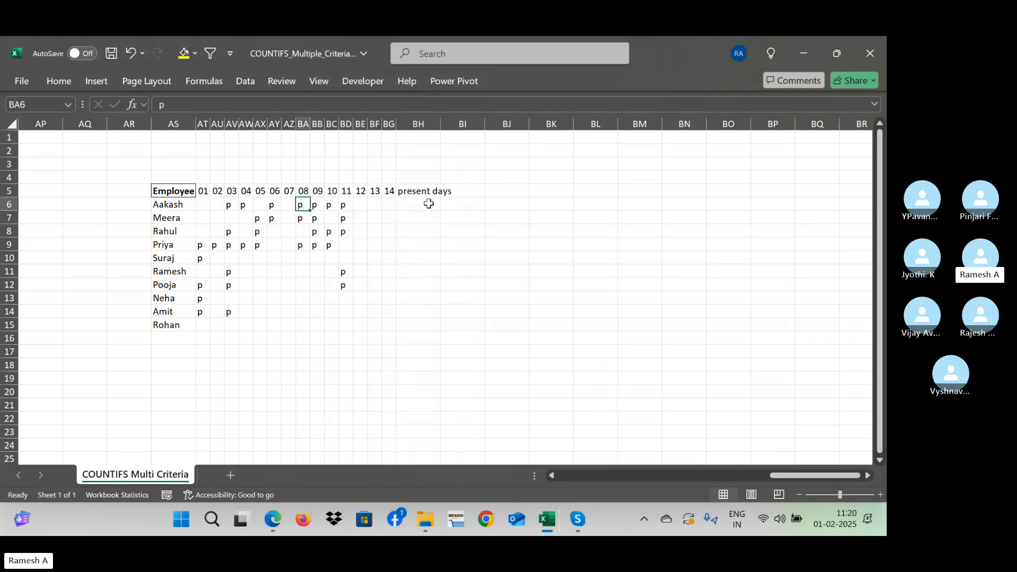
{"action": "left_click", "coordinate": [423, 204]}
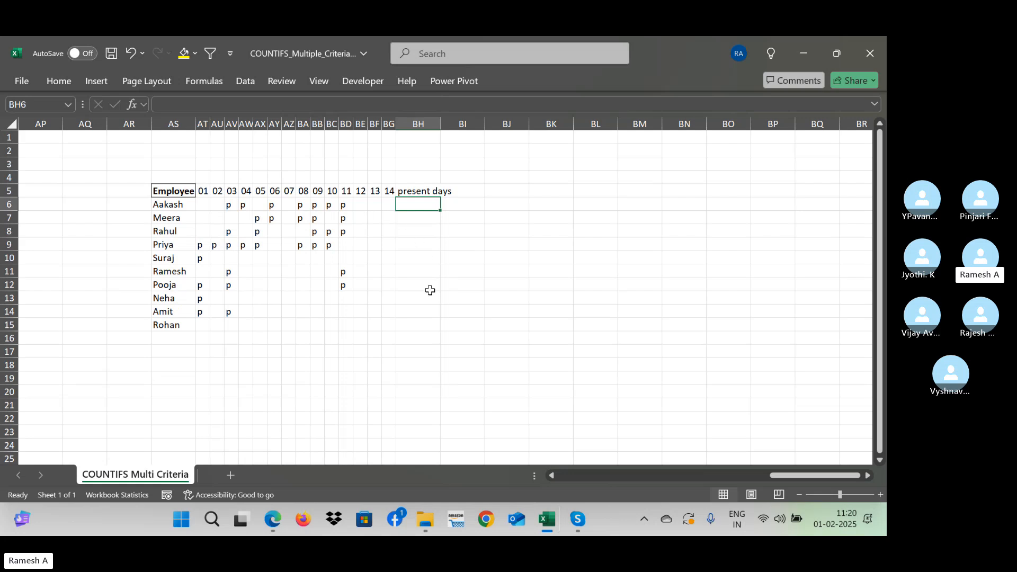
- Try counting the first employee's attendance marks in BH6 with =COUNT(AT6:BG6) and clear the cell again
{"action": "type", "text": "="}
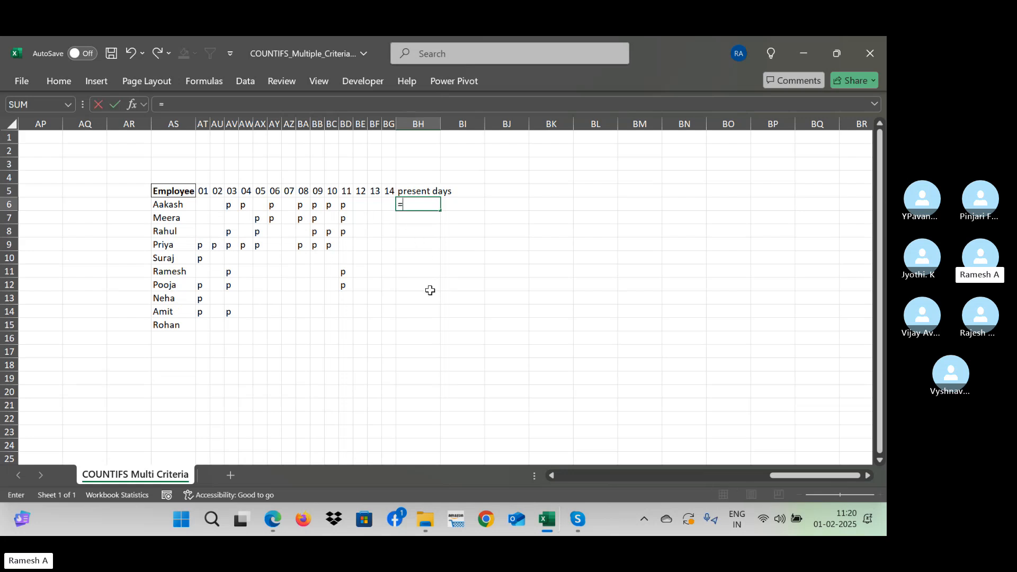
{"action": "type", "text": "coun"}
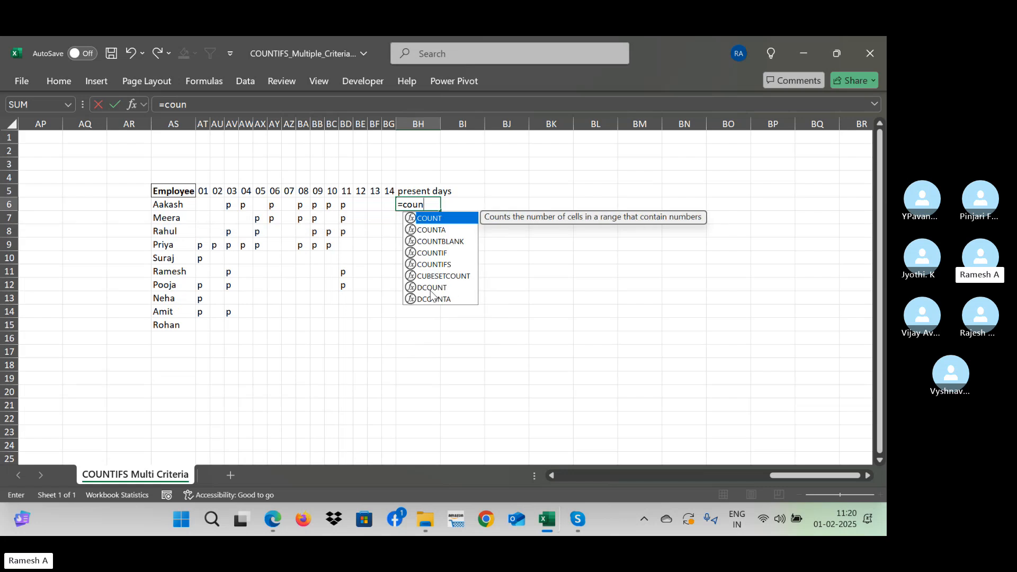
{"action": "type", "text": "t("}
{"action": "key", "text": "Left"}
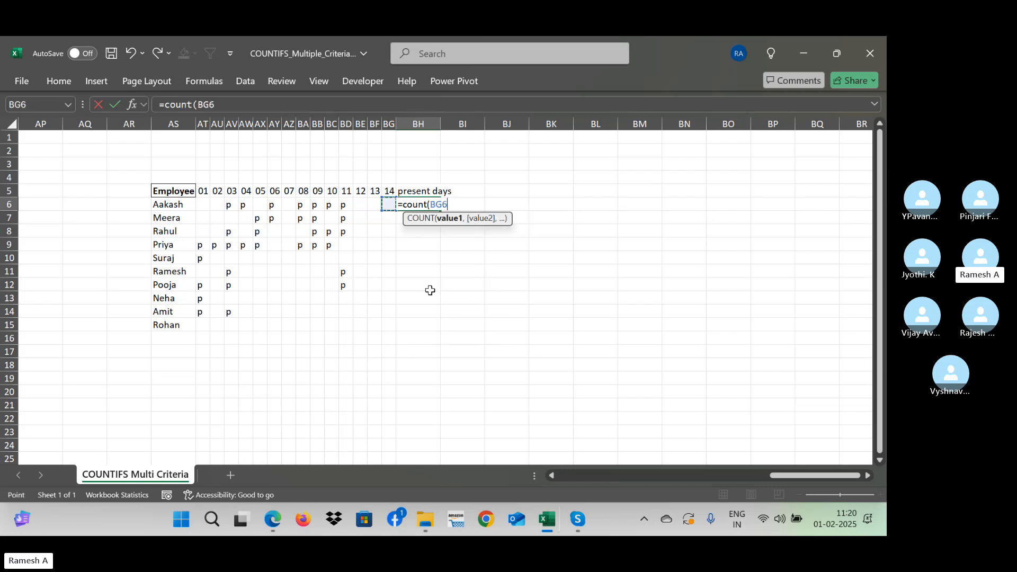
{"action": "key", "text": "shift+Left"}
{"action": "key", "text": "shift+Left"}
{"action": "key", "text": "shift+Left"}
{"action": "key", "text": "shift+Left"}
{"action": "key", "text": "shift+Left"}
{"action": "key", "text": "shift+Left"}
{"action": "key", "text": "shift+Left"}
{"action": "key", "text": "shift+Left"}
{"action": "key", "text": "shift+Left"}
{"action": "key", "text": "shift+Left"}
{"action": "key", "text": "shift+Left"}
{"action": "key", "text": "shift+Left"}
{"action": "key", "text": "shift+Left"}
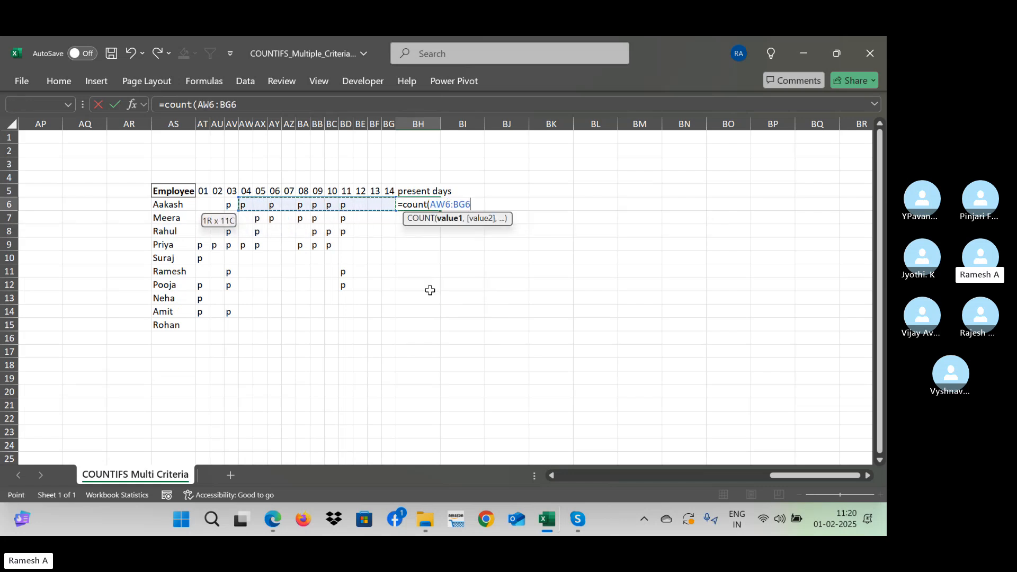
{"action": "key", "text": "Return"}
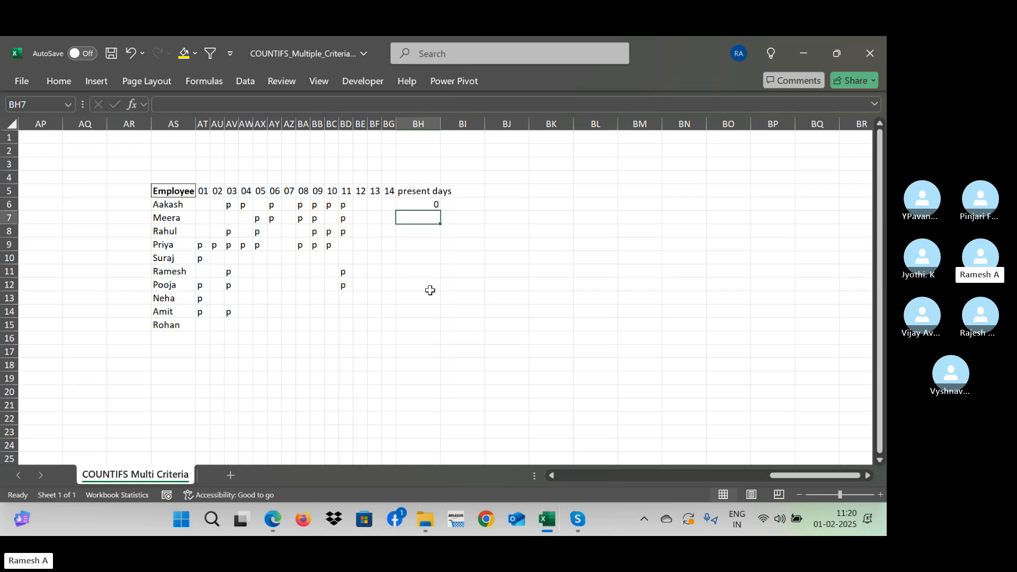
{"action": "key", "text": "Up"}
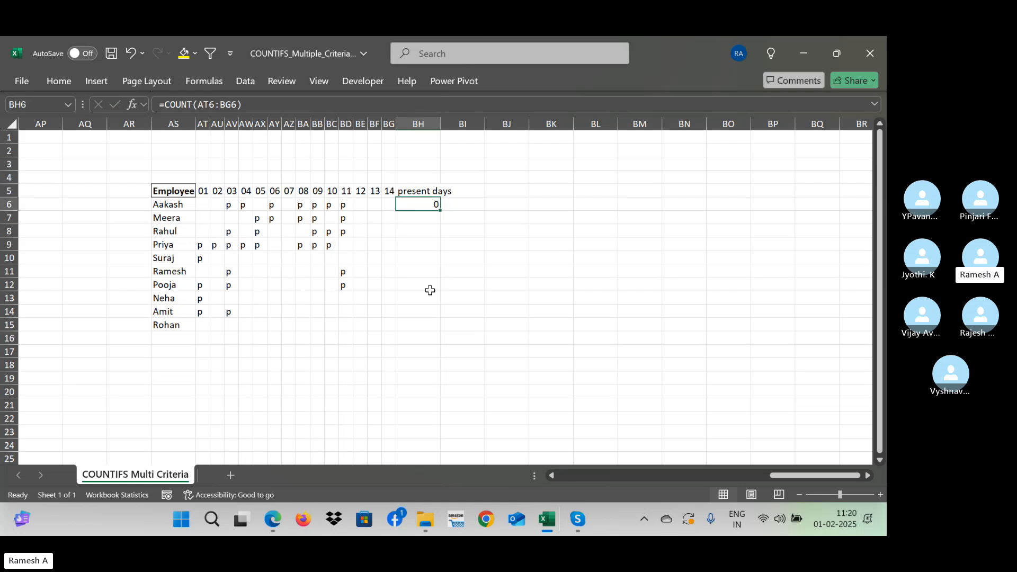
{"action": "key", "text": "Delete"}
- Enter =COUNTA(AT6:BG6) in BH6 to count the first employee's marks across days 01 to 14
{"action": "type", "text": "=cou"}
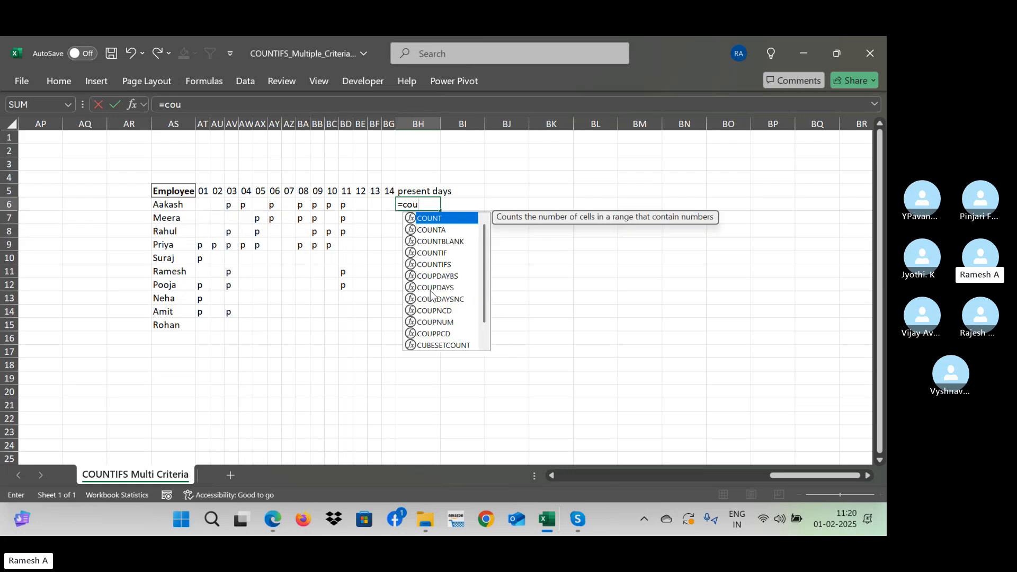
{"action": "type", "text": "nta("}
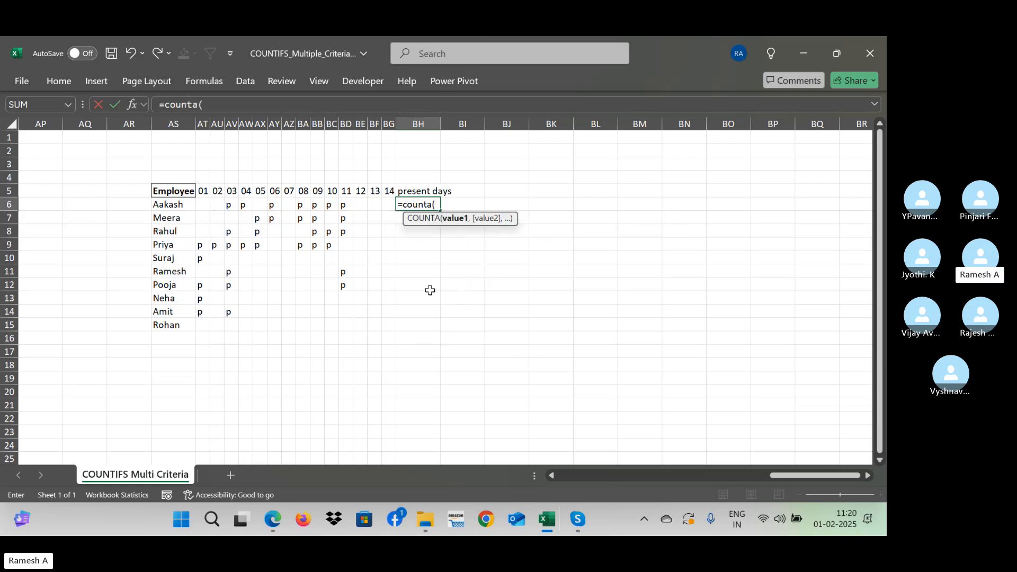
{"action": "key", "text": "Left"}
{"action": "key", "text": "shift+Left"}
{"action": "key", "text": "shift+Left"}
{"action": "key", "text": "shift+Left"}
{"action": "key", "text": "shift+Left"}
{"action": "key", "text": "shift+Left"}
{"action": "key", "text": "shift+Left"}
{"action": "key", "text": "shift+Left"}
{"action": "key", "text": "shift+Left"}
{"action": "key", "text": "shift+Left"}
{"action": "key", "text": "shift+Left"}
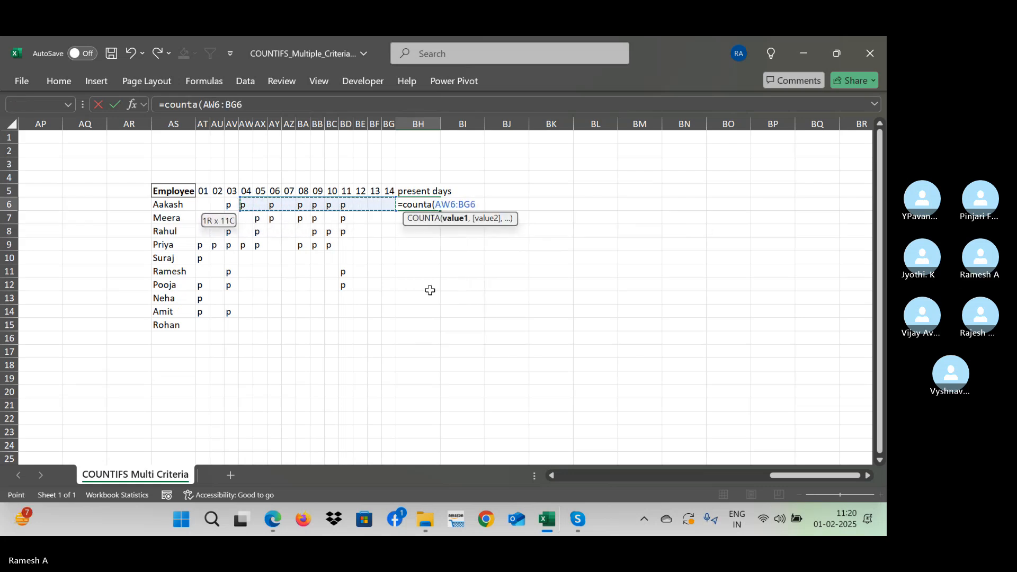
{"action": "key", "text": "shift+Left"}
{"action": "key", "text": "shift+Left"}
{"action": "key", "text": "shift+Left"}
{"action": "key", "text": "Return"}
- Fill the COUNTA formula from BH6 down to BH15 for all employees
{"action": "key", "text": "Up"}
{"action": "key", "text": "shift+Down"}
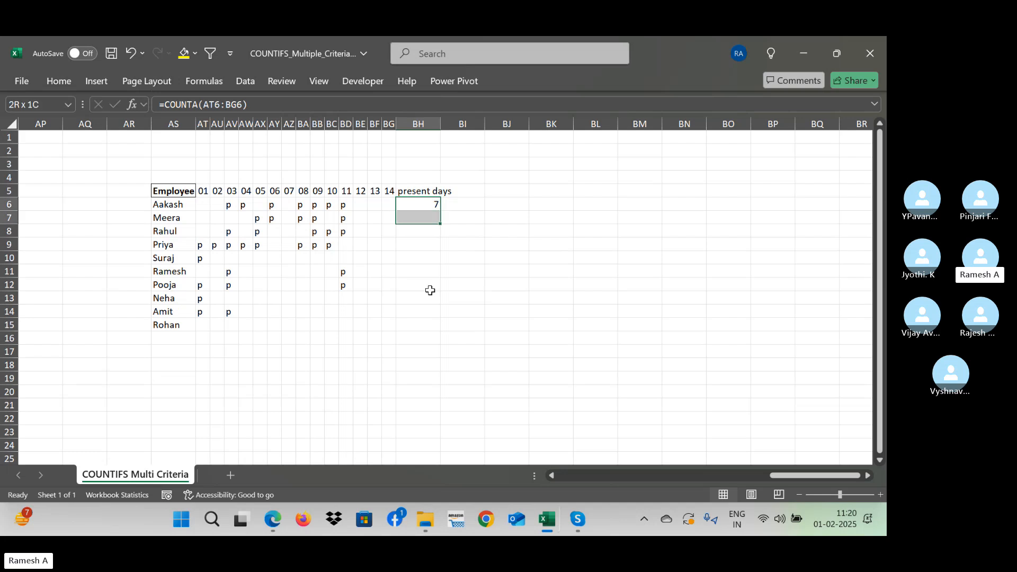
{"action": "key", "text": "shift+Down"}
{"action": "key", "text": "shift+Down"}
{"action": "key", "text": "shift+Down"}
{"action": "key", "text": "shift+Down"}
{"action": "key", "text": "shift+Down"}
{"action": "key", "text": "shift+Down"}
{"action": "key", "text": "shift+Down"}
{"action": "key", "text": "shift+Down"}
{"action": "key", "text": "shift+Down"}
{"action": "key", "text": "shift+Up"}
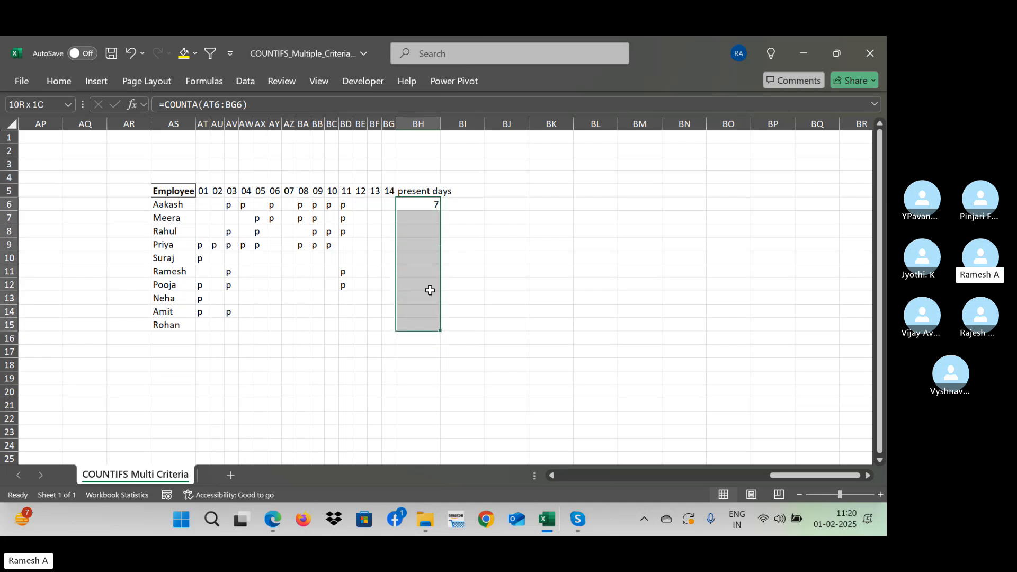
{"action": "key", "text": "ctrl+d"}
- Review the filled present-days formulas in rows 6 to 12 and compare row 7 with its "p" marks
{"action": "key", "text": "Down"}
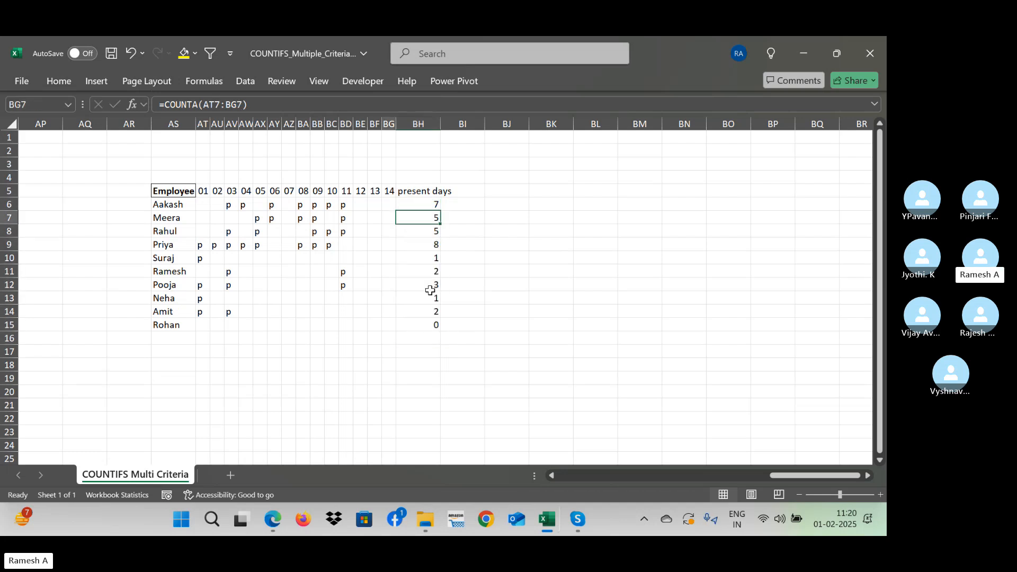
{"action": "key", "text": "Left"}
{"action": "key", "text": "Left"}
{"action": "key", "text": "Left"}
{"action": "key", "text": "Left"}
{"action": "key", "text": "Left"}
{"action": "key", "text": "Left"}
{"action": "key", "text": "Left"}
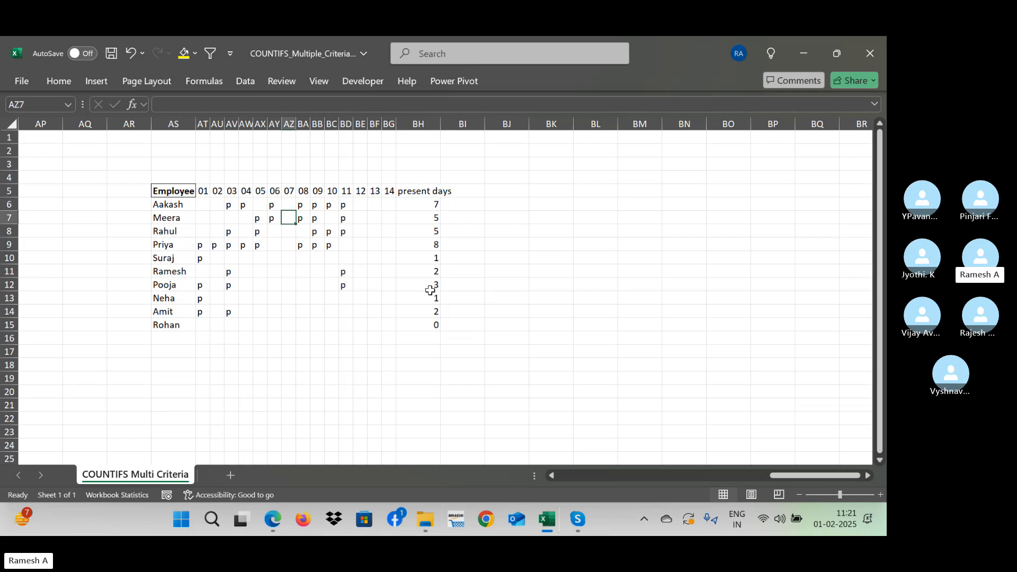
{"action": "key", "text": "Right"}
{"action": "key", "text": "Right"}
{"action": "key", "text": "Right"}
{"action": "key", "text": "Right"}
{"action": "key", "text": "Right"}
{"action": "key", "text": "Right"}
{"action": "key", "text": "Right"}
{"action": "key", "text": "Right"}
{"action": "key", "text": "Down"}
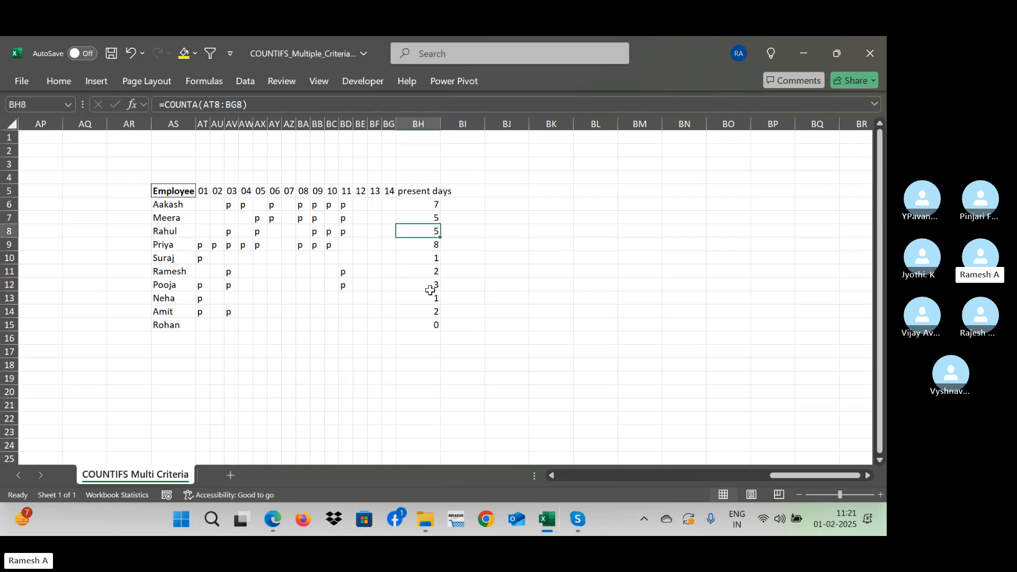
{"action": "key", "text": "Down"}
{"action": "key", "text": "Down"}
{"action": "key", "text": "Down"}
{"action": "key", "text": "Down"}
{"action": "key", "text": "Down"}
{"action": "key", "text": "Down"}
{"action": "key", "text": "Down"}
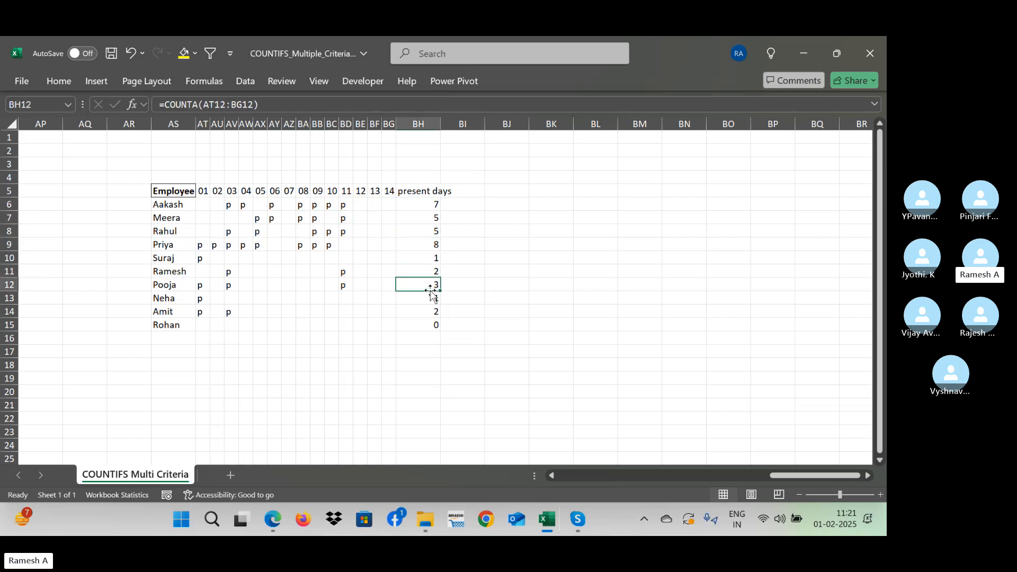
{"action": "key", "text": "Up"}
{"action": "key", "text": "Up"}
- Auto-fit column BH to the width of its "present days" header
{"action": "key", "text": "Up"}
{"action": "key", "text": "Up"}
{"action": "key", "text": "Up"}
{"action": "key", "text": "Up"}
{"action": "key", "text": "Up"}
{"action": "key", "text": "Up"}
{"action": "key", "text": "Up"}
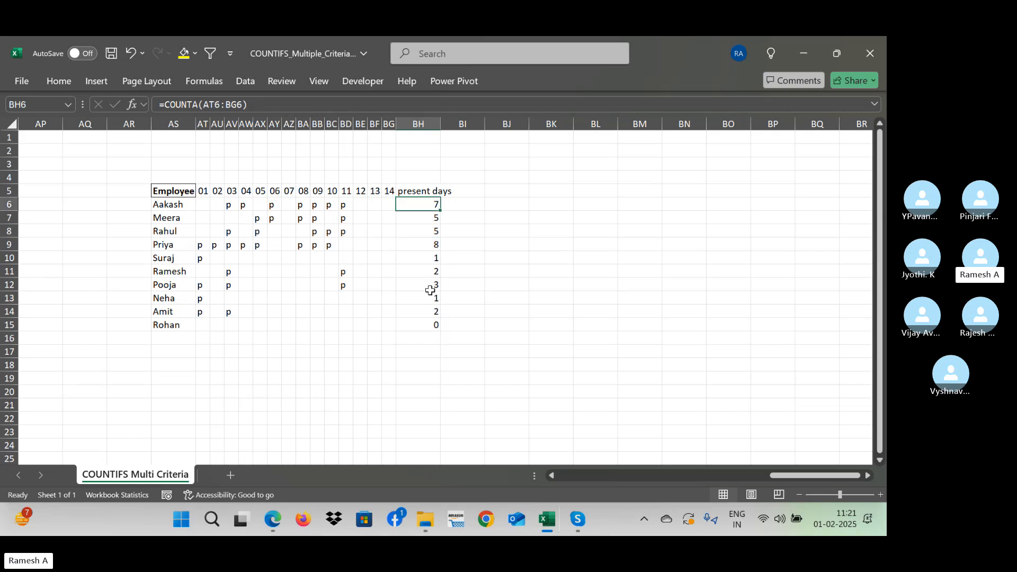
{"action": "key", "text": "Down"}
{"action": "key", "text": "Up"}
{"action": "key", "text": "Up"}
{"action": "key", "text": "Up"}
{"action": "key", "text": "Down"}
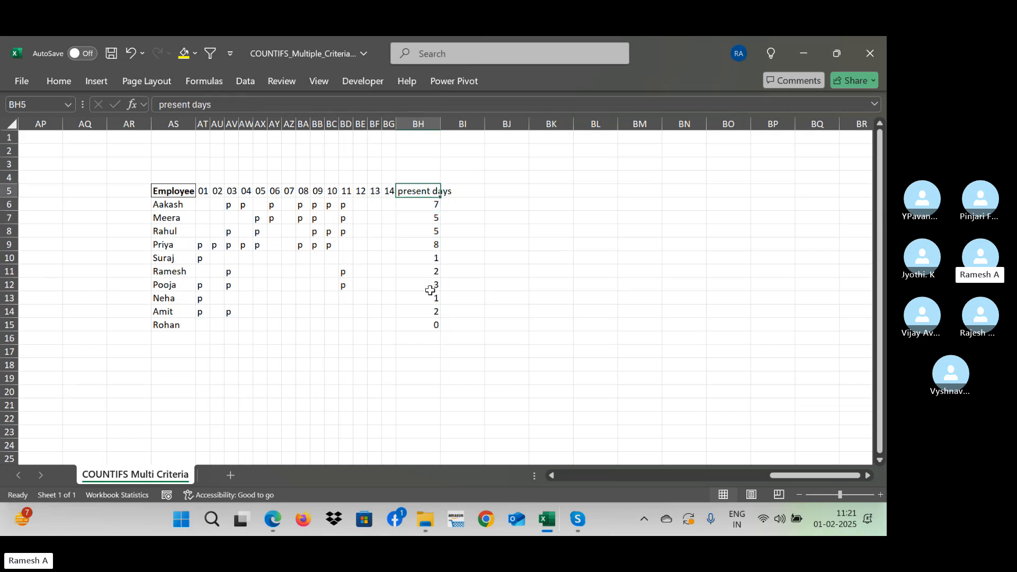
{"action": "key", "text": "alt+o"}
{"action": "key", "text": "a"}
{"action": "key", "text": "Down"}
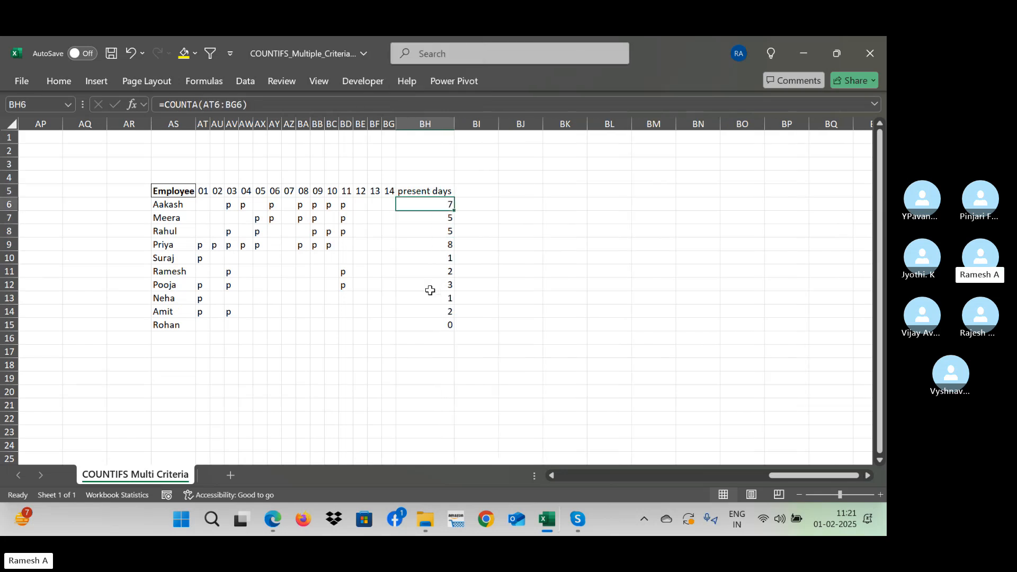
- Switch to the Skype call to check it and return to the Excel workbook
{"action": "key", "text": "alt+Tab"}
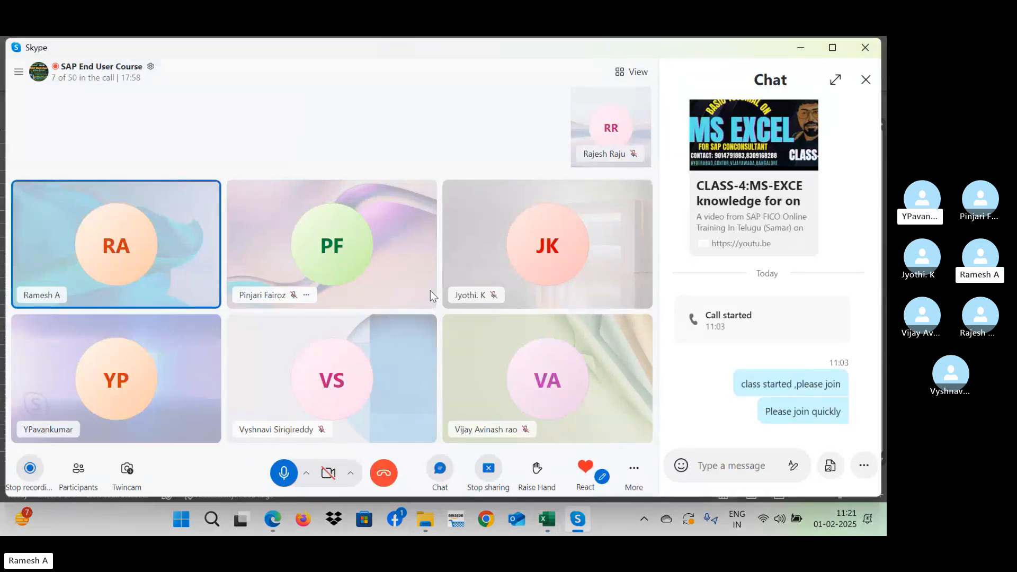
{"action": "key", "text": "alt+Tab"}
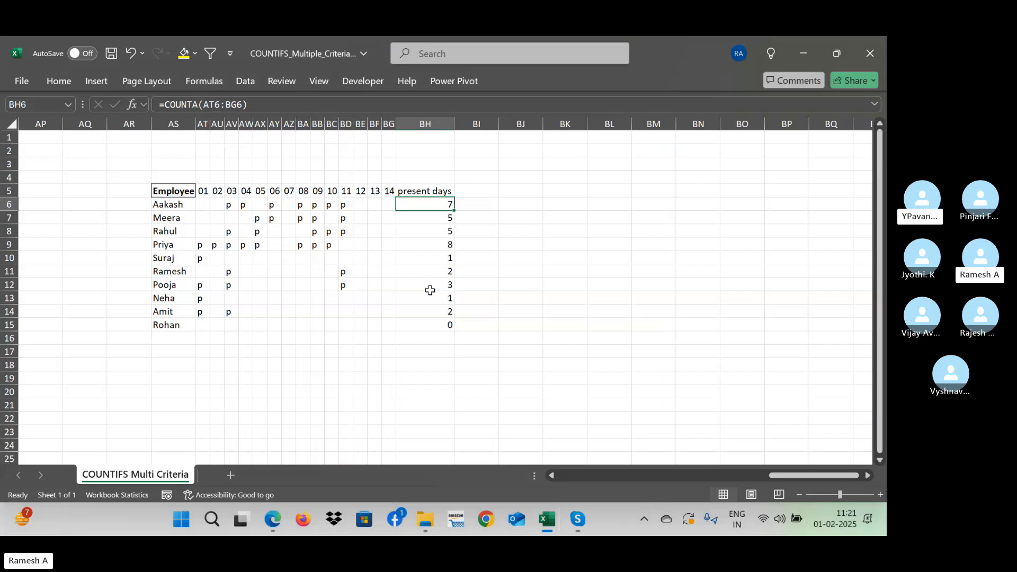
{"action": "left_click", "coordinate": [790, 145]}
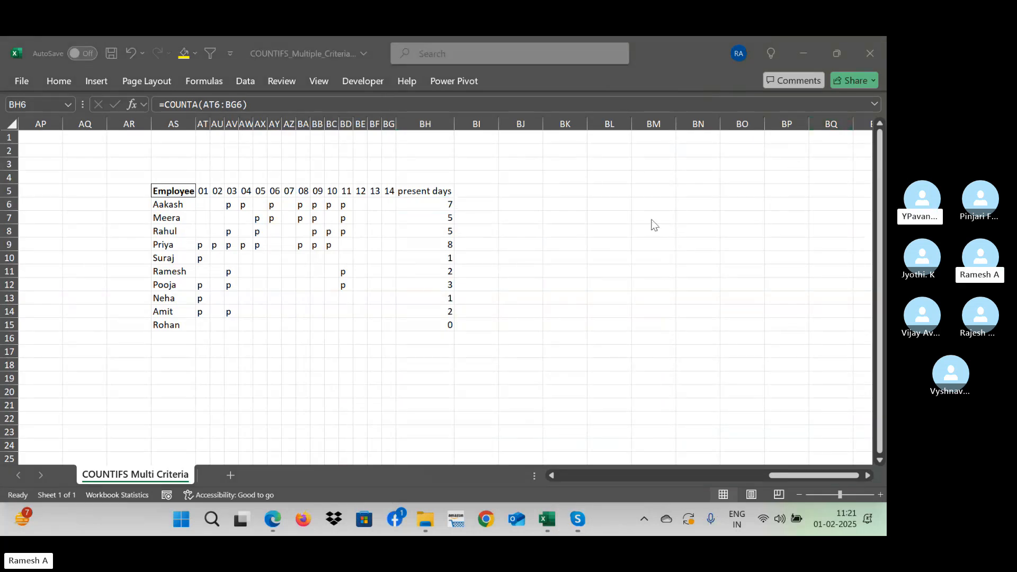
{"action": "left_click", "coordinate": [448, 198]}
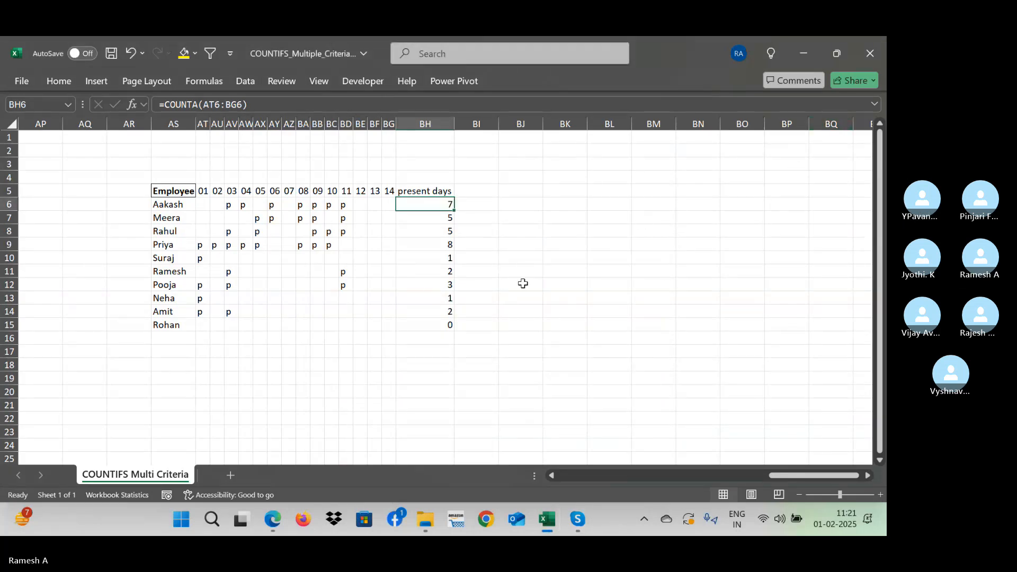
- Re-enter =COUNTA(AT6:BG6) in BH6 and select the present-days cells BH6:BH15
{"action": "type", "text": "=counta("}
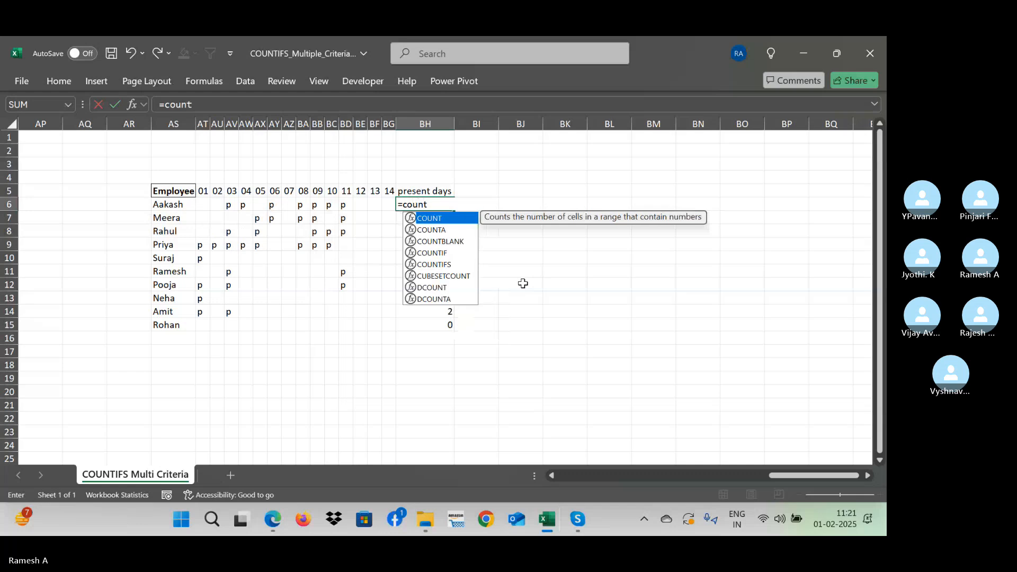
{"action": "key", "text": "Left"}
{"action": "key", "text": "shift+Left"}
{"action": "key", "text": "shift+Left"}
{"action": "key", "text": "shift+Left"}
{"action": "key", "text": "shift+Left"}
{"action": "key", "text": "shift+Left"}
{"action": "key", "text": "shift+Left"}
{"action": "key", "text": "shift+Left"}
{"action": "key", "text": "shift+Left"}
{"action": "key", "text": "shift+Left"}
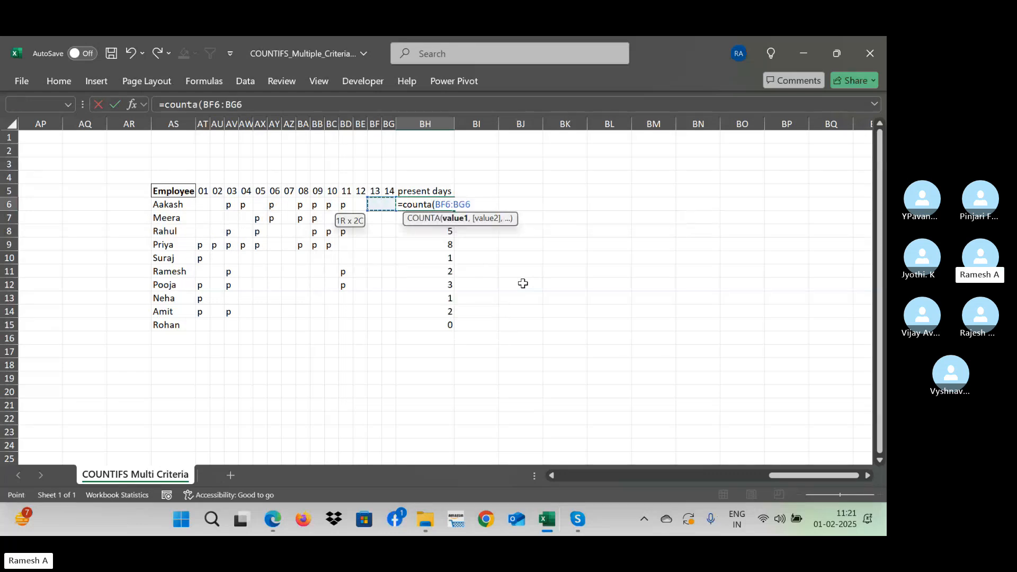
{"action": "key", "text": "shift+Left"}
{"action": "key", "text": "shift+Left"}
{"action": "key", "text": "shift+Left"}
{"action": "key", "text": "shift+Left"}
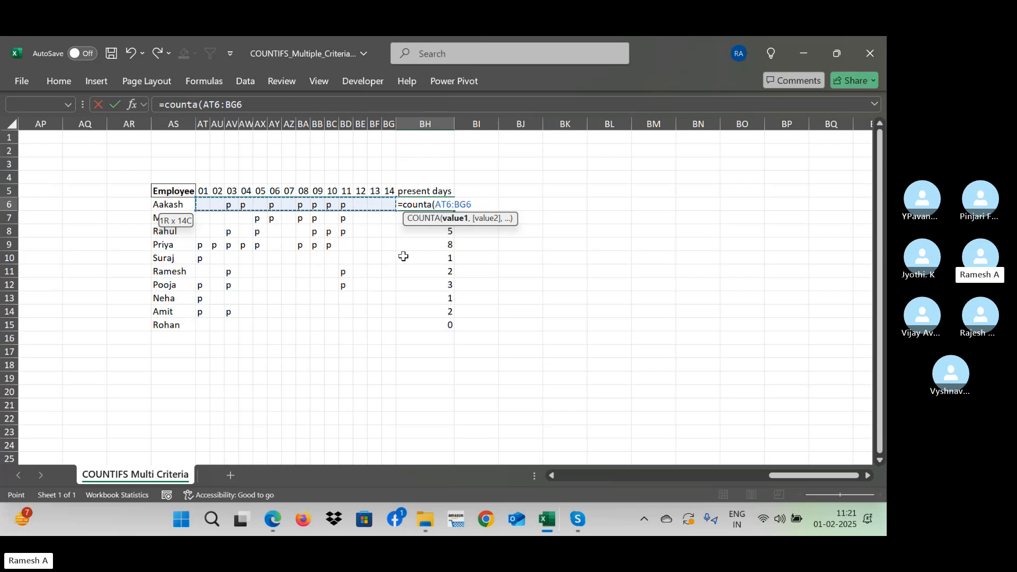
{"action": "type", "text": ")"}
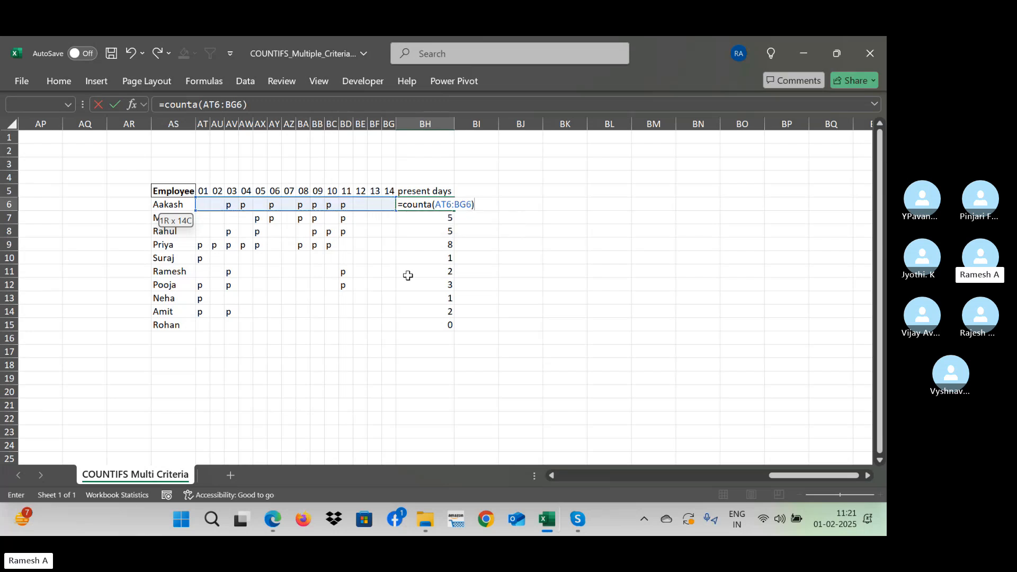
{"action": "key", "text": "Return"}
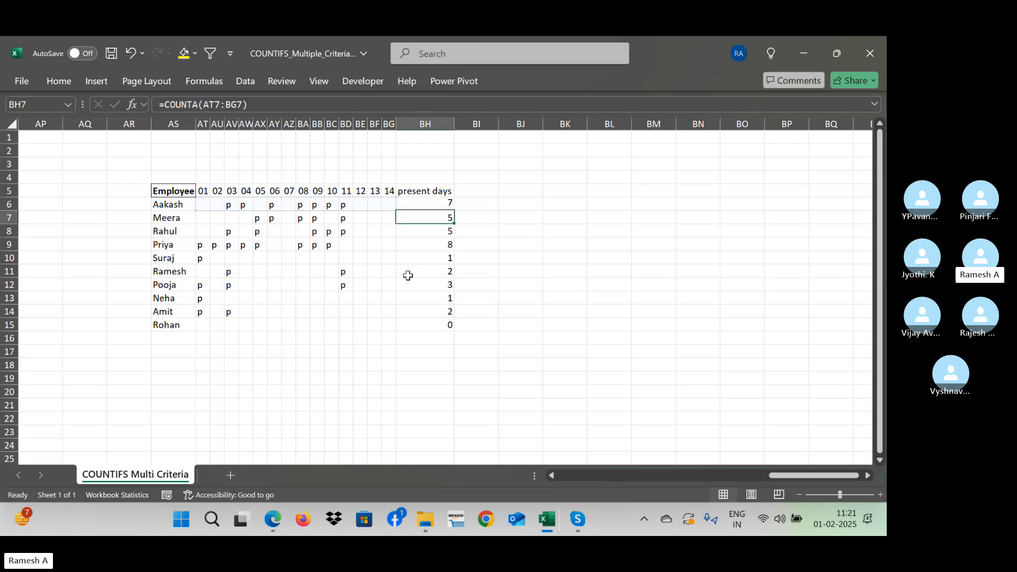
{"action": "key", "text": "Up"}
{"action": "key", "text": "ctrl+shift+Down"}
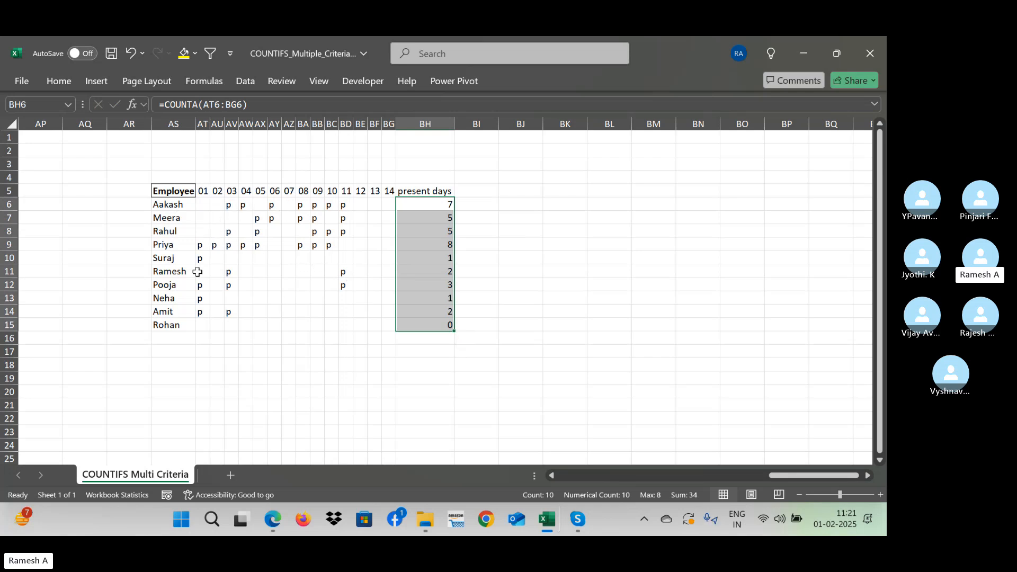
- Mark the first employee in row 6 as absent with "A" under days 01 and 02
{"action": "left_click", "coordinate": [261, 244]}
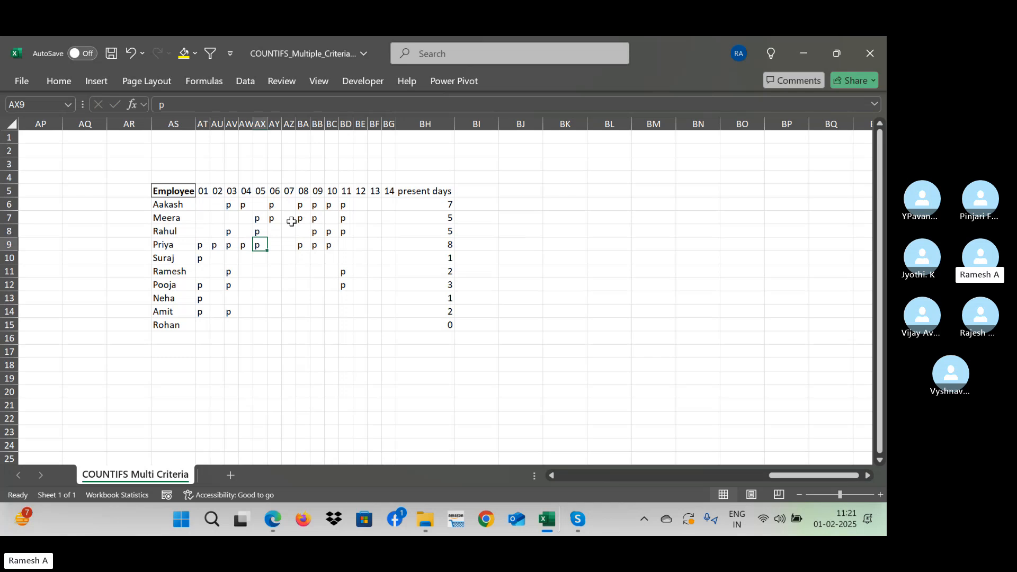
{"action": "left_click", "coordinate": [205, 206]}
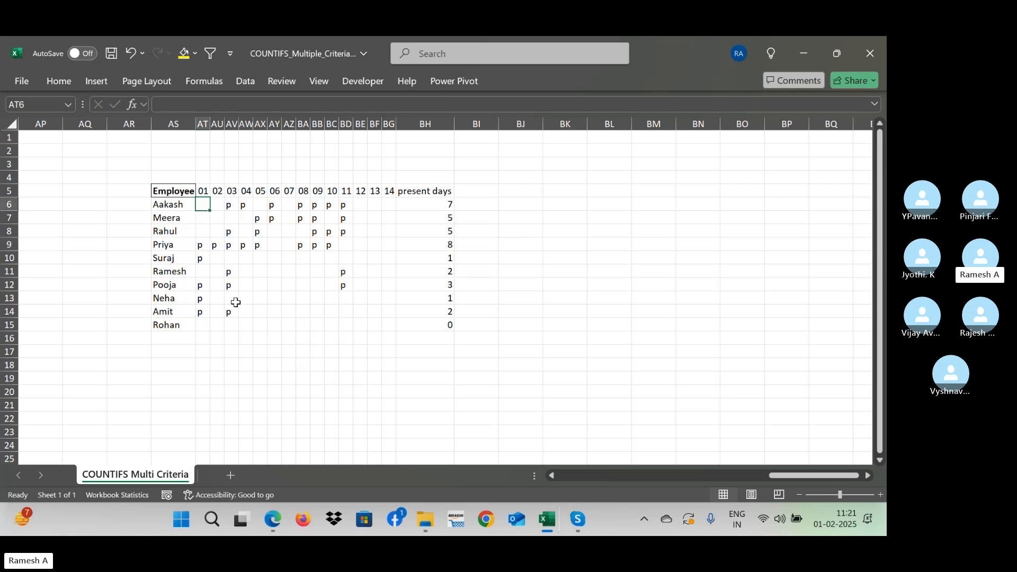
{"action": "type", "text": "A"}
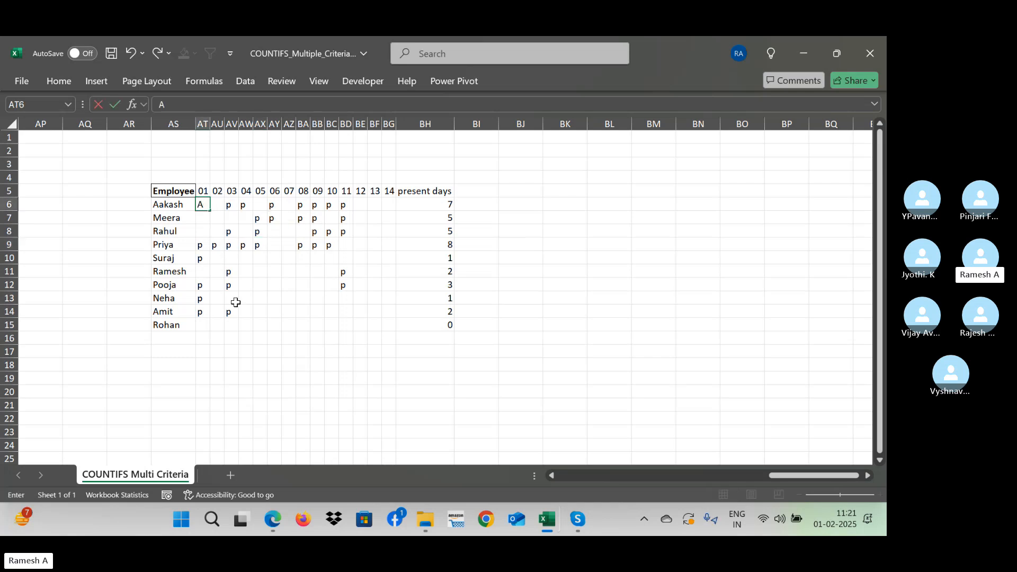
{"action": "key", "text": "Tab"}
{"action": "type", "text": "A"}
{"action": "key", "text": "Tab"}
{"action": "key", "text": "Tab"}
{"action": "key", "text": "Tab"}
{"action": "key", "text": "Tab"}
{"action": "key", "text": "Tab"}
{"action": "key", "text": "Tab"}
{"action": "key", "text": "Tab"}
{"action": "key", "text": "Tab"}
{"action": "key", "text": "Tab"}
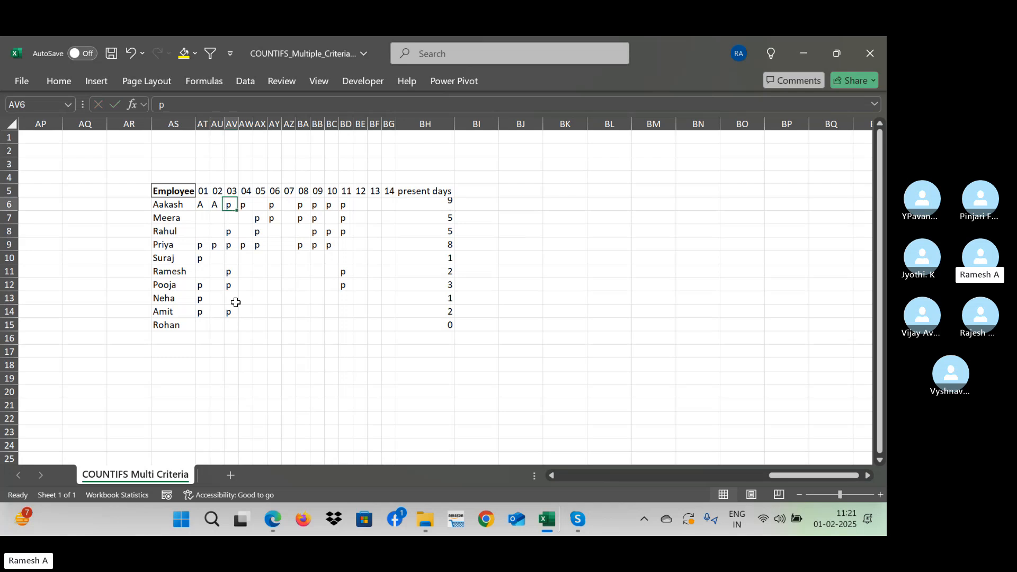
- Enter "w/o" under day 12 in row 6 and reselect that cell
{"action": "key", "text": "Tab"}
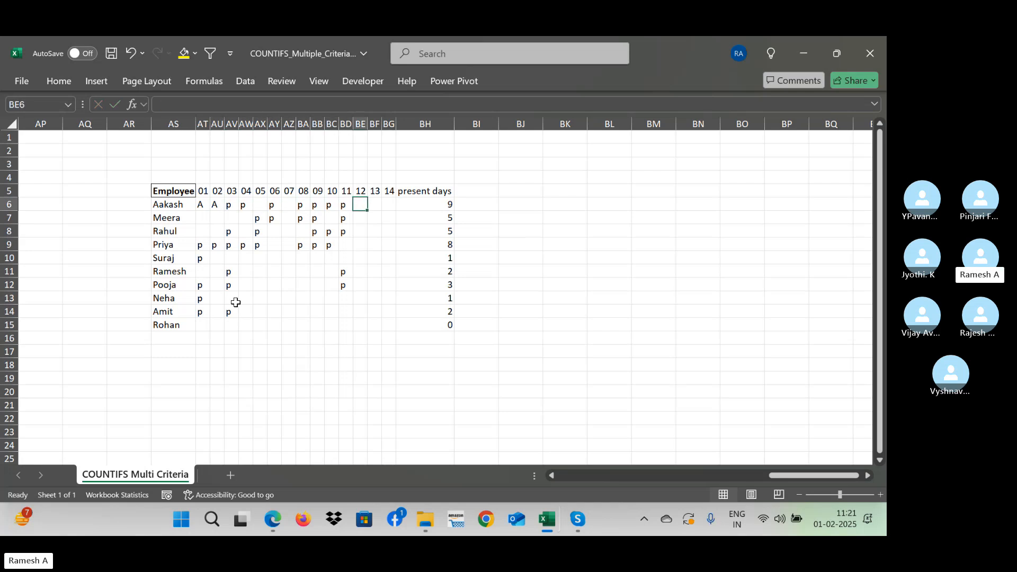
{"action": "type", "text": "w/o"}
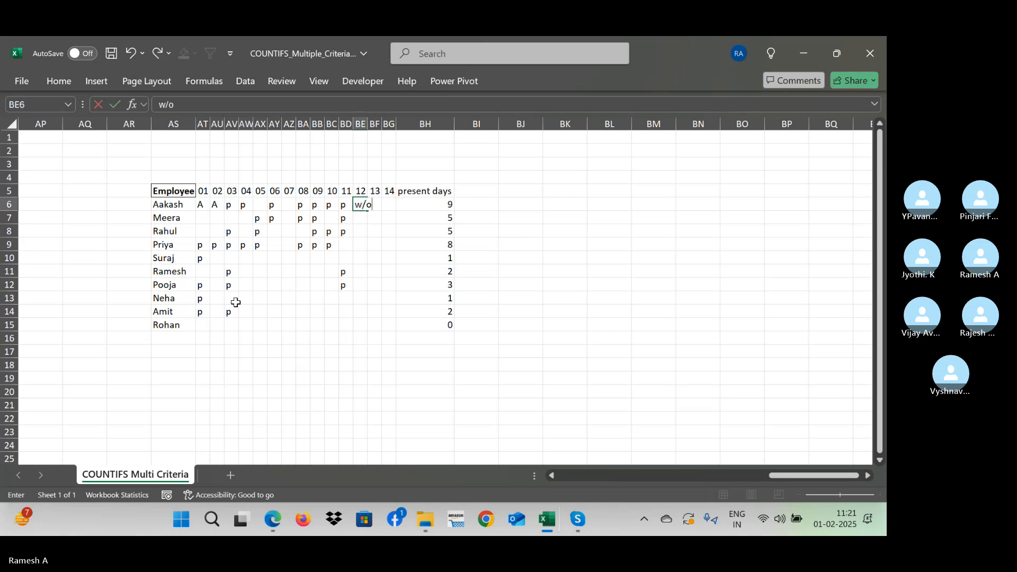
{"action": "key", "text": "Return"}
{"action": "key", "text": "Up"}
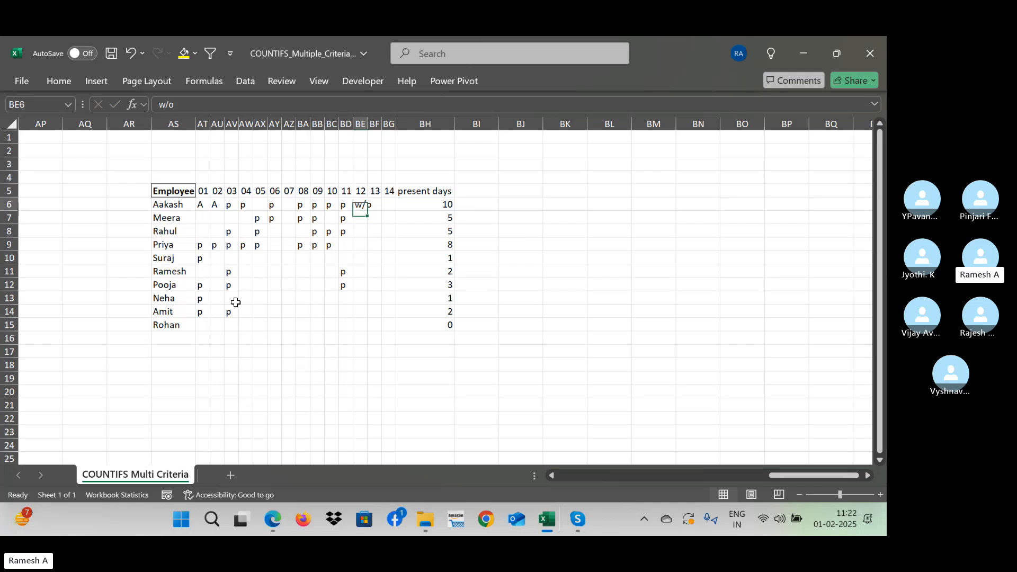
- Examine the first employee's attendance marks across row 6 against the COUNTA formula in BH6
{"action": "key", "text": "Right"}
{"action": "key", "text": "Right"}
{"action": "key", "text": "Right"}
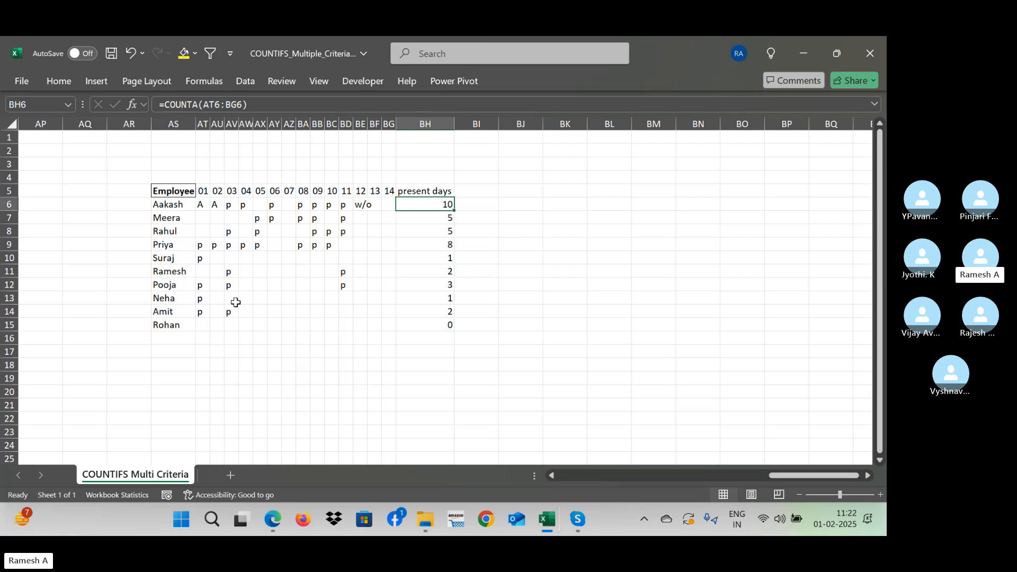
{"action": "left_click", "coordinate": [288, 205]}
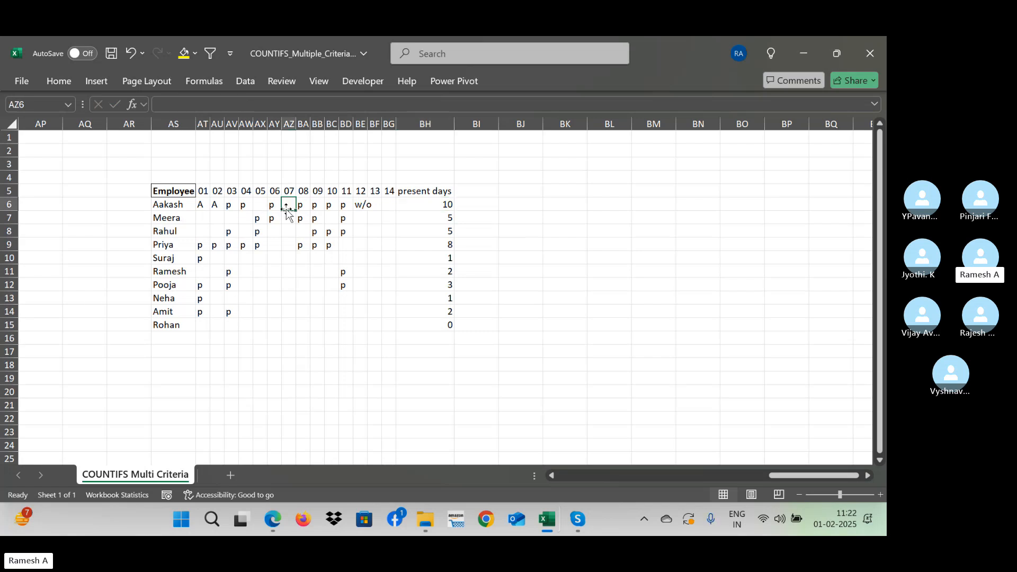
{"action": "left_click", "coordinate": [391, 205]}
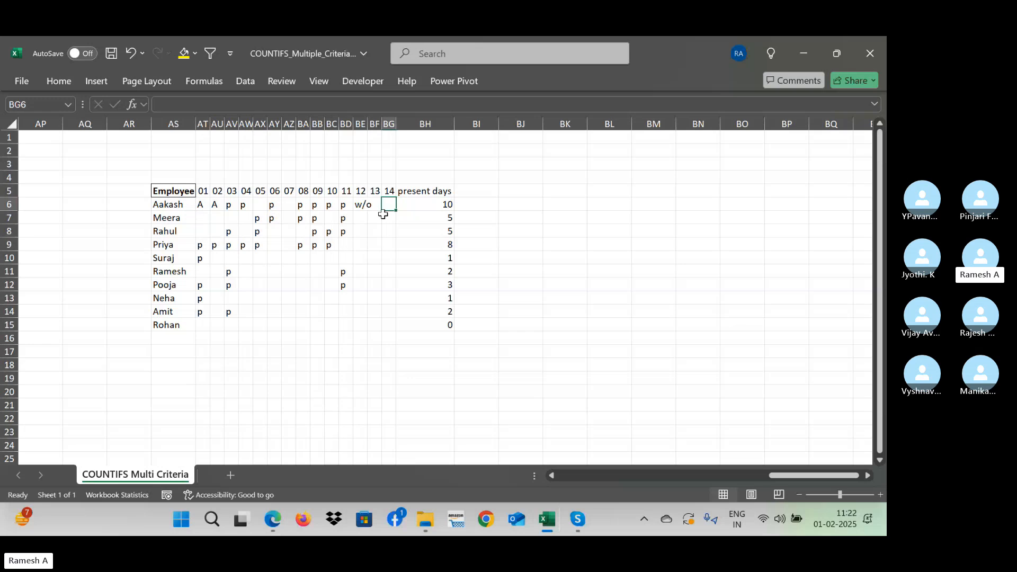
{"action": "key", "text": "Right"}
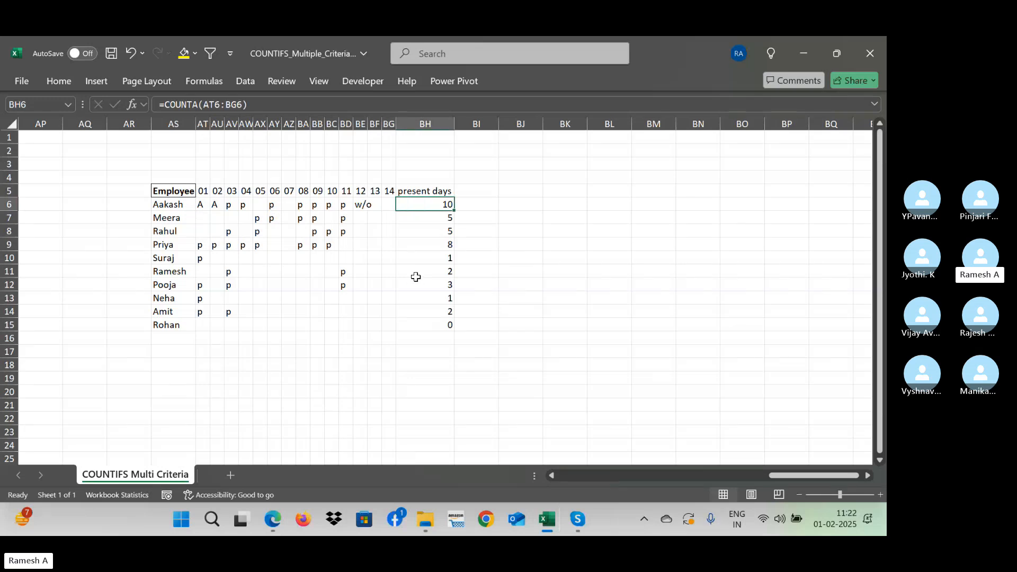
{"action": "key", "text": "Left"}
{"action": "key", "text": "Left"}
{"action": "key", "text": "Left"}
{"action": "key", "text": "Left"}
{"action": "key", "text": "Left"}
{"action": "key", "text": "Left"}
{"action": "key", "text": "Left"}
{"action": "key", "text": "Left"}
{"action": "key", "text": "Left"}
{"action": "key", "text": "Left"}
{"action": "key", "text": "Left"}
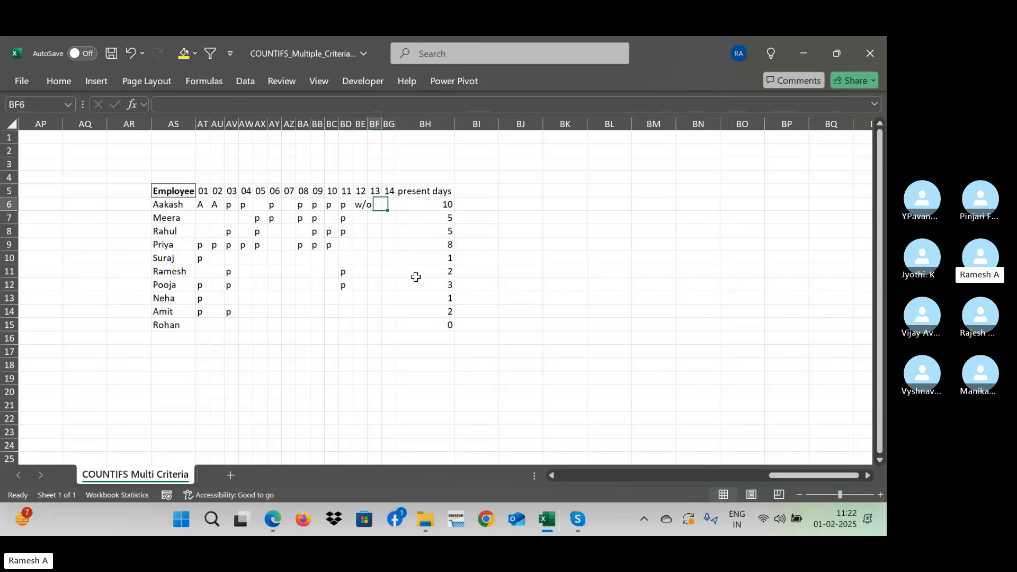
{"action": "key", "text": "Left"}
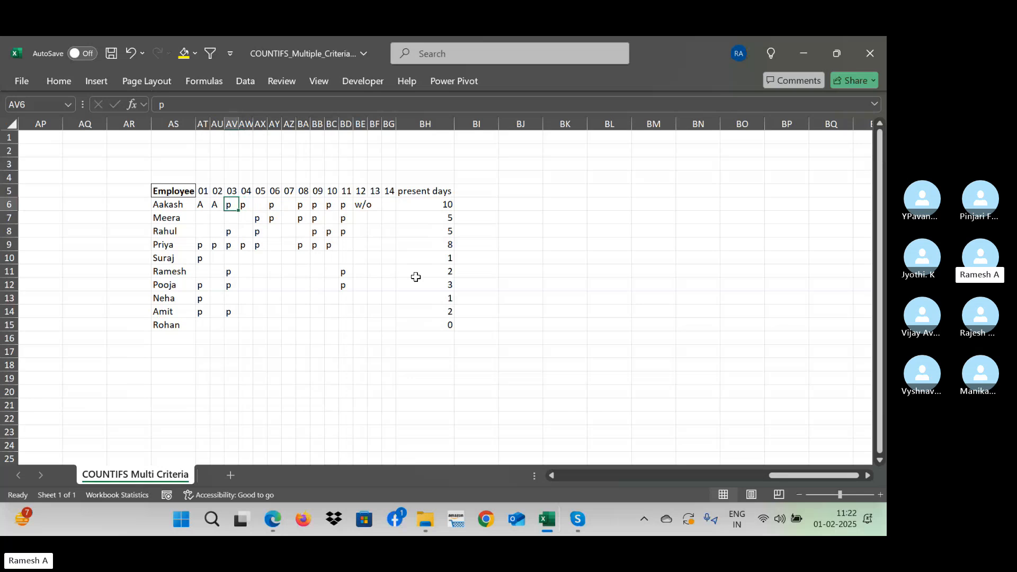
{"action": "key", "text": "Right"}
{"action": "key", "text": "Right"}
{"action": "key", "text": "Right"}
{"action": "key", "text": "Right"}
{"action": "key", "text": "Right"}
{"action": "key", "text": "Right"}
{"action": "key", "text": "Right"}
{"action": "key", "text": "Right"}
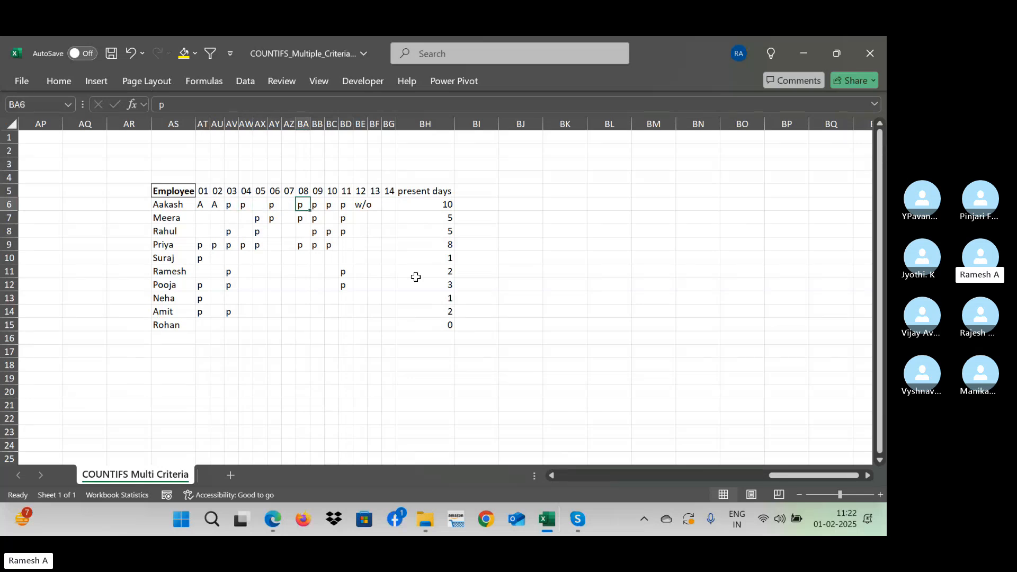
{"action": "key", "text": "Right"}
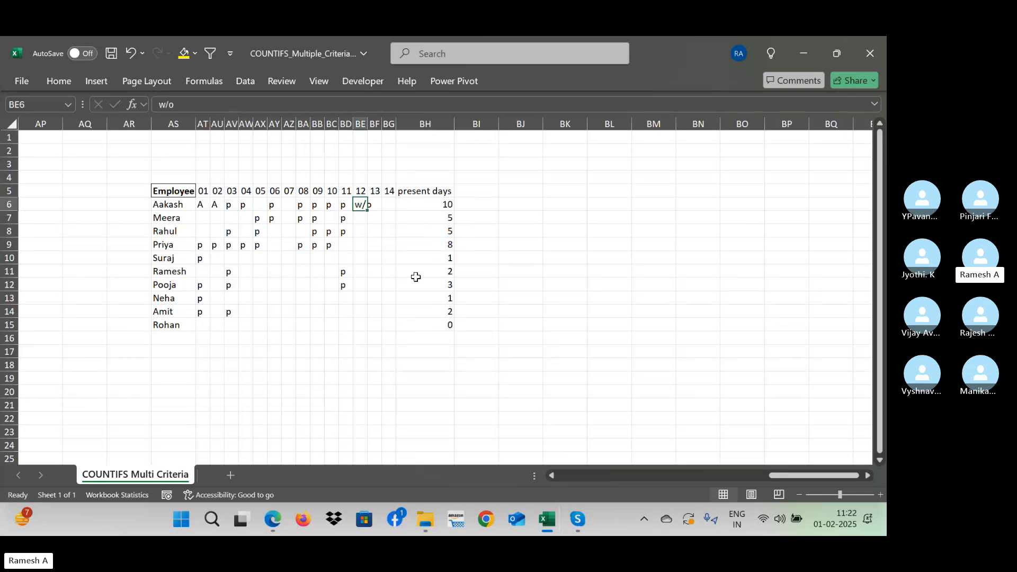
{"action": "key", "text": "Down"}
{"action": "key", "text": "Right"}
{"action": "key", "text": "Up"}
{"action": "key", "text": "Right"}
{"action": "key", "text": "Right"}
{"action": "key", "text": "Right"}
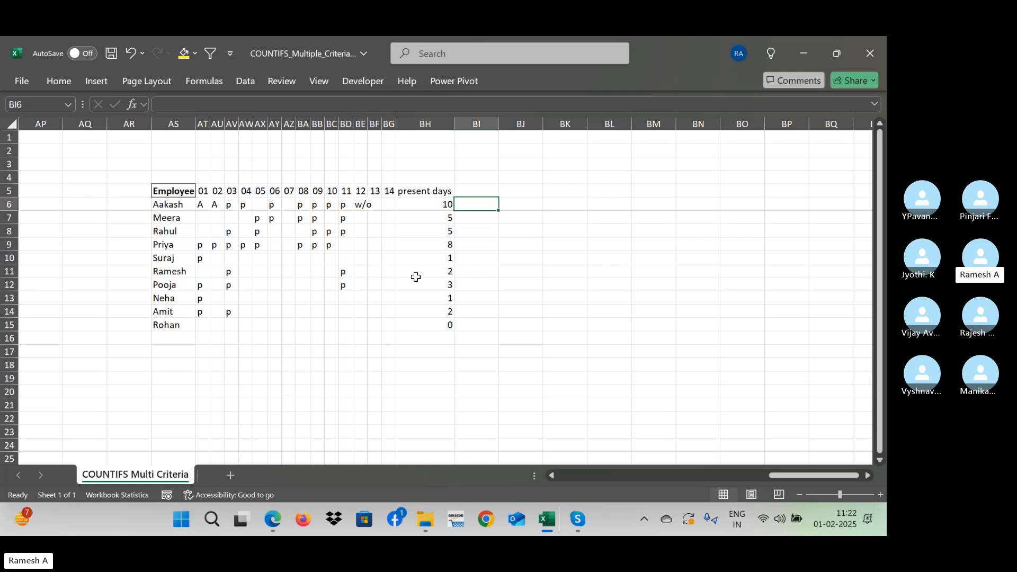
{"action": "key", "text": "Right"}
{"action": "key", "text": "Up"}
{"action": "key", "text": "Left"}
{"action": "key", "text": "Down"}
{"action": "type", "text": "="}
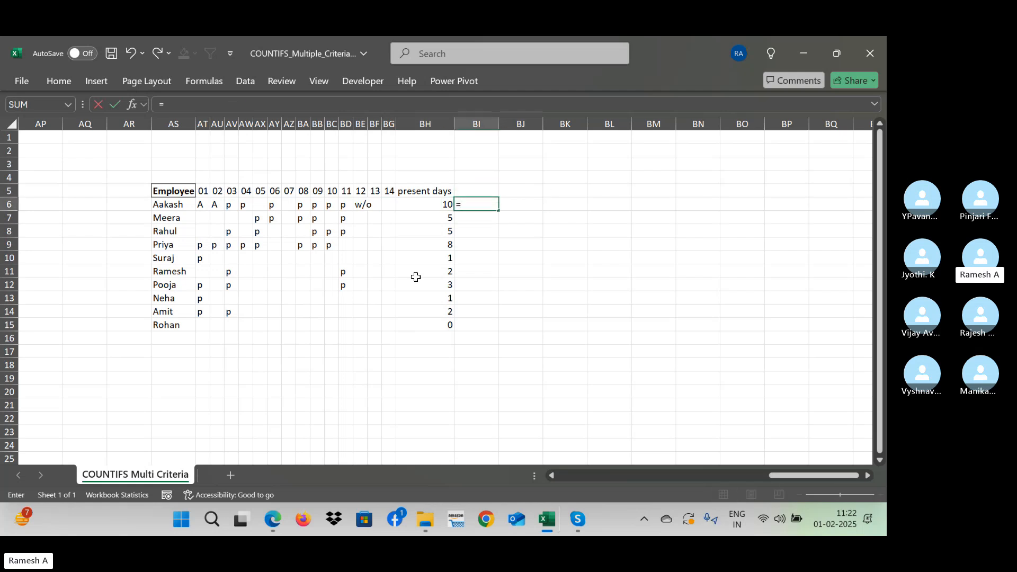
{"action": "type", "text": "count"}
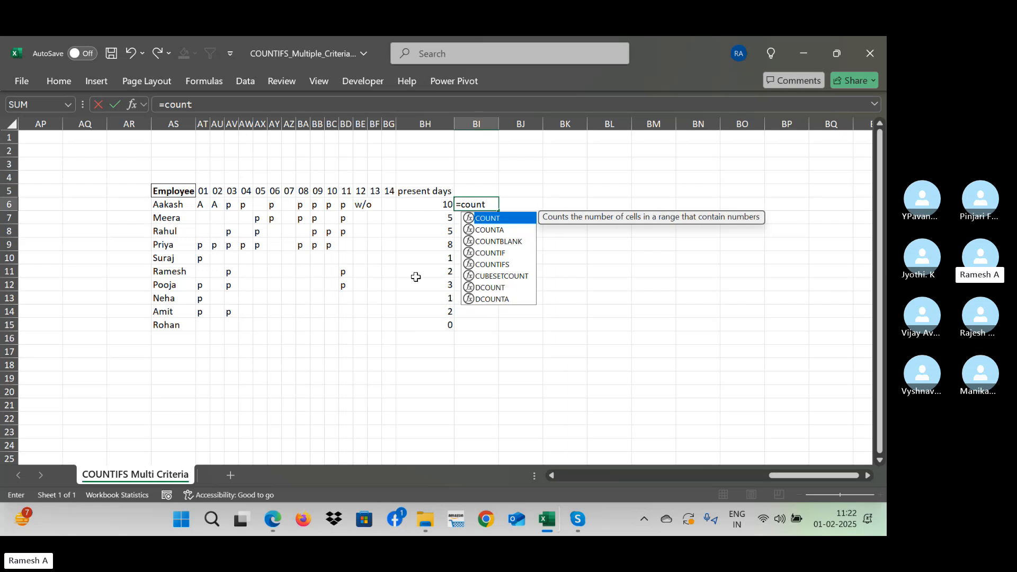
{"action": "type", "text": "if"}
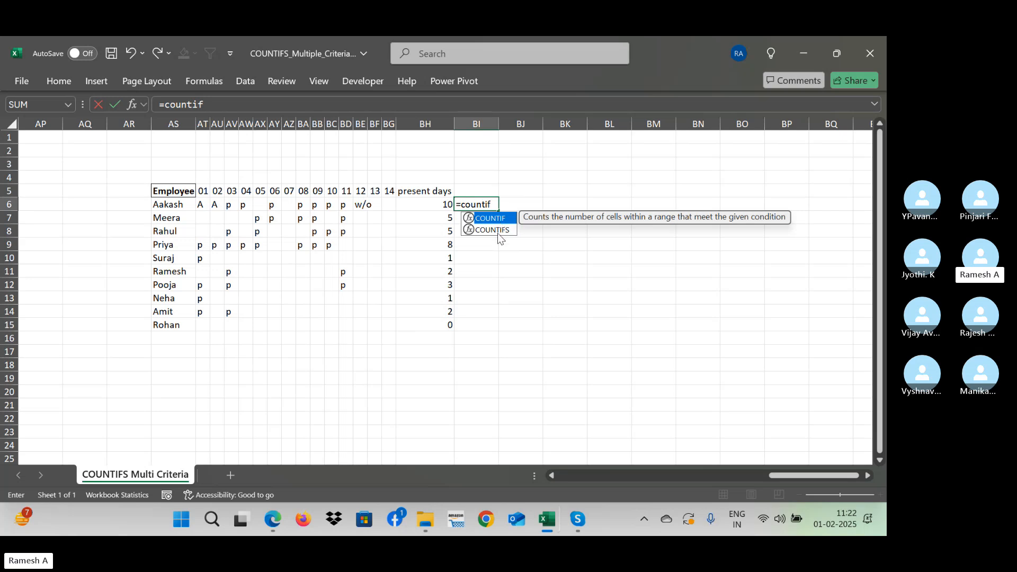
{"action": "double_click", "coordinate": [498, 230]}
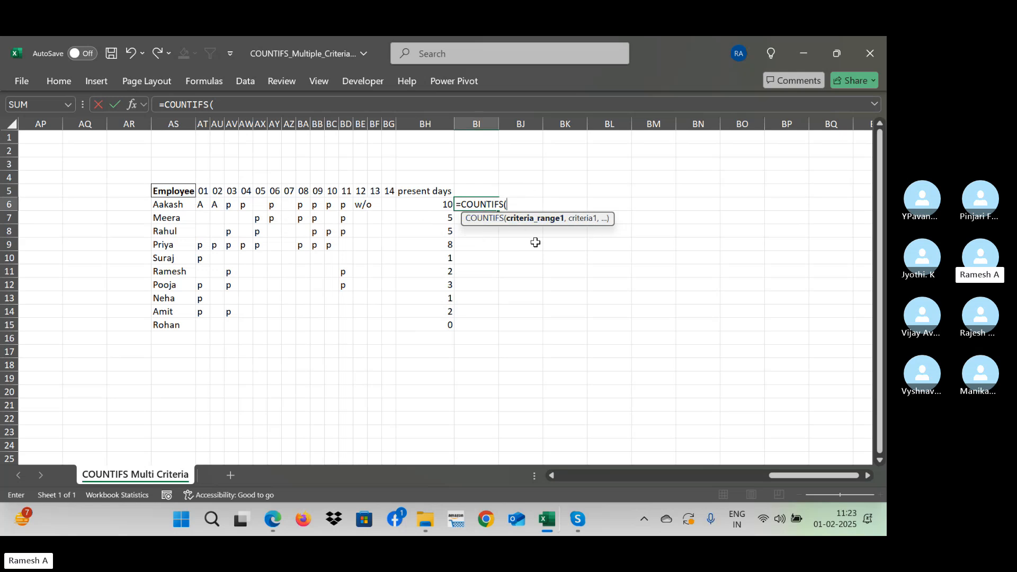
{"action": "key", "text": "Escape"}
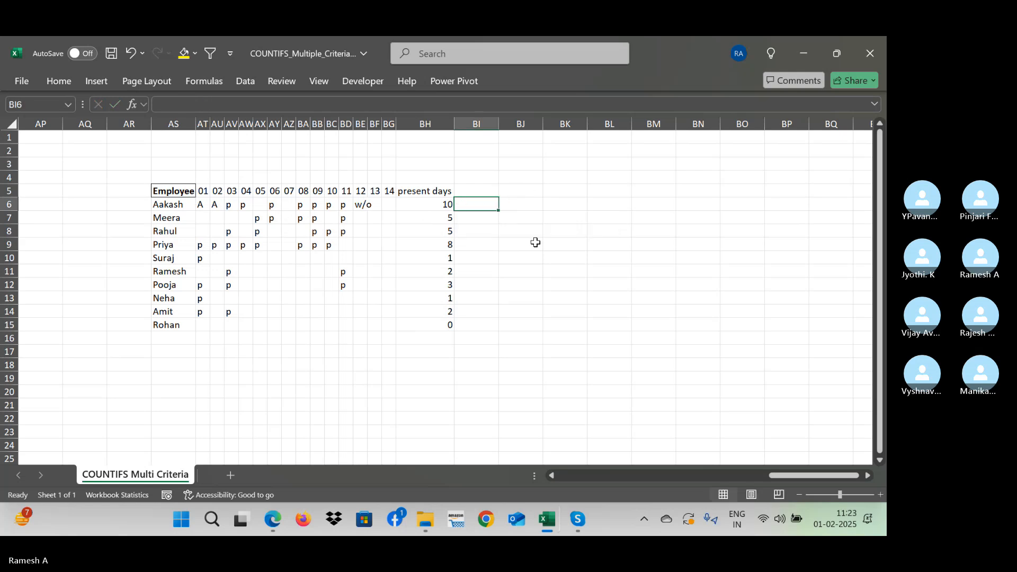
- Enter =COUNTIFS(AT6:BG6,"P") in BI6 to count only the first employee's present marks
{"action": "type", "text": "=countifs("}
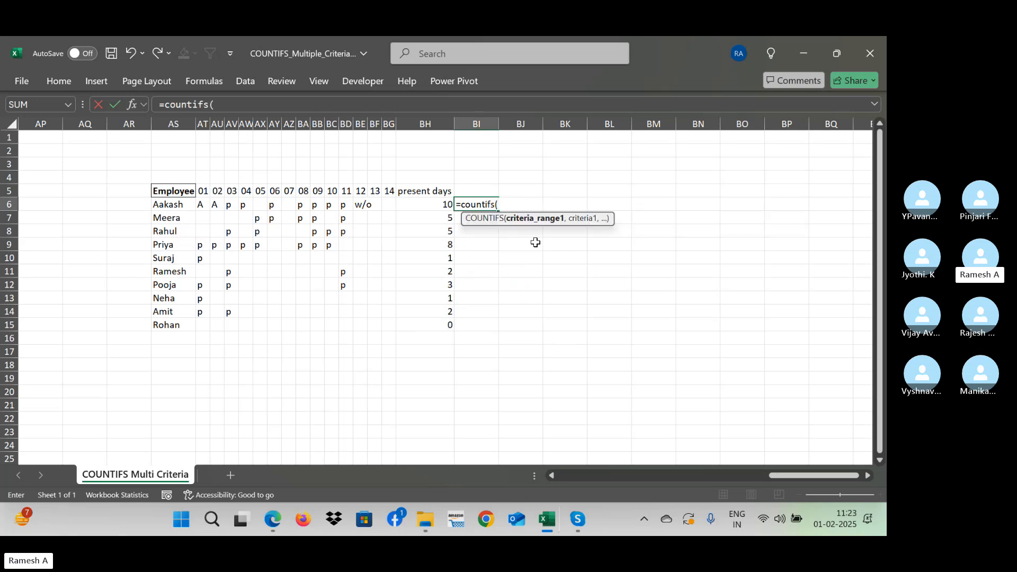
{"action": "left_click", "coordinate": [387, 203]}
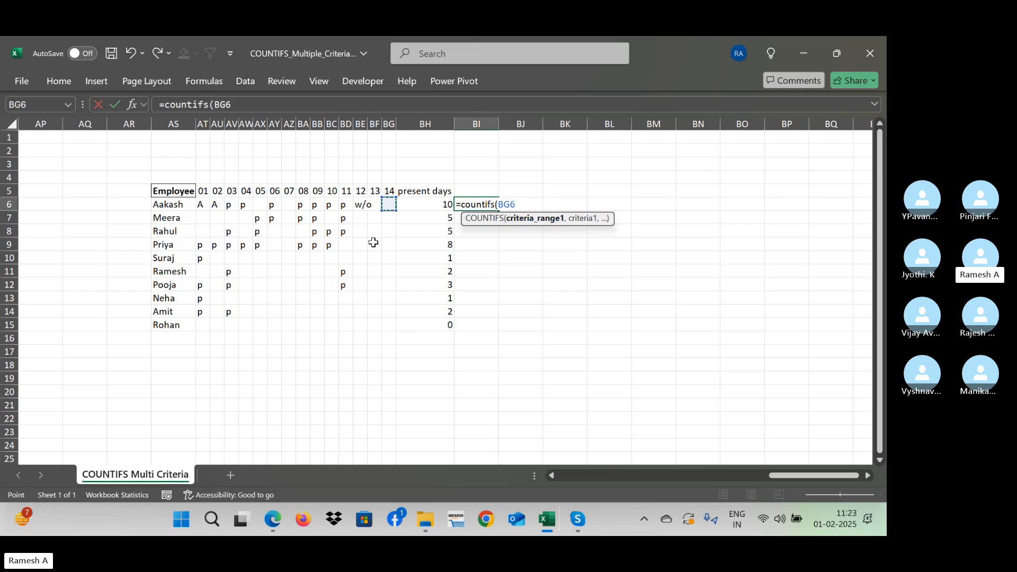
{"action": "key", "text": "shift+Left"}
{"action": "key", "text": "shift+Left"}
{"action": "key", "text": "shift+Left"}
{"action": "key", "text": "shift+Left"}
{"action": "key", "text": "shift+Left"}
{"action": "key", "text": "shift+Left"}
{"action": "key", "text": "shift+Left"}
{"action": "key", "text": "shift+Left"}
{"action": "key", "text": "shift+Left"}
{"action": "key", "text": "shift+Left"}
{"action": "key", "text": "shift+Left"}
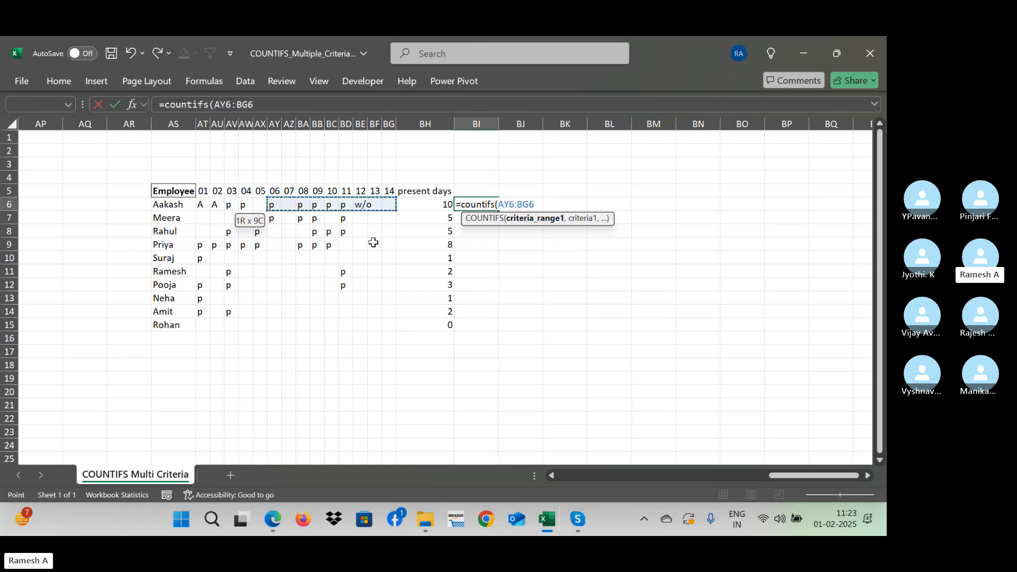
{"action": "key", "text": "shift+Left"}
{"action": "key", "text": "shift+Left"}
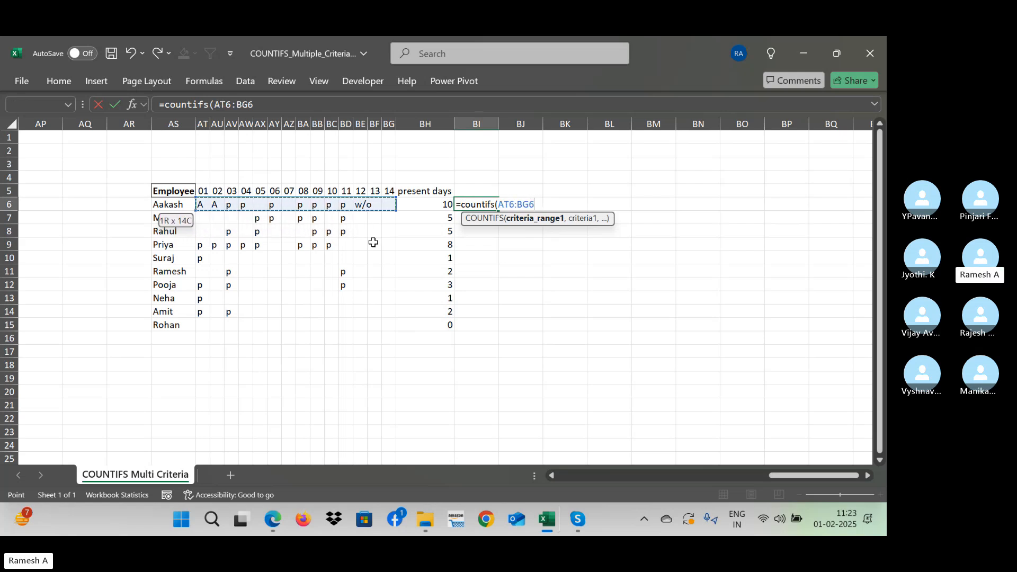
{"action": "type", "text": ","}
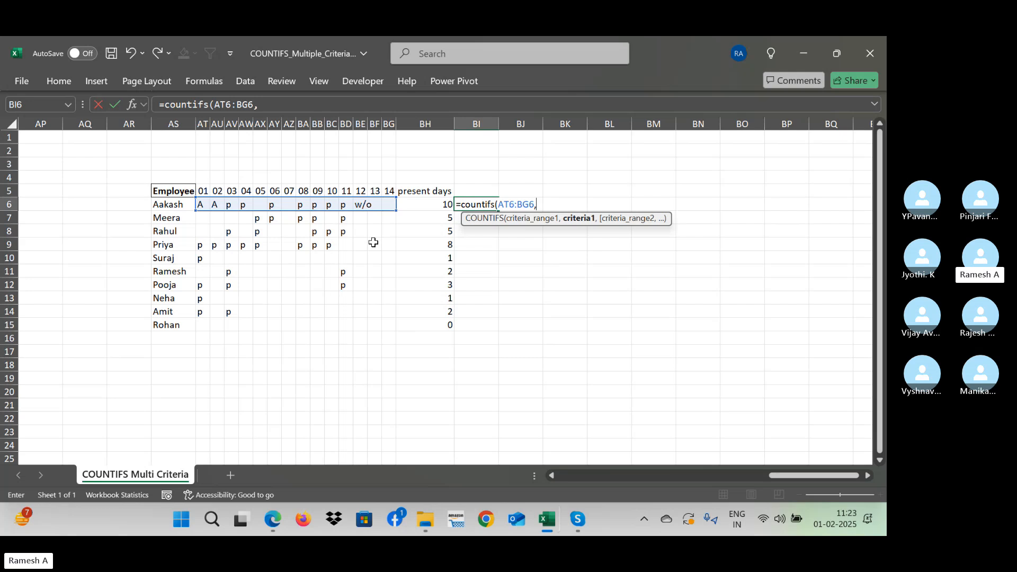
{"action": "type", "text": "p"}
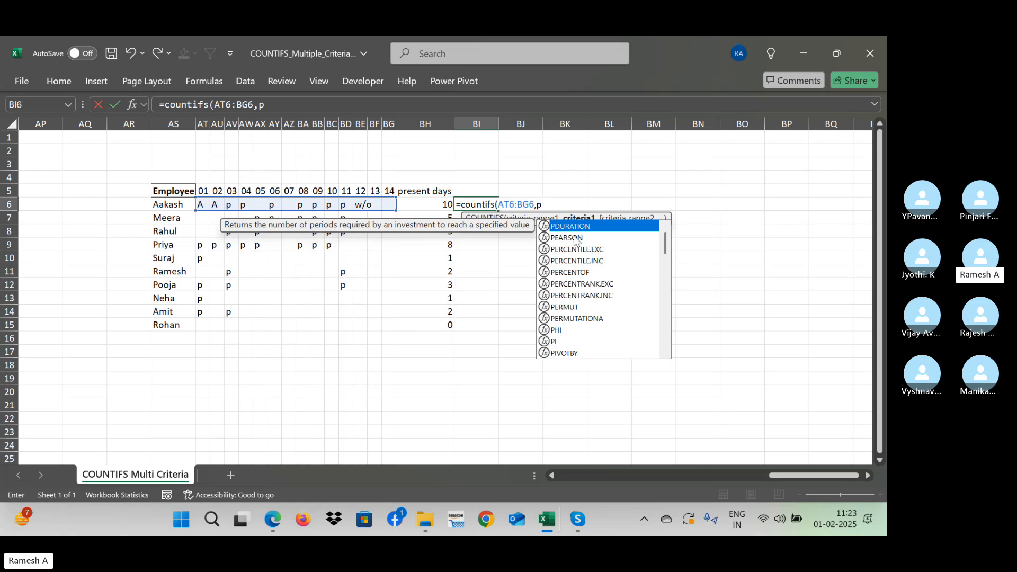
{"action": "key", "text": "BackSpace"}
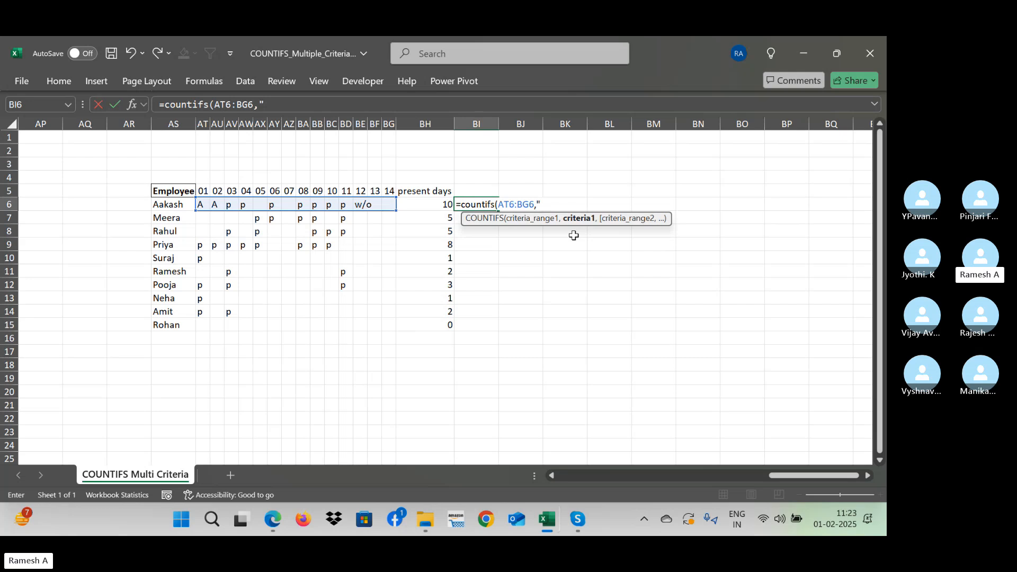
{"action": "key", "text": "BackSpace"}
{"action": "type", "text": "P\")"}
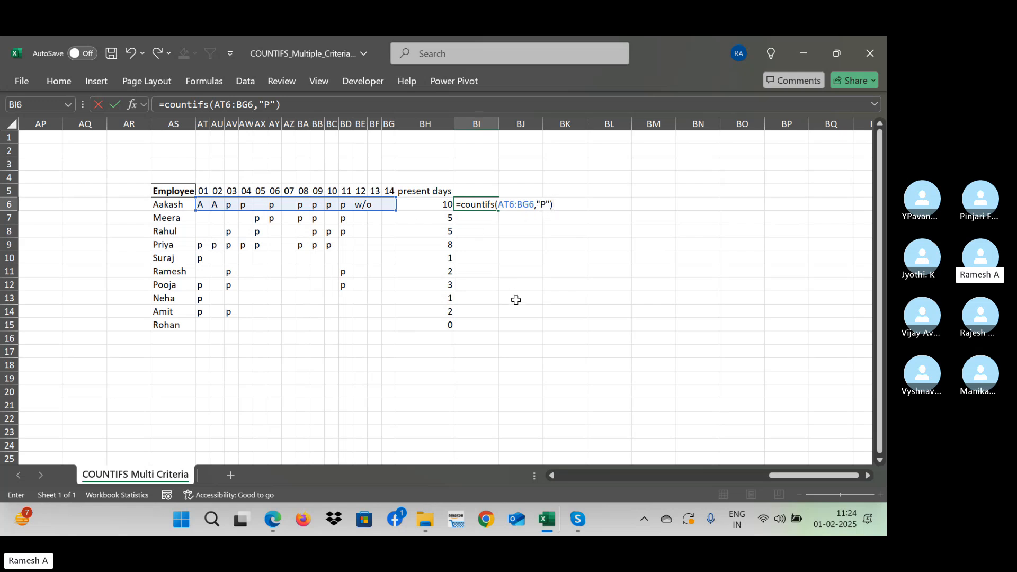
{"action": "key", "text": "Return"}
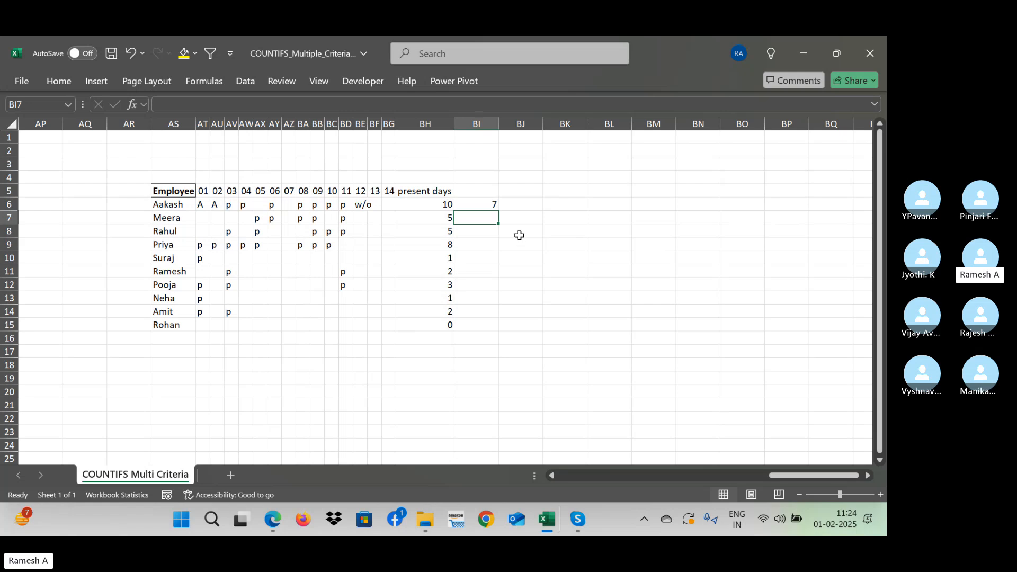
- Fill the COUNTIFS formula from BI6 down to BI15 for all employees
{"action": "left_click", "coordinate": [493, 207]}
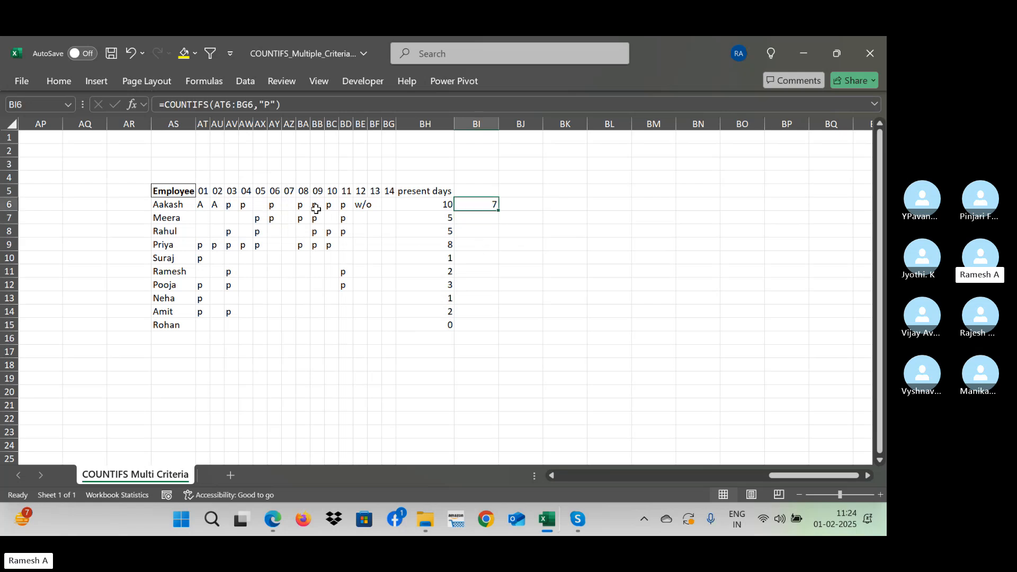
{"action": "double_click", "coordinate": [501, 212]}
{"action": "left_click", "coordinate": [551, 243]}
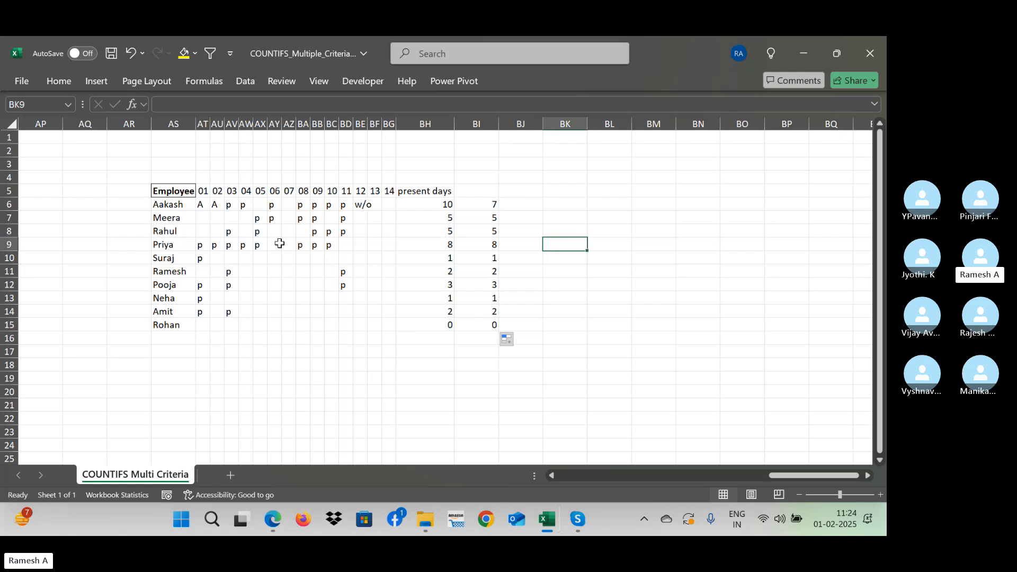
- Mark the second employee in row 7 as absent with "A" under days 02 and 03
{"action": "left_click", "coordinate": [232, 218]}
{"action": "type", "text": "A"}
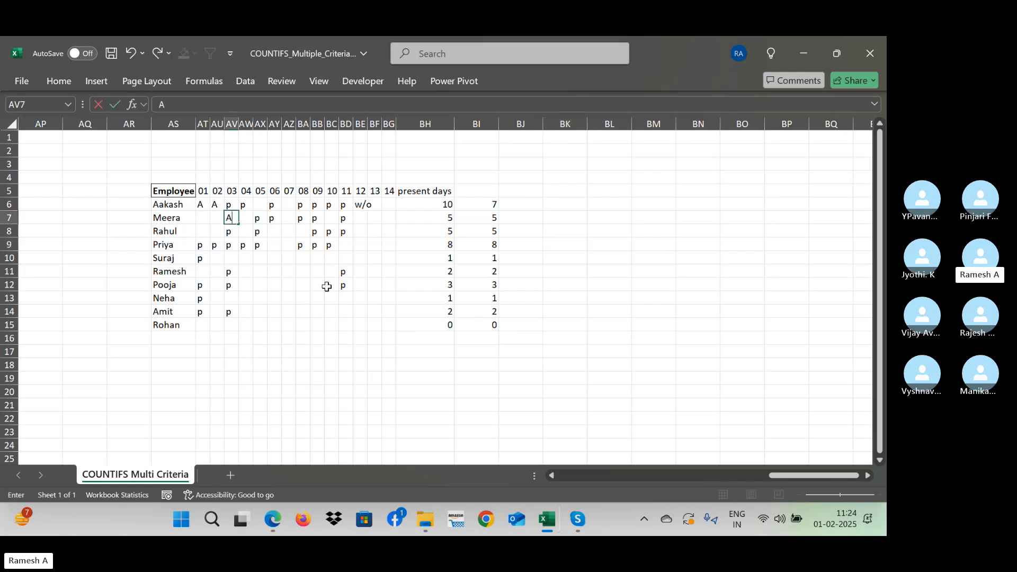
{"action": "key", "text": "Right"}
{"action": "key", "text": "Left"}
{"action": "key", "text": "Left"}
{"action": "type", "text": "A"}
{"action": "key", "text": "Right"}
{"action": "key", "text": "Right"}
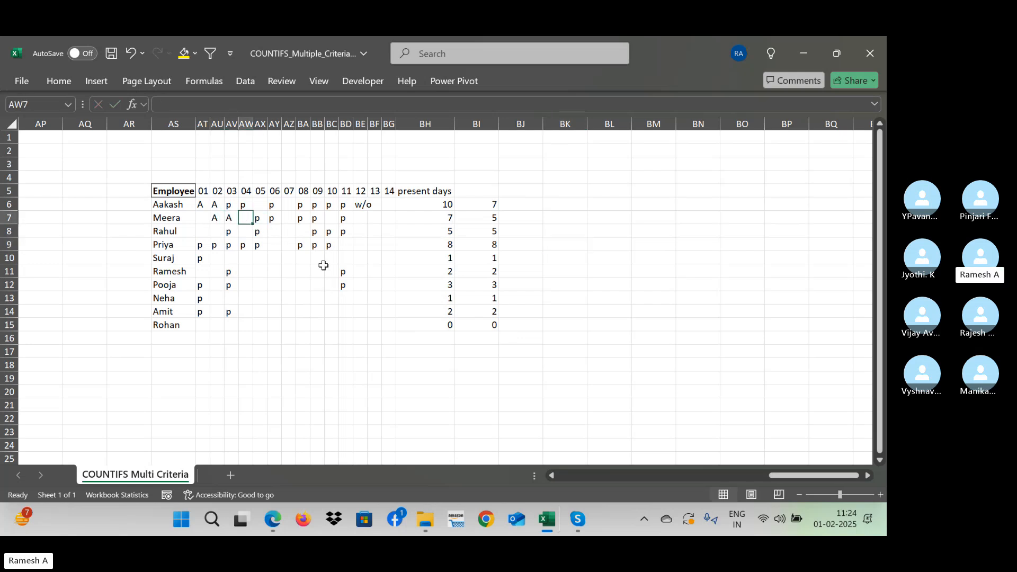
- Label the two result columns by entering "Counta" in BH4 and "Countifs" in BI4
{"action": "left_click", "coordinate": [441, 209]}
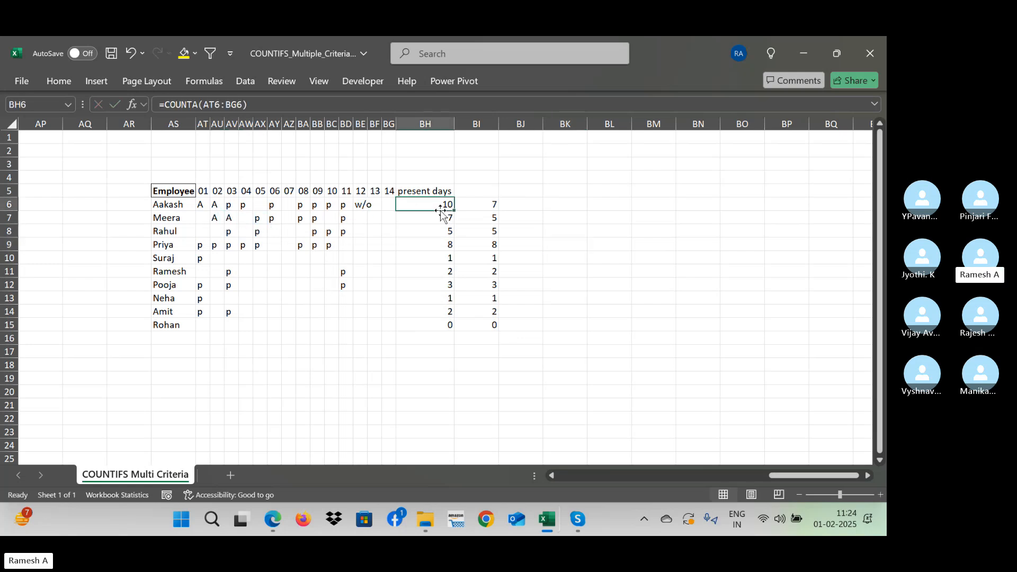
{"action": "left_click", "coordinate": [429, 178]}
{"action": "type", "text": "Counta"}
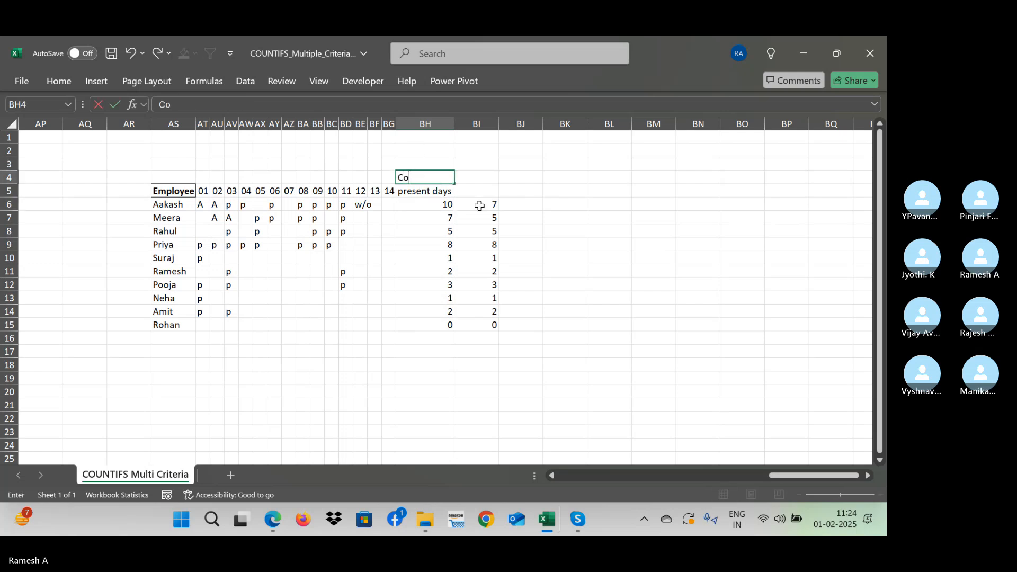
{"action": "key", "text": "Return"}
{"action": "key", "text": "Up"}
{"action": "key", "text": "Right"}
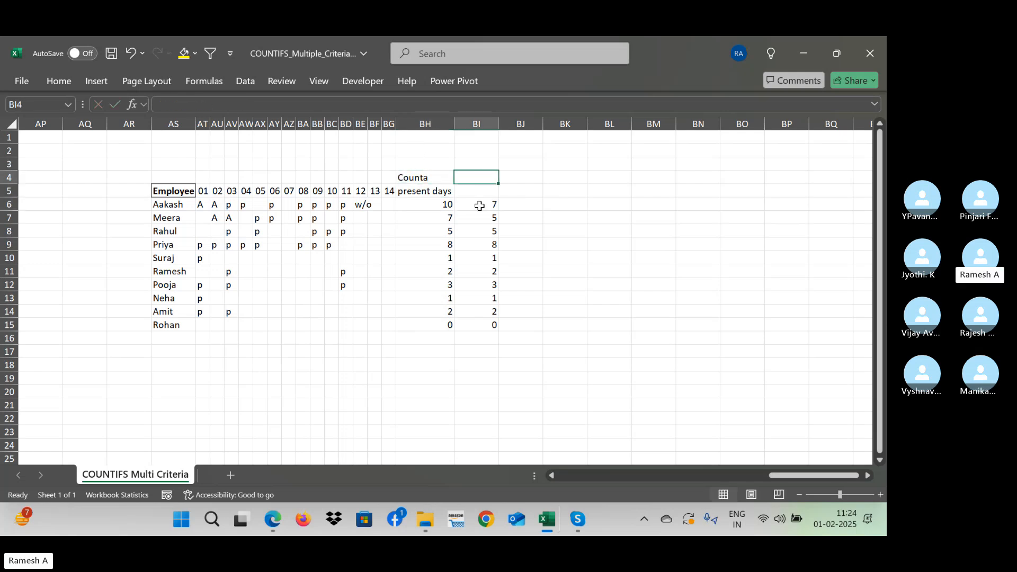
{"action": "type", "text": "Countif"}
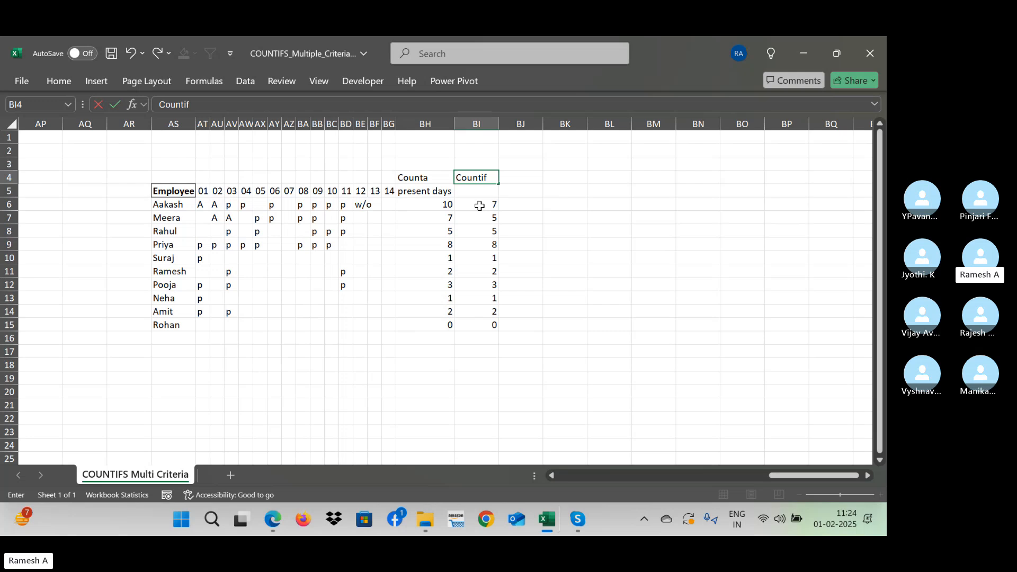
{"action": "type", "text": "s"}
{"action": "key", "text": "Return"}
{"action": "key", "text": "Left"}
{"action": "key", "text": "Up"}
{"action": "key", "text": "Right"}
{"action": "key", "text": "Down"}
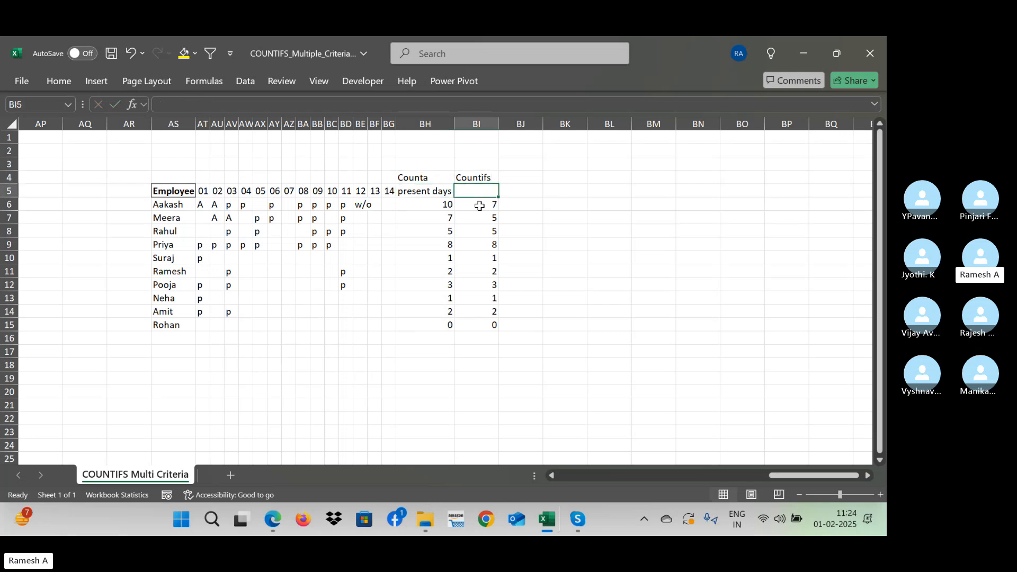
- Enter "a" under days 12 and 13 for the second employee in row 7
{"action": "key", "text": "Down"}
{"action": "key", "text": "Down"}
{"action": "key", "text": "Left"}
{"action": "key", "text": "Left"}
{"action": "key", "text": "Left"}
{"action": "key", "text": "Left"}
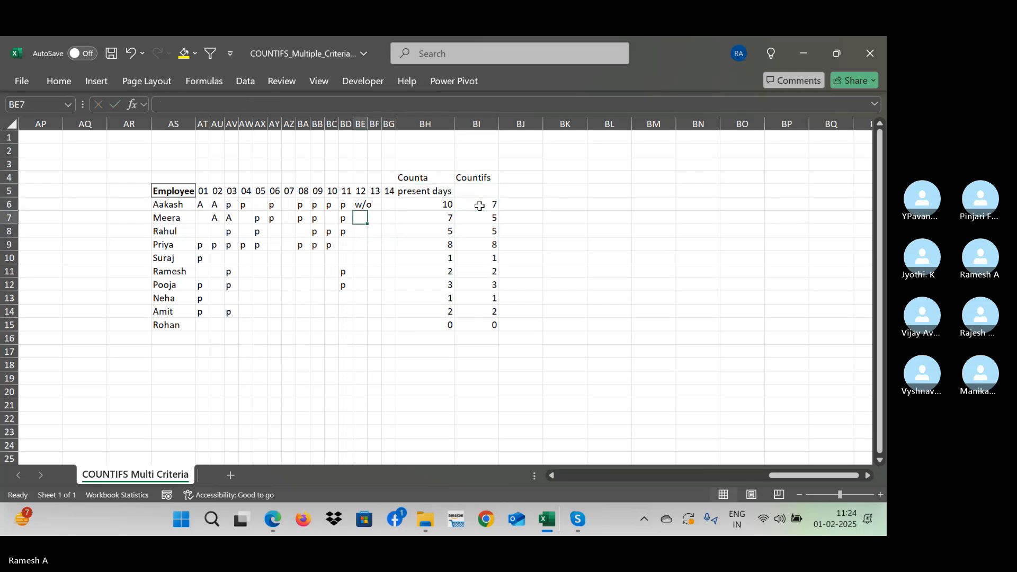
{"action": "type", "text": "a"}
{"action": "key", "text": "Right"}
{"action": "type", "text": "a"}
{"action": "key", "text": "Down"}
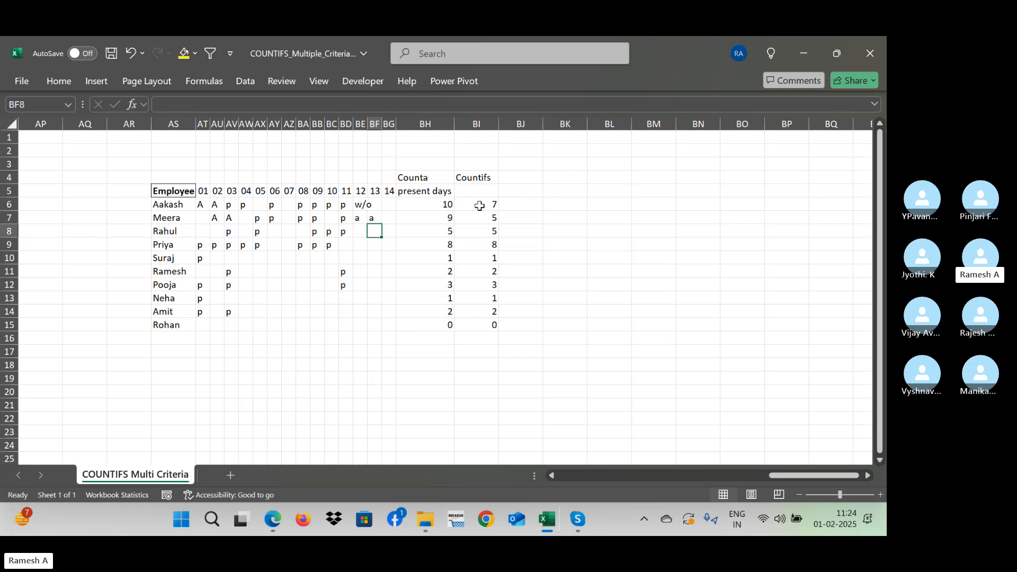
- Enter "a" under day 12 for the third employee in row 8 and select the day 07 cell
{"action": "key", "text": "Left"}
{"action": "type", "text": "a"}
{"action": "key", "text": "Down"}
{"action": "key", "text": "Left"}
{"action": "key", "text": "Left"}
{"action": "key", "text": "Left"}
{"action": "key", "text": "Left"}
{"action": "key", "text": "Up"}
{"action": "key", "text": "Left"}
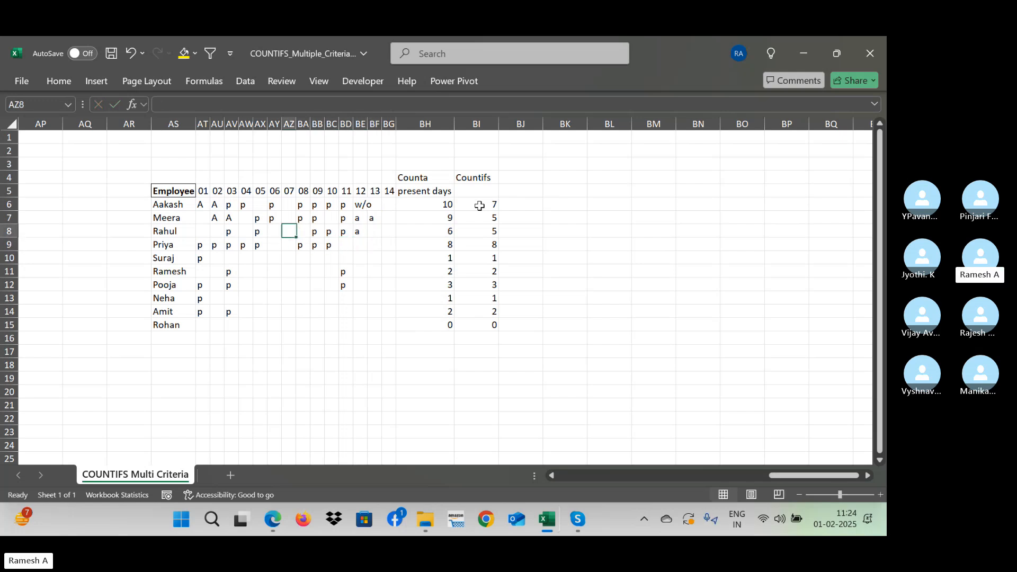
- Enter "w/p" under day 07 for the third employee in row 8
{"action": "type", "text": "w/p"}
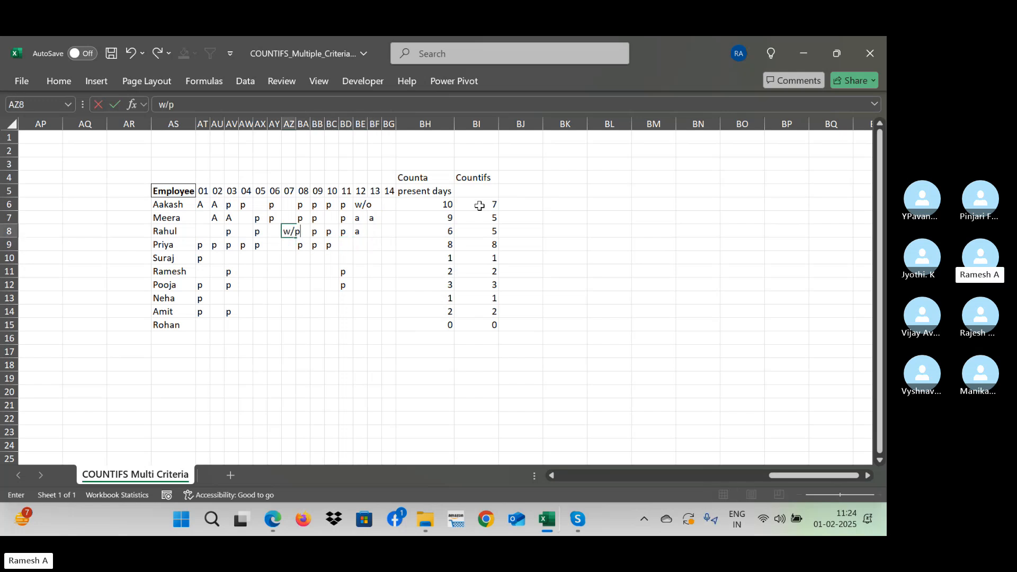
{"action": "key", "text": "Return"}
- Enter the heading "No of presents" in BI5 above the COUNTIFS results
{"action": "key", "text": "Right"}
{"action": "key", "text": "Right"}
{"action": "key", "text": "Right"}
{"action": "key", "text": "Right"}
{"action": "key", "text": "Right"}
{"action": "key", "text": "Right"}
{"action": "key", "text": "Right"}
{"action": "key", "text": "Right"}
{"action": "key", "text": "Right"}
{"action": "key", "text": "Right"}
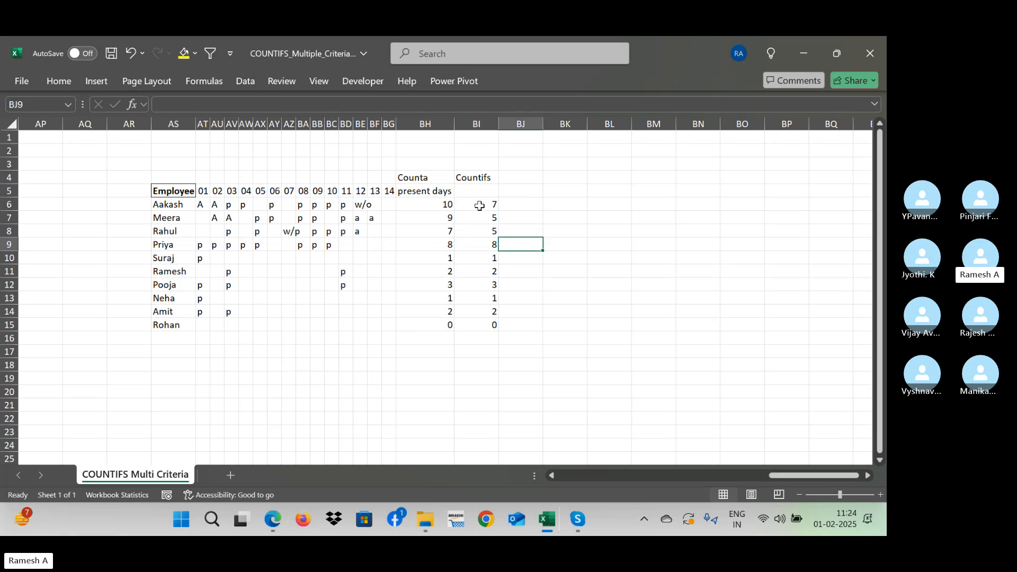
{"action": "key", "text": "Left"}
{"action": "key", "text": "Up"}
{"action": "key", "text": "Up"}
{"action": "key", "text": "Up"}
{"action": "key", "text": "Down"}
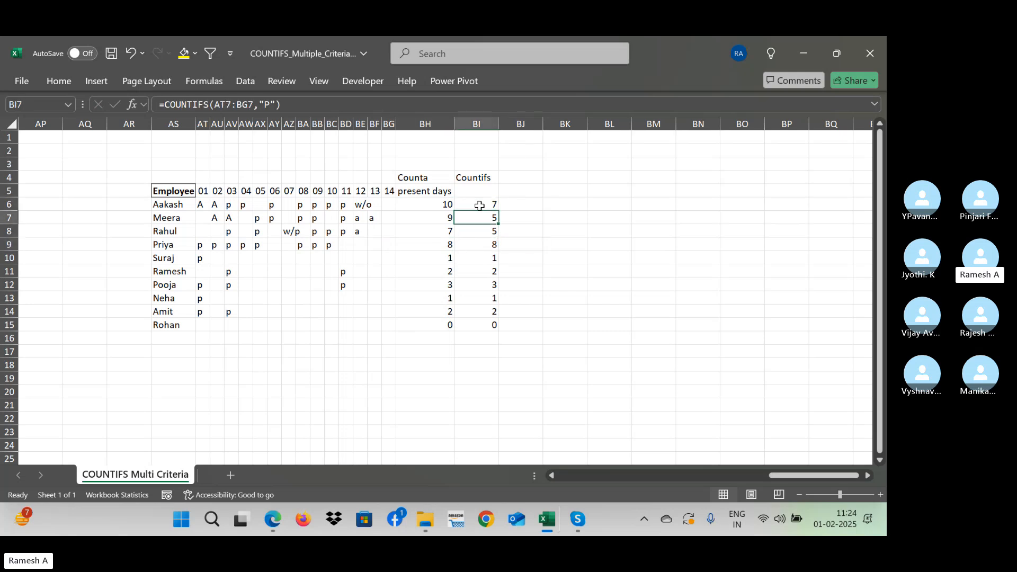
{"action": "key", "text": "Up"}
{"action": "key", "text": "Up"}
{"action": "type", "text": "No"}
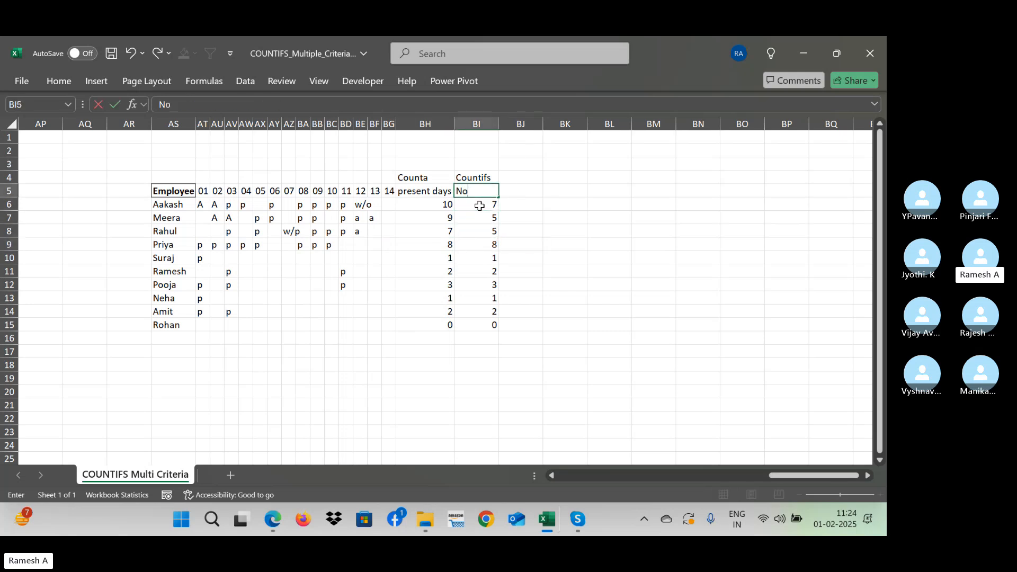
{"action": "type", "text": " of presents"}
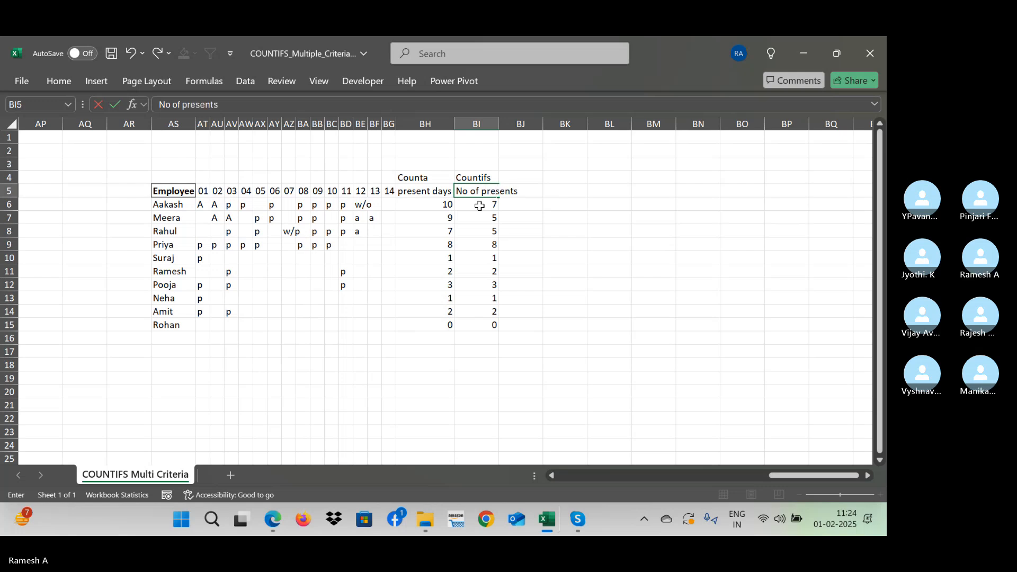
{"action": "key", "text": "Return"}
- Copy the "Countifs" label from BI4 to BJ4 and enter the heading "Absents" in BJ5
{"action": "key", "text": "Up"}
{"action": "key", "text": "Up"}
{"action": "key", "text": "Right"}
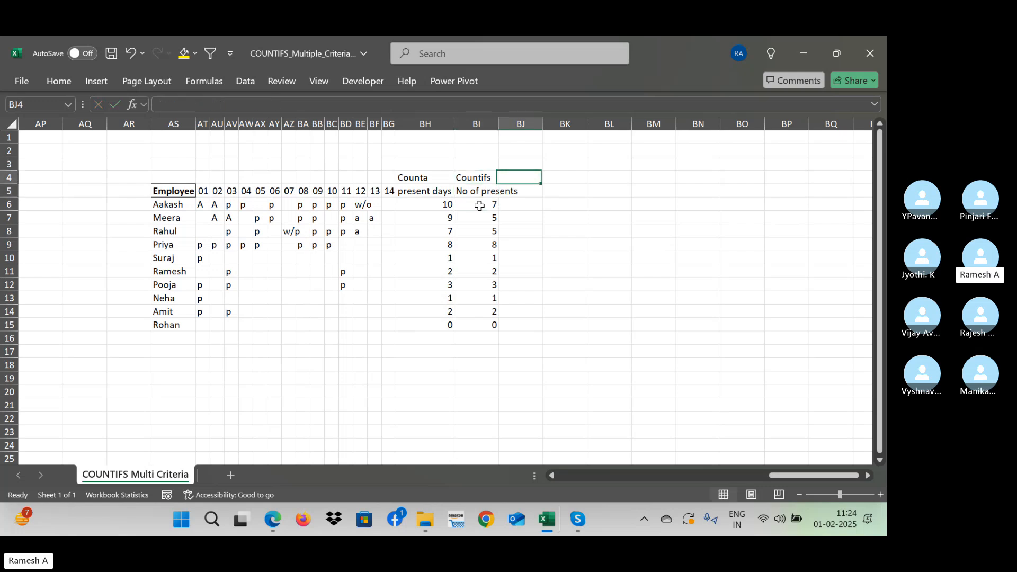
{"action": "key", "text": "Down"}
{"action": "key", "text": "Up"}
{"action": "key", "text": "Left"}
{"action": "key", "text": "ctrl+c"}
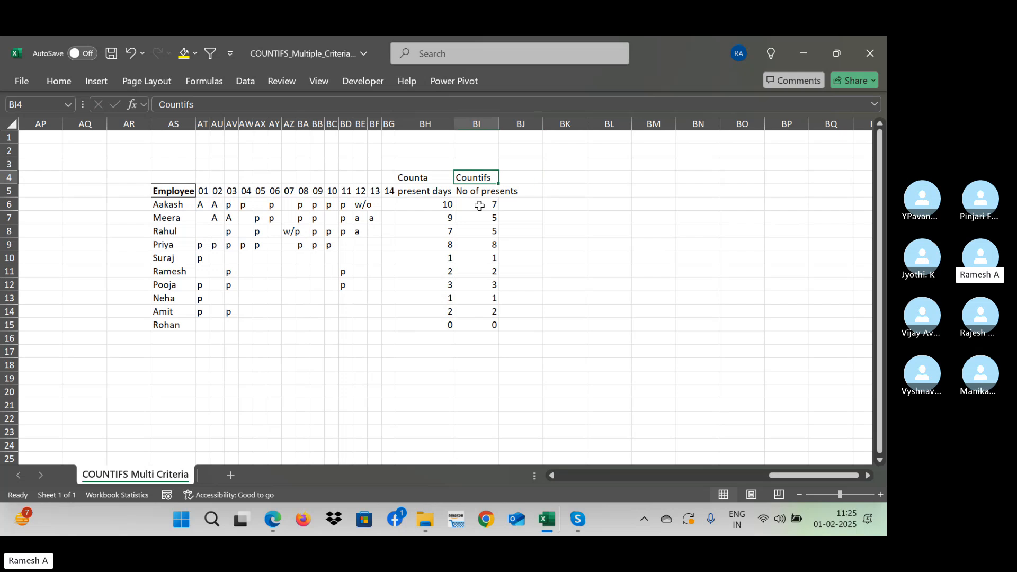
{"action": "key", "text": "Right"}
{"action": "key", "text": "ctrl+v"}
{"action": "key", "text": "Down"}
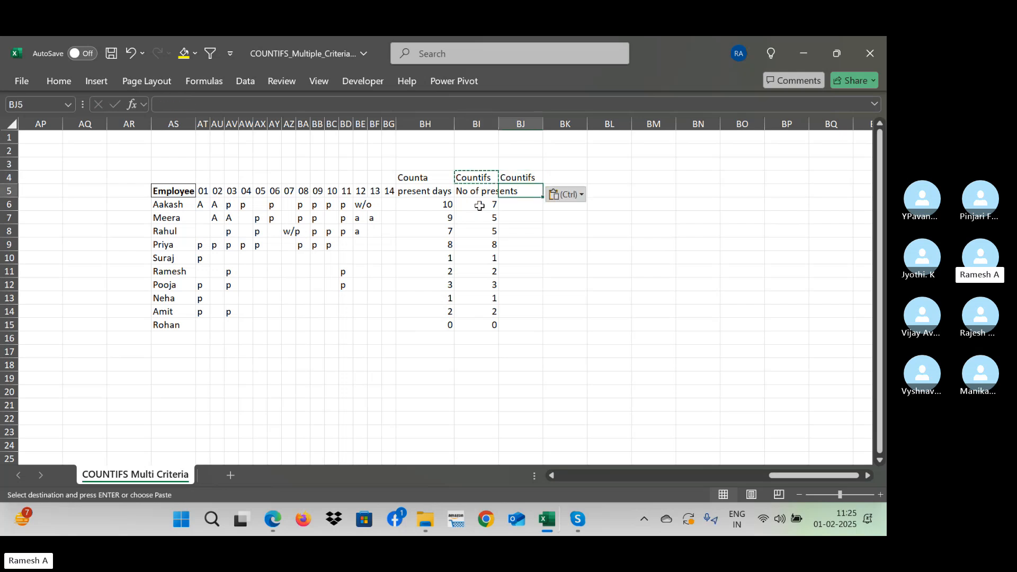
{"action": "type", "text": "Absent"}
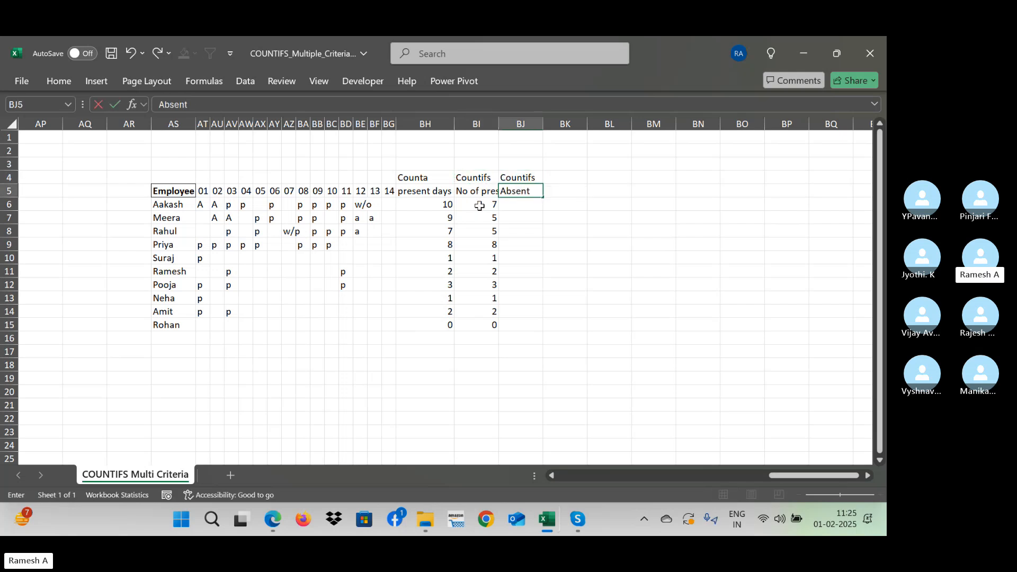
{"action": "type", "text": "s"}
{"action": "key", "text": "Return"}
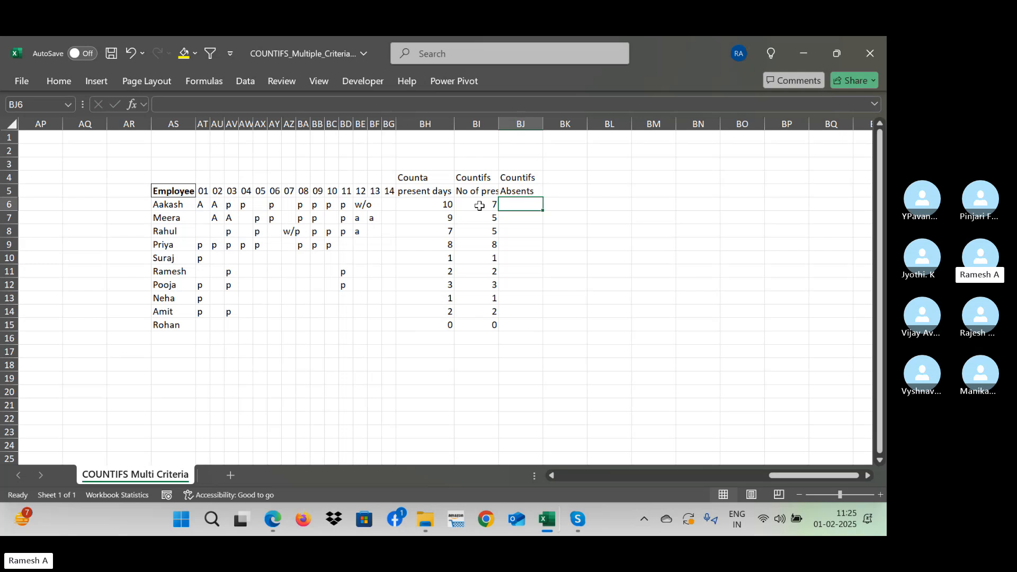
- Enter =COUNTIFS(AT6:BG6,"A") in BJ6 to count the first employee's absences
{"action": "type", "text": "="}
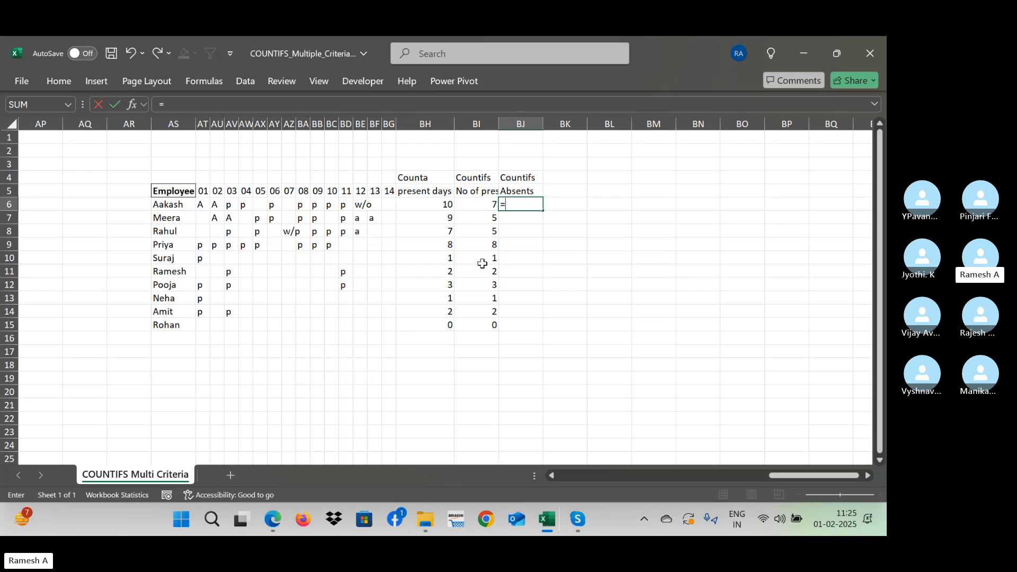
{"action": "type", "text": "coun"}
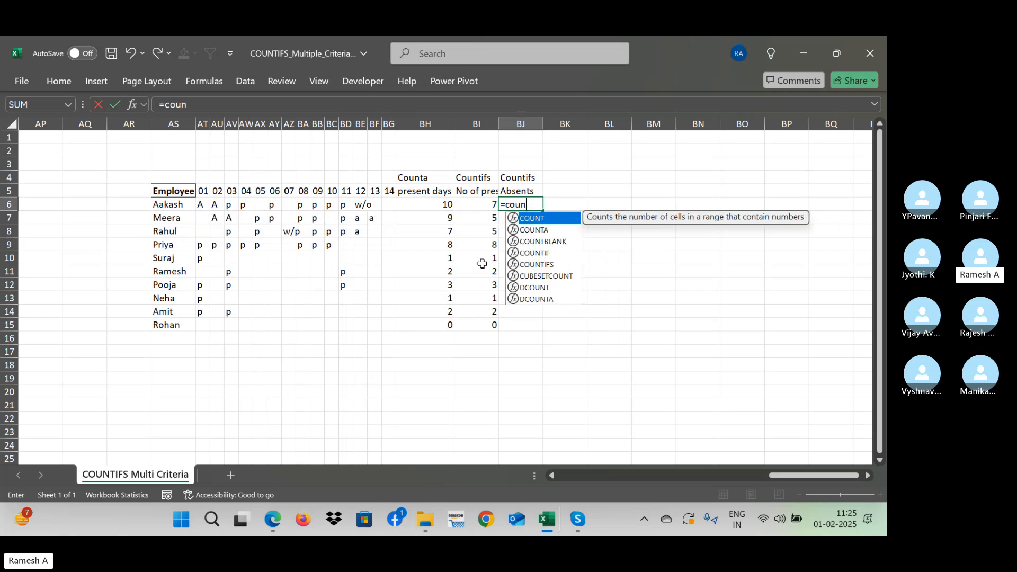
{"action": "type", "text": "tifs("}
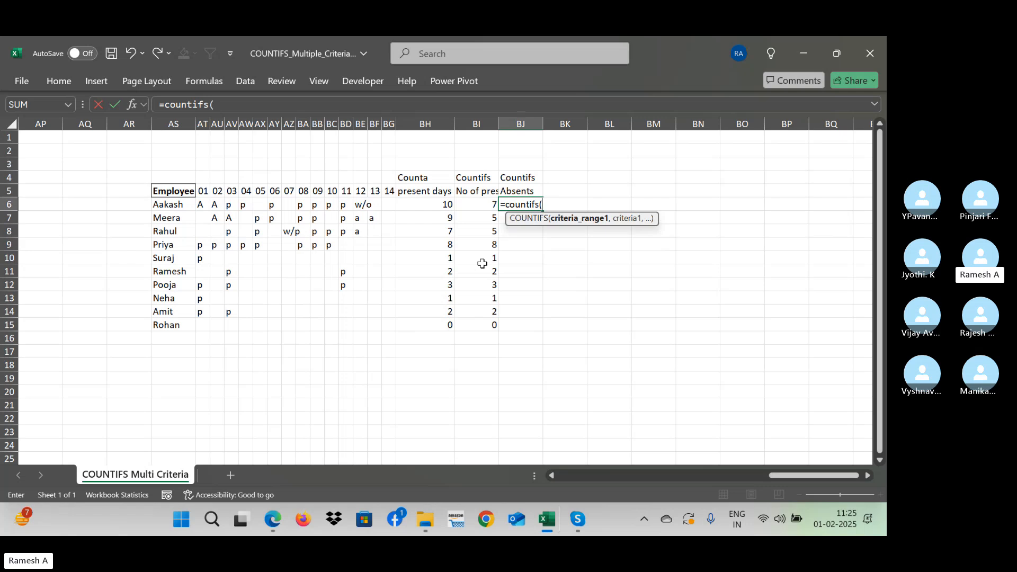
{"action": "key", "text": "Left"}
{"action": "key", "text": "Left"}
{"action": "key", "text": "Left"}
{"action": "key", "text": "shift+Left"}
{"action": "key", "text": "shift+Left"}
{"action": "key", "text": "shift+Left"}
{"action": "key", "text": "shift+Left"}
{"action": "key", "text": "shift+Left"}
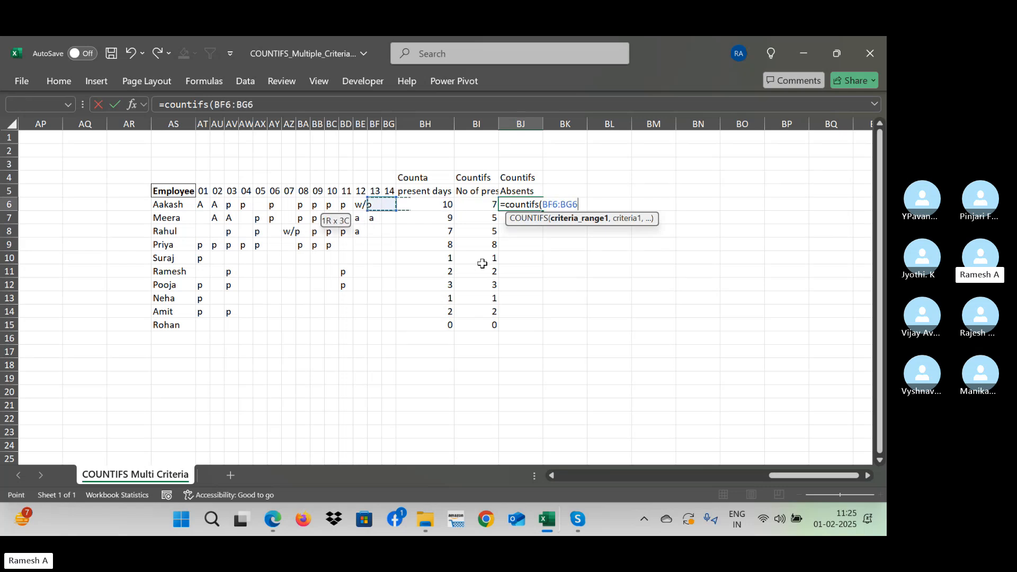
{"action": "key", "text": "shift+Left"}
{"action": "key", "text": "shift+Left"}
{"action": "key", "text": "shift+Left"}
{"action": "key", "text": "shift+Left"}
{"action": "key", "text": "shift+Left"}
{"action": "key", "text": "shift+Left"}
{"action": "key", "text": "shift+Left"}
{"action": "key", "text": "shift+Left"}
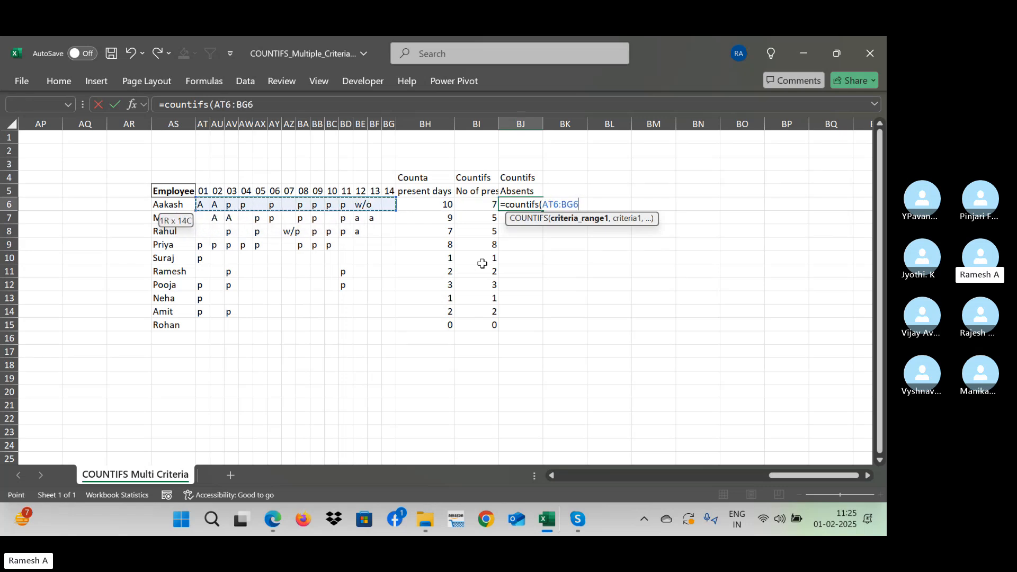
{"action": "type", "text": ","}
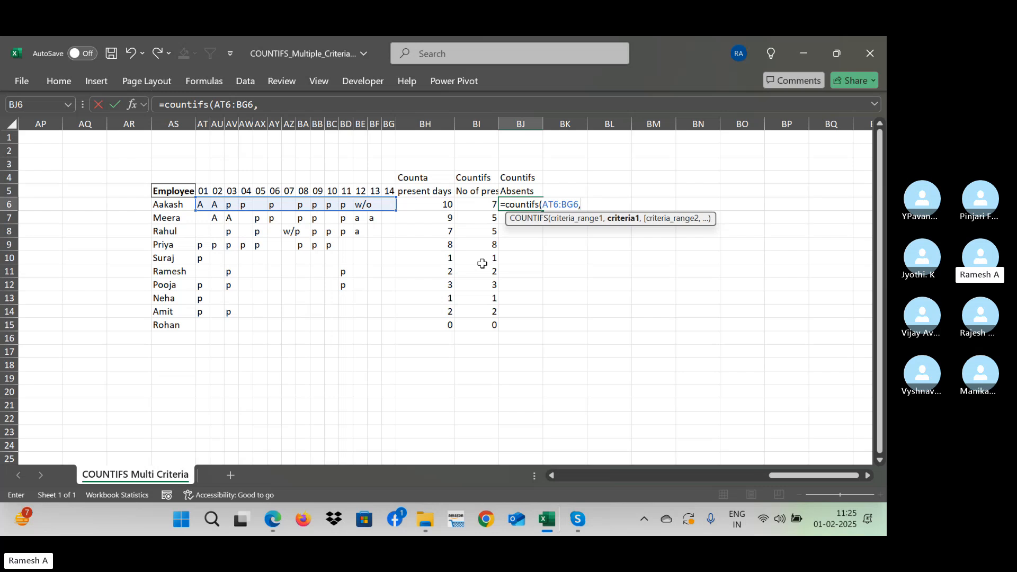
{"action": "type", "text": "\"A\")"}
{"action": "key", "text": "Return"}
- Fill the absence formula from BJ6 down through BJ15 for all employees
{"action": "key", "text": "Up"}
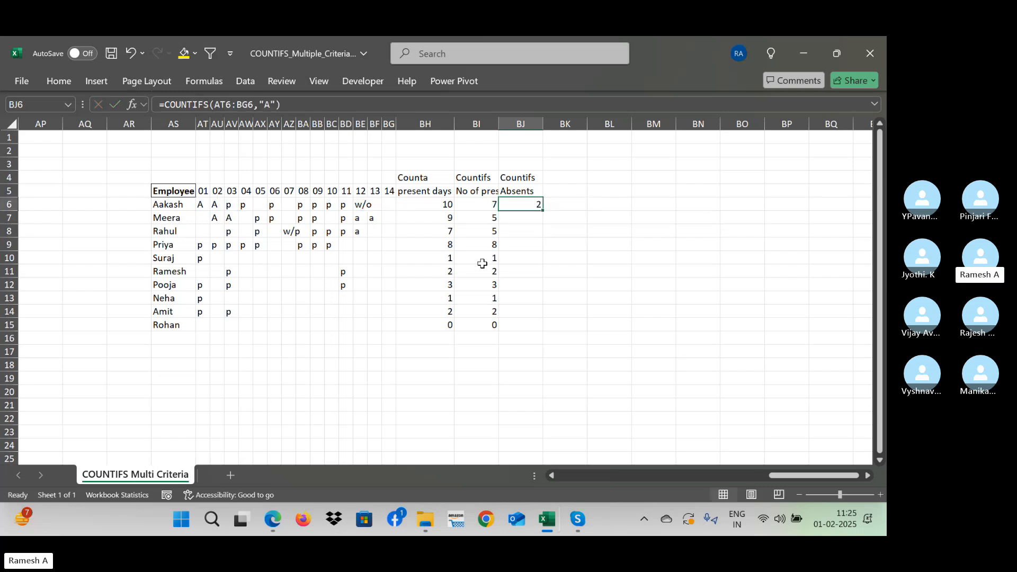
{"action": "key", "text": "shift+Down"}
{"action": "key", "text": "shift+Down"}
{"action": "key", "text": "shift+Down"}
{"action": "key", "text": "shift+Down"}
{"action": "key", "text": "shift+Down"}
{"action": "key", "text": "shift+Down"}
{"action": "key", "text": "shift+Down"}
{"action": "key", "text": "shift+Down"}
{"action": "key", "text": "shift+Down"}
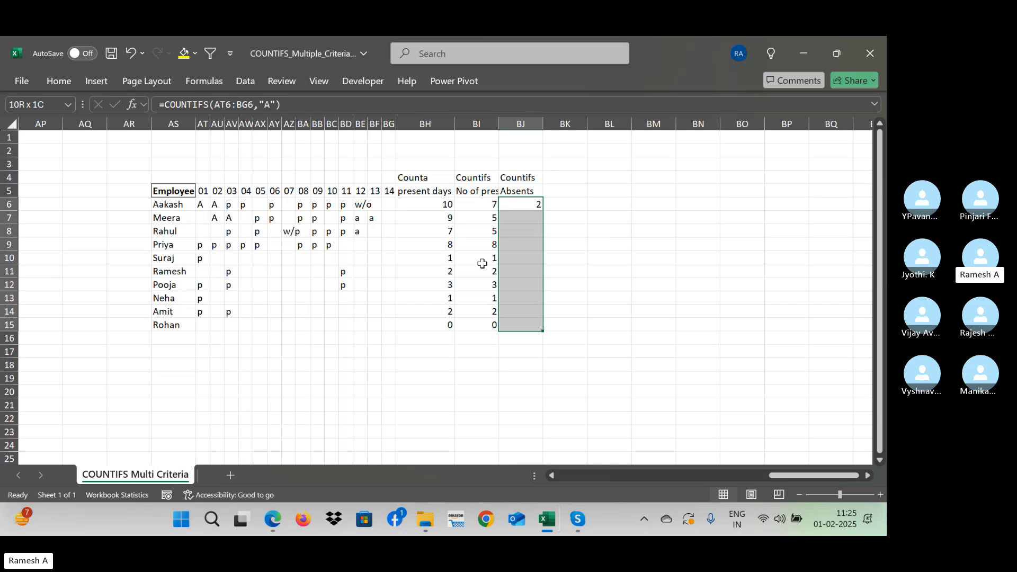
{"action": "key", "text": "ctrl+d"}
- Review the absence formulas and counts in BJ6:BJ8 alongside the present-count column
{"action": "key", "text": "Down"}
{"action": "key", "text": "Up"}
{"action": "key", "text": "Down"}
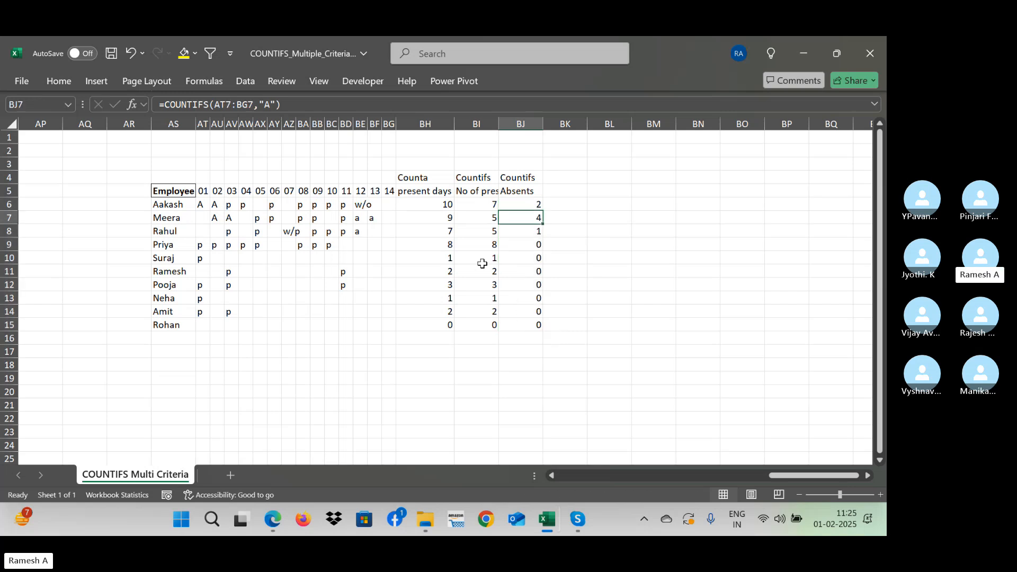
{"action": "key", "text": "Down"}
{"action": "key", "text": "Up"}
{"action": "key", "text": "Up"}
{"action": "key", "text": "Down"}
{"action": "key", "text": "Down"}
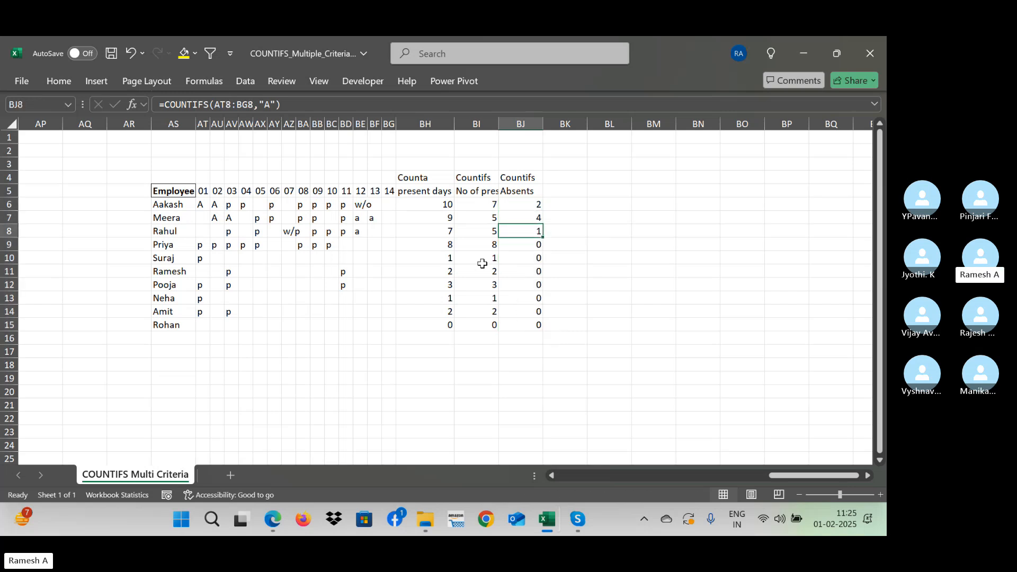
{"action": "key", "text": "Up"}
{"action": "key", "text": "Up"}
{"action": "key", "text": "Up"}
{"action": "key", "text": "Left"}
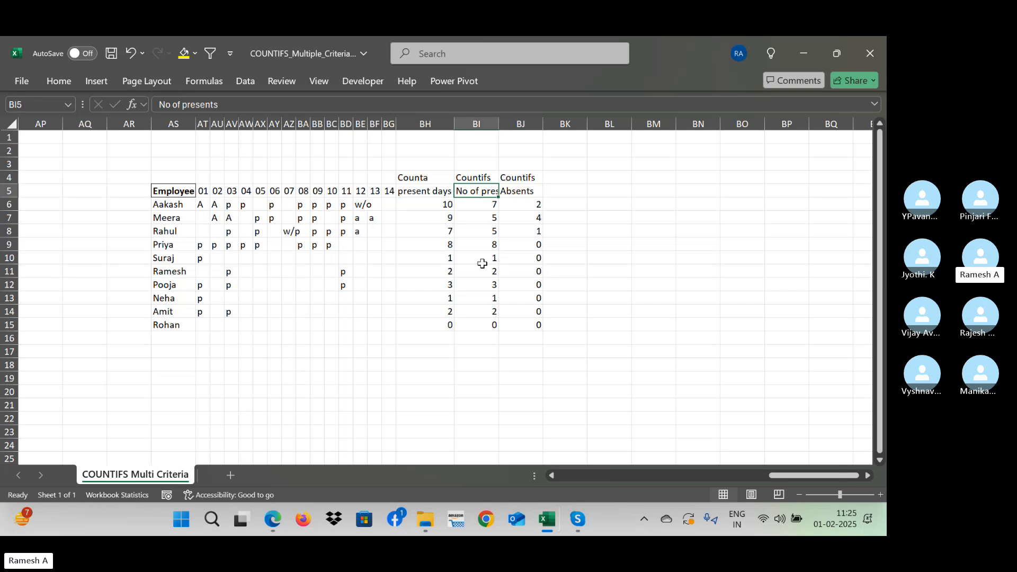
{"action": "key", "text": "Right"}
{"action": "key", "text": "Down"}
{"action": "key", "text": "Down"}
{"action": "key", "text": "Down"}
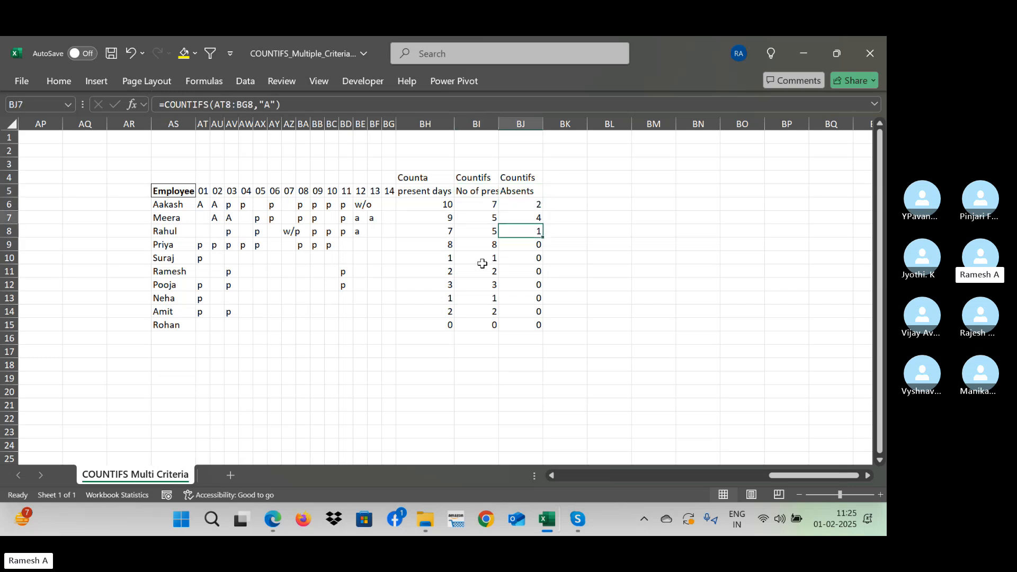
- Enter 50 in cell BN2, above and outside the attendance table
{"action": "key", "text": "Up"}
{"action": "key", "text": "Up"}
{"action": "key", "text": "Up"}
{"action": "key", "text": "Right"}
{"action": "key", "text": "Right"}
{"action": "key", "text": "Right"}
{"action": "key", "text": "Right"}
{"action": "key", "text": "Up"}
{"action": "key", "text": "Up"}
{"action": "key", "text": "Up"}
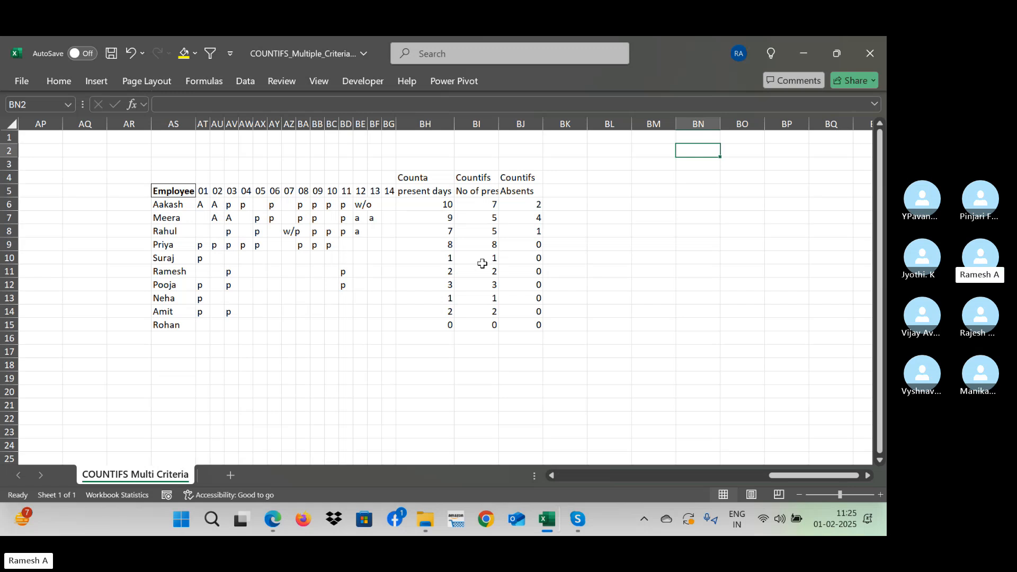
{"action": "type", "text": "50"}
{"action": "key", "text": "Return"}
- Enter the heading "Deductions" in BK5, beside the Absents column
{"action": "key", "text": "Down"}
{"action": "key", "text": "Down"}
{"action": "key", "text": "Down"}
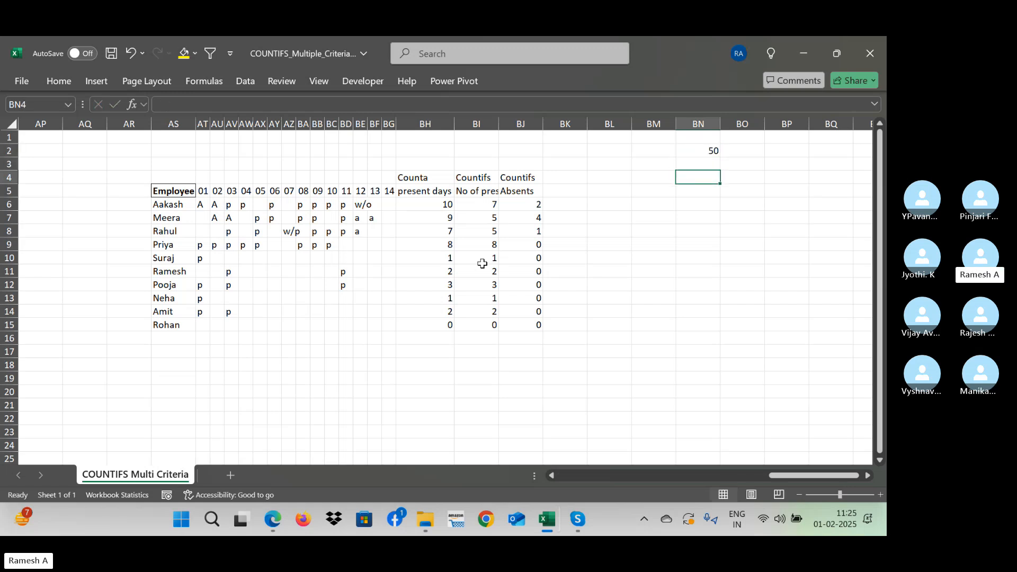
{"action": "key", "text": "Left"}
{"action": "key", "text": "Left"}
{"action": "key", "text": "Left"}
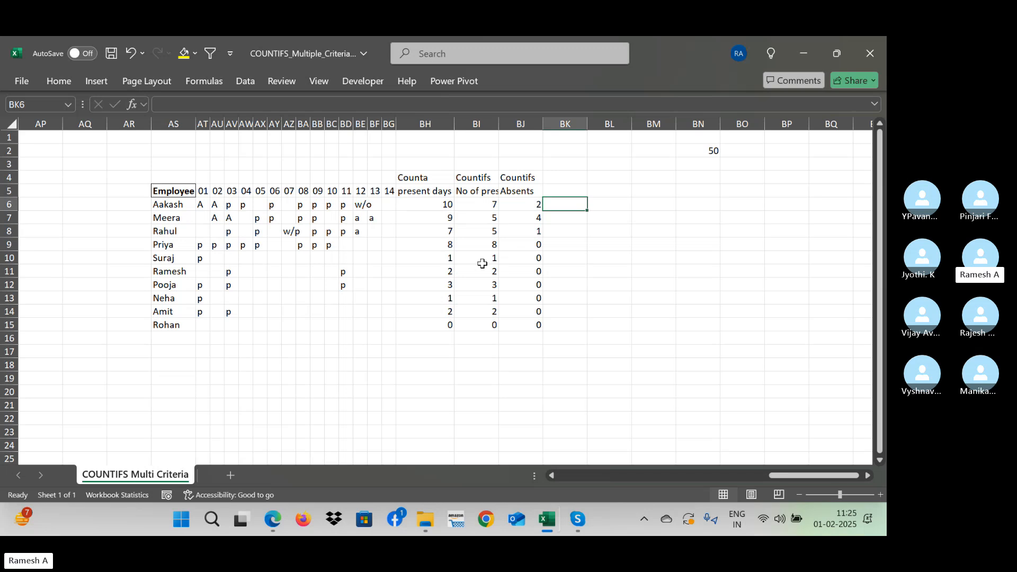
{"action": "key", "text": "Up"}
{"action": "type", "text": "Ded"}
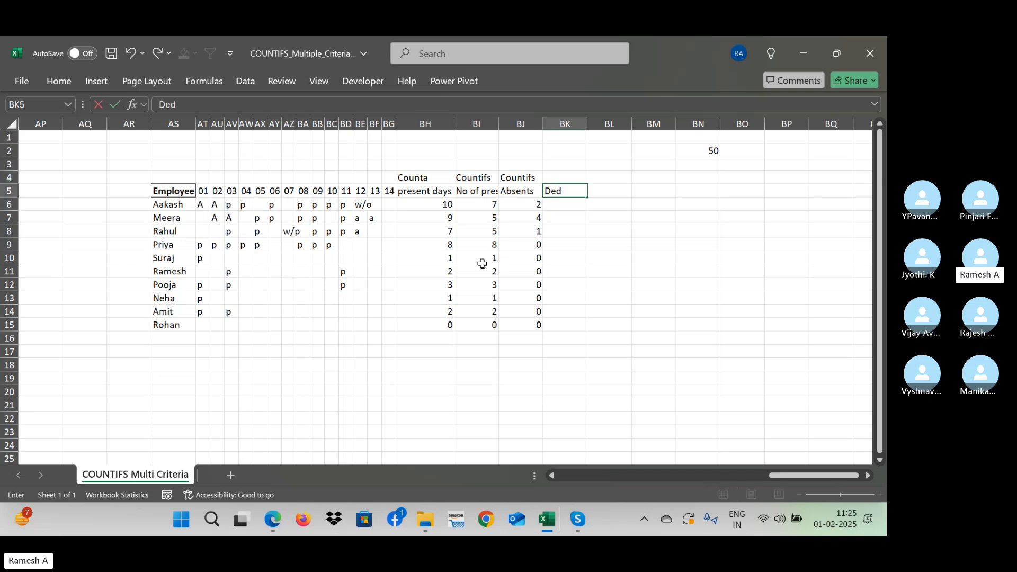
{"action": "type", "text": "uctions"}
{"action": "key", "text": "Return"}
- Enter =BJ6*$BN$2 in BK6, multiplying the first employee's absences by the fixed amount in BN2
{"action": "type", "text": "="}
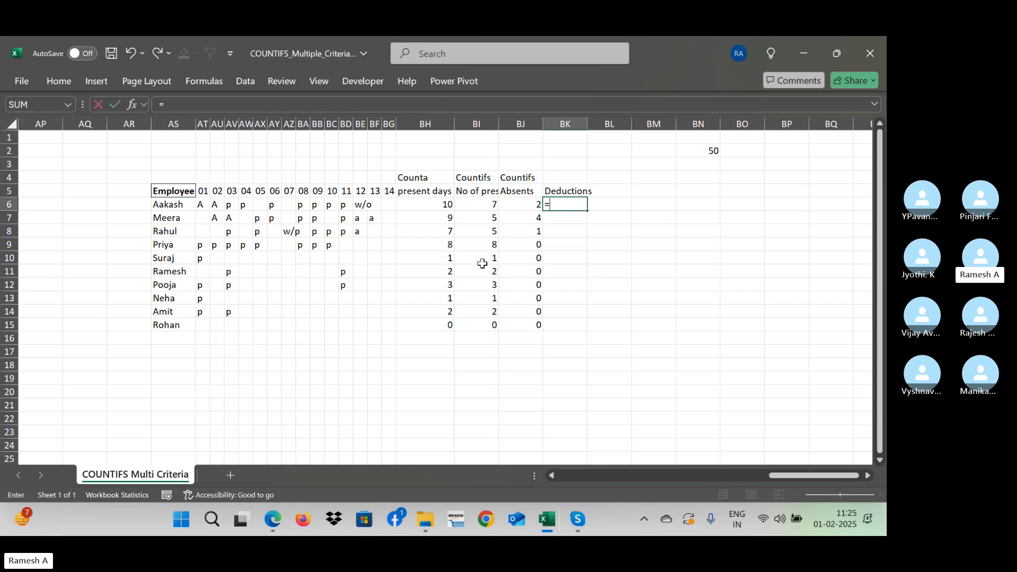
{"action": "key", "text": "Left"}
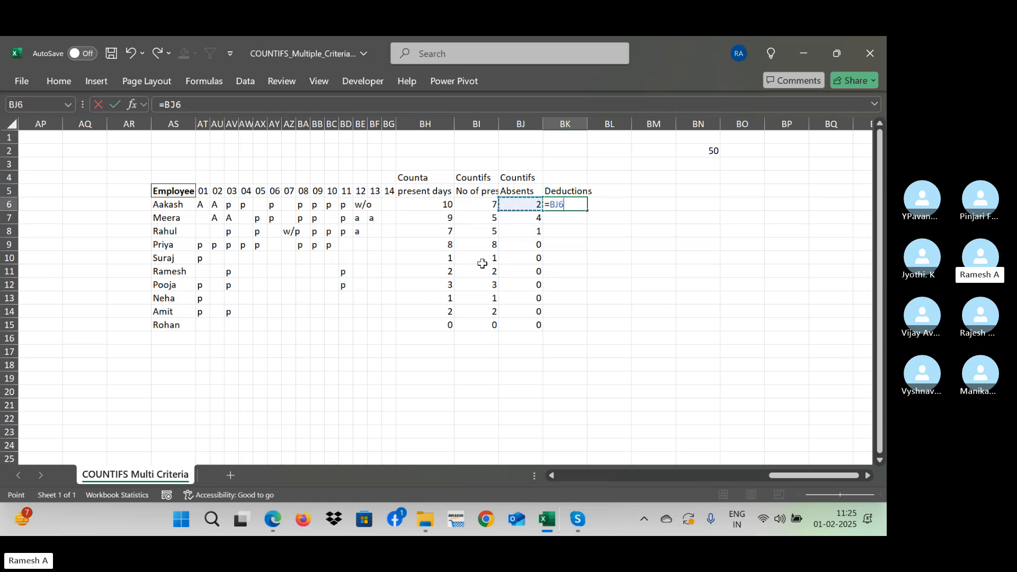
{"action": "type", "text": "P"}
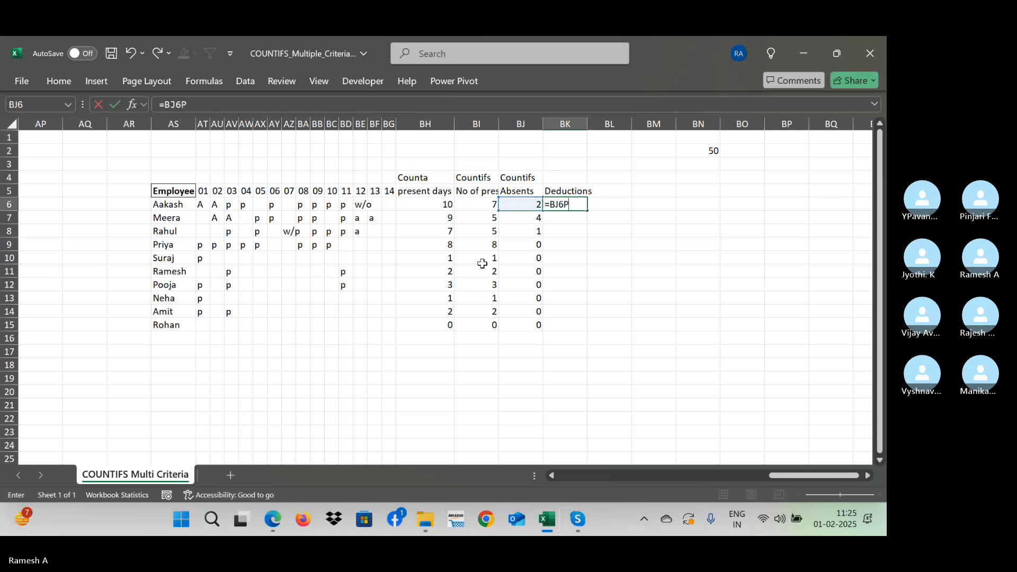
{"action": "key", "text": "BackSpace"}
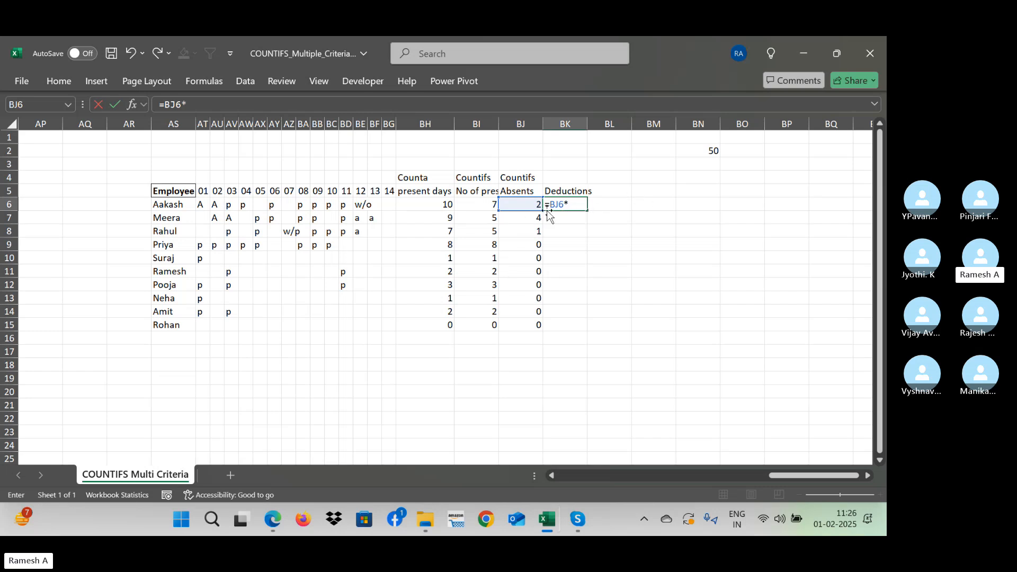
{"action": "left_click", "coordinate": [699, 146]}
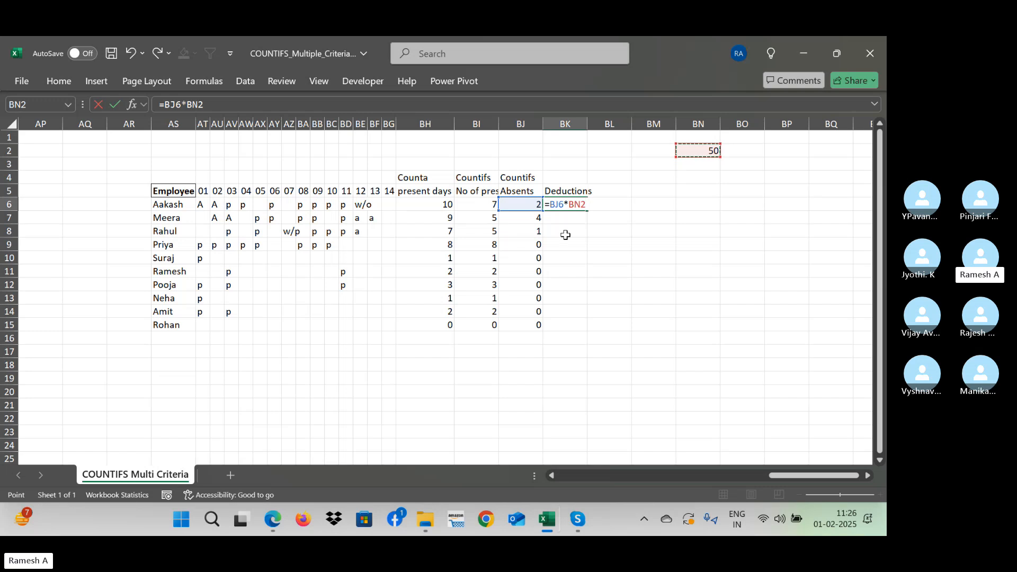
{"action": "key", "text": "F4"}
{"action": "key", "text": "Return"}
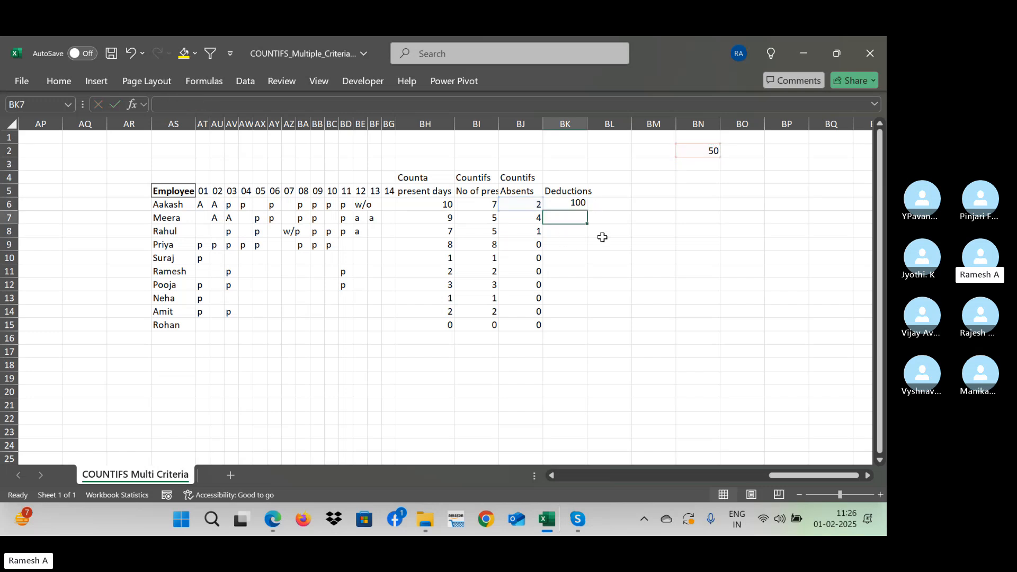
- Fill the deduction formula from BK6 down through BK14
{"action": "key", "text": "Up"}
{"action": "key", "text": "shift+Down"}
{"action": "key", "text": "shift+Down"}
{"action": "key", "text": "shift+Down"}
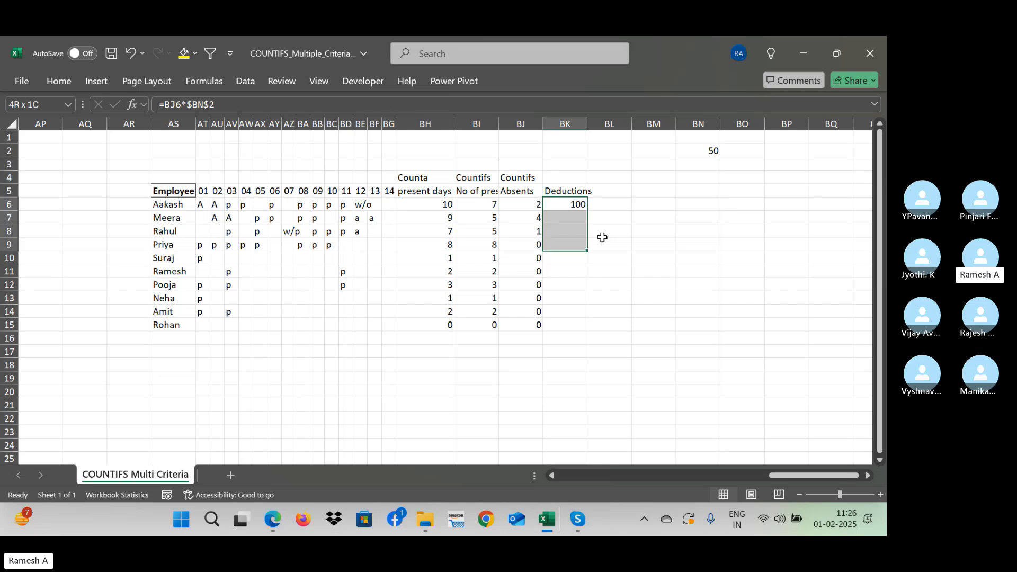
{"action": "key", "text": "ctrl+d"}
{"action": "key", "text": "shift+Down"}
{"action": "key", "text": "shift+Down"}
{"action": "key", "text": "shift+Down"}
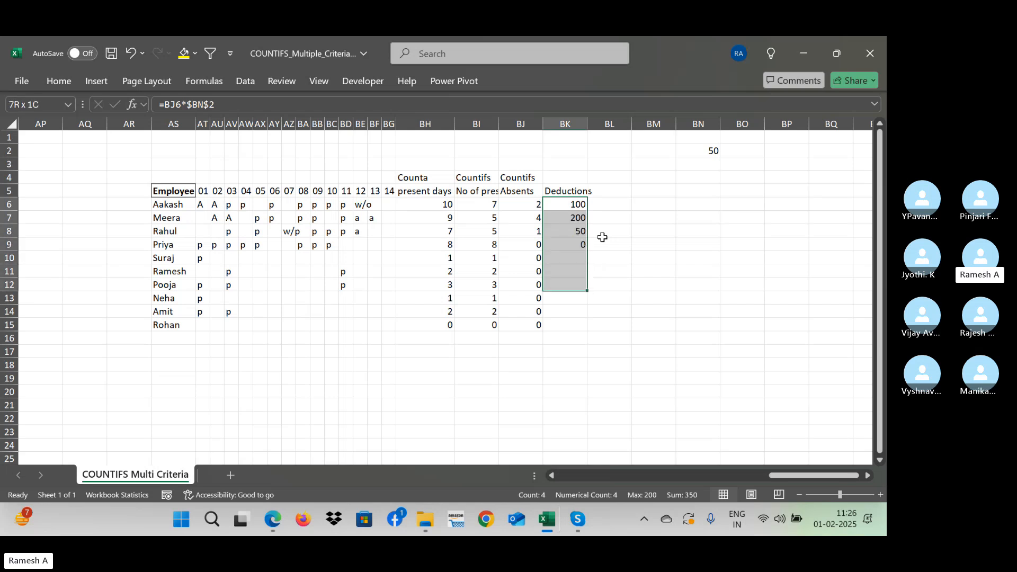
{"action": "key", "text": "ctrl+d"}
{"action": "key", "text": "shift+Down"}
{"action": "key", "text": "shift+Down"}
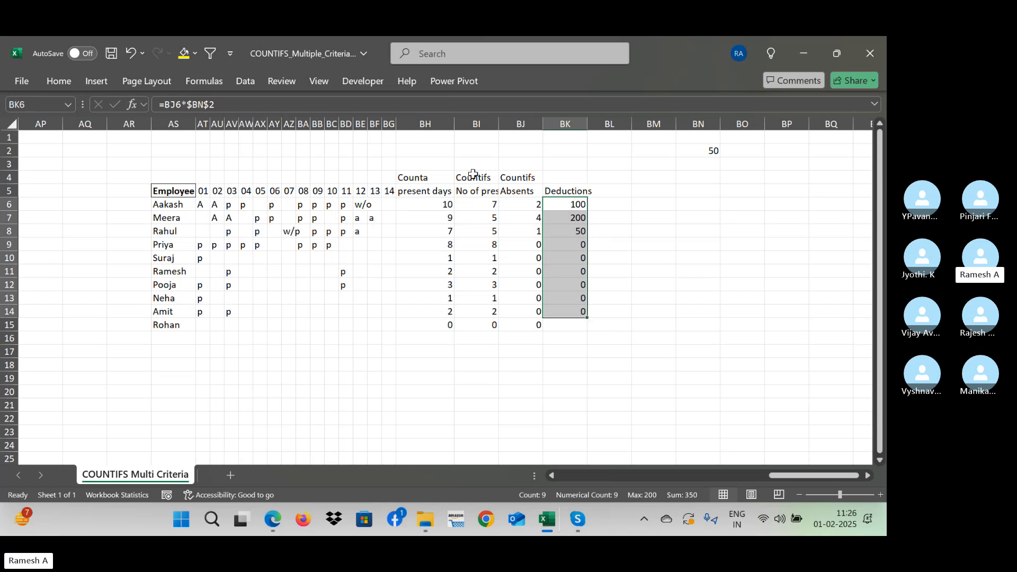
{"action": "left_click", "coordinate": [416, 180]}
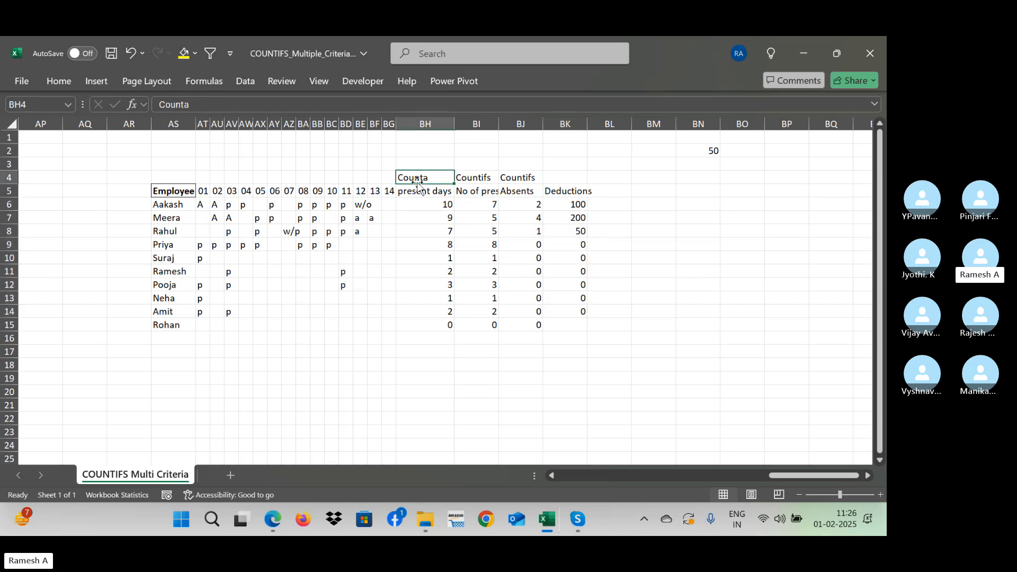
{"action": "left_click", "coordinate": [541, 182]}
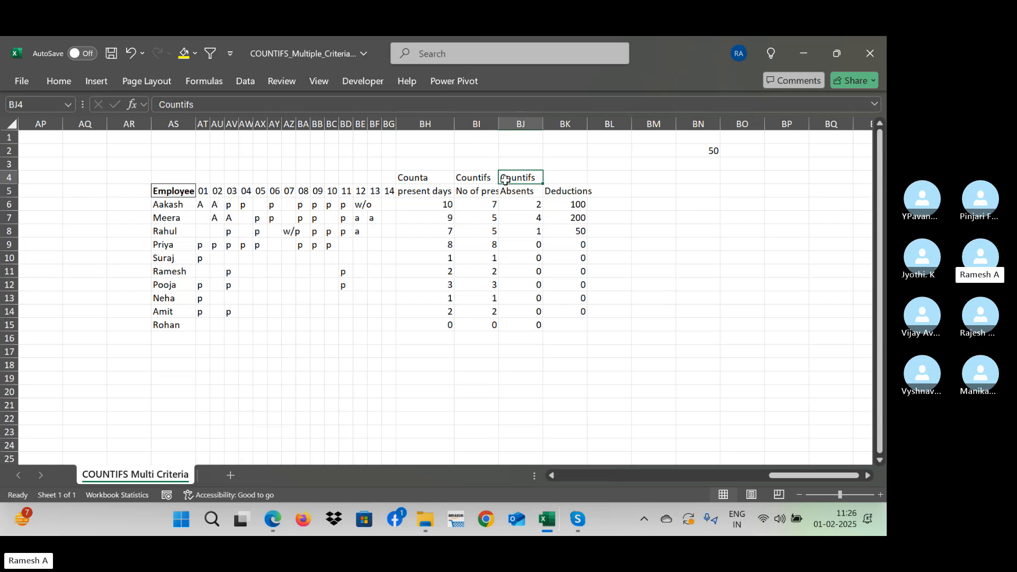
{"action": "left_click", "coordinate": [496, 178]}
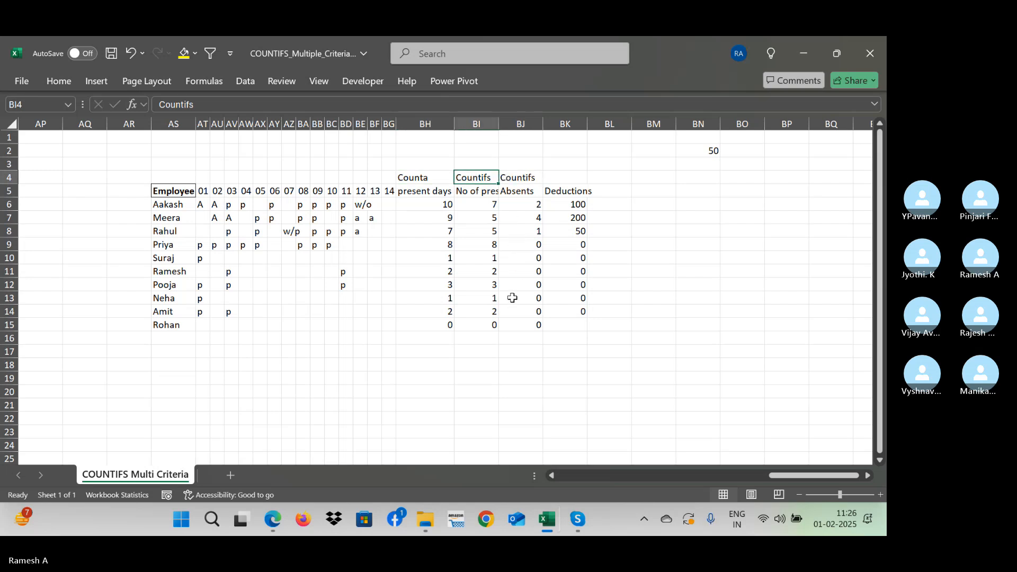
{"action": "key", "text": "Down"}
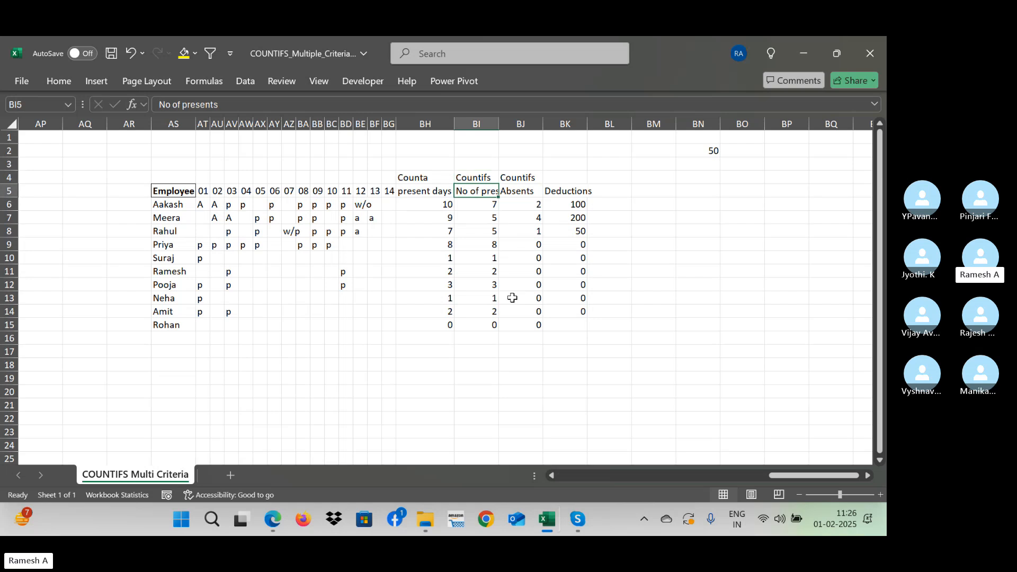
{"action": "key", "text": "Left"}
{"action": "key", "text": "Left"}
{"action": "key", "text": "Left"}
{"action": "key", "text": "ctrl+Left"}
{"action": "key", "text": "ctrl+shift+Down"}
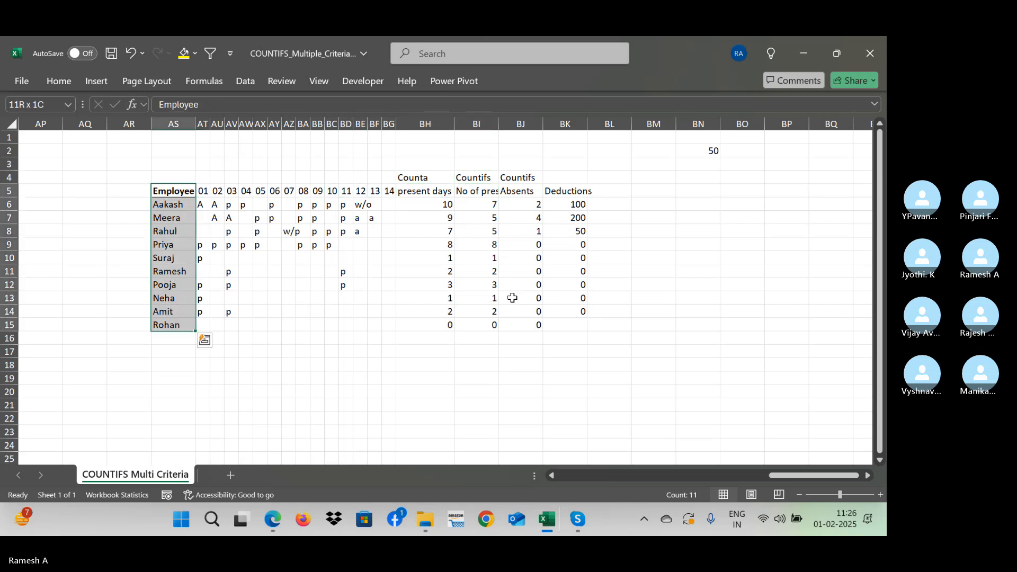
{"action": "key", "text": "ctrl+q"}
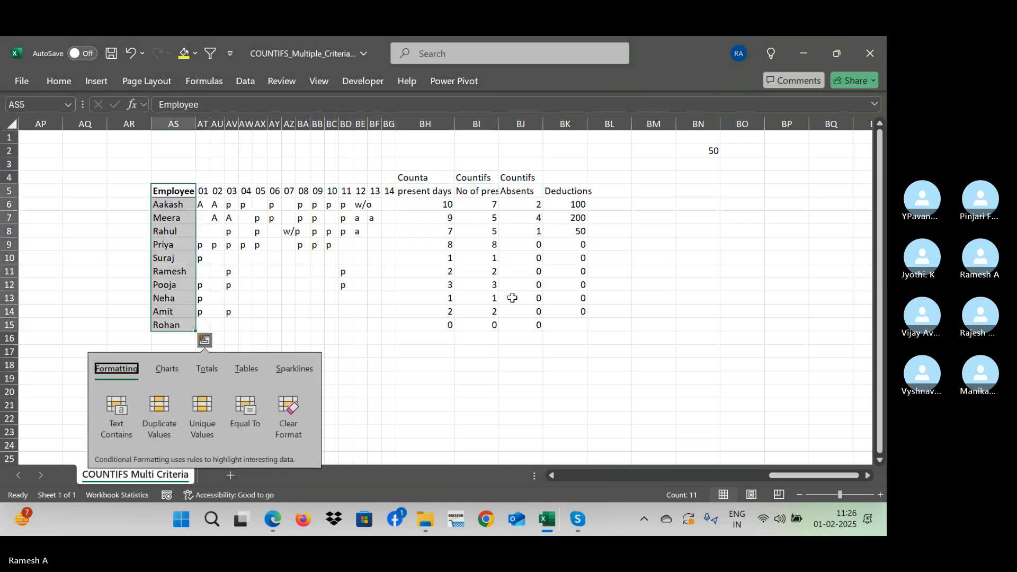
{"action": "key", "text": "Escape"}
- Copy the employee table in A1:F11 and paste it at BT1, past the attendance and deductions area
{"action": "key", "text": "Up"}
{"action": "key", "text": "Up"}
{"action": "key", "text": "ctrl+Home"}
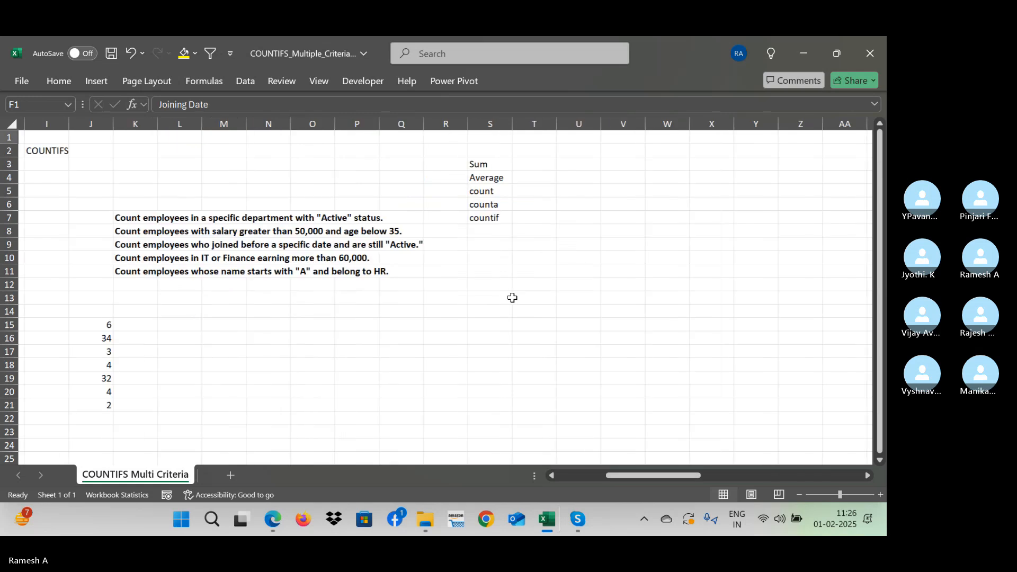
{"action": "key", "text": "ctrl+a"}
{"action": "key", "text": "ctrl+c"}
{"action": "key", "text": "Right"}
{"action": "key", "text": "Right"}
{"action": "key", "text": "Right"}
{"action": "key", "text": "Right"}
{"action": "key", "text": "Right"}
{"action": "key", "text": "Right"}
{"action": "key", "text": "Right"}
{"action": "key", "text": "Right"}
{"action": "key", "text": "Right"}
{"action": "key", "text": "Right"}
{"action": "key", "text": "Right"}
{"action": "key", "text": "Right"}
{"action": "key", "text": "Right"}
{"action": "key", "text": "Right"}
{"action": "key", "text": "Right"}
{"action": "key", "text": "Right"}
{"action": "key", "text": "Right"}
{"action": "key", "text": "Right"}
{"action": "key", "text": "Right"}
{"action": "key", "text": "Right"}
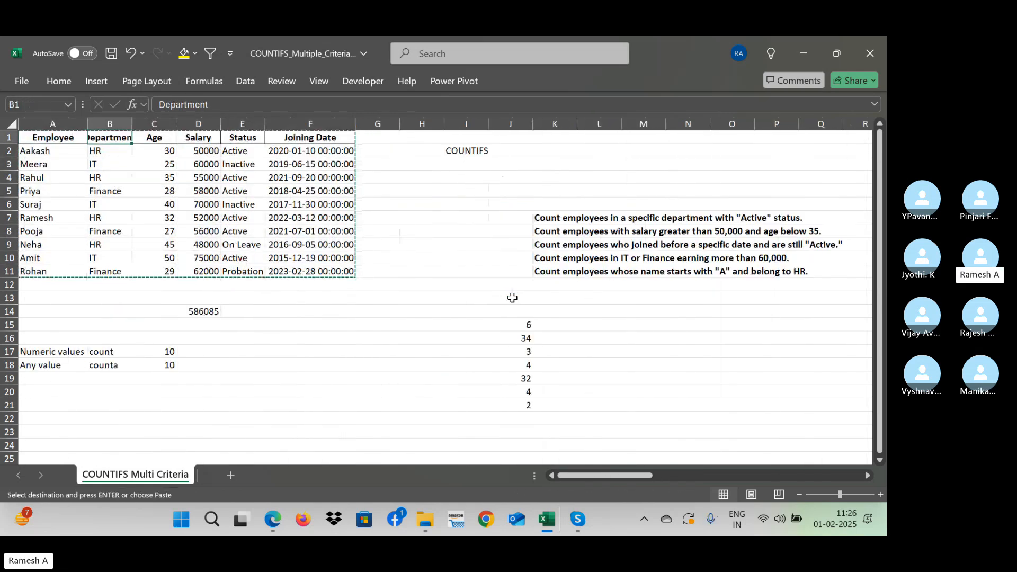
{"action": "key", "text": "Right"}
{"action": "key", "text": "Right"}
{"action": "key", "text": "Right"}
{"action": "key", "text": "Right"}
{"action": "key", "text": "Right"}
{"action": "key", "text": "Right"}
{"action": "key", "text": "Right"}
{"action": "key", "text": "Right"}
{"action": "key", "text": "Right"}
{"action": "key", "text": "Right"}
{"action": "key", "text": "Right"}
{"action": "key", "text": "Right"}
{"action": "key", "text": "Right"}
{"action": "key", "text": "Right"}
{"action": "key", "text": "Right"}
{"action": "key", "text": "Right"}
{"action": "key", "text": "Right"}
{"action": "key", "text": "Right"}
{"action": "key", "text": "Right"}
{"action": "key", "text": "Right"}
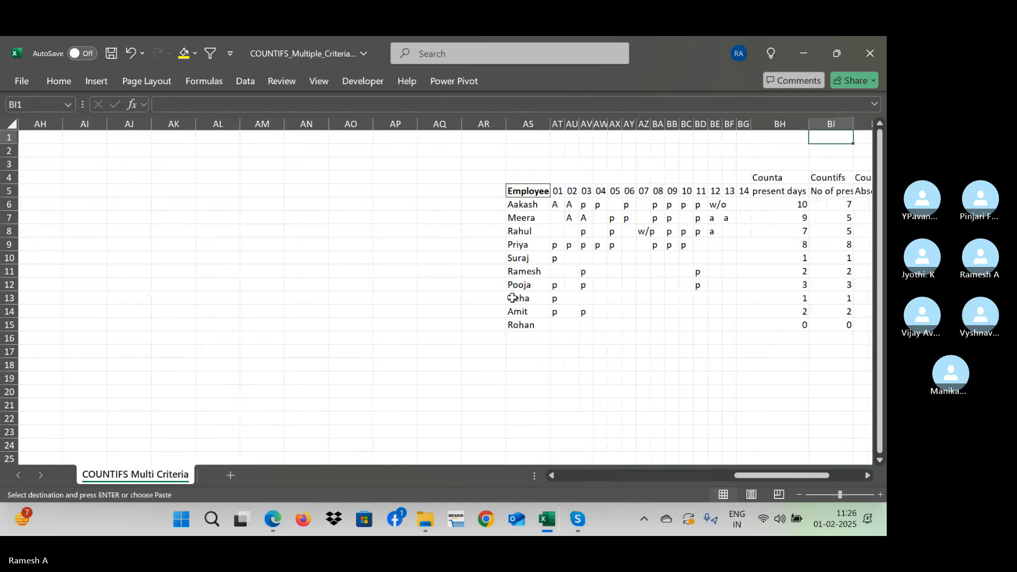
{"action": "key", "text": "Left"}
{"action": "key", "text": "Left"}
{"action": "key", "text": "Left"}
{"action": "key", "text": "Left"}
{"action": "key", "text": "Left"}
{"action": "key", "text": "Left"}
{"action": "key", "text": "Left"}
{"action": "key", "text": "Left"}
{"action": "key", "text": "Left"}
{"action": "key", "text": "Left"}
{"action": "key", "text": "Left"}
{"action": "key", "text": "ctrl+v"}
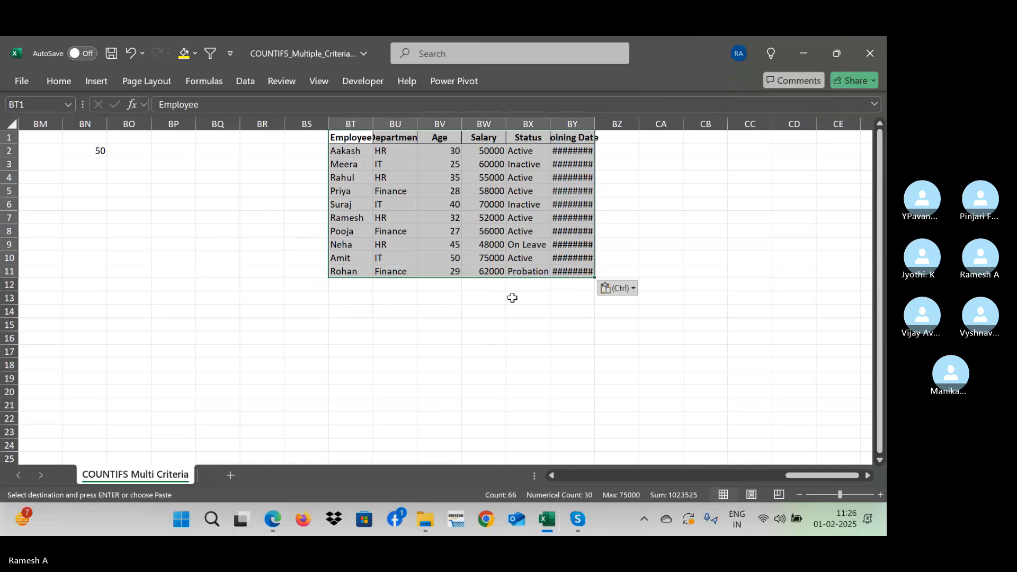
- Format the joining dates in BY2:BY11 with the Date format *14-03-2012
{"action": "key", "text": "Right"}
{"action": "key", "text": "Right"}
{"action": "key", "text": "Right"}
{"action": "key", "text": "Right"}
{"action": "key", "text": "Right"}
{"action": "key", "text": "Down"}
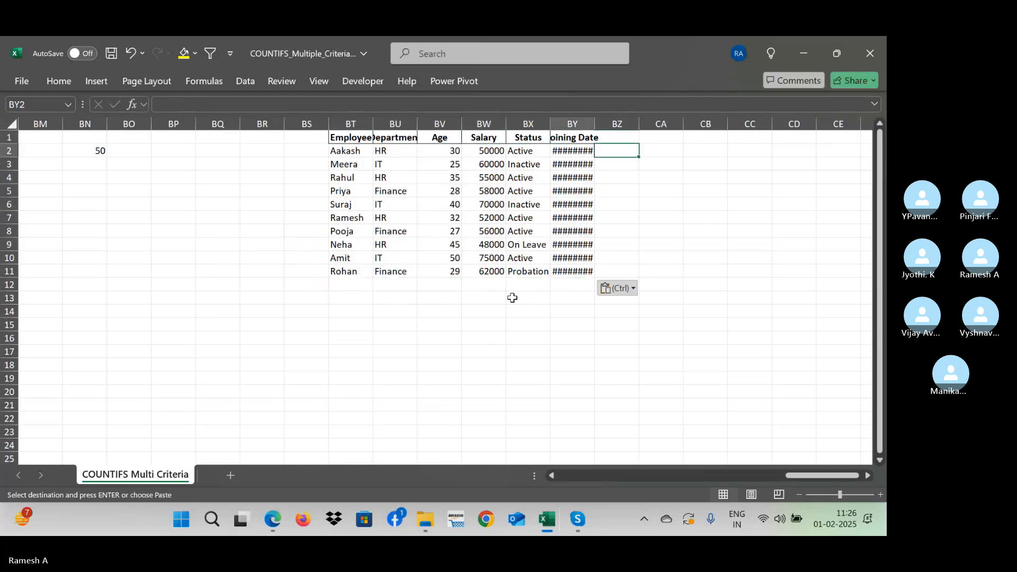
{"action": "key", "text": "ctrl+shift+Down"}
{"action": "key", "text": "ctrl+1"}
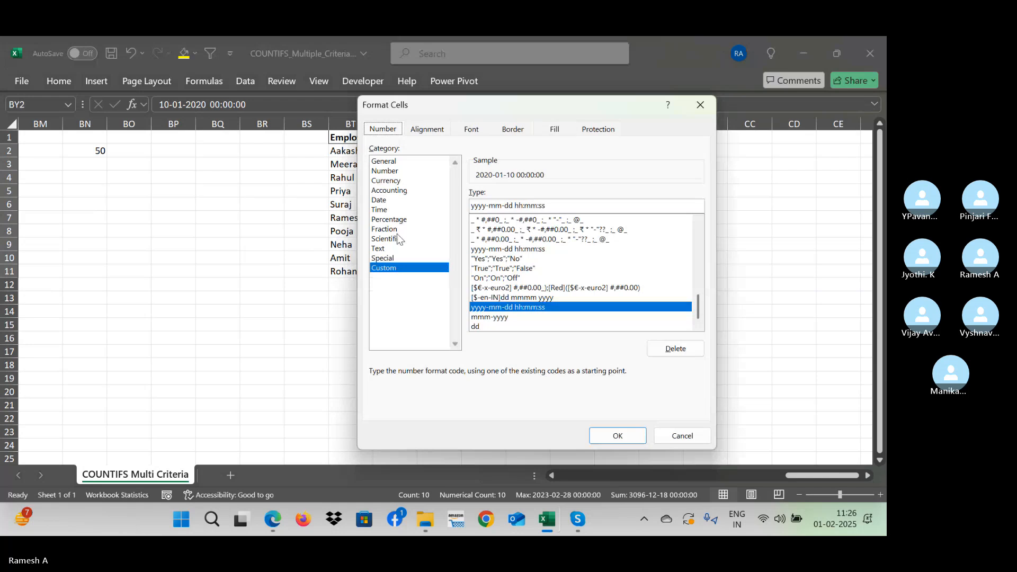
{"action": "left_click", "coordinate": [388, 201]}
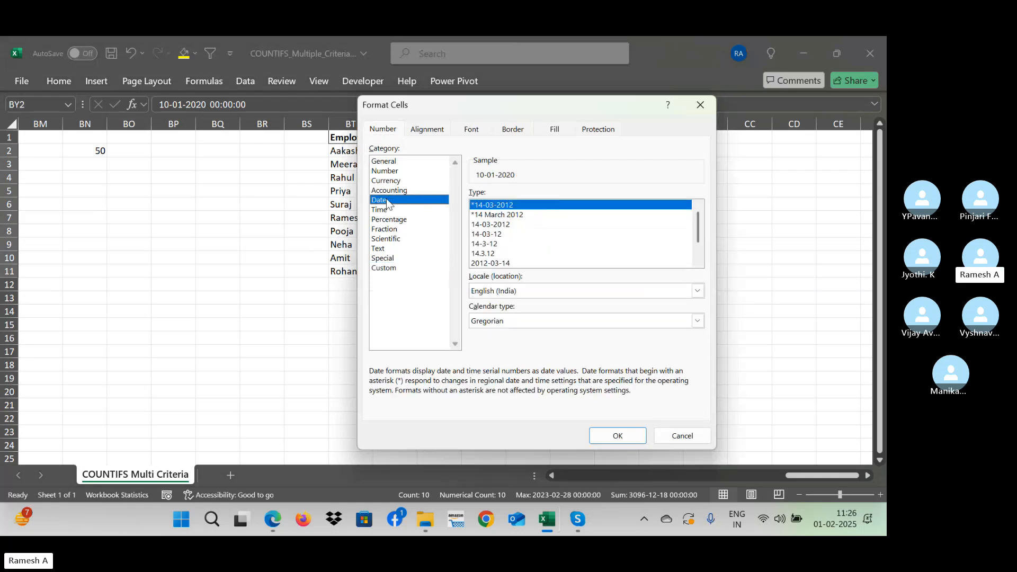
{"action": "key", "text": "Return"}
- Autofit the width of the pasted table's Department column, BU
{"action": "key", "text": "Down"}
{"action": "key", "text": "Down"}
{"action": "key", "text": "Down"}
{"action": "key", "text": "Down"}
{"action": "key", "text": "Down"}
{"action": "key", "text": "Down"}
{"action": "key", "text": "Down"}
{"action": "key", "text": "Down"}
{"action": "key", "text": "Down"}
{"action": "key", "text": "Down"}
{"action": "key", "text": "Down"}
{"action": "key", "text": "Down"}
{"action": "key", "text": "Down"}
{"action": "key", "text": "Down"}
{"action": "key", "text": "Down"}
{"action": "key", "text": "Down"}
{"action": "key", "text": "Down"}
{"action": "key", "text": "Down"}
{"action": "key", "text": "Down"}
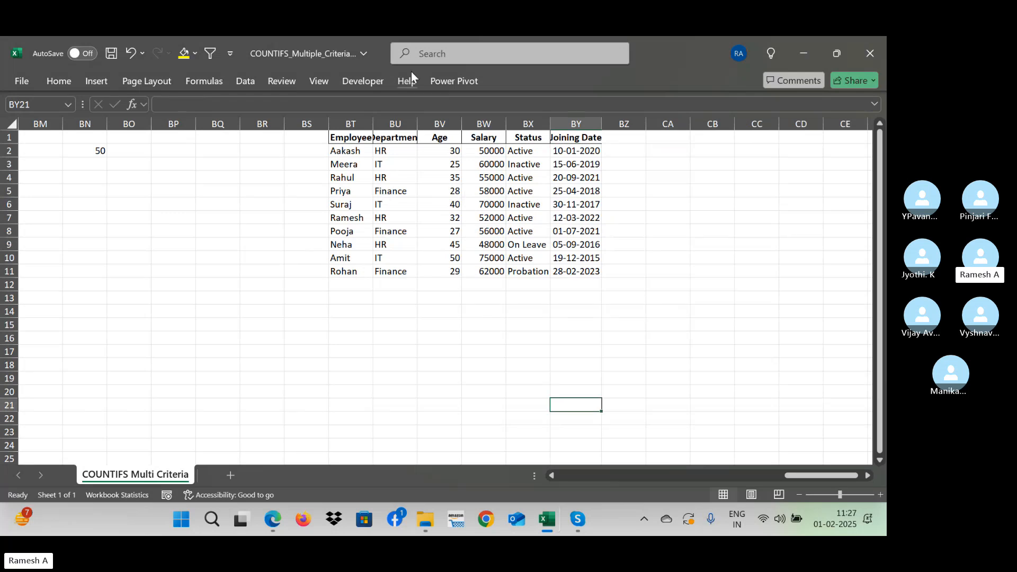
{"action": "double_click", "coordinate": [417, 120]}
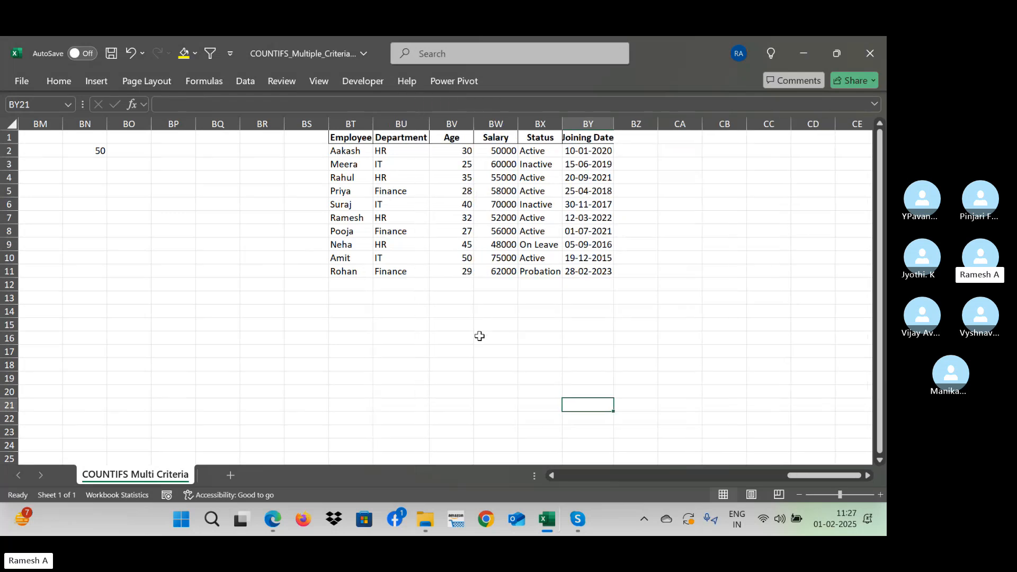
- List the departments IT, Finance and HR in BW16:BW18, below the pasted table
{"action": "left_click", "coordinate": [480, 336]}
{"action": "type", "text": "IT"}
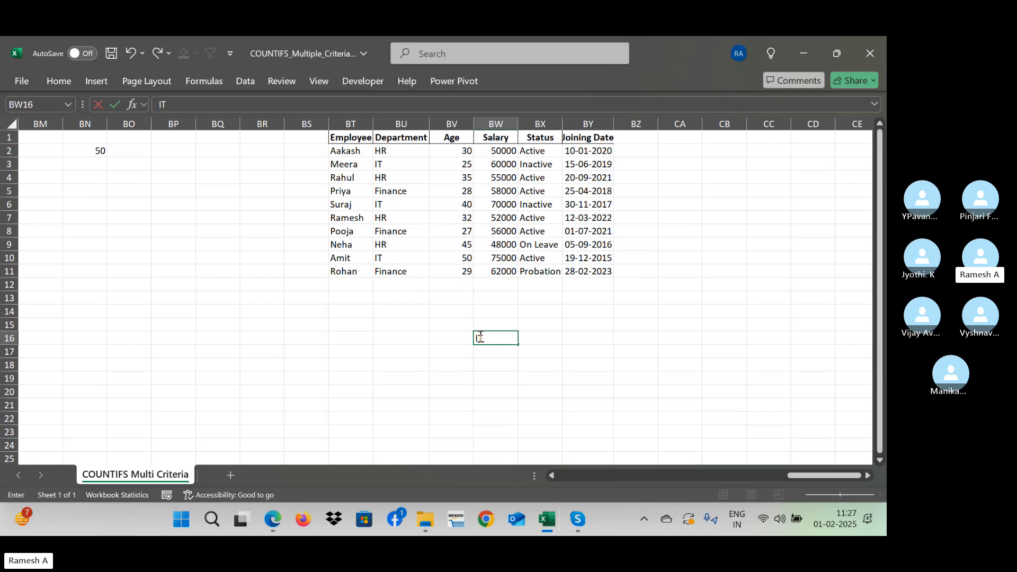
{"action": "key", "text": "Return"}
{"action": "type", "text": "Fi"}
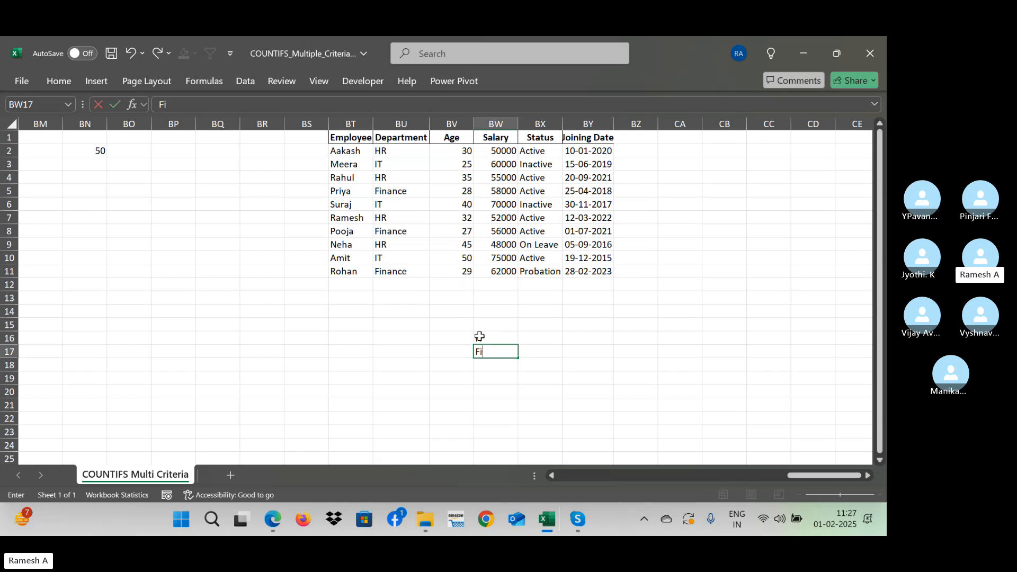
{"action": "type", "text": "nance"}
{"action": "key", "text": "Return"}
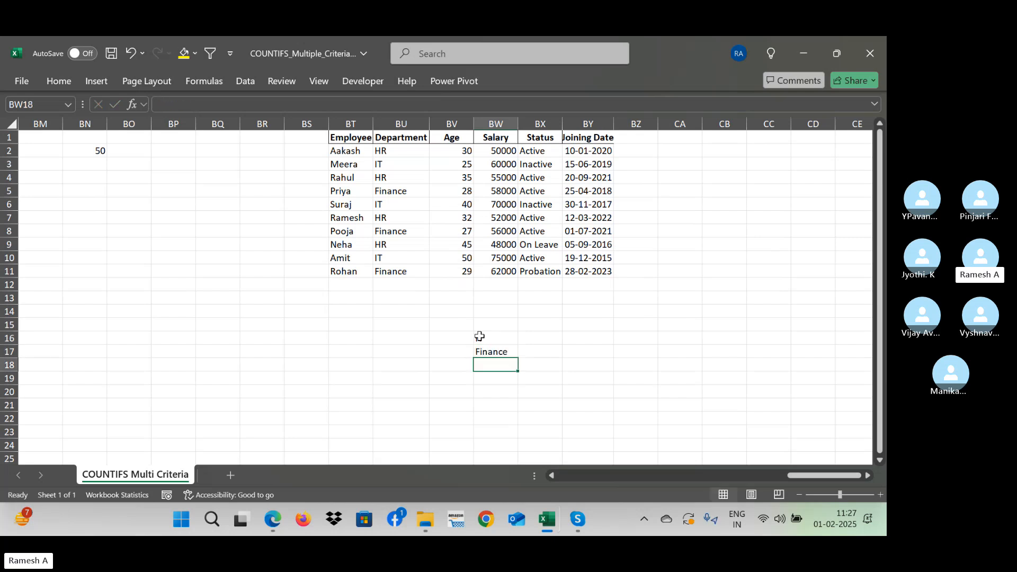
{"action": "type", "text": "HR"}
{"action": "key", "text": "Return"}
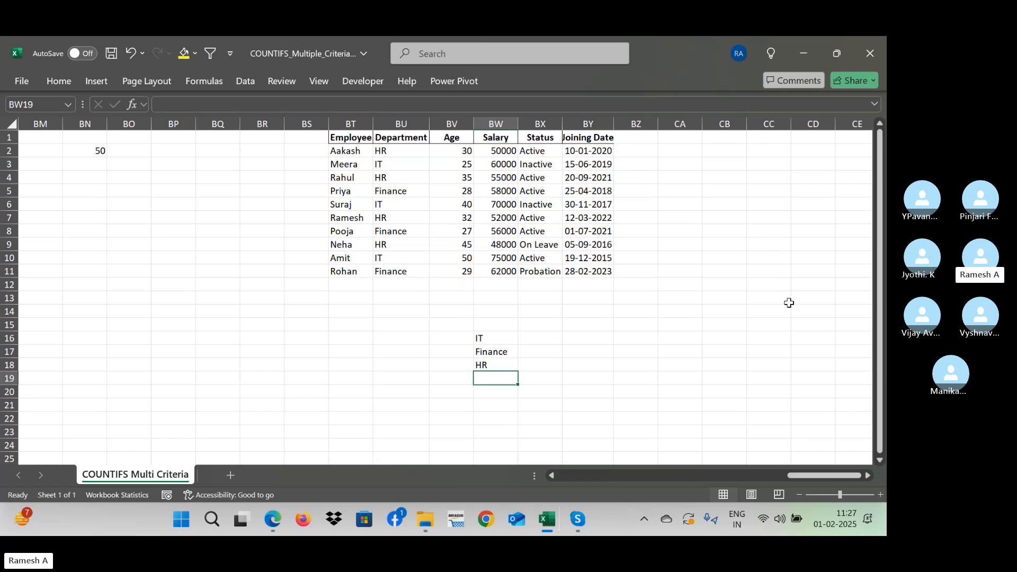
- Add the headings "Department" in BW15 and "Nos" in BX15 above the department list
{"action": "left_click", "coordinate": [549, 338]}
{"action": "key", "text": "Up"}
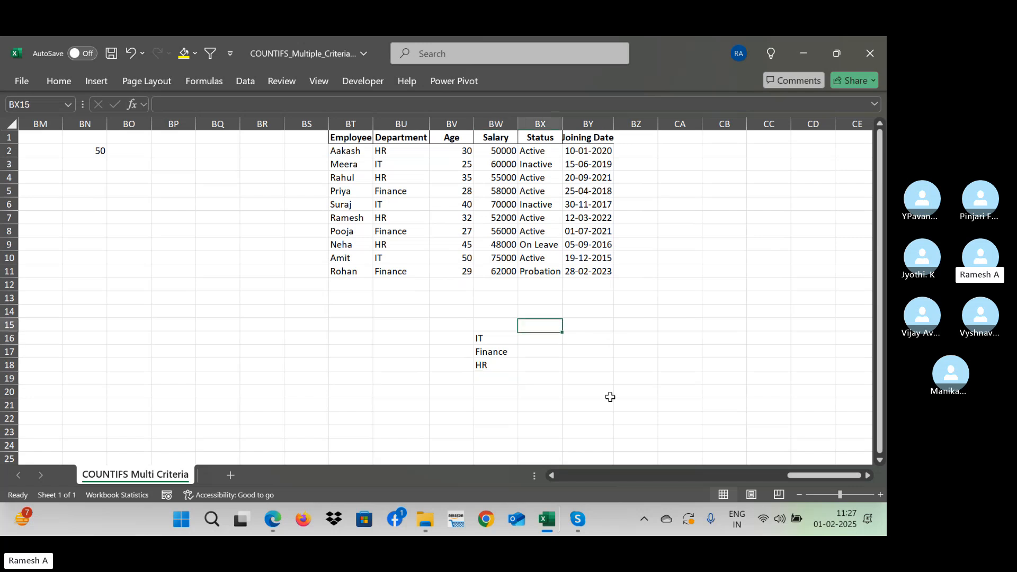
{"action": "key", "text": "Left"}
{"action": "type", "text": "Depar"}
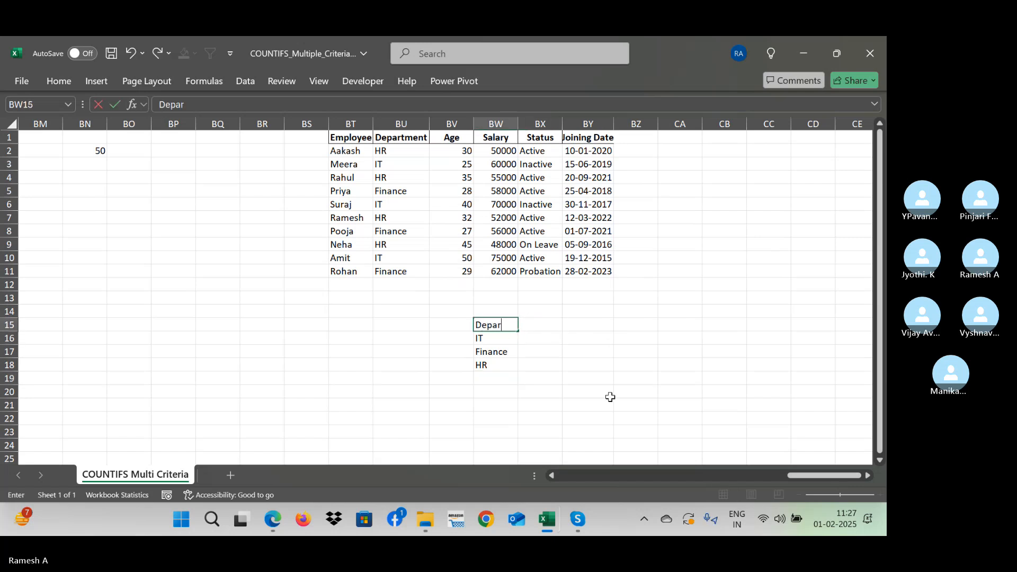
{"action": "type", "text": "tment"}
{"action": "key", "text": "Tab"}
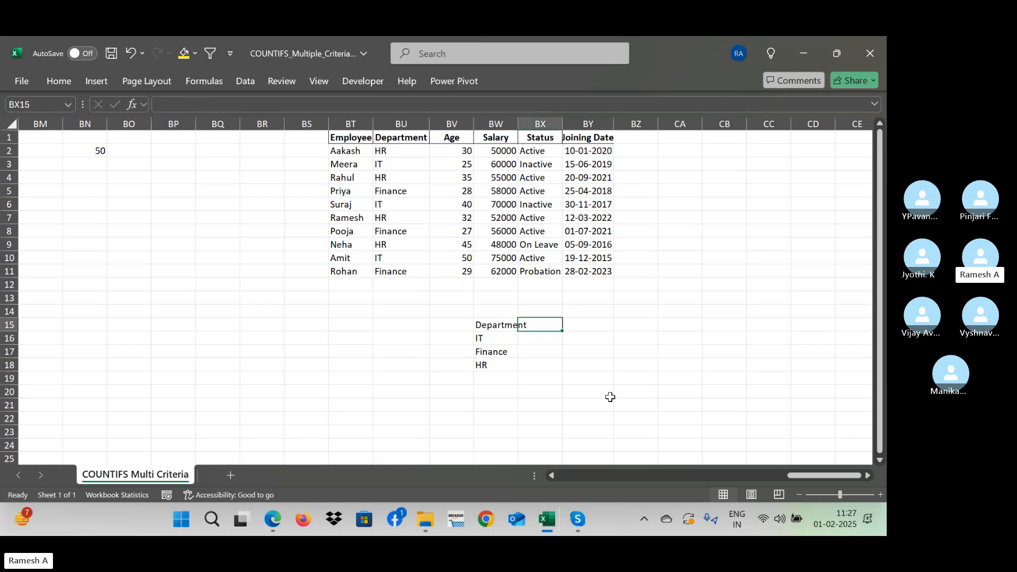
{"action": "type", "text": "s"}
{"action": "key", "text": "BackSpace"}
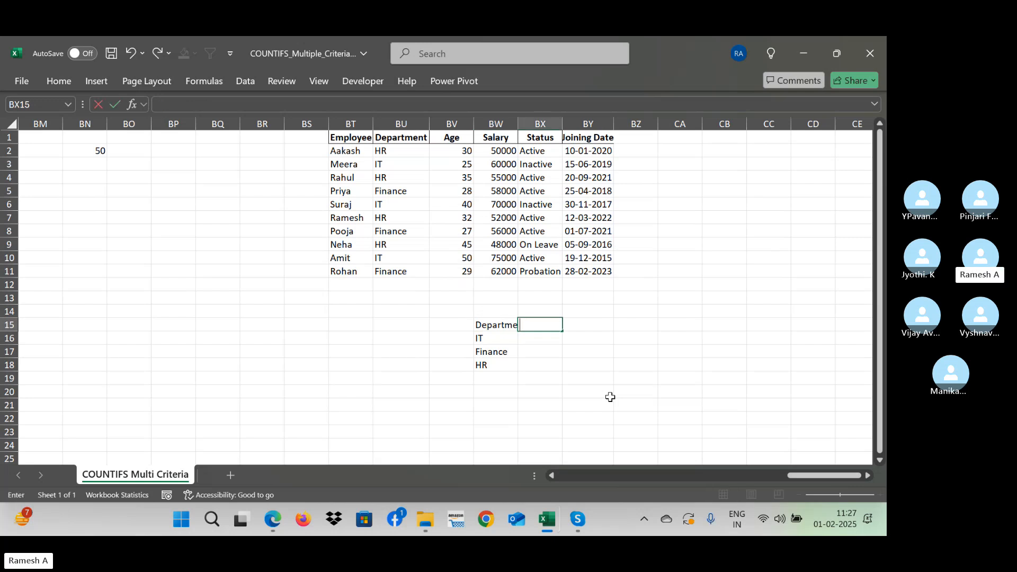
{"action": "type", "text": "Nos"}
{"action": "key", "text": "Return"}
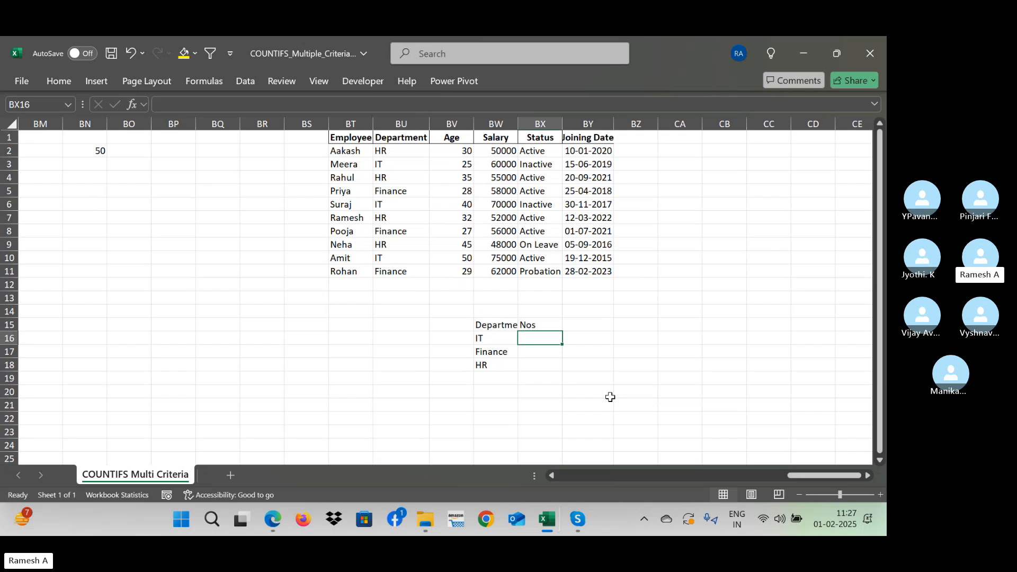
- Begin a COUNTIFS formula in BX16 with the absolute department range $BU$2:$BU$11 as its criteria range
{"action": "type", "text": "="}
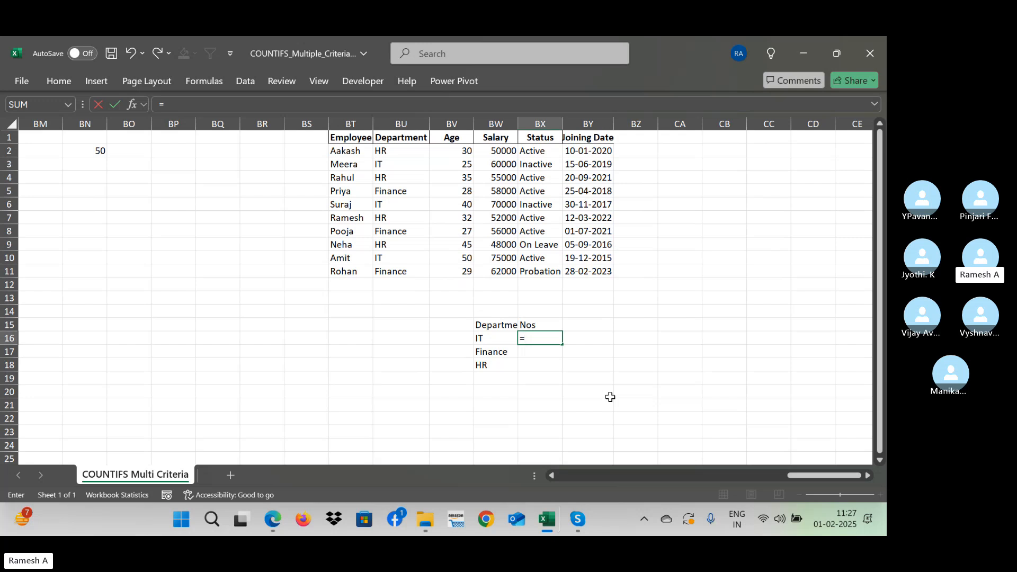
{"action": "type", "text": "coun"}
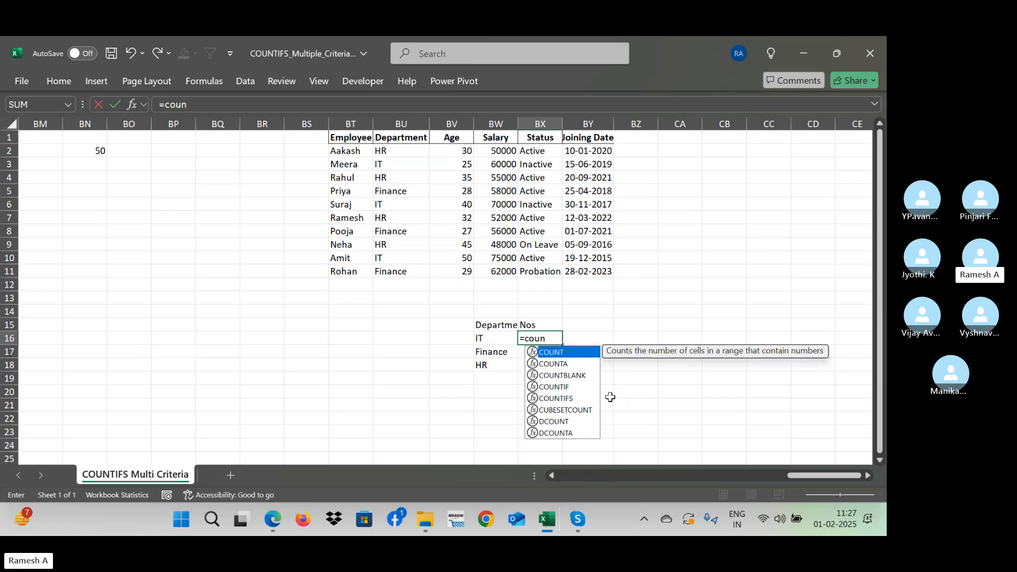
{"action": "type", "text": "tifs"}
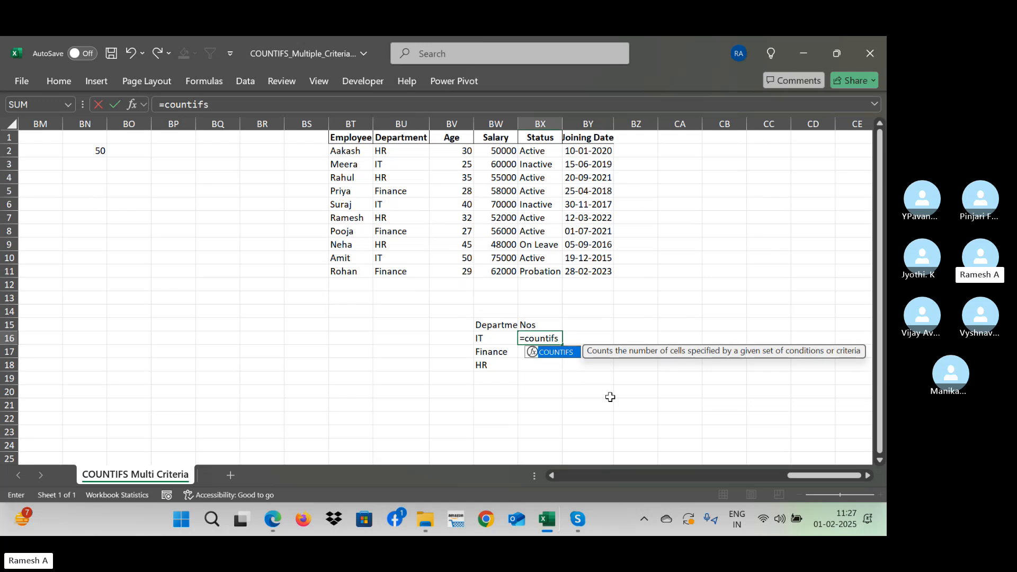
{"action": "type", "text": "("}
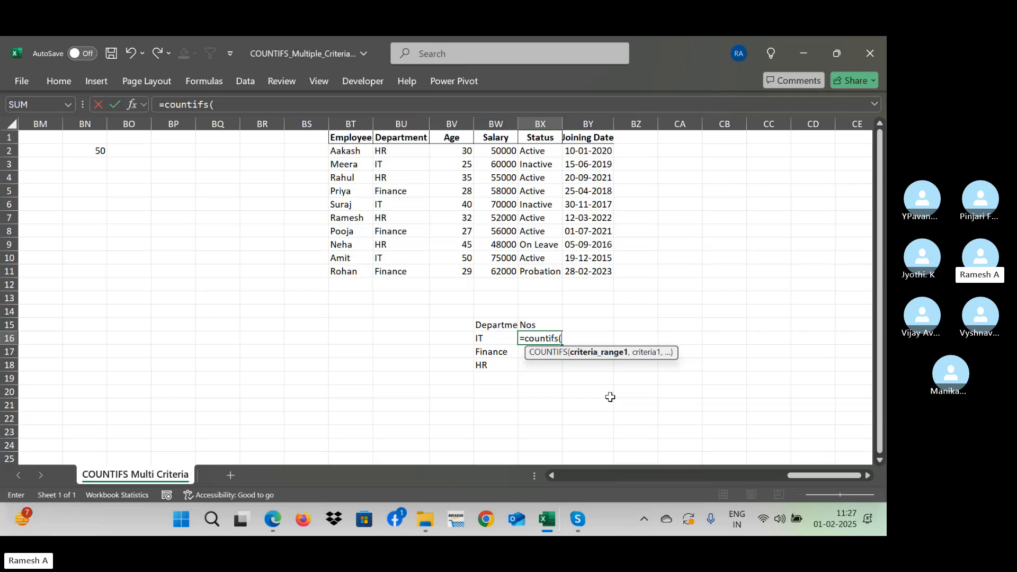
{"action": "left_click", "coordinate": [397, 152]}
{"action": "key", "text": "ctrl+shift+Down"}
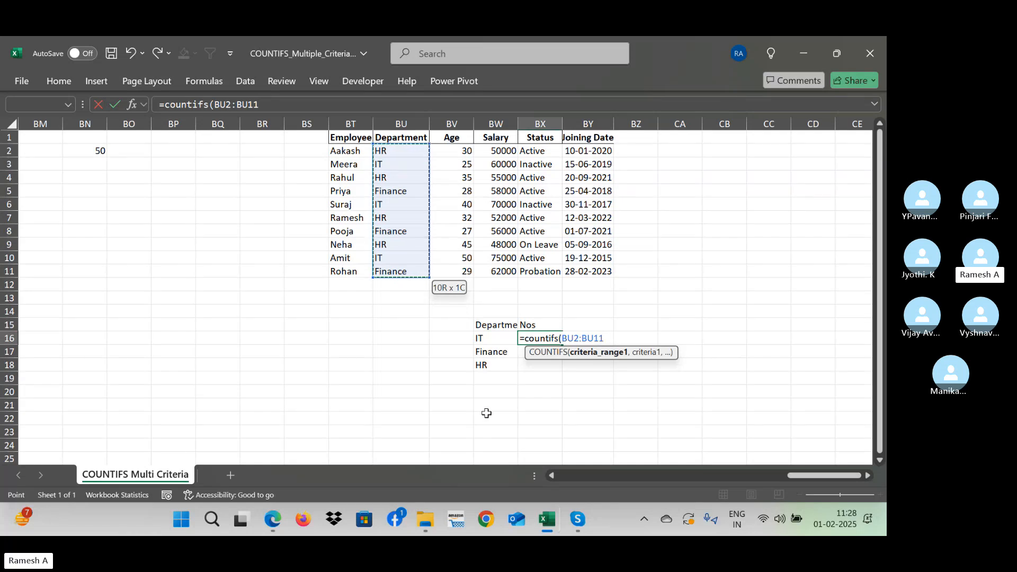
{"action": "key", "text": "F4"}
{"action": "type", "text": ","}
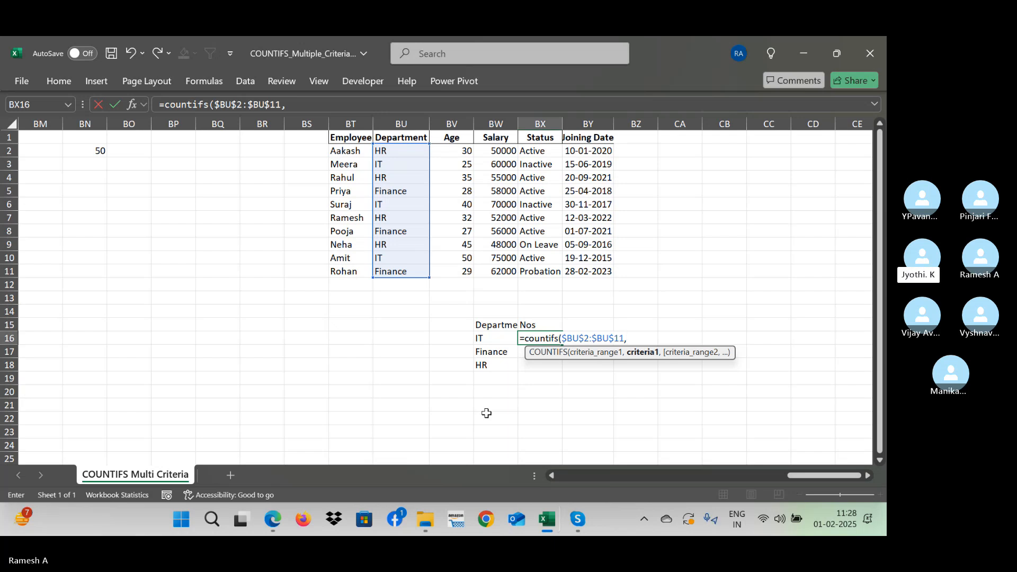
- Use the department in BW16 as the criterion and complete the formula as =COUNTIFS($BU$2:$BU$11,BW16)
{"action": "left_click", "coordinate": [487, 338]}
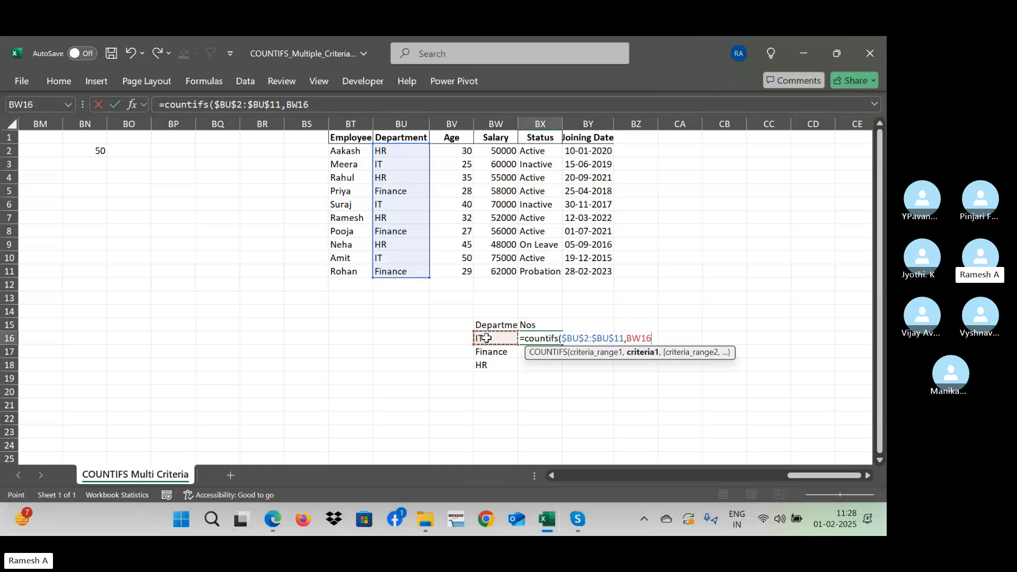
{"action": "key", "text": "BackSpace"}
{"action": "key", "text": "BackSpace"}
{"action": "key", "text": "BackSpace"}
{"action": "key", "text": "BackSpace"}
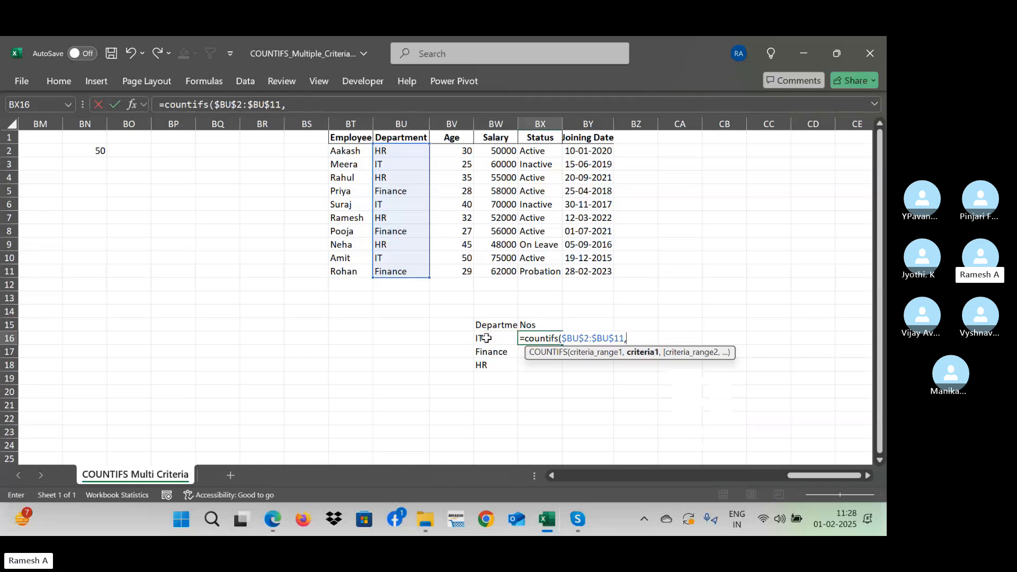
{"action": "type", "text": "\""}
{"action": "left_click", "coordinate": [485, 338]}
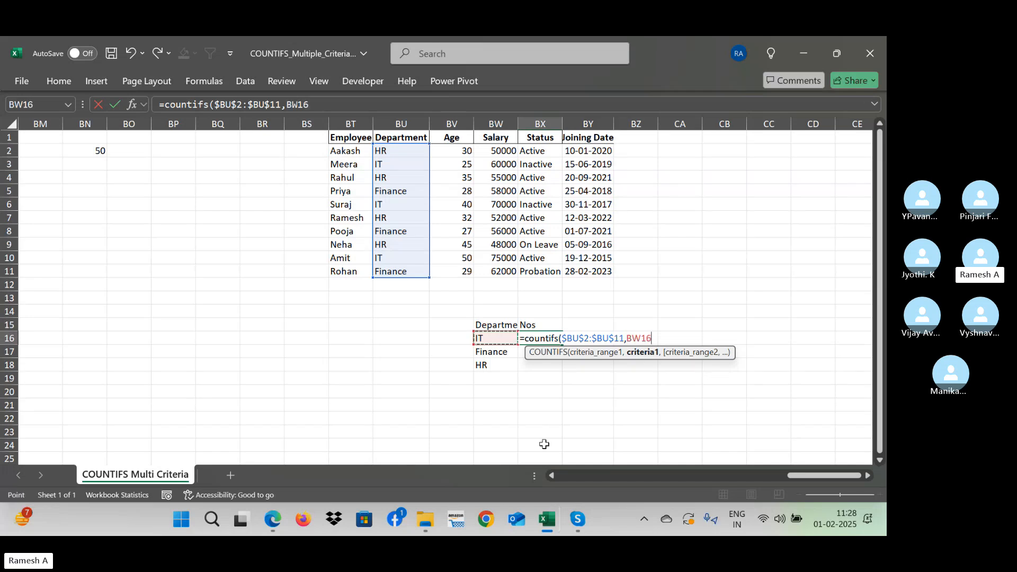
{"action": "type", "text": ")"}
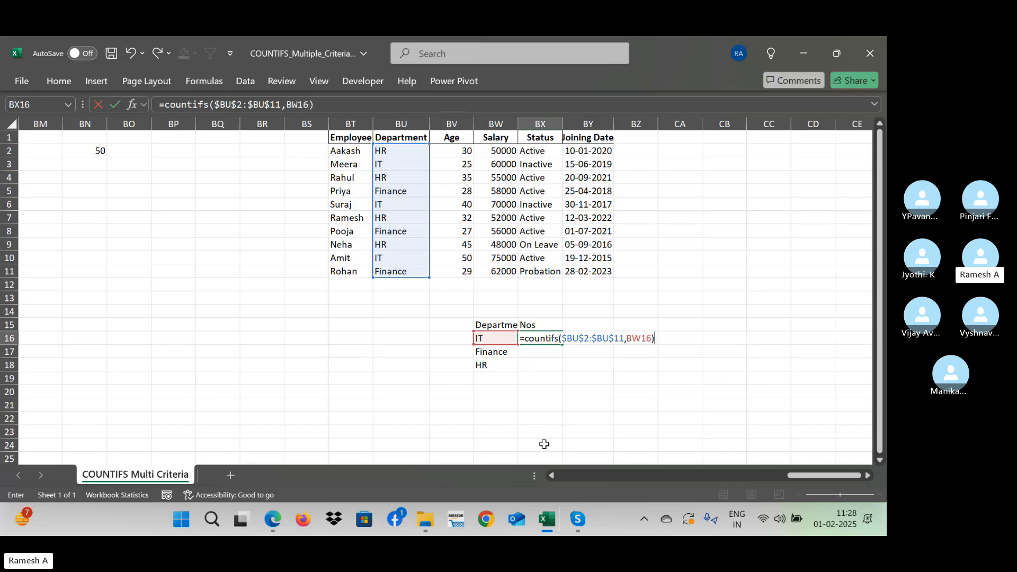
{"action": "key", "text": "Return"}
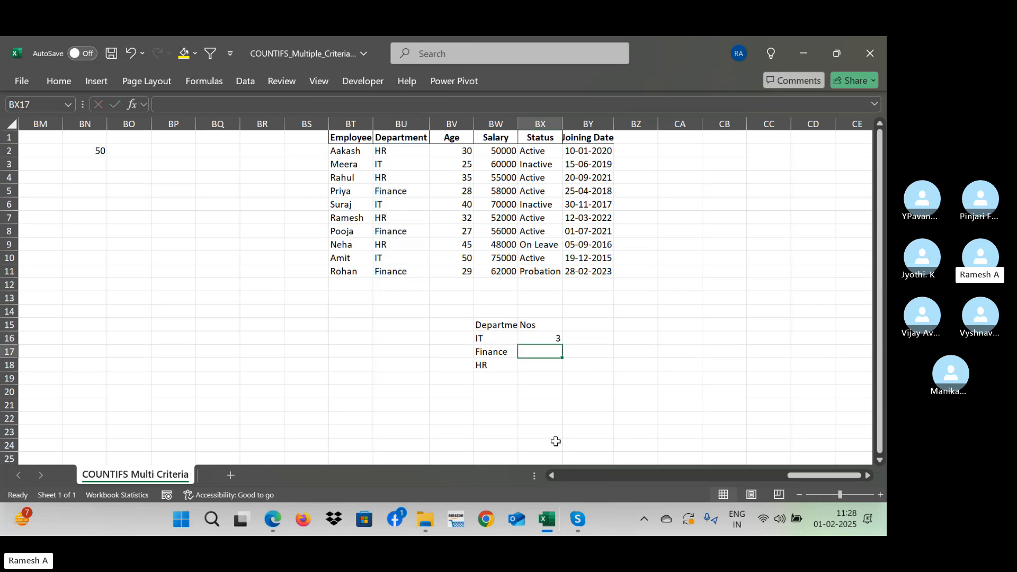
- Fill the COUNTIFS formula from BX16 down through BX18 for the Finance and HR departments
{"action": "key", "text": "Up"}
{"action": "key", "text": "shift+Down"}
{"action": "key", "text": "shift+Down"}
{"action": "key", "text": "ctrl+d"}
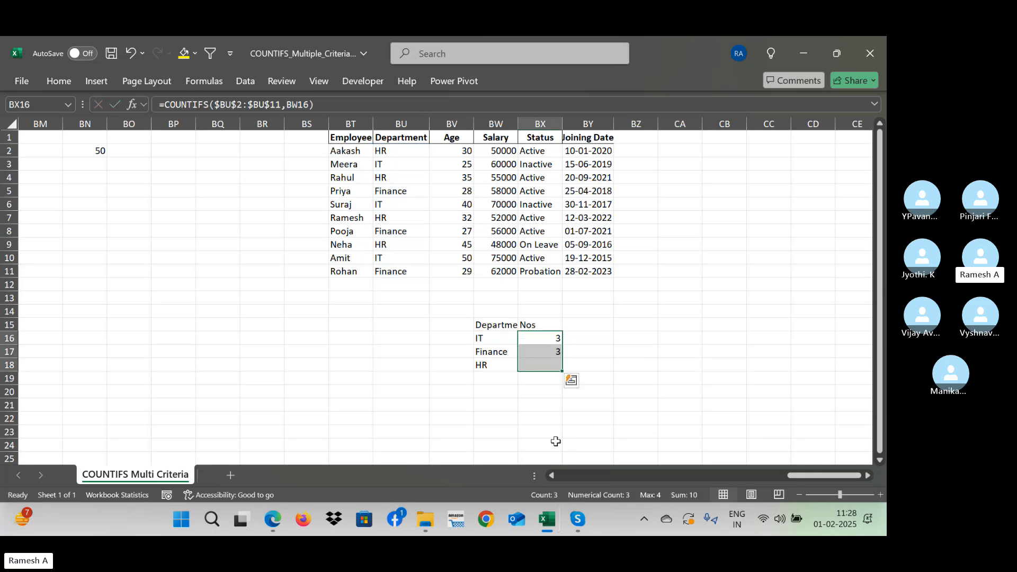
{"action": "key", "text": "shift+Up"}
{"action": "key", "text": "shift+Up"}
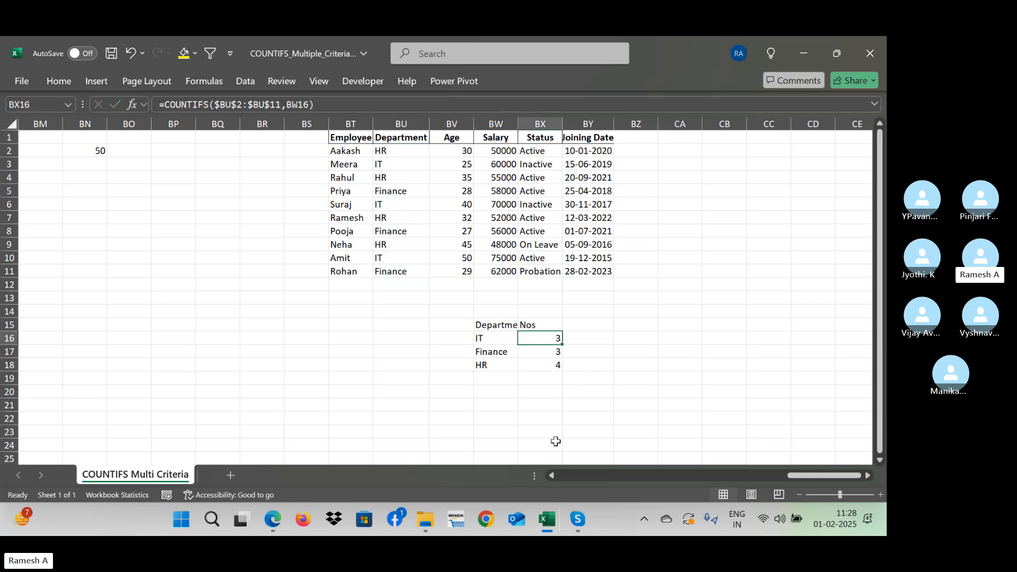
{"action": "key", "text": "Down"}
{"action": "key", "text": "Down"}
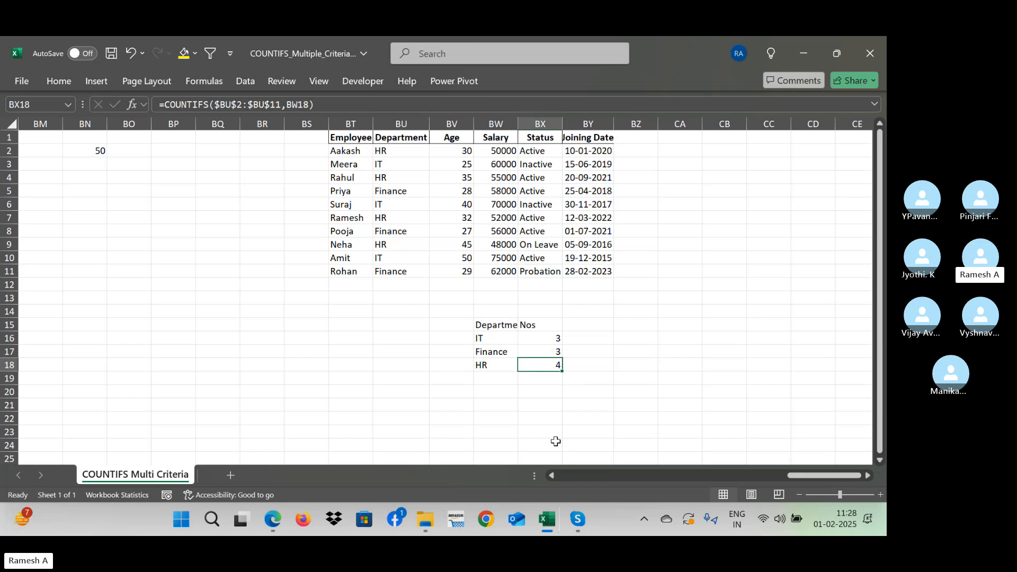
- Check the counts in BW15:BX18 against the IT, Finance and HR entries in the employee table's Department column
{"action": "left_click", "coordinate": [385, 164]}
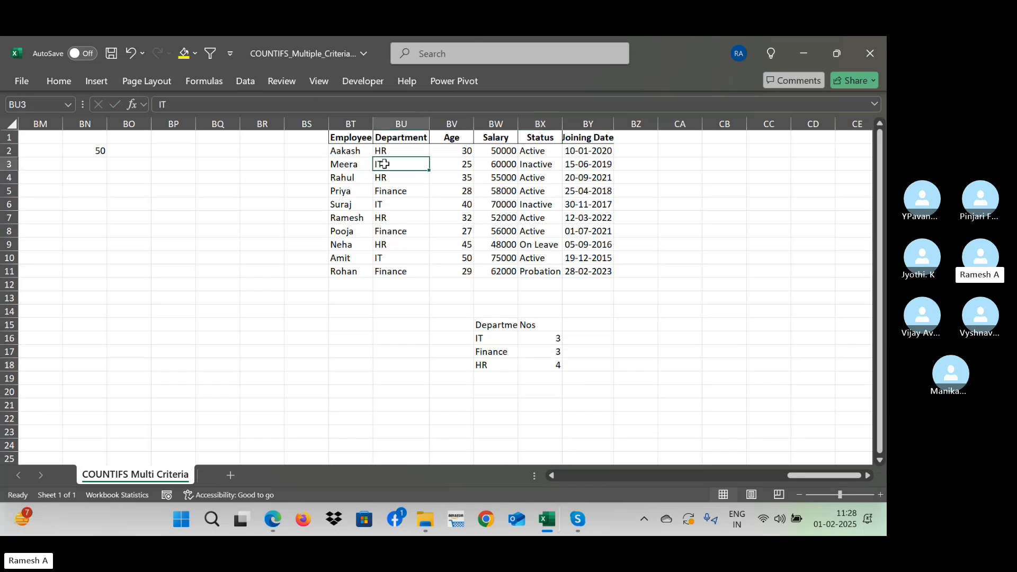
{"action": "left_click", "coordinate": [398, 202], "text": "ctrl"}
{"action": "left_click", "coordinate": [393, 262], "text": "ctrl"}
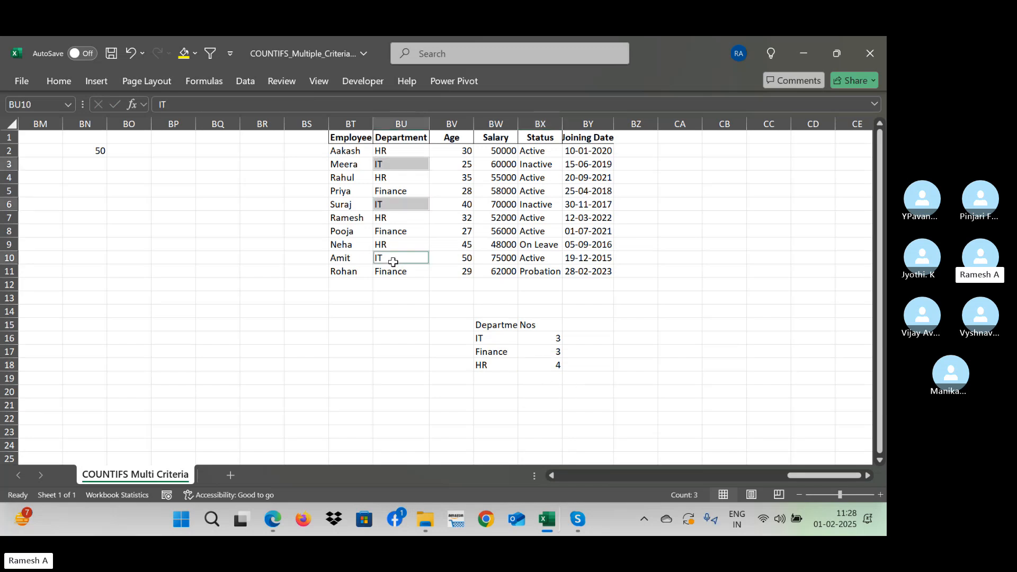
{"action": "left_click", "coordinate": [404, 192]}
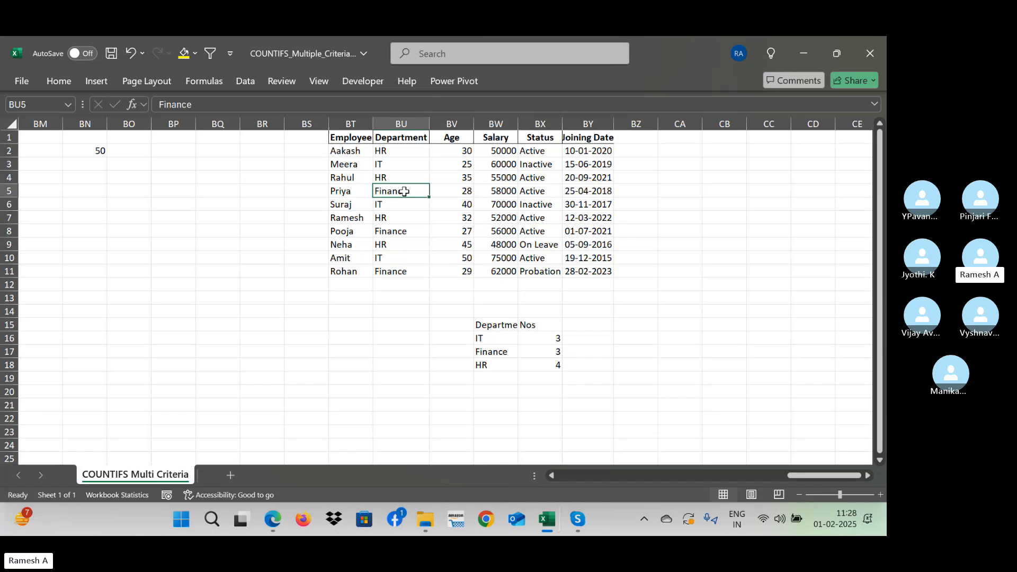
{"action": "left_click", "coordinate": [414, 242], "text": "ctrl"}
{"action": "left_click", "coordinate": [400, 233]}
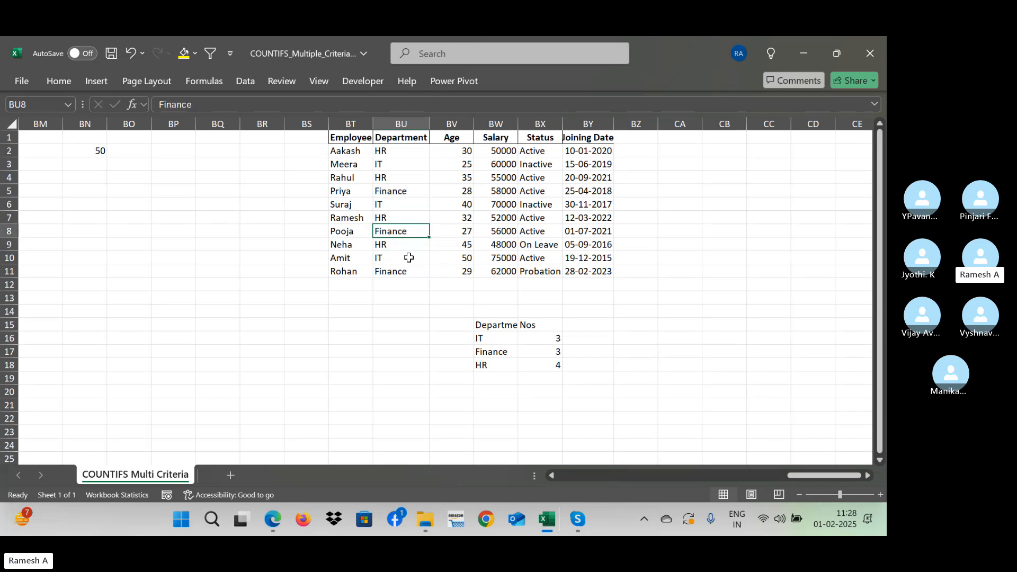
{"action": "left_click", "coordinate": [397, 243]}
{"action": "left_click", "coordinate": [399, 217], "text": "ctrl"}
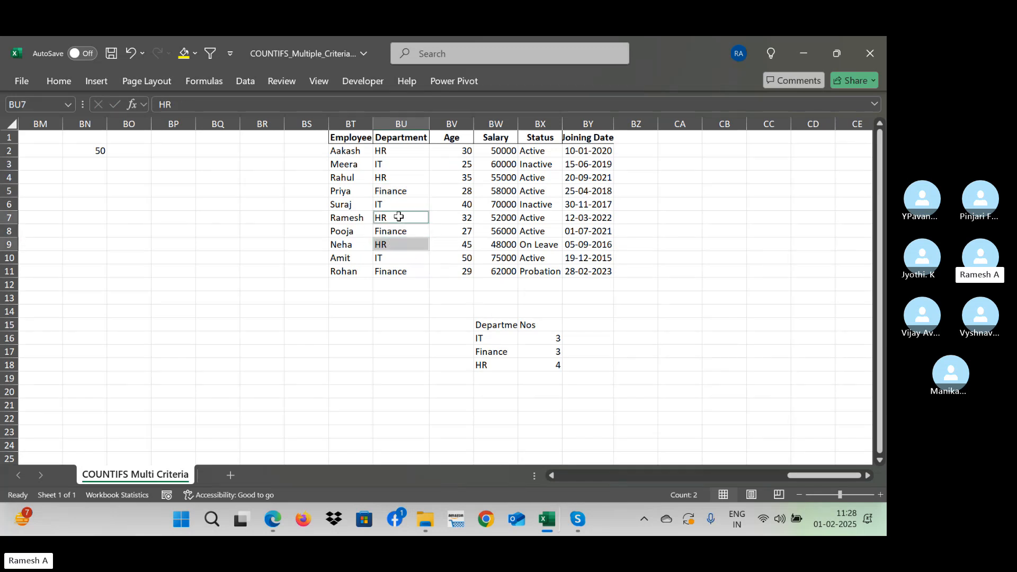
{"action": "left_click", "coordinate": [394, 180], "text": "ctrl"}
{"action": "left_click", "coordinate": [387, 151], "text": "ctrl"}
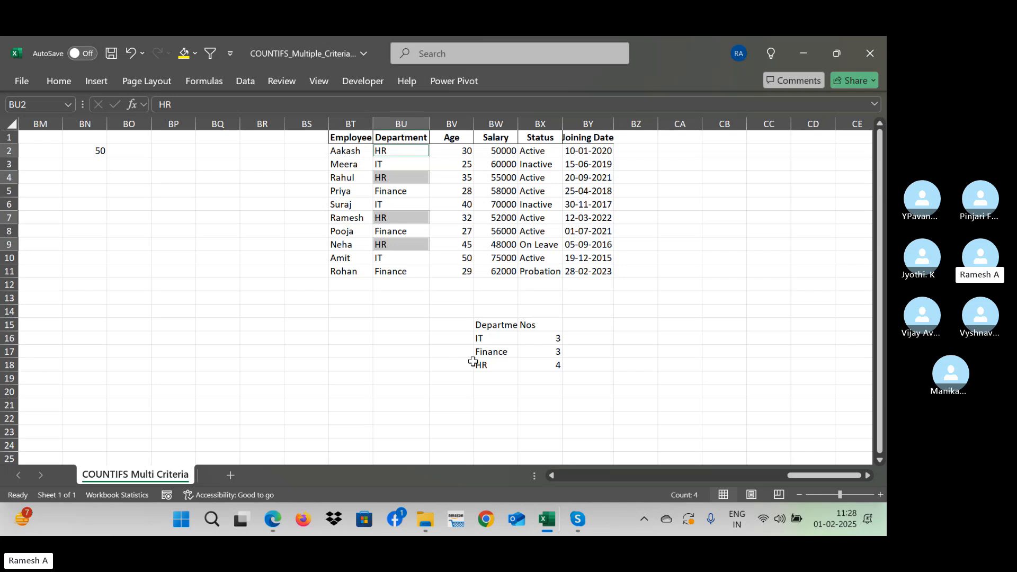
{"action": "left_click_drag", "start_coordinate": [488, 325], "coordinate": [547, 365]}
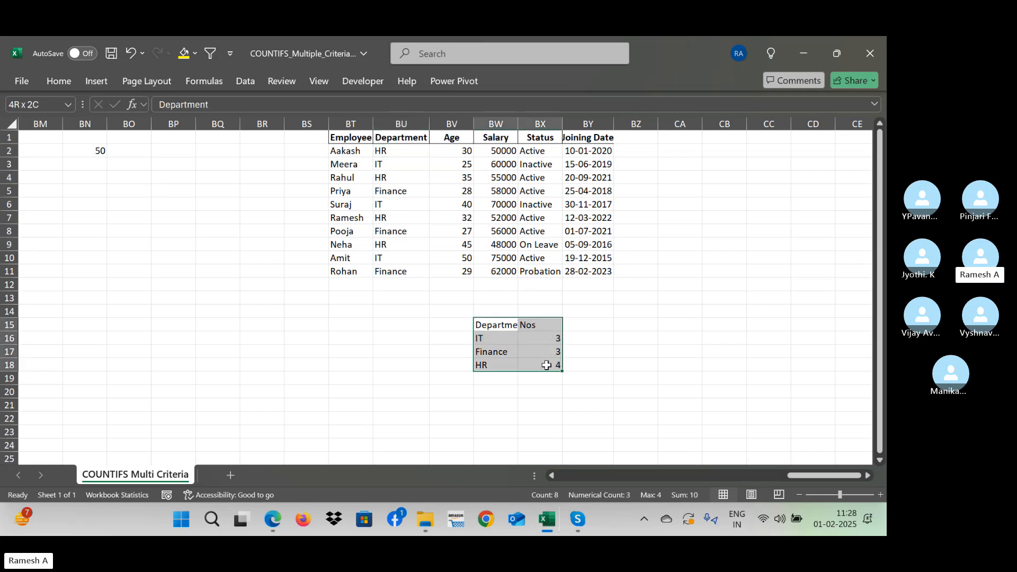
{"action": "left_click", "coordinate": [664, 327]}
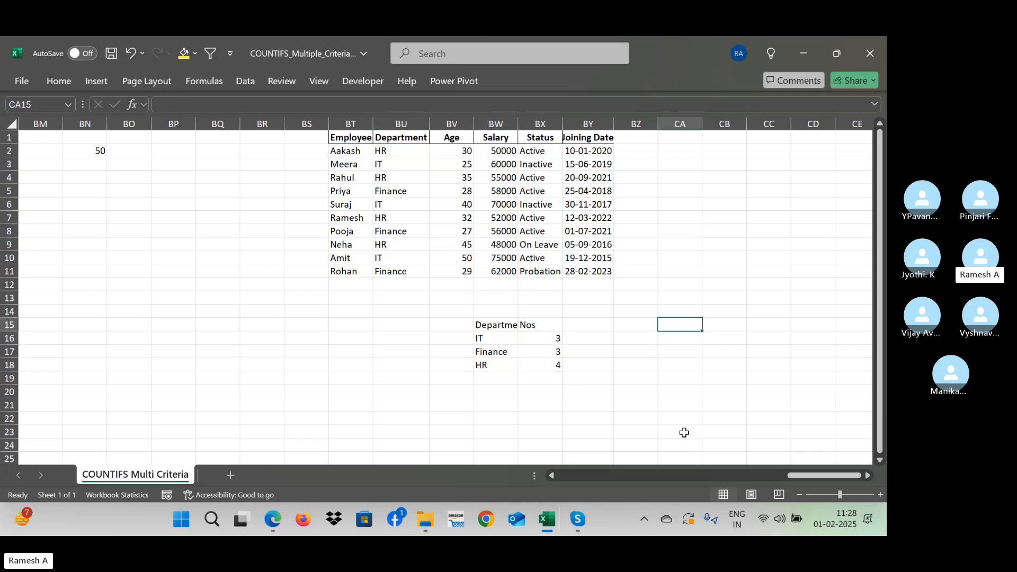
{"action": "key", "text": "Right"}
{"action": "key", "text": "Right"}
{"action": "key", "text": "Right"}
{"action": "key", "text": "Left"}
{"action": "key", "text": "Left"}
{"action": "key", "text": "Left"}
{"action": "key", "text": "Up"}
{"action": "key", "text": "Up"}
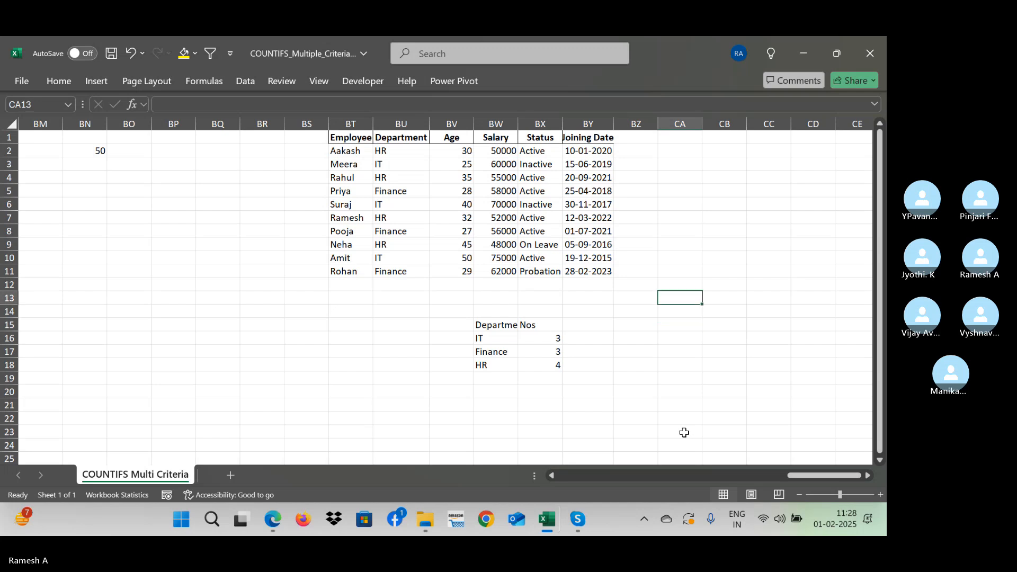
{"action": "key", "text": "Down"}
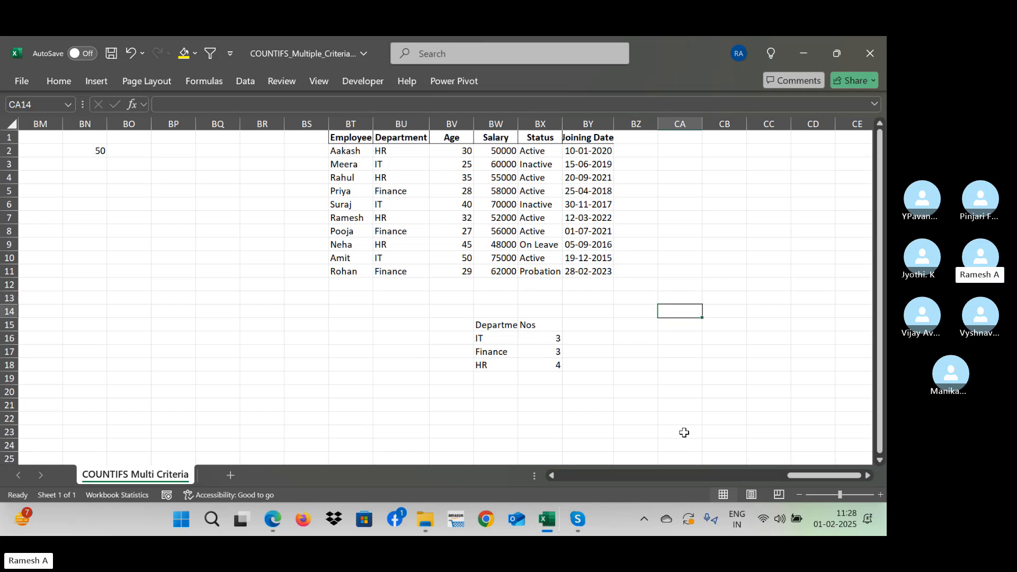
{"action": "key", "text": "Down"}
{"action": "key", "text": "Down"}
{"action": "key", "text": "Up"}
- Copy the department list with its heading from BW15:BW18 to the range starting at CA15
{"action": "key", "text": "Left"}
{"action": "key", "text": "Left"}
{"action": "key", "text": "Left"}
{"action": "key", "text": "Left"}
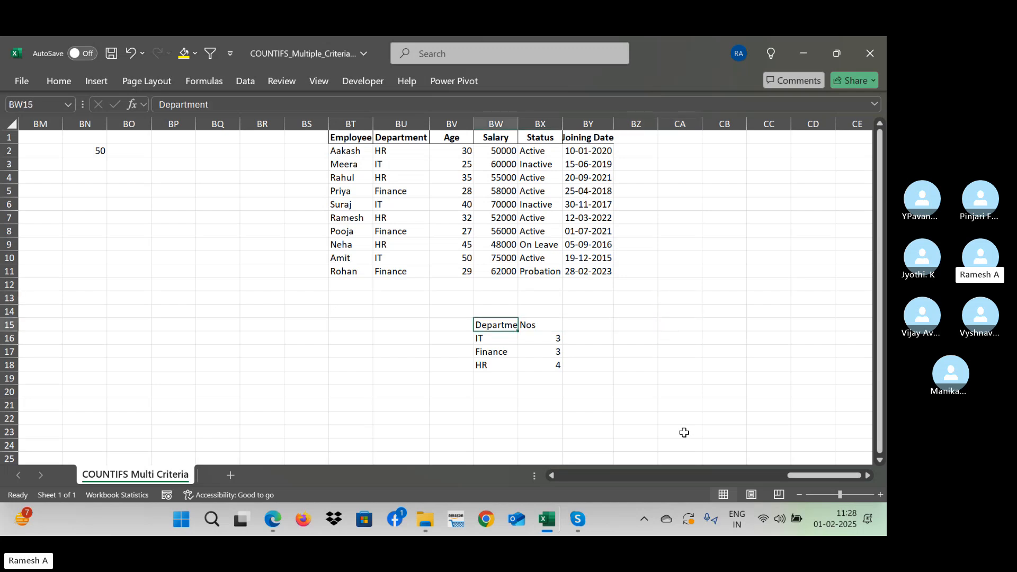
{"action": "key", "text": "ctrl+shift+Down"}
{"action": "key", "text": "ctrl+c"}
{"action": "key", "text": "Right"}
{"action": "key", "text": "Right"}
{"action": "key", "text": "Right"}
{"action": "key", "text": "Right"}
{"action": "key", "text": "Right"}
{"action": "key", "text": "Left"}
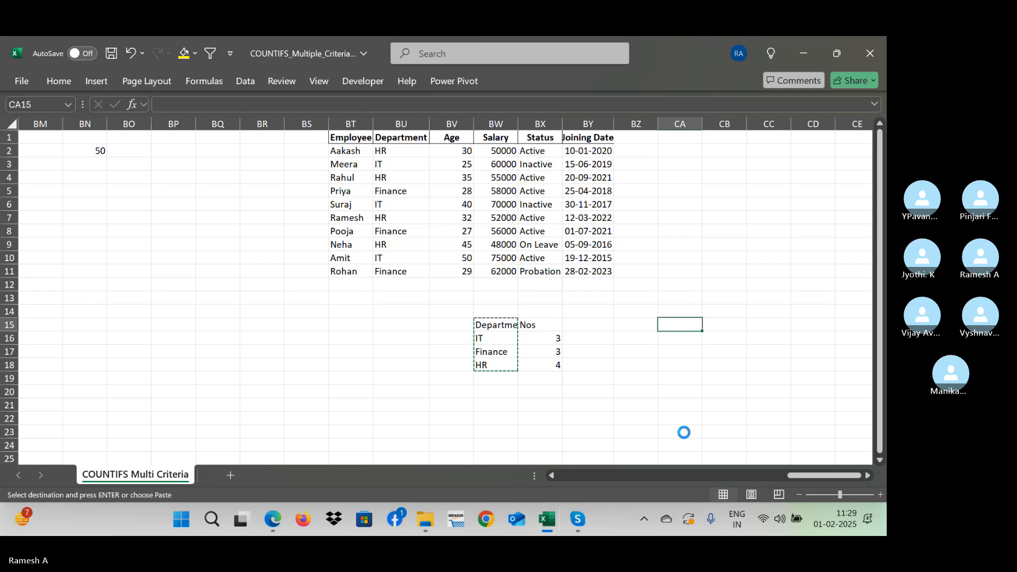
{"action": "key", "text": "ctrl+v"}
{"action": "key", "text": "Right"}
{"action": "key", "text": "Right"}
{"action": "key", "text": "Right"}
{"action": "key", "text": "Right"}
{"action": "key", "text": "Right"}
{"action": "key", "text": "Left"}
{"action": "key", "text": "Left"}
{"action": "key", "text": "Left"}
{"action": "key", "text": "Left"}
{"action": "key", "text": "Left"}
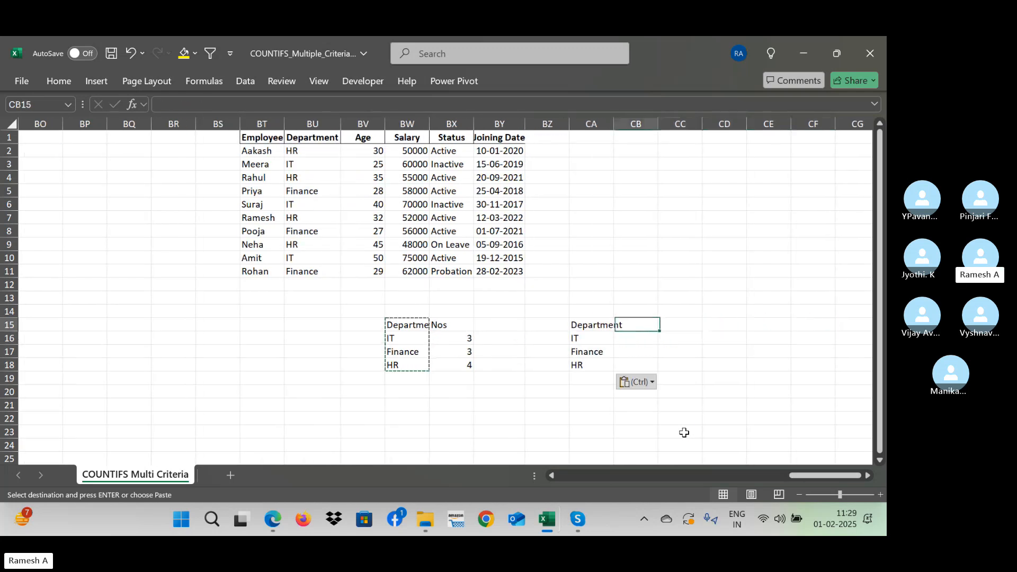
{"action": "key", "text": "Right"}
{"action": "key", "text": "Left"}
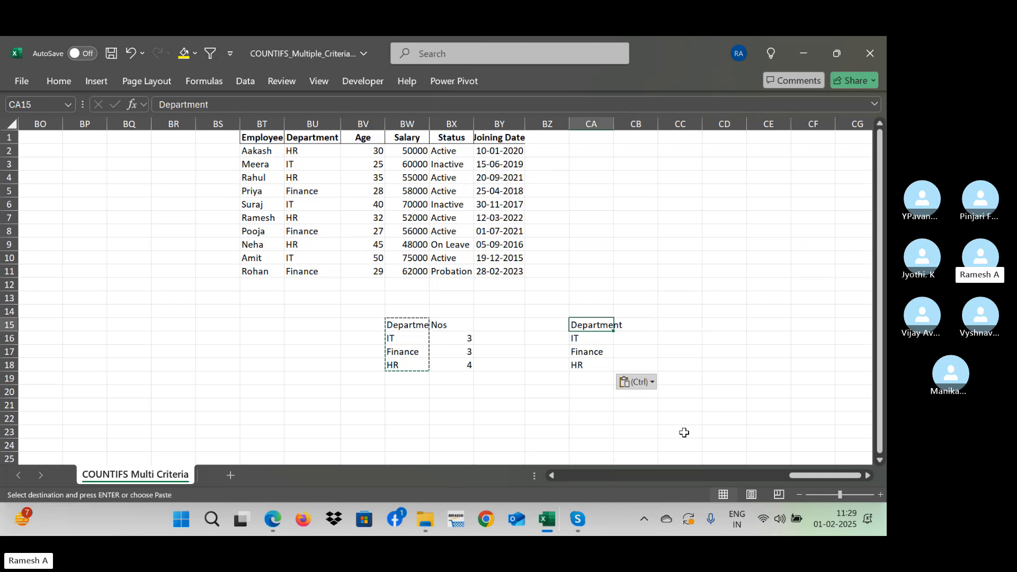
- Copy the "Status" heading from BX1 to CB15, beside the new department list's heading
{"action": "left_click", "coordinate": [460, 136]}
{"action": "key", "text": "ctrl+c"}
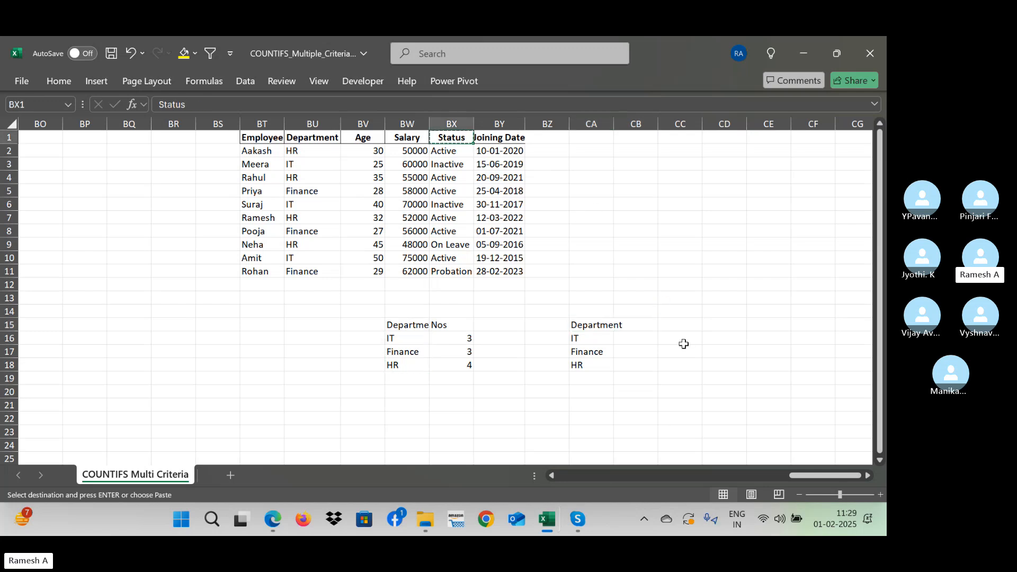
{"action": "left_click", "coordinate": [631, 326]}
{"action": "key", "text": "ctrl+v"}
- Enter ACTIVE as the status in CB16 and fill it down through CB18
{"action": "left_click", "coordinate": [634, 343]}
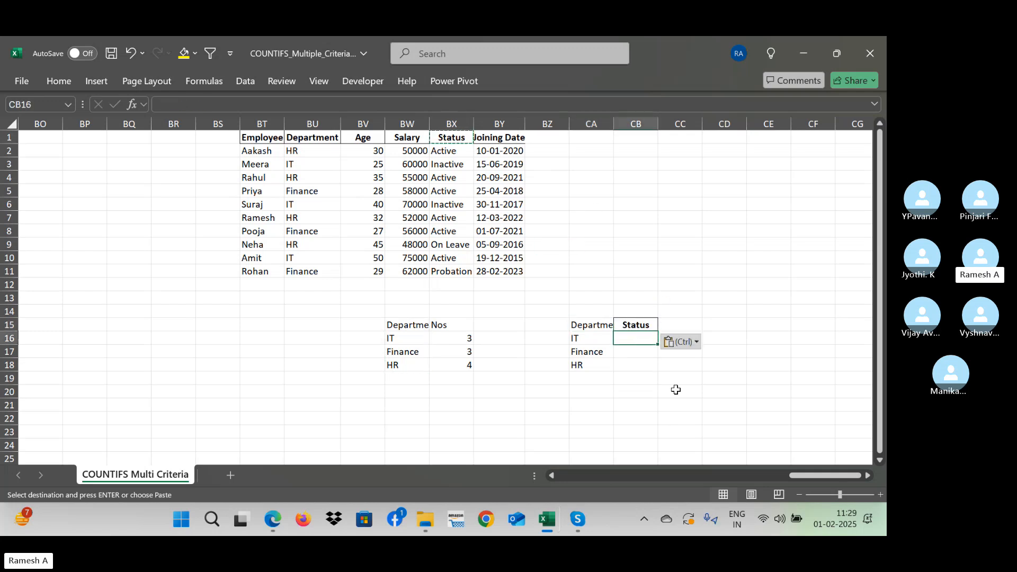
{"action": "type", "text": "ACTIVE"}
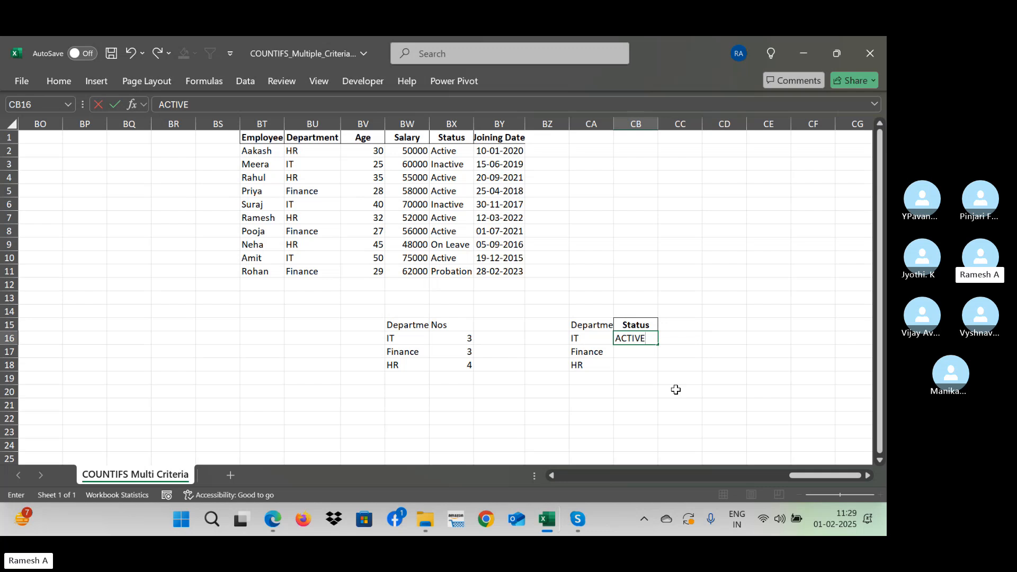
{"action": "key", "text": "Return"}
{"action": "key", "text": "Up"}
{"action": "key", "text": "shift+Down"}
{"action": "key", "text": "shift+Down"}
{"action": "key", "text": "ctrl+d"}
{"action": "key", "text": "Up"}
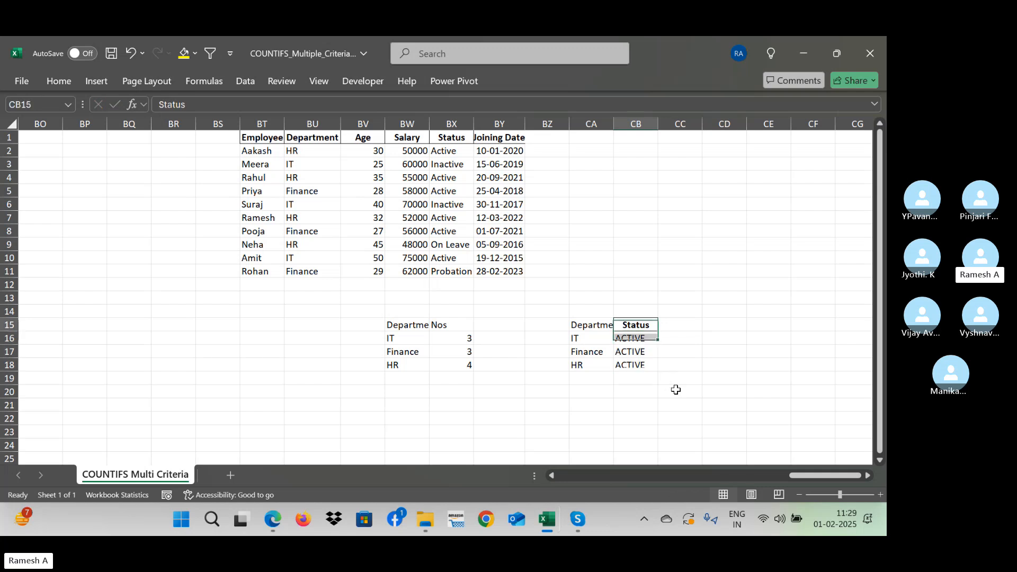
- Review the department and status pairs in CA15:CB18 that serve as the two counting criteria
{"action": "key", "text": "Left"}
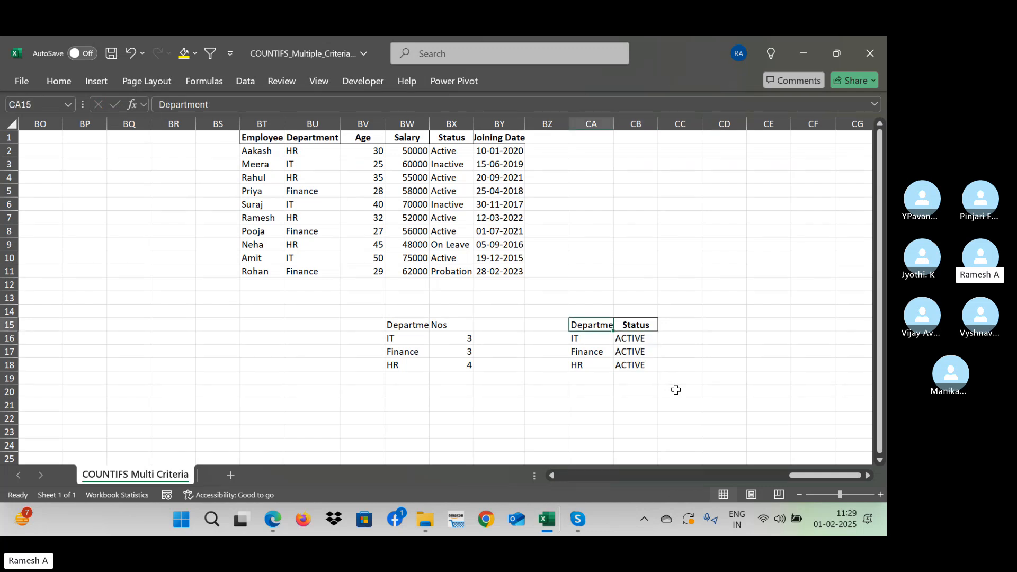
{"action": "key", "text": "Down"}
{"action": "key", "text": "Right"}
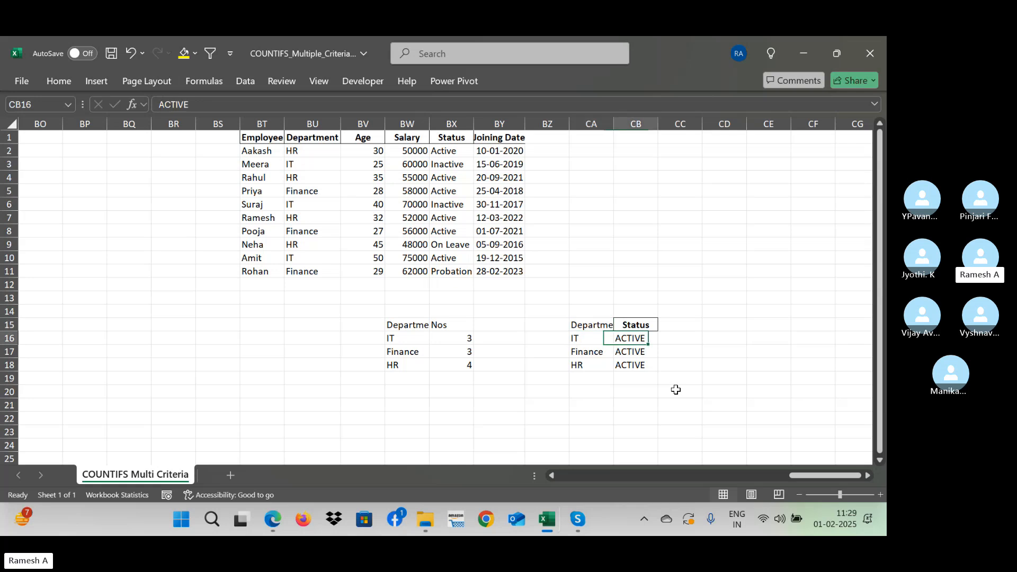
{"action": "key", "text": "Left"}
{"action": "key", "text": "Down"}
{"action": "key", "text": "Right"}
{"action": "key", "text": "Left"}
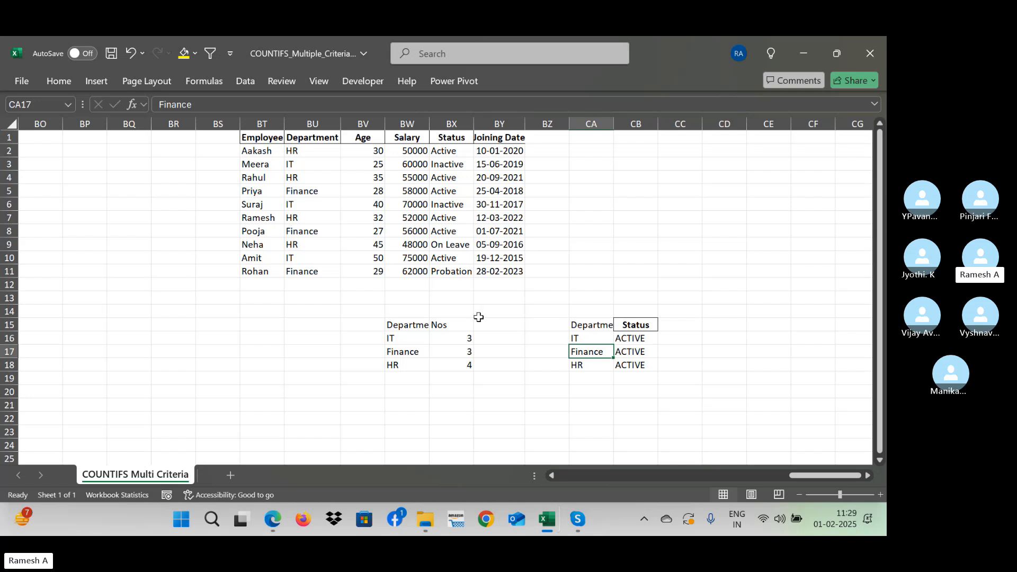
{"action": "left_click", "coordinate": [625, 341]}
{"action": "left_click", "coordinate": [587, 325]}
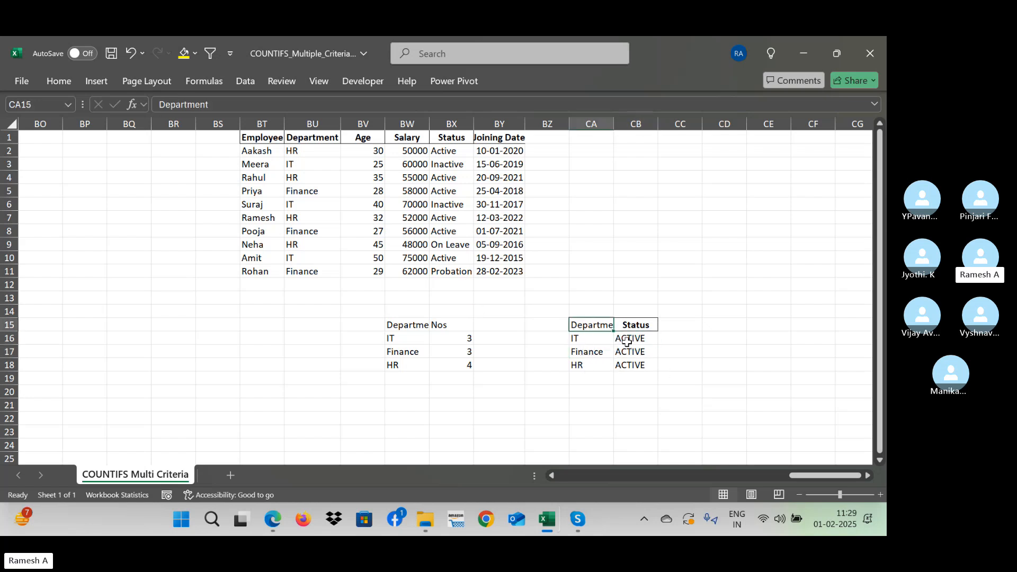
- Add the heading "Nos" in CC15, next to the Status heading
{"action": "left_click", "coordinate": [679, 325]}
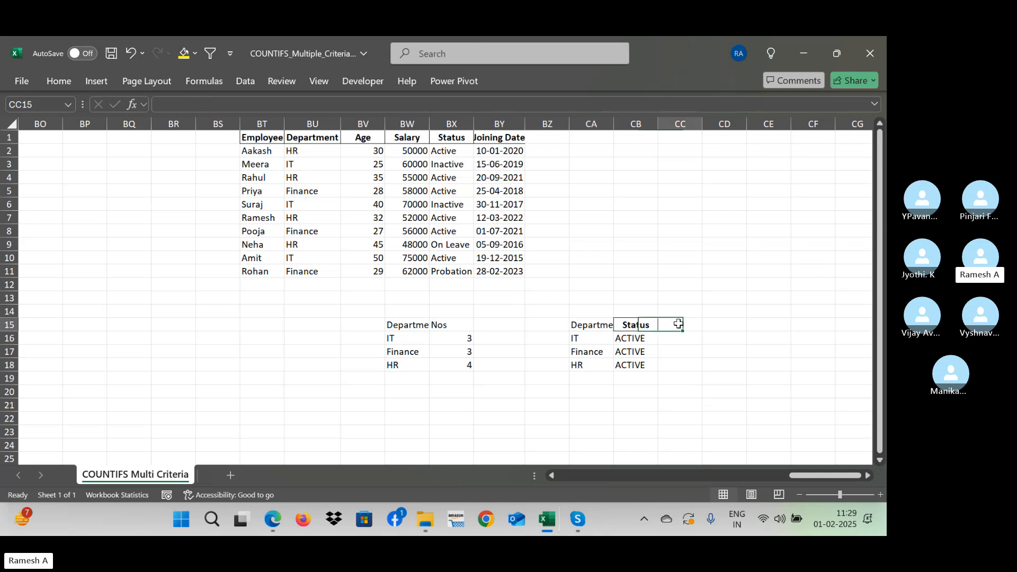
{"action": "type", "text": "Nos"}
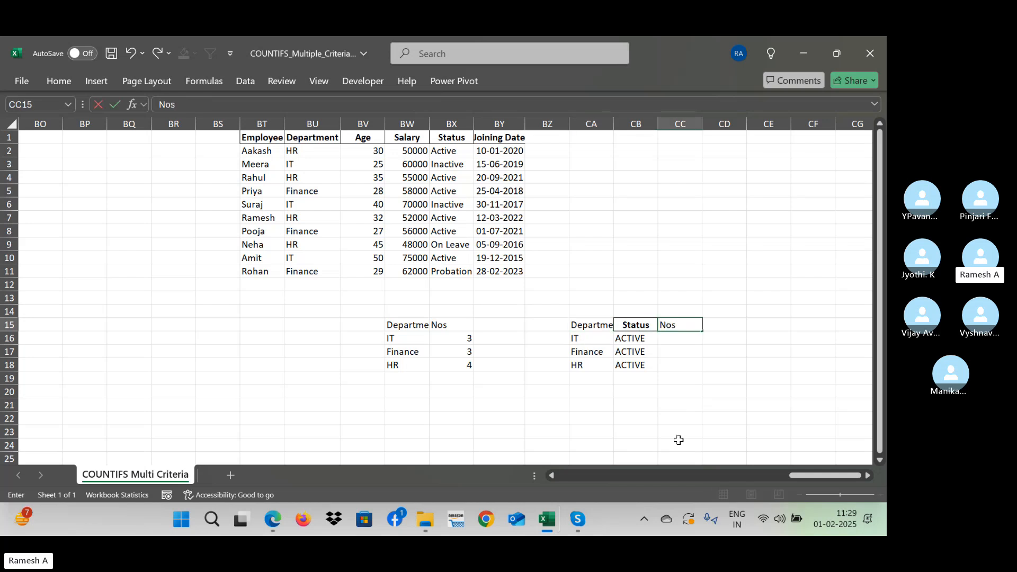
{"action": "key", "text": "Return"}
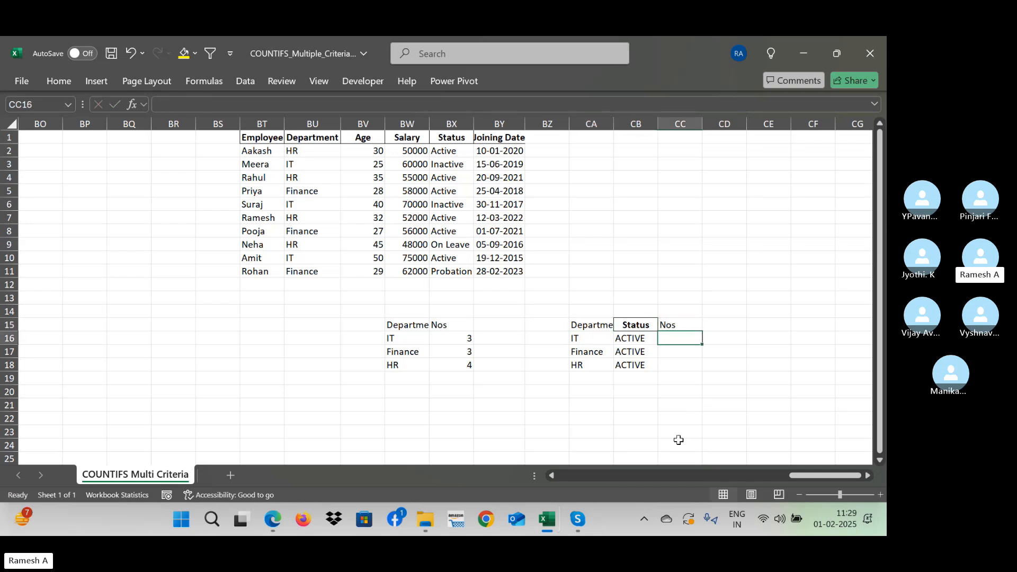
- Start a COUNTIFS formula in CC16 with the locked department range $BU$2:$BU$11 and CA16 as its criterion
{"action": "type", "text": "=coun"}
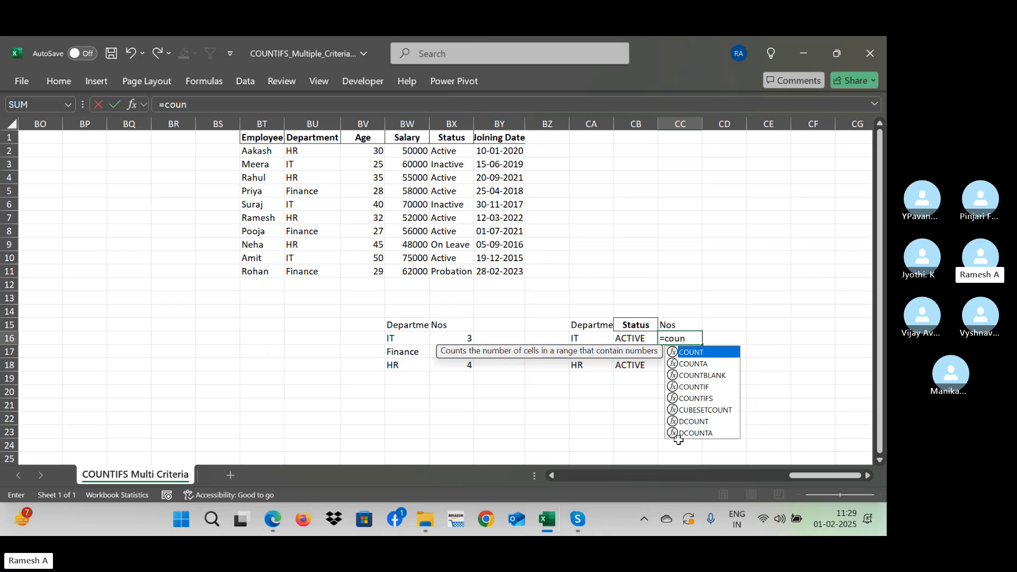
{"action": "type", "text": "tifs("}
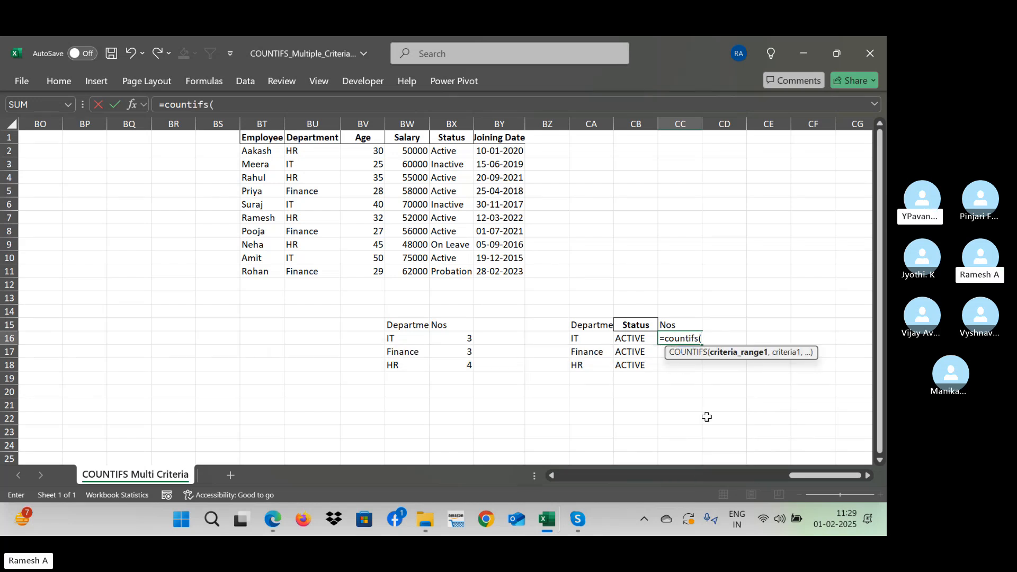
{"action": "left_click", "coordinate": [317, 150]}
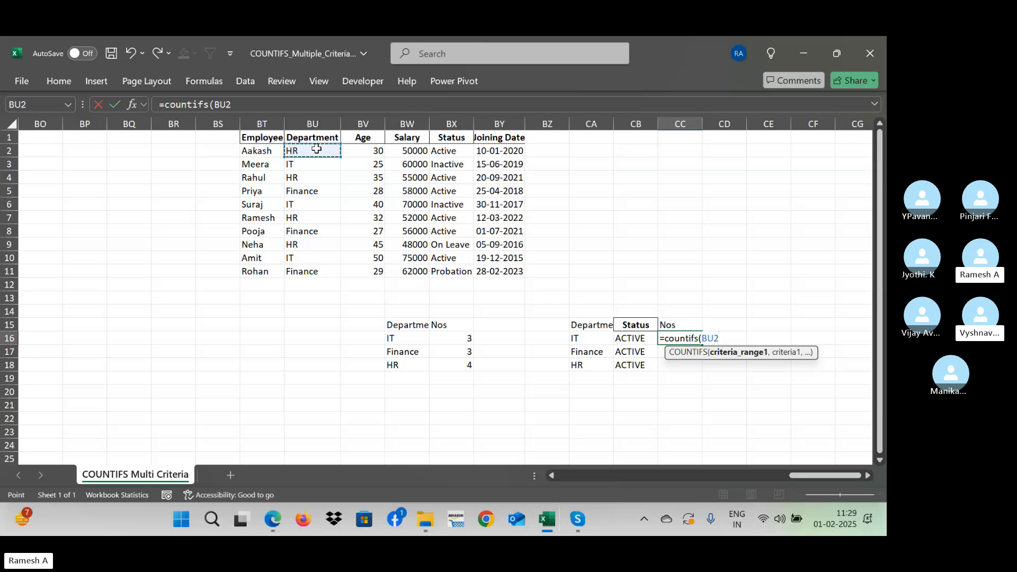
{"action": "key", "text": "ctrl+shift+Down"}
{"action": "key", "text": "F4"}
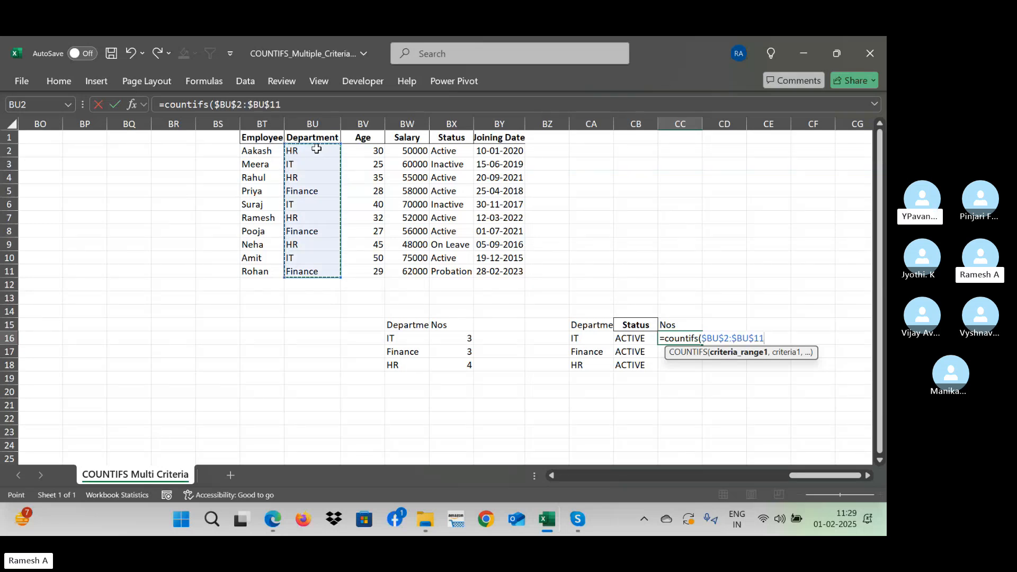
{"action": "type", "text": ","}
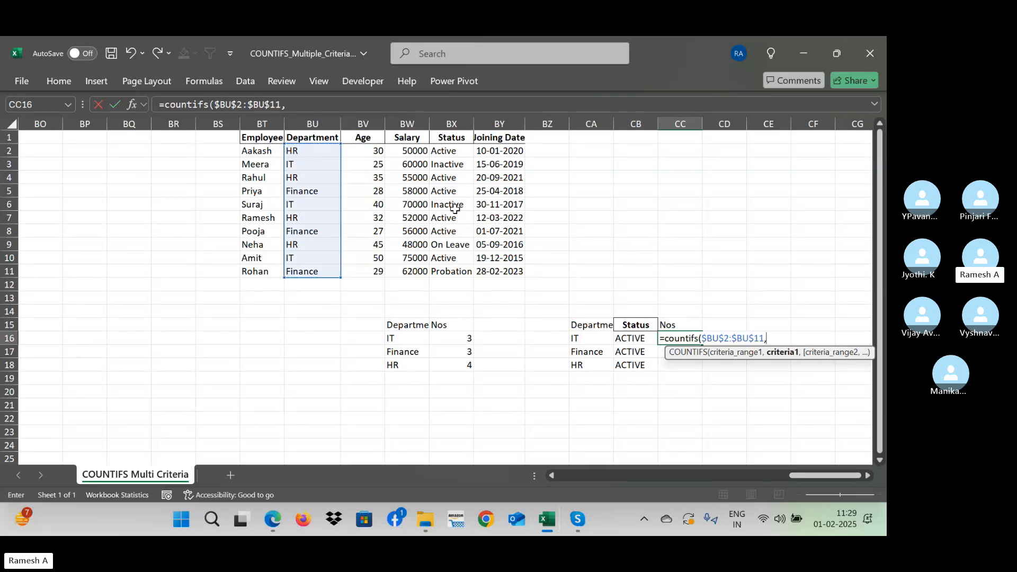
{"action": "left_click", "coordinate": [580, 343]}
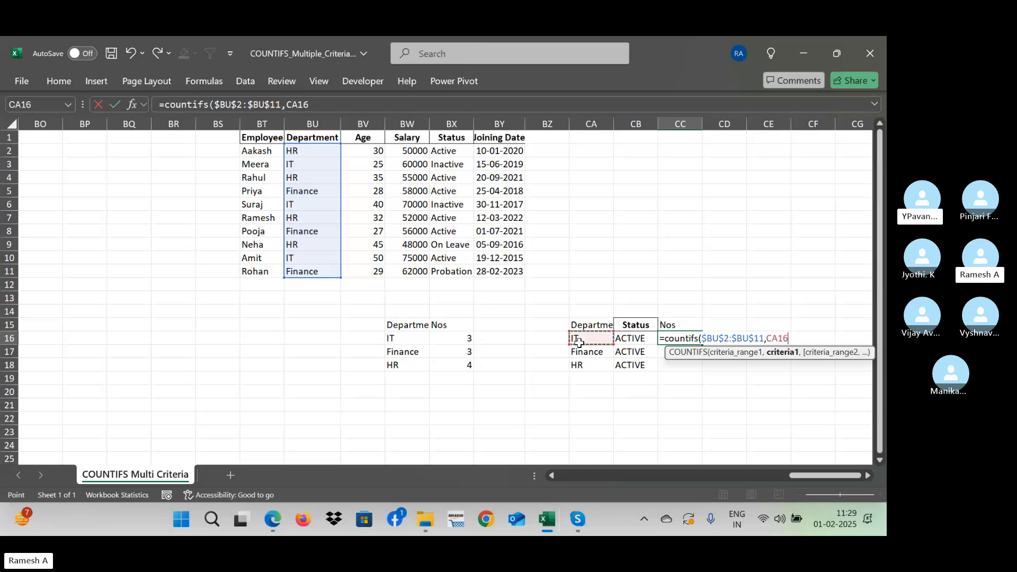
{"action": "type", "text": ","}
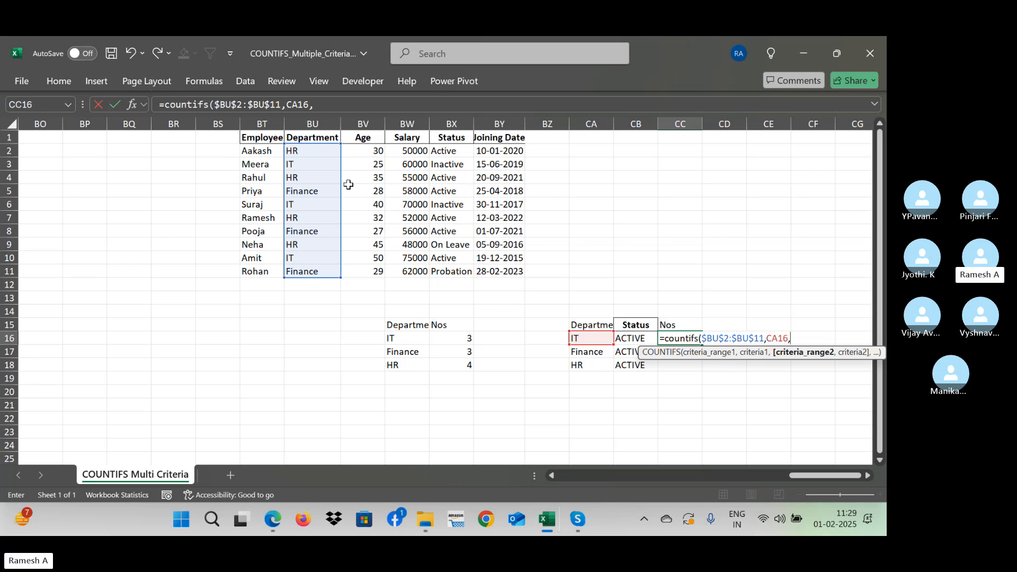
- Complete the CC16 formula with the locked status range $BX$2:$BX$11 and CB16 as the second criterion
{"action": "left_click", "coordinate": [452, 155]}
{"action": "key", "text": "ctrl+shift+Down"}
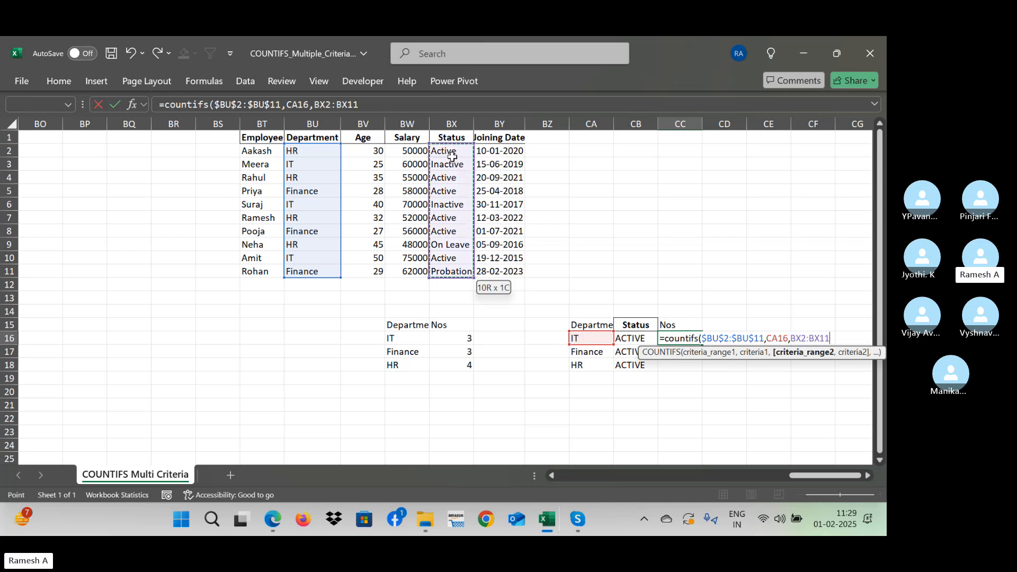
{"action": "key", "text": "F4"}
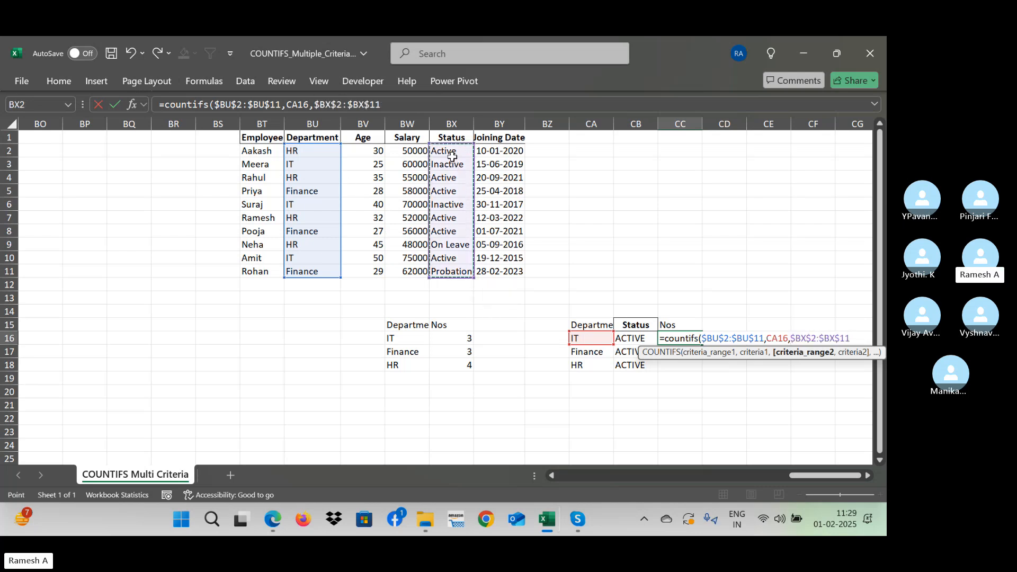
{"action": "type", "text": ","}
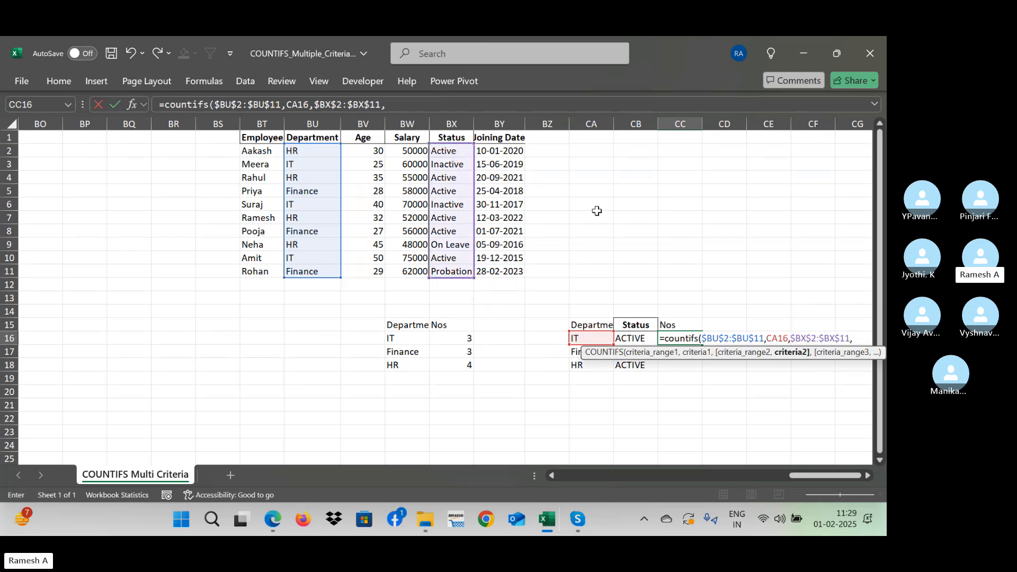
{"action": "left_click", "coordinate": [632, 338]}
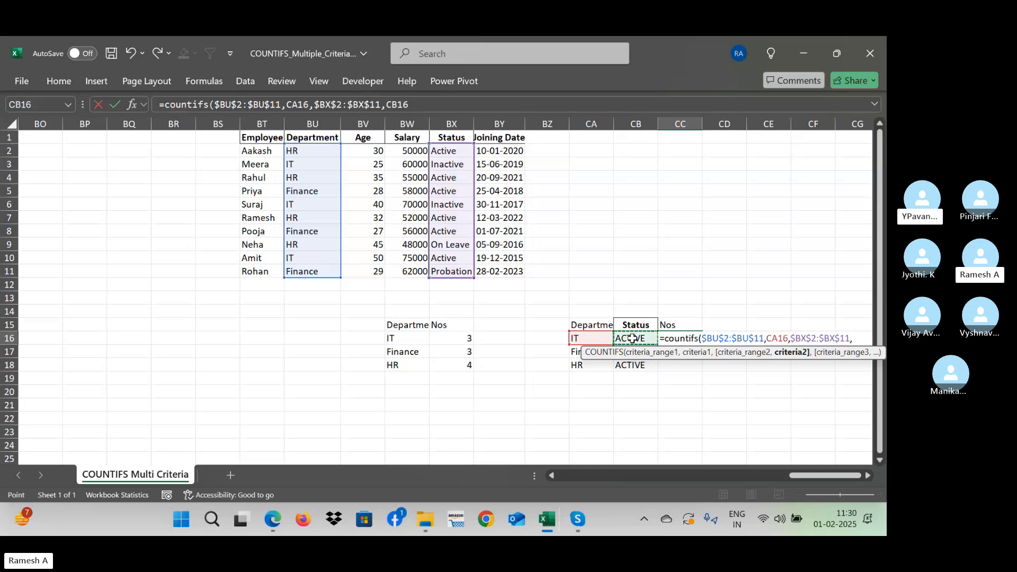
{"action": "type", "text": ")"}
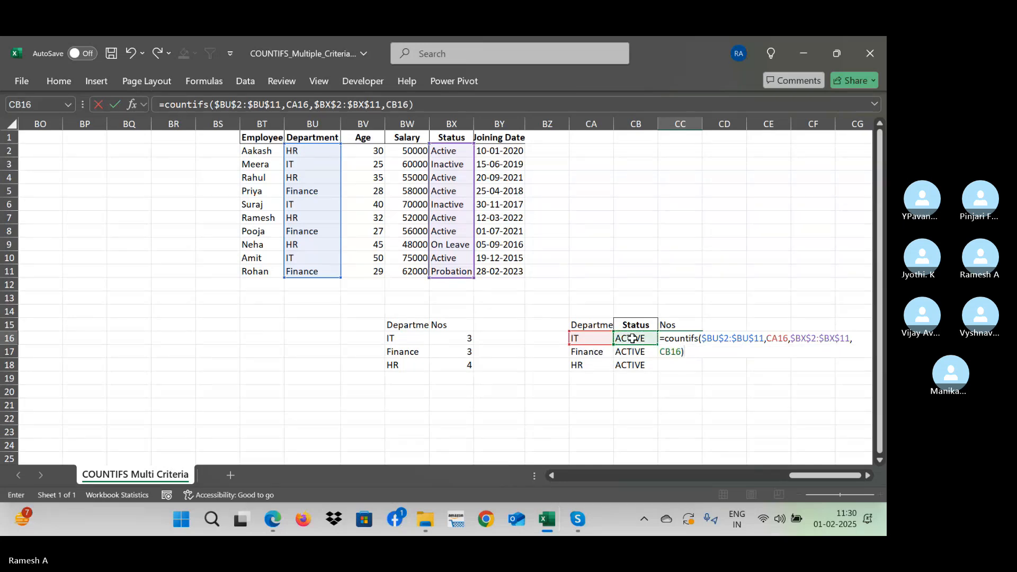
{"action": "key", "text": "Return"}
- Fill the COUNTIFS formula from CC16 down through CC18 for the other departments
{"action": "key", "text": "Up"}
{"action": "key", "text": "shift+Down"}
{"action": "key", "text": "shift+Down"}
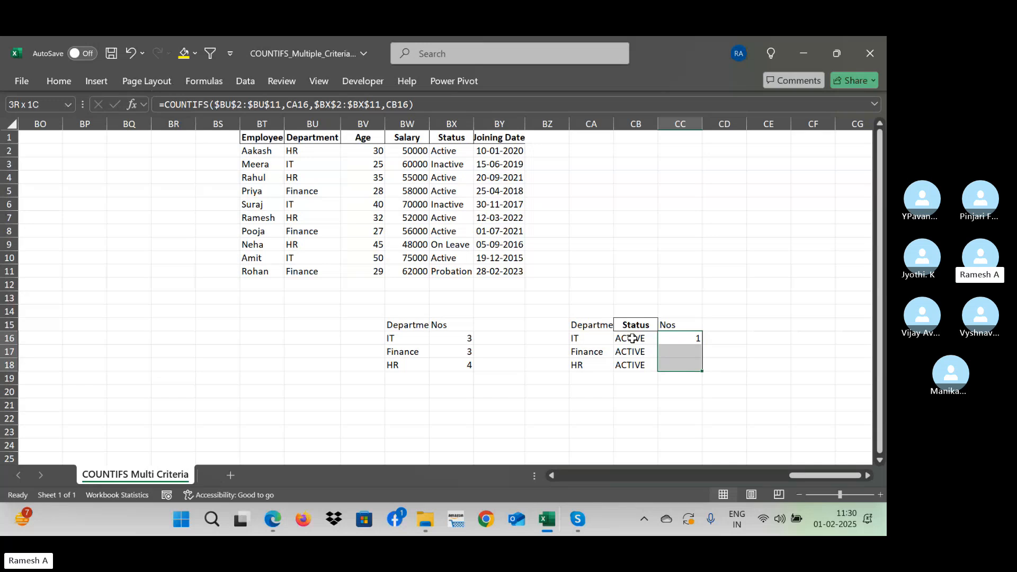
{"action": "key", "text": "ctrl+d"}
- Check the Finance count in CC17 against the Finance rows and their Active statuses in the employee table
{"action": "key", "text": "Down"}
{"action": "key", "text": "Left"}
{"action": "key", "text": "Left"}
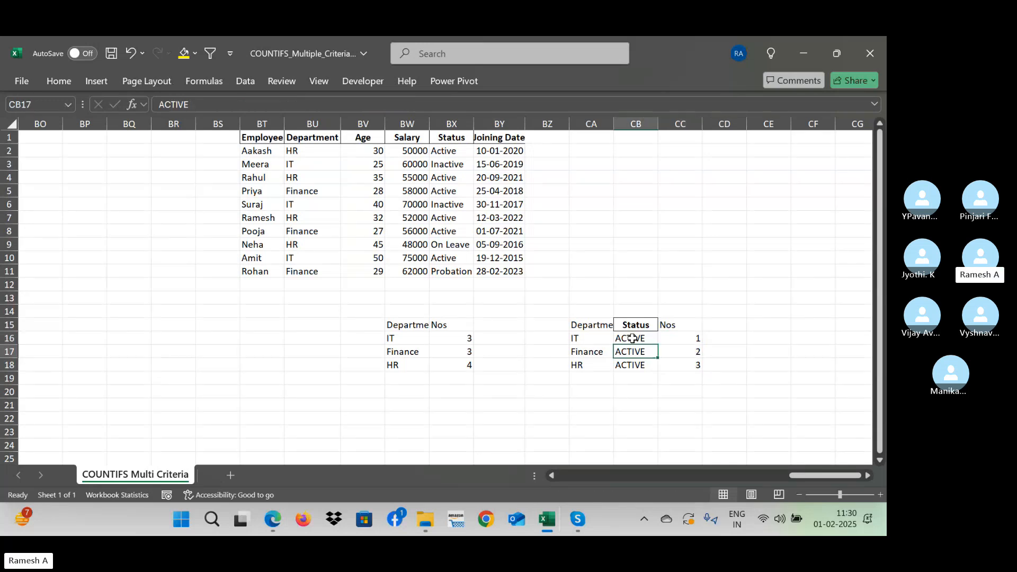
{"action": "key", "text": "Right"}
{"action": "key", "text": "Right"}
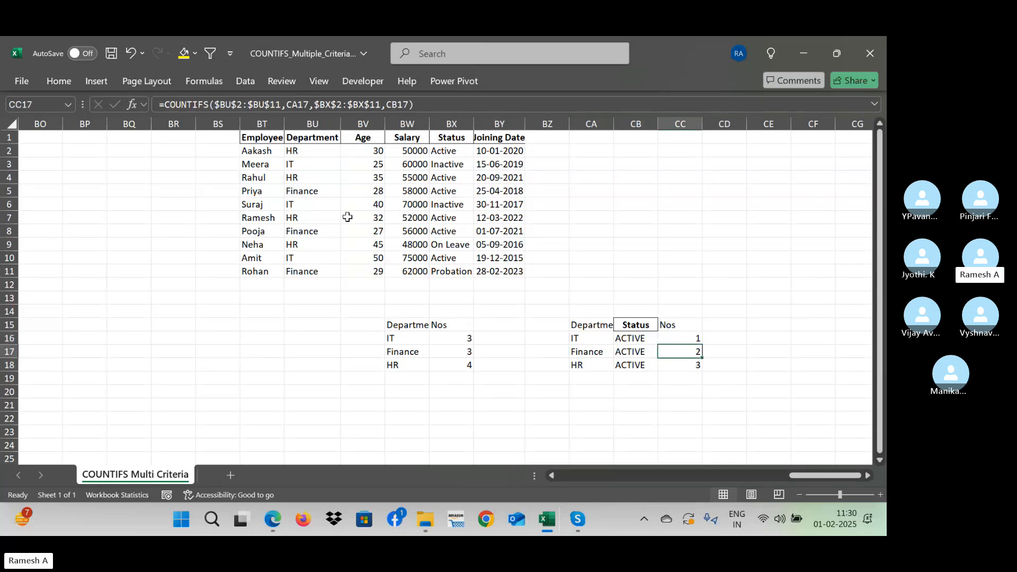
{"action": "left_click", "coordinate": [307, 191]}
{"action": "left_click", "coordinate": [312, 231], "text": "ctrl"}
{"action": "left_click", "coordinate": [328, 275], "text": "ctrl"}
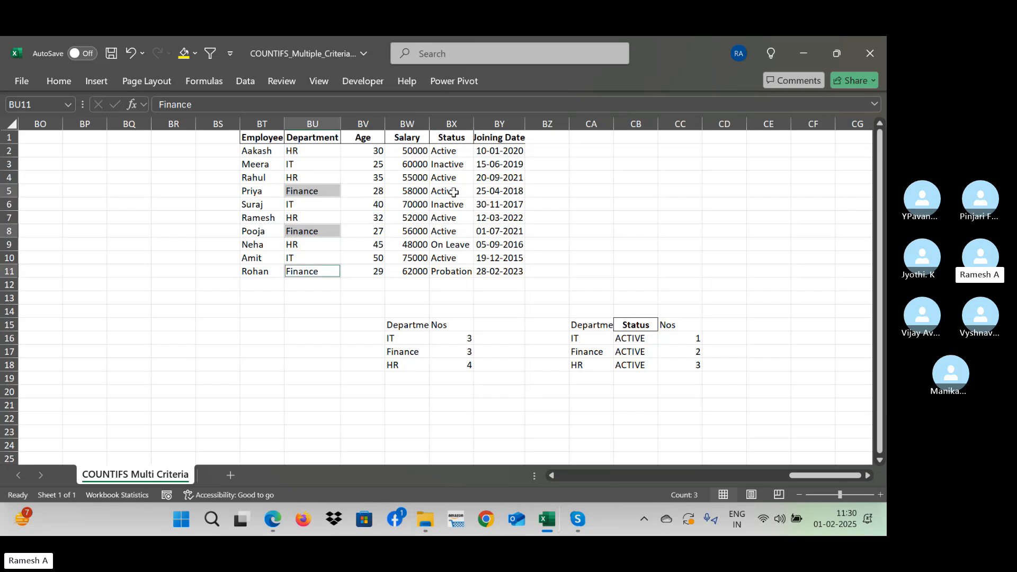
{"action": "left_click", "coordinate": [455, 230], "text": "ctrl"}
{"action": "left_click", "coordinate": [451, 193], "text": "ctrl"}
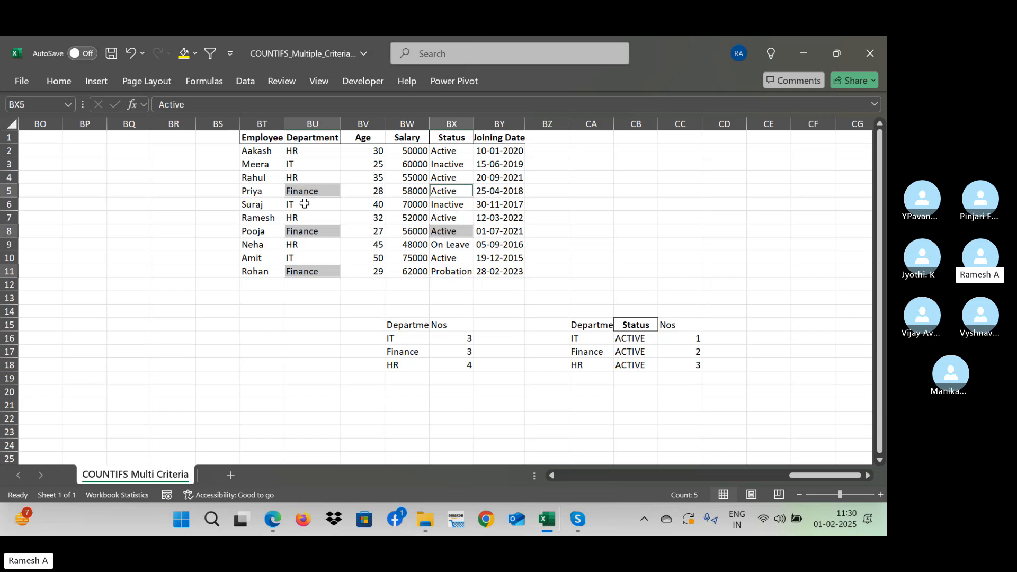
{"action": "left_click", "coordinate": [459, 190]}
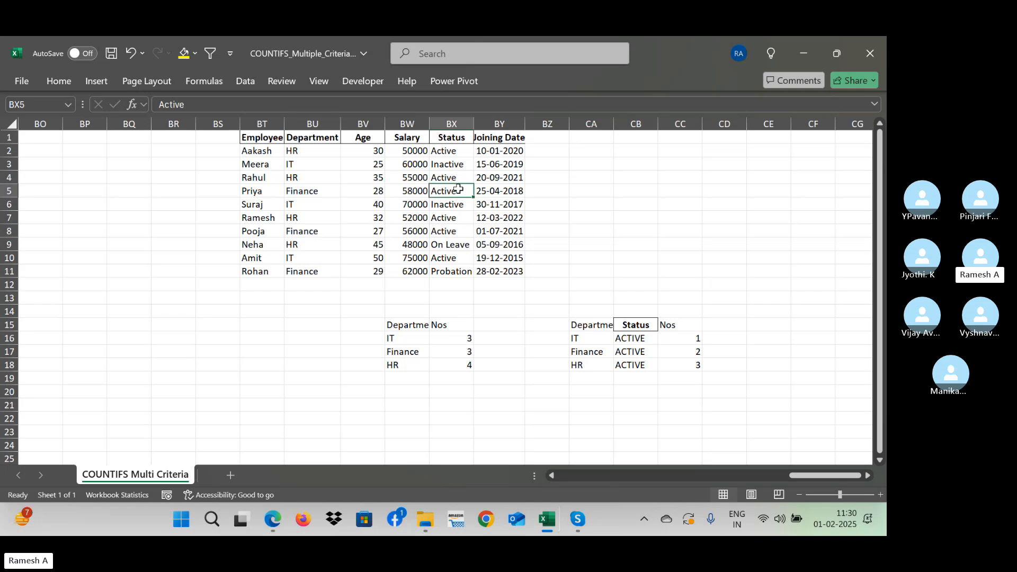
{"action": "left_click", "coordinate": [318, 192]}
{"action": "left_click", "coordinate": [321, 232], "text": "ctrl"}
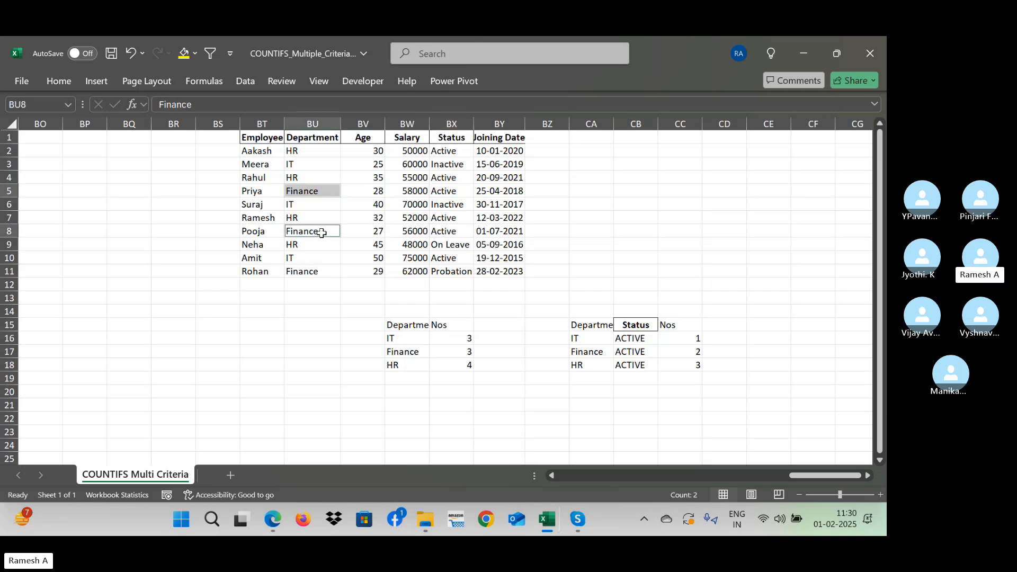
{"action": "left_click", "coordinate": [444, 190], "text": "ctrl"}
{"action": "left_click", "coordinate": [448, 231], "text": "ctrl"}
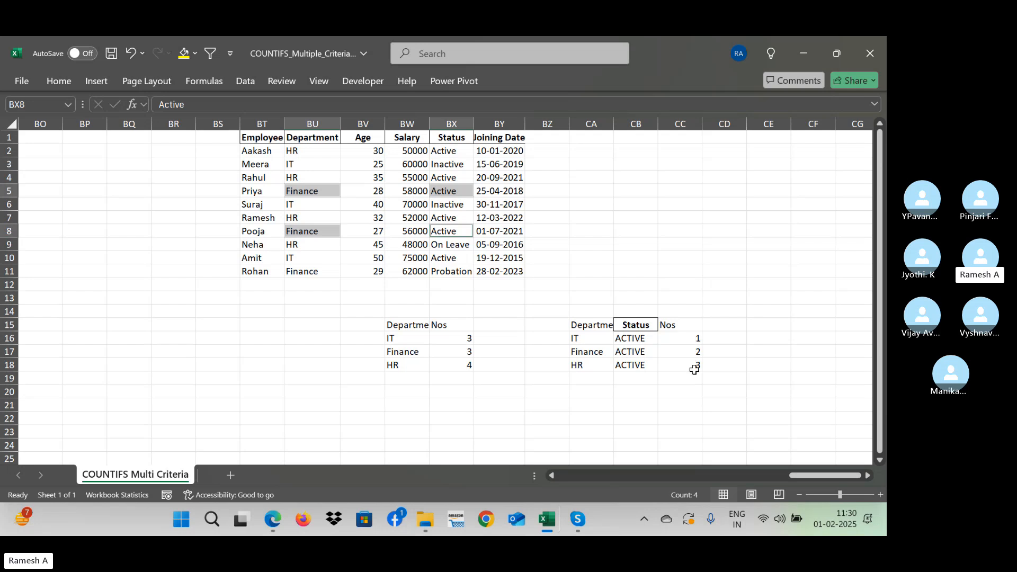
{"action": "left_click", "coordinate": [659, 299]}
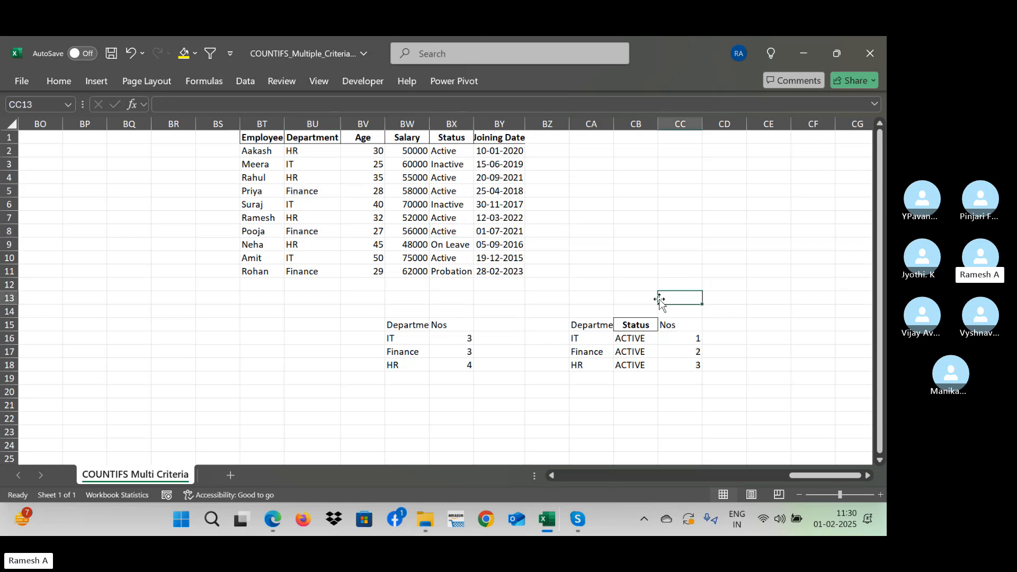
{"action": "key", "text": "Right"}
{"action": "key", "text": "Right"}
{"action": "key", "text": "Right"}
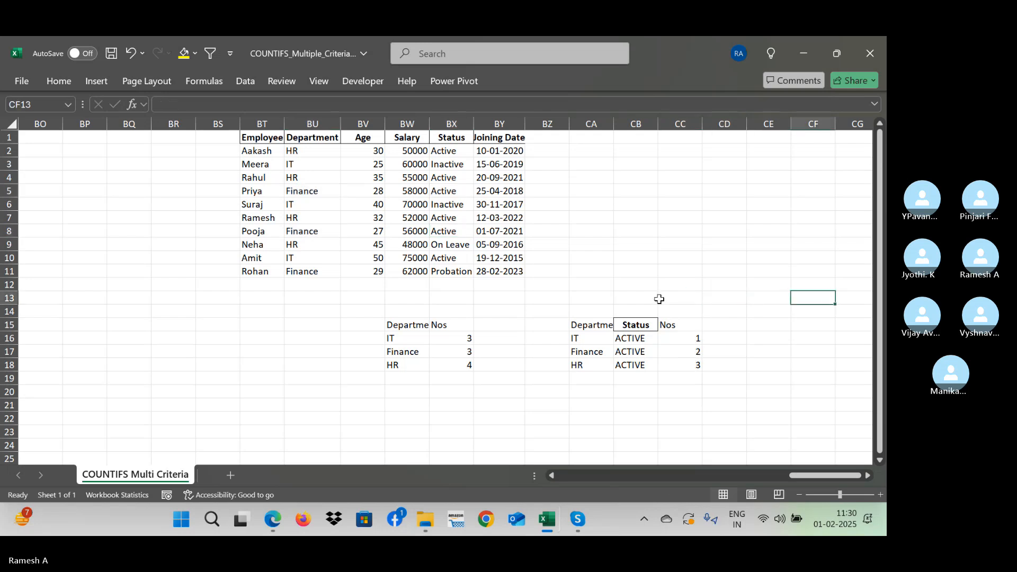
- Enter the heading "Salarys" in CD15, next to the Nos heading
{"action": "left_click", "coordinate": [682, 338]}
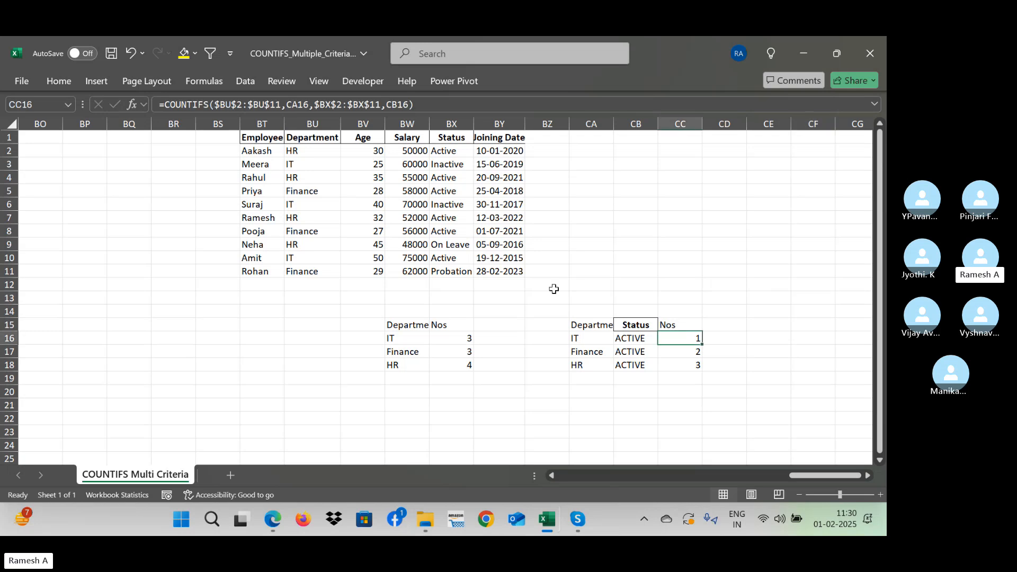
{"action": "left_click", "coordinate": [729, 346]}
{"action": "key", "text": "Up"}
{"action": "key", "text": "Up"}
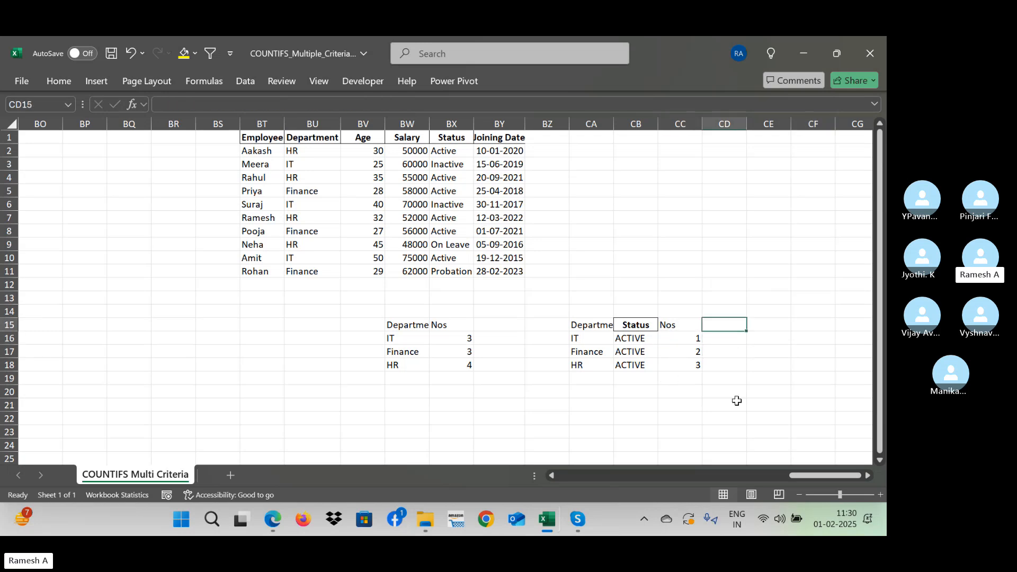
{"action": "type", "text": "Sala"}
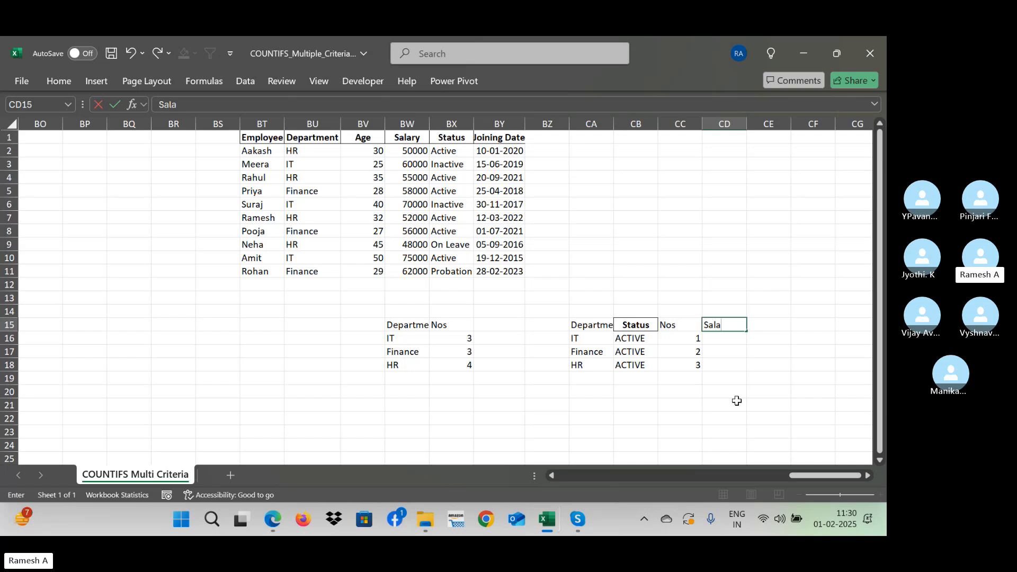
{"action": "type", "text": "rys"}
{"action": "key", "text": "Return"}
{"action": "key", "text": "Up"}
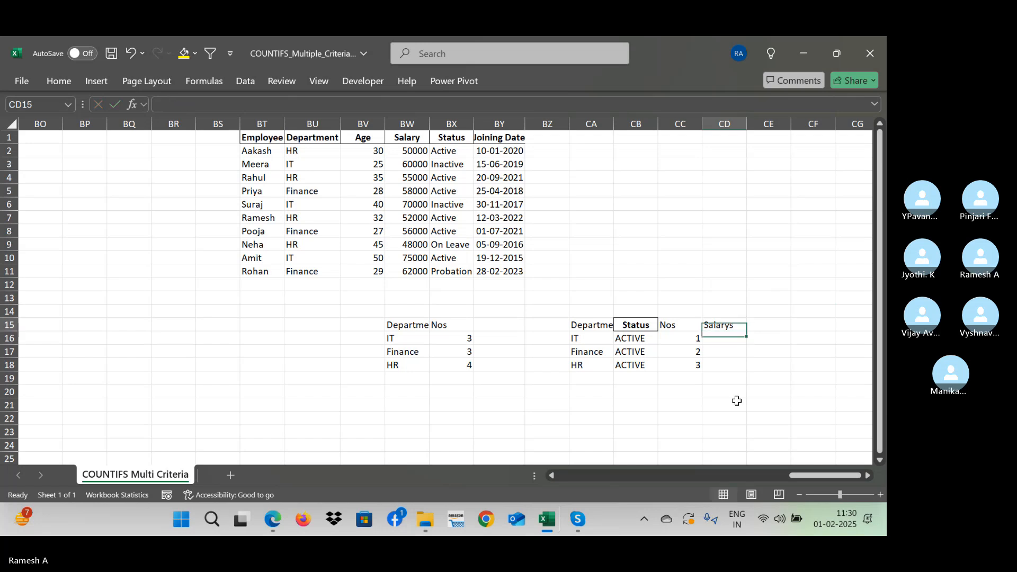
- Correct the spelling of the heading in CD15 to "Salaries"
{"action": "key", "text": "Left"}
{"action": "key", "text": "Left"}
{"action": "key", "text": "Right"}
{"action": "key", "text": "Right"}
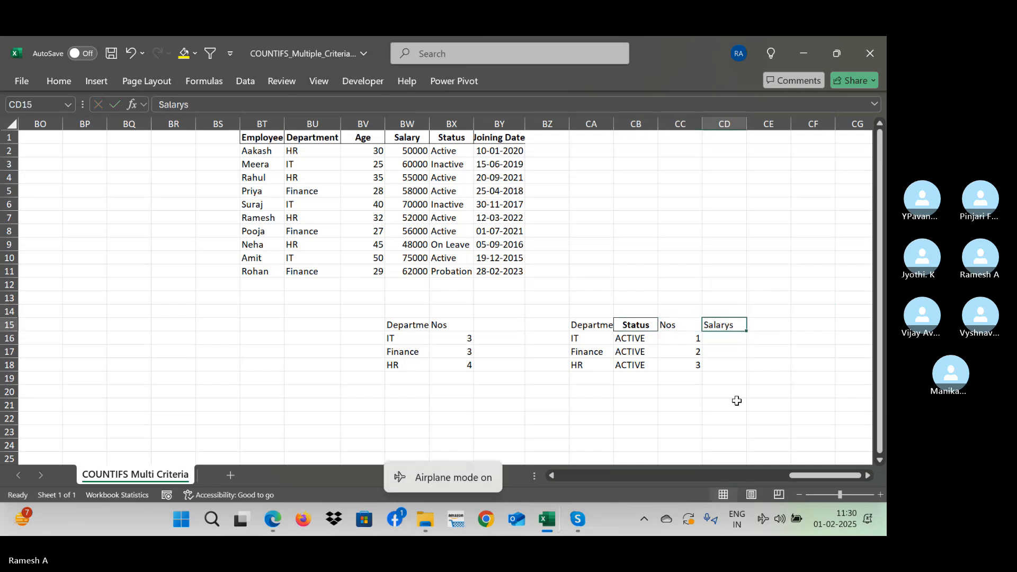
{"action": "left_click", "coordinate": [238, 105]}
{"action": "key", "text": "BackSpace"}
{"action": "key", "text": "BackSpace"}
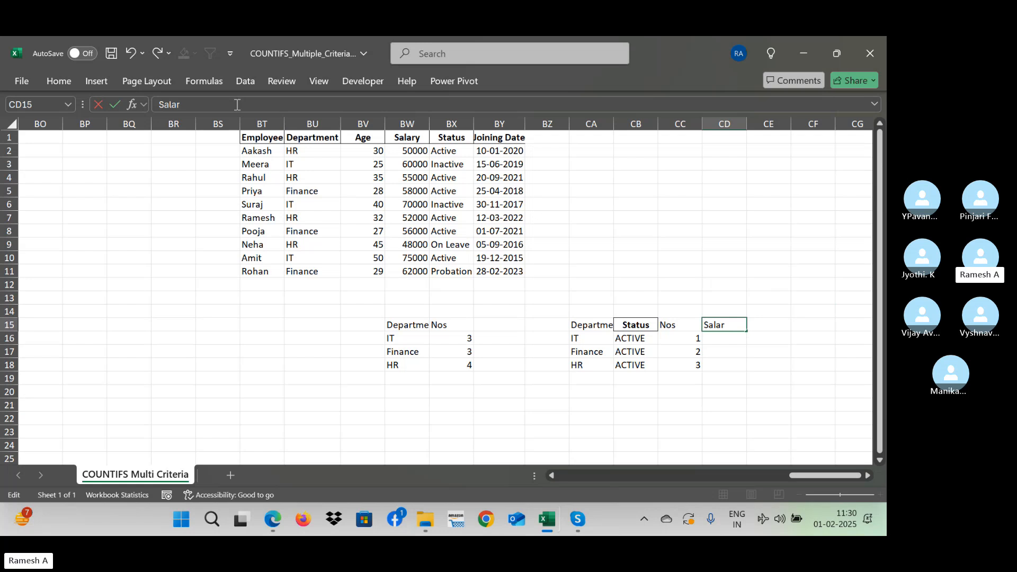
{"action": "key", "text": "Return"}
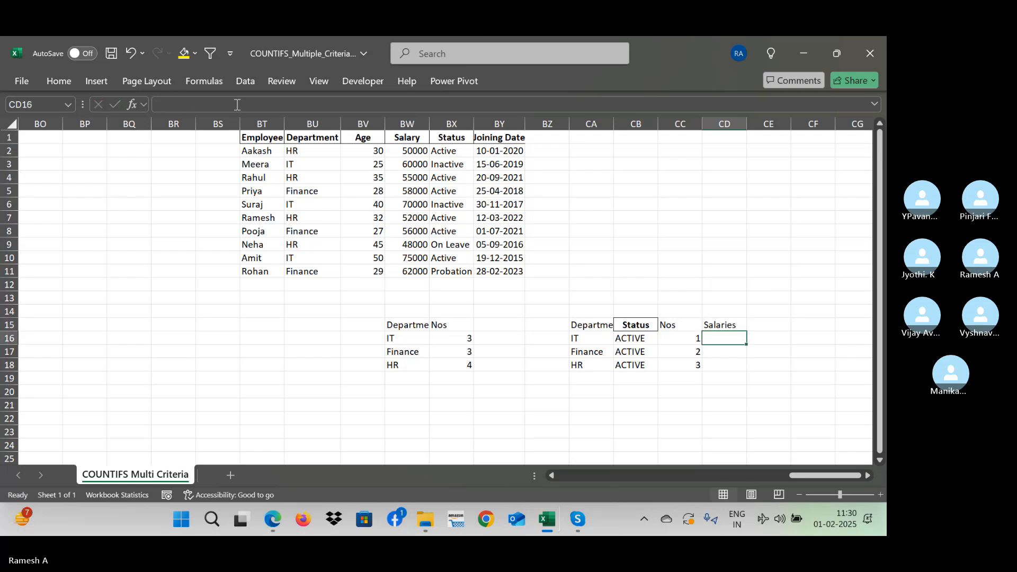
- Start a SUMIFS formula in CD16 with the absolute salary range $BW$2:$BW$11 as the sum range
{"action": "type", "text": "=sum"}
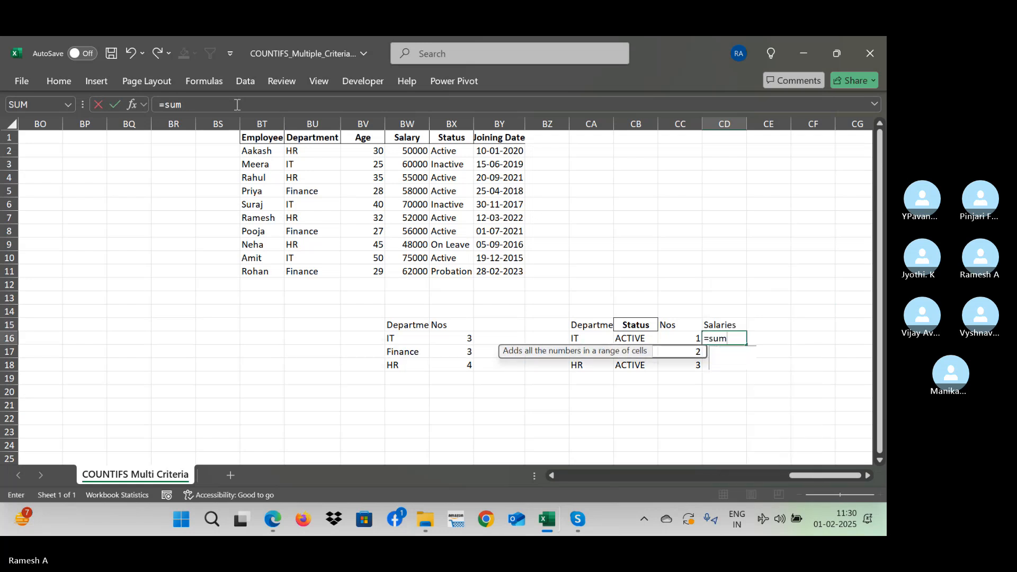
{"action": "type", "text": "ifs("}
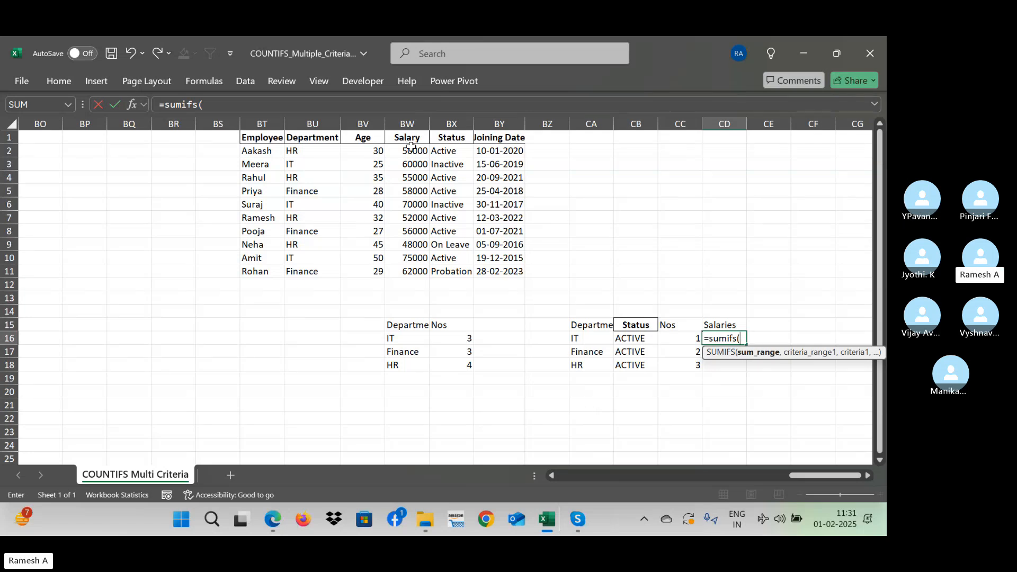
{"action": "left_click_drag", "start_coordinate": [412, 151], "coordinate": [411, 272]}
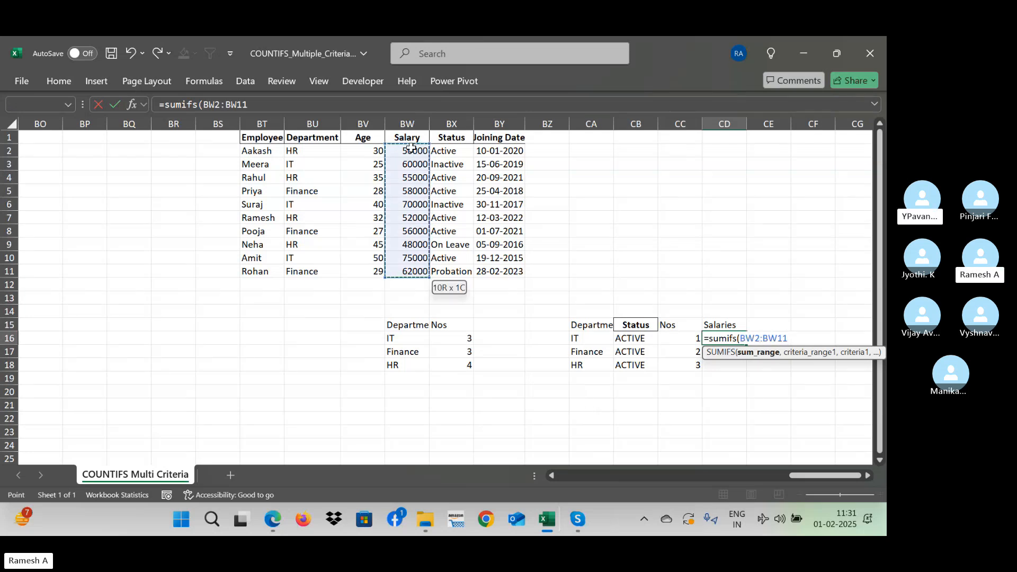
{"action": "key", "text": "F4"}
{"action": "type", "text": ","}
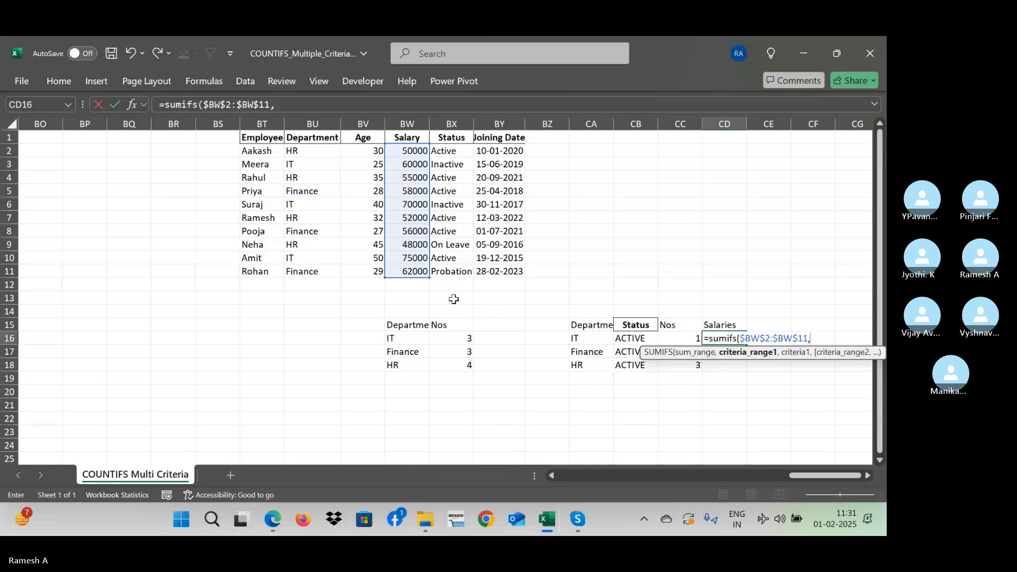
{"action": "left_click", "coordinate": [307, 146]}
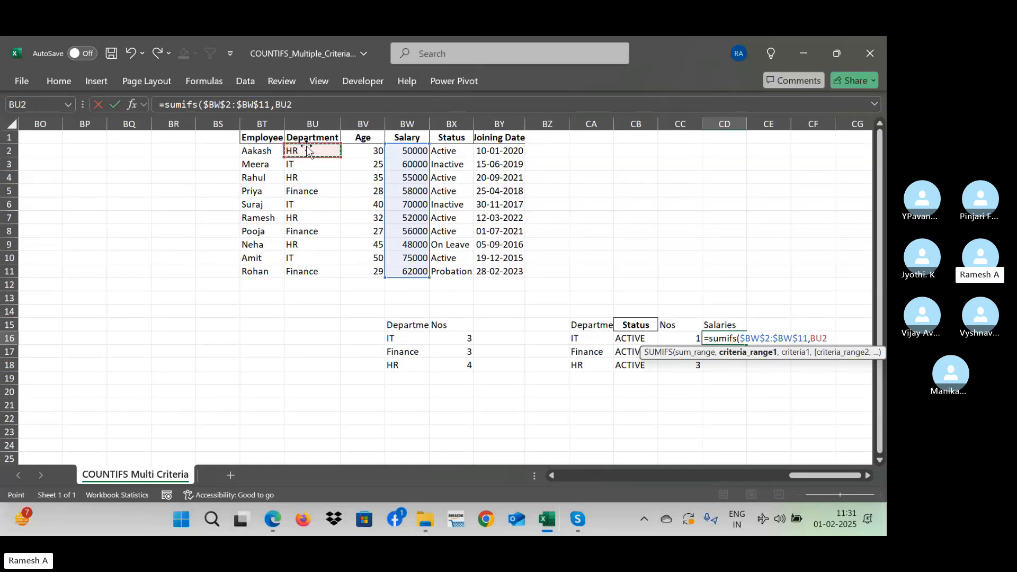
{"action": "key", "text": "ctrl+shift+Down"}
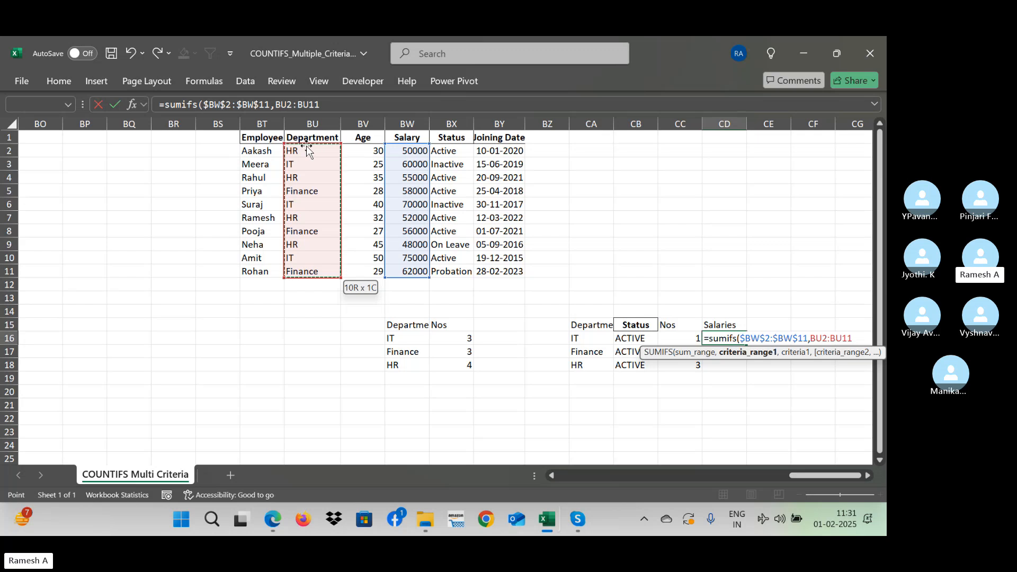
{"action": "key", "text": "F4"}
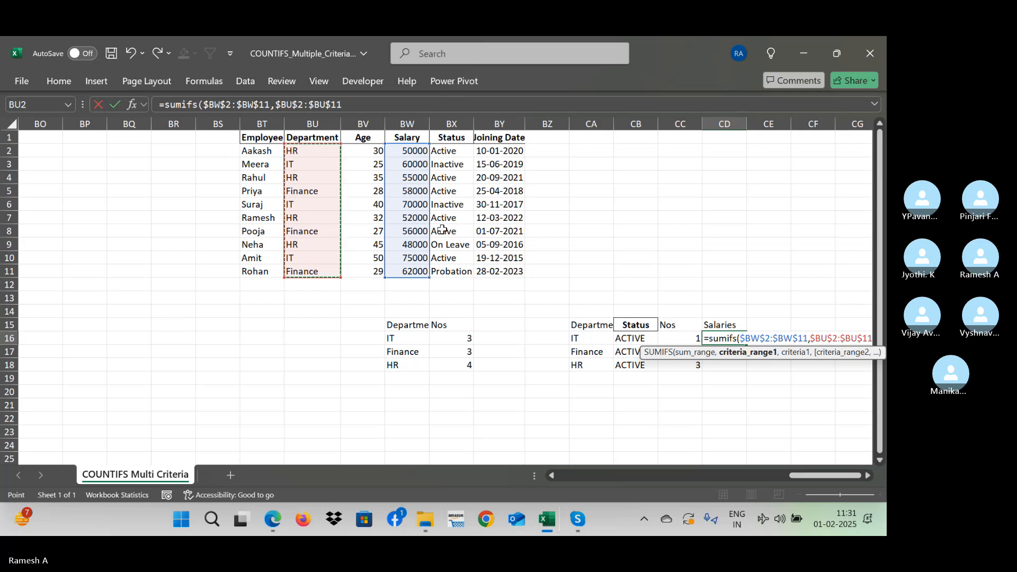
{"action": "left_click", "coordinate": [588, 339]}
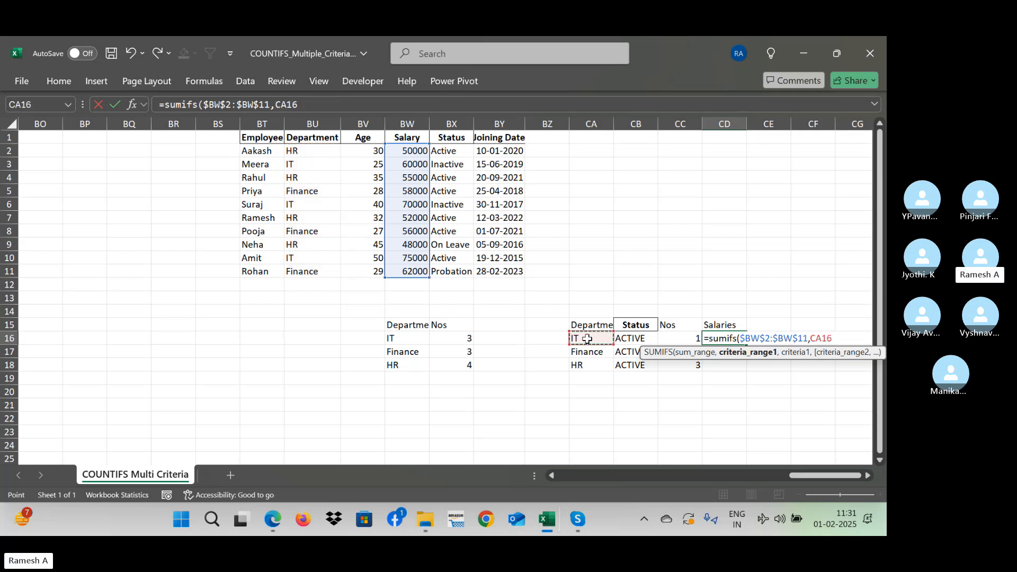
{"action": "type", "text": ","}
{"action": "key", "text": "BackSpace"}
{"action": "key", "text": "BackSpace"}
{"action": "key", "text": "BackSpace"}
{"action": "key", "text": "BackSpace"}
{"action": "key", "text": "BackSpace"}
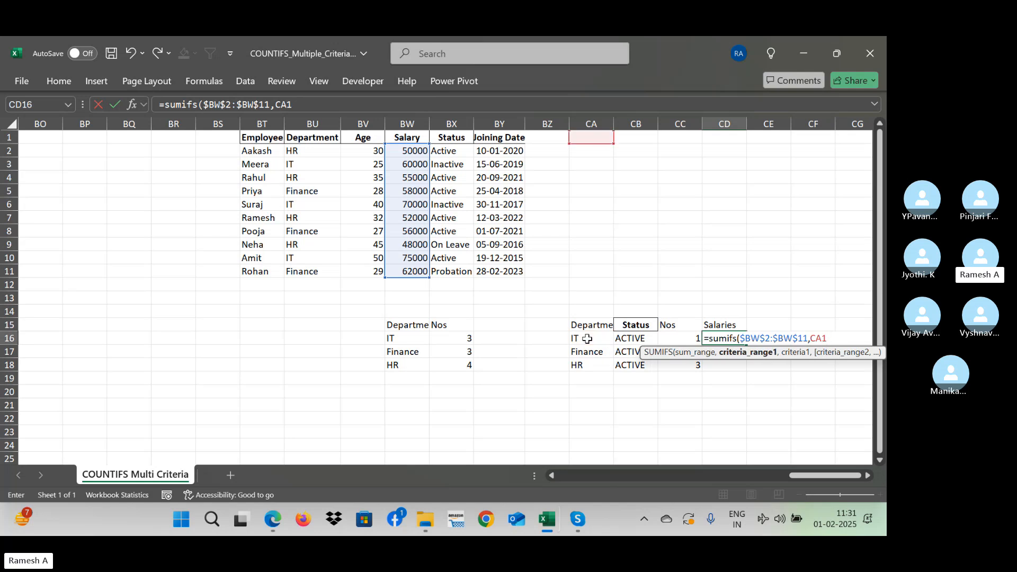
- Add the absolute department range $BU$2:$BU$11 with CA16 as the first criterion of the SUMIFS formula
{"action": "left_click", "coordinate": [298, 152]}
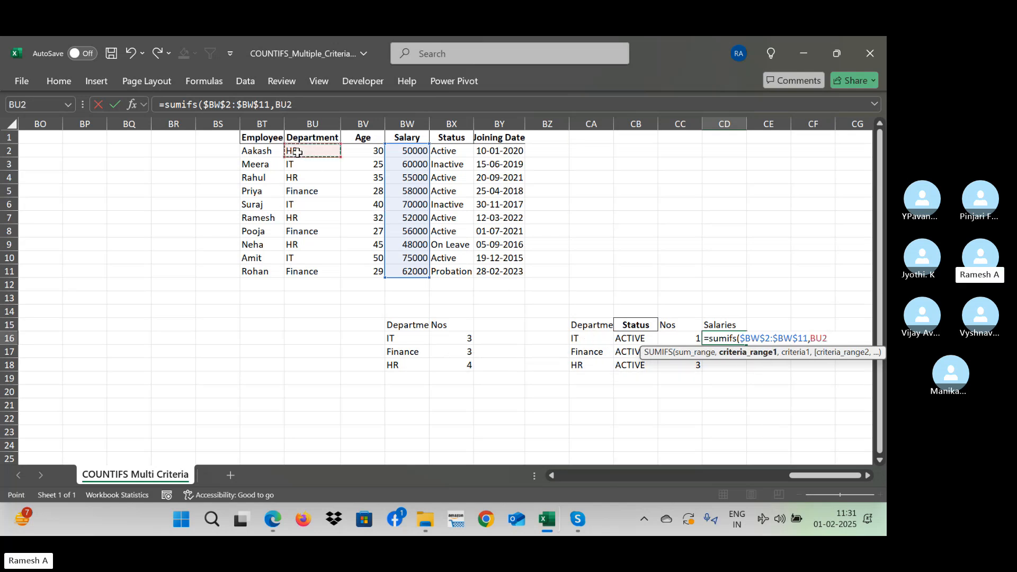
{"action": "key", "text": "ctrl+shift+Down"}
{"action": "key", "text": "F4"}
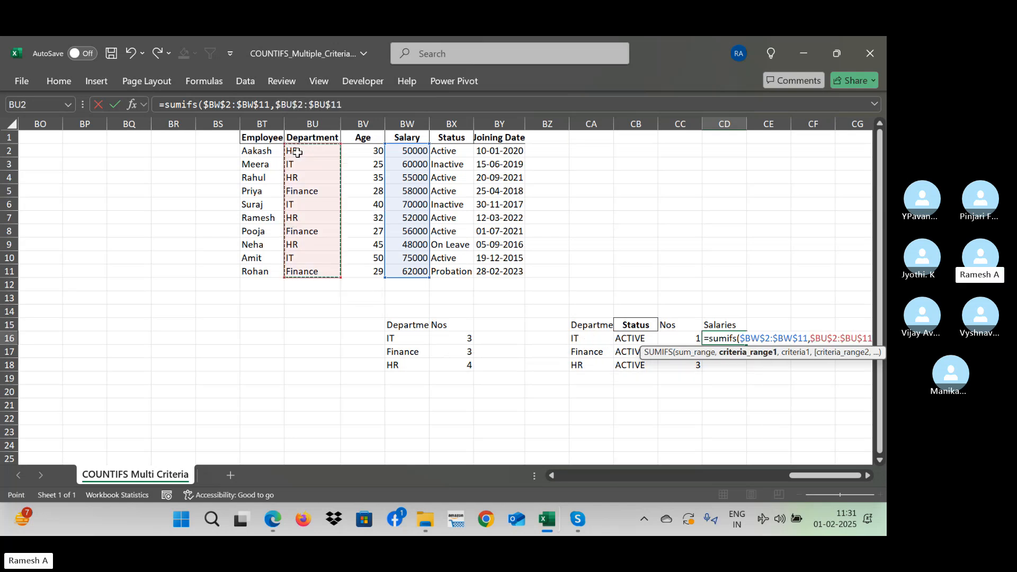
{"action": "type", "text": ","}
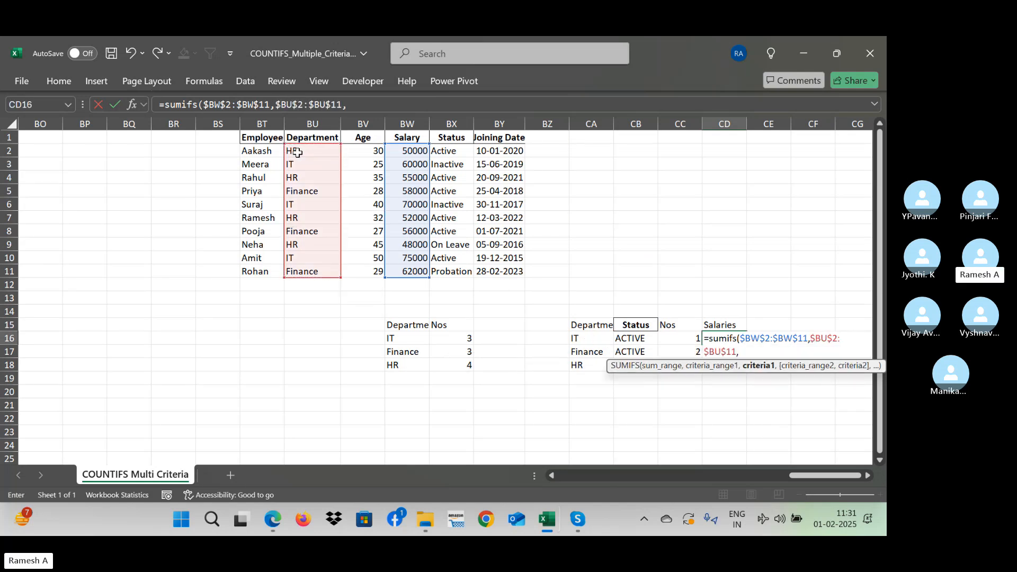
{"action": "left_click", "coordinate": [592, 340]}
{"action": "type", "text": ","}
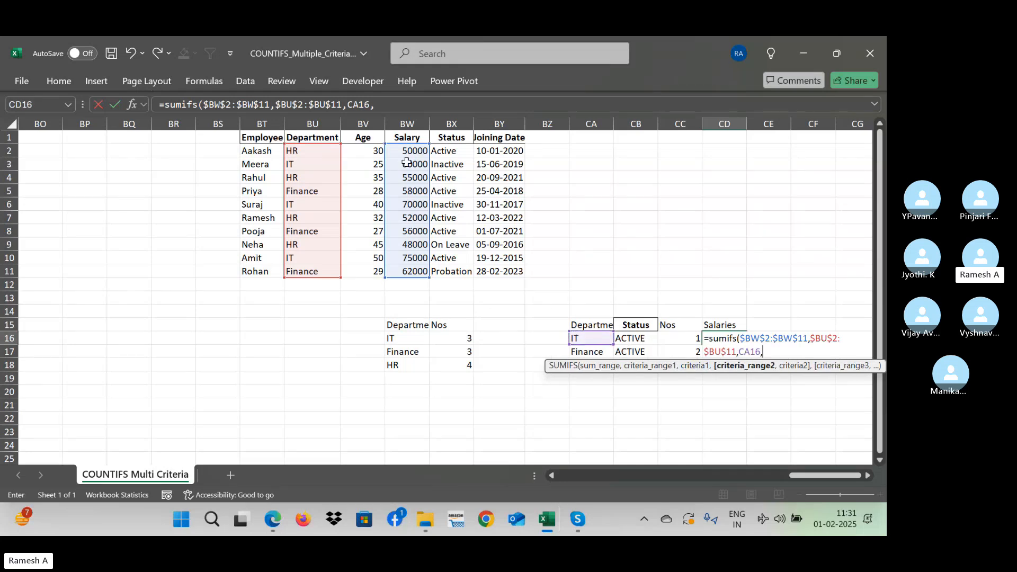
- Complete the SUMIFS formula with the absolute status range $BX$2:$BX$11 and CB16 as the second criterion
{"action": "left_click", "coordinate": [460, 150]}
{"action": "key", "text": "ctrl+shift+Down"}
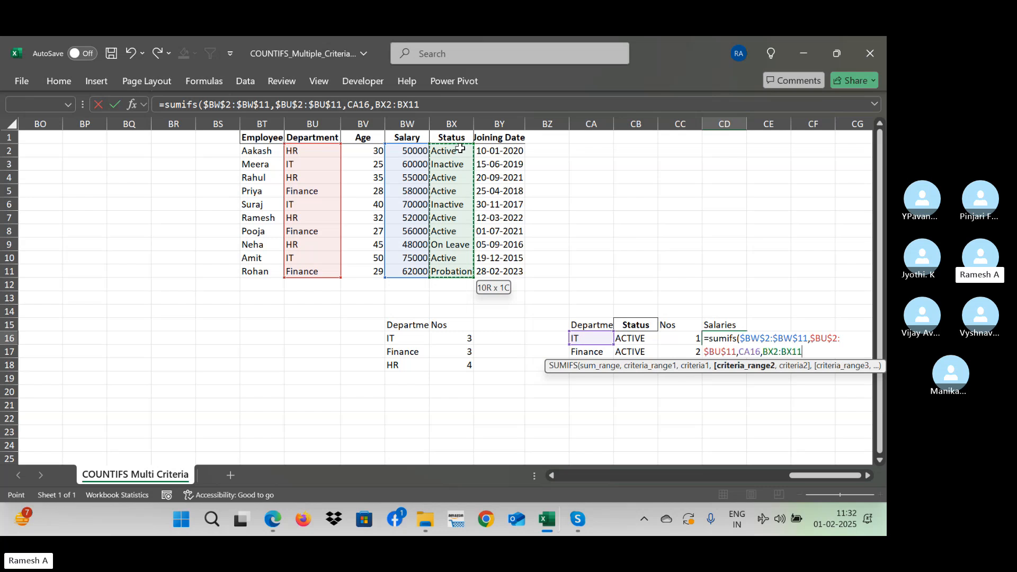
{"action": "key", "text": "F4"}
{"action": "type", "text": ","}
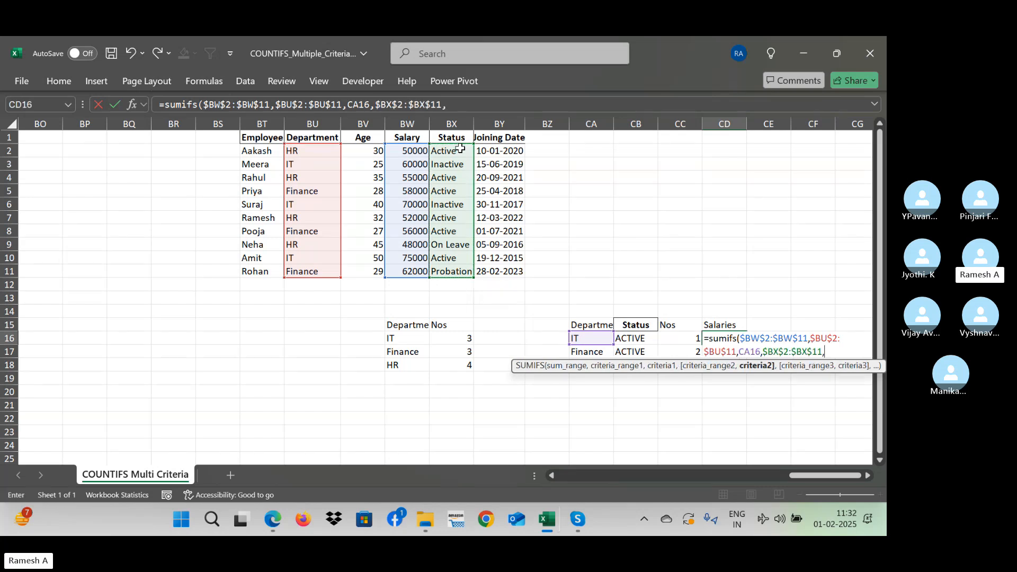
{"action": "left_click", "coordinate": [623, 339]}
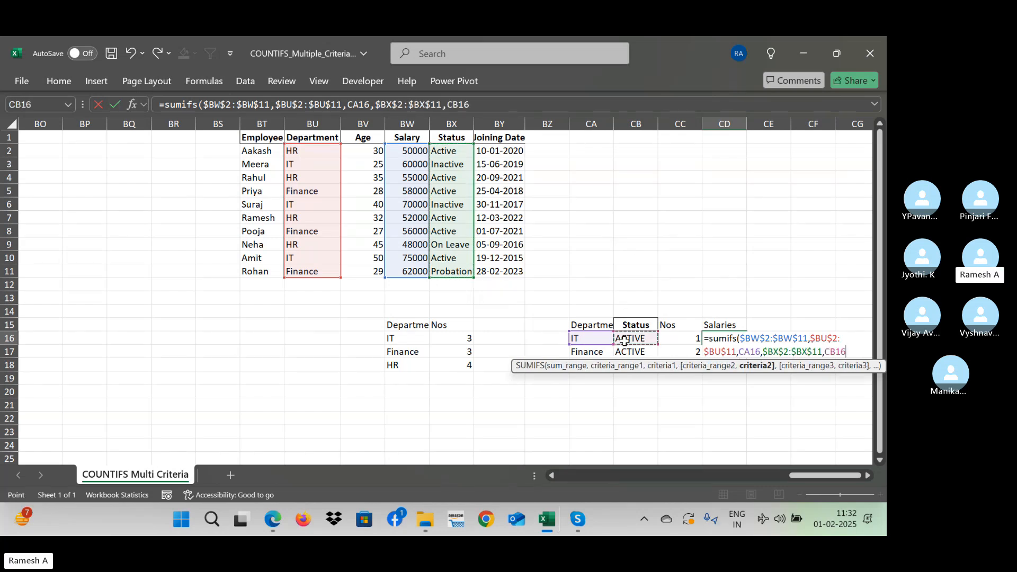
{"action": "key", "text": "Return"}
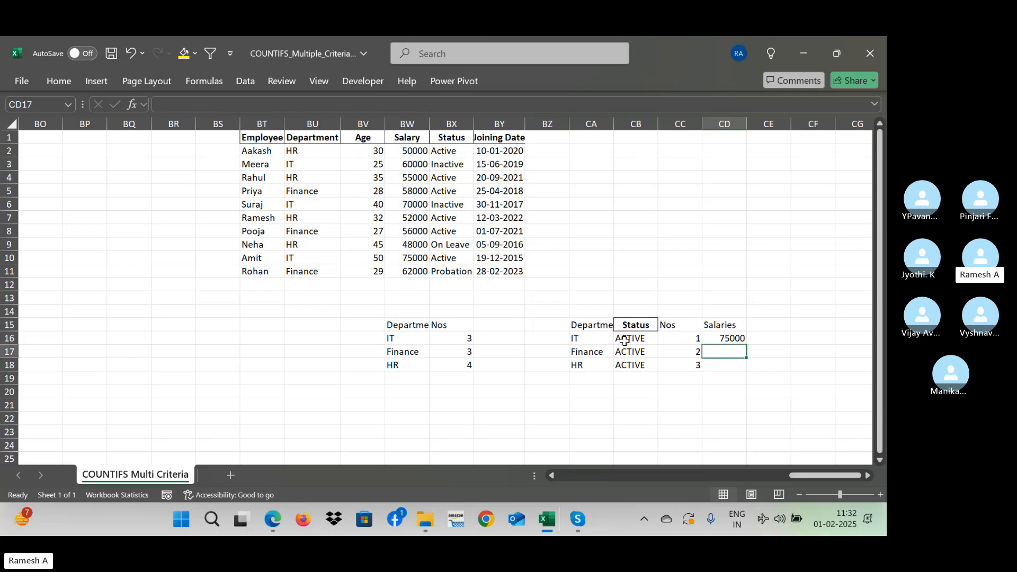
- Fill the SUMIFS formula from CD16 down through CD18 for the other departments
{"action": "key", "text": "Up"}
{"action": "key", "text": "shift+Down"}
{"action": "key", "text": "shift+Down"}
{"action": "key", "text": "ctrl+d"}
{"action": "key", "text": "Down"}
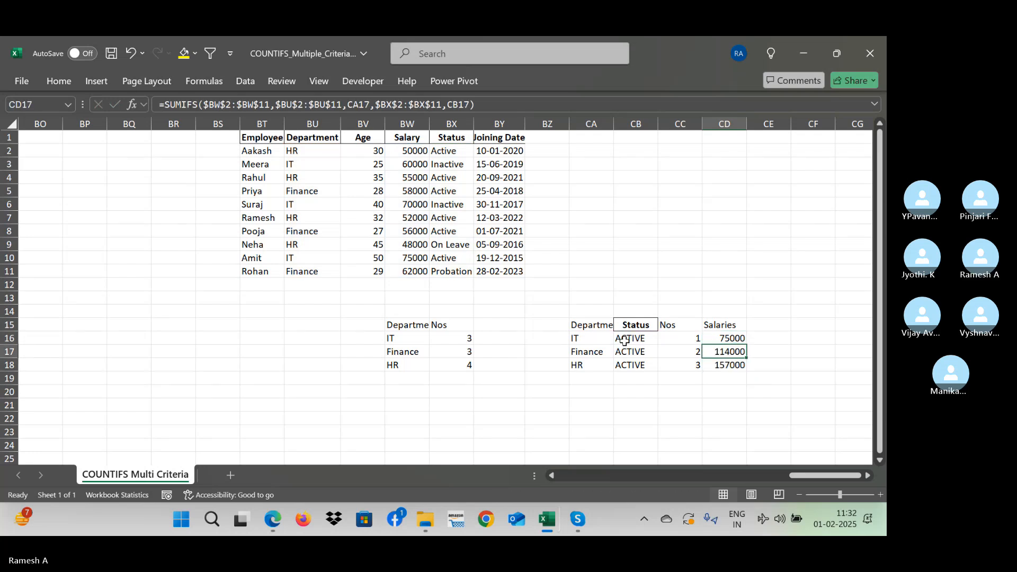
- Review the salary totals in CD16 and CD17 against the department and status in their rows
{"action": "key", "text": "Up"}
{"action": "left_click", "coordinate": [624, 339]}
{"action": "key", "text": "Left"}
{"action": "key", "text": "Right"}
{"action": "key", "text": "Right"}
{"action": "key", "text": "Right"}
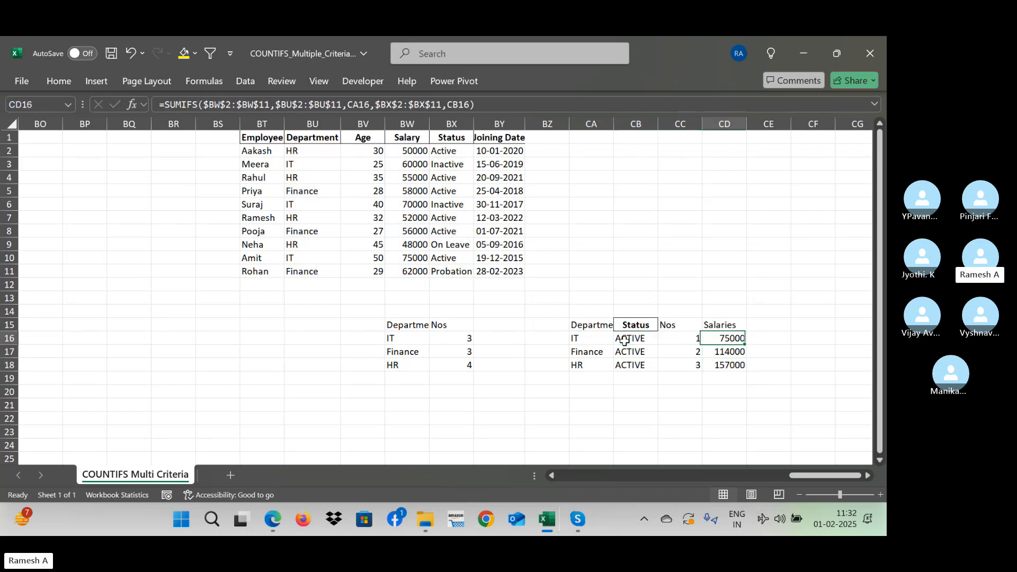
{"action": "key", "text": "Down"}
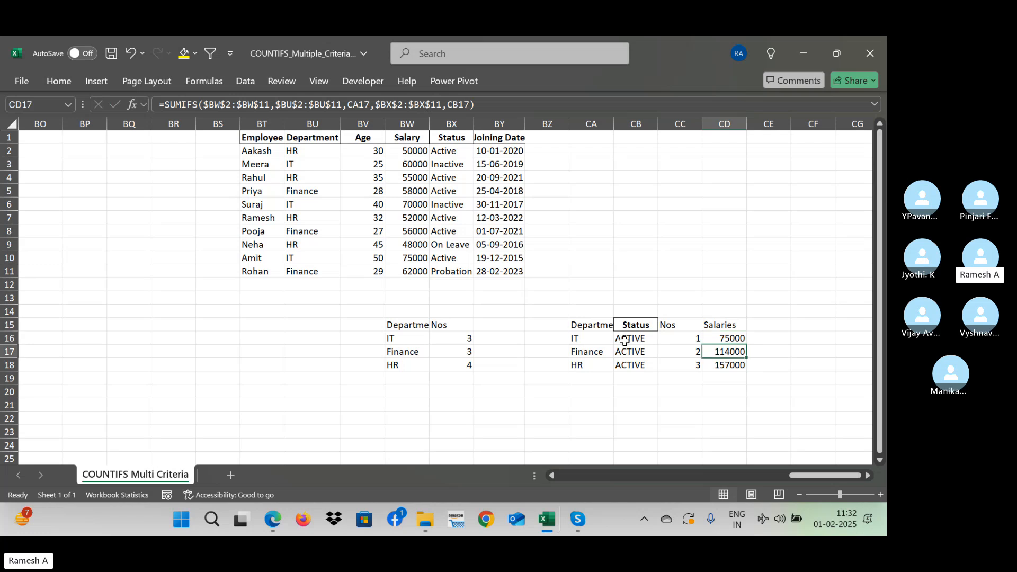
{"action": "key", "text": "Left"}
{"action": "key", "text": "Left"}
{"action": "key", "text": "Right"}
{"action": "key", "text": "Right"}
- Check the Finance salary total by selecting the Active Finance rows' departments and statuses, and their salaries in BW5 and BW8
{"action": "left_click", "coordinate": [308, 192]}
{"action": "left_click", "coordinate": [316, 235], "text": "ctrl"}
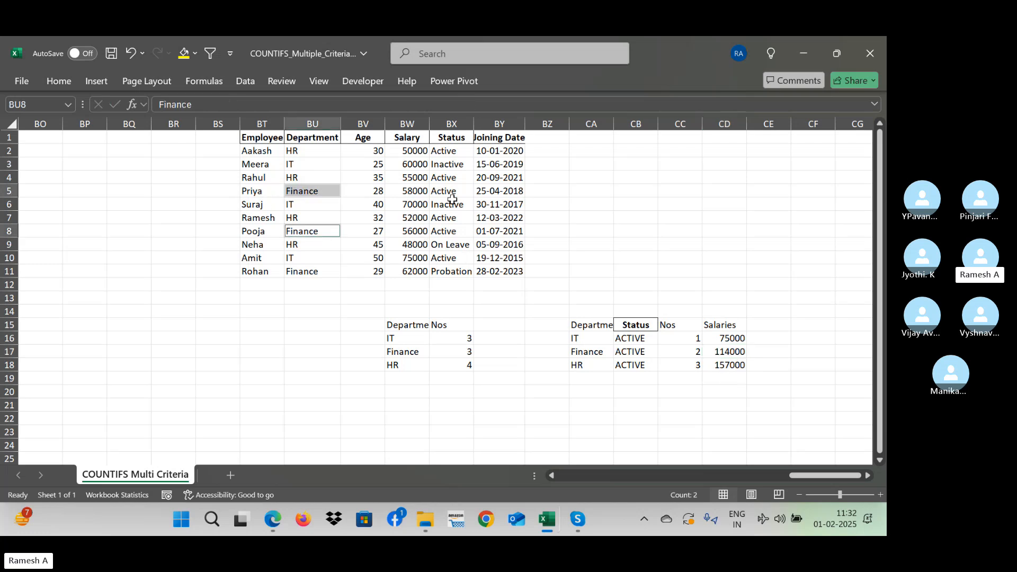
{"action": "left_click", "coordinate": [452, 192], "text": "ctrl"}
{"action": "left_click", "coordinate": [452, 232], "text": "ctrl"}
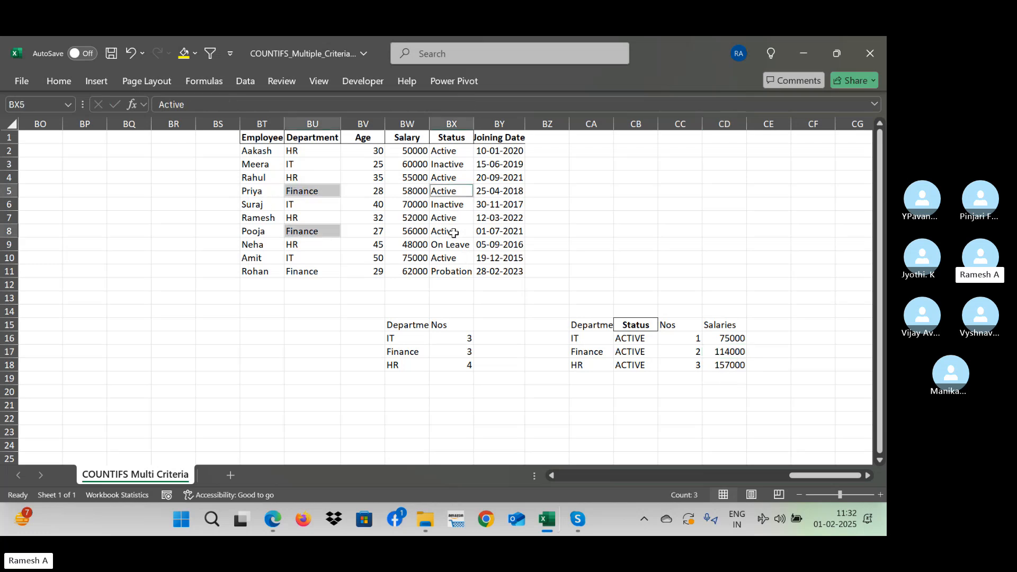
{"action": "left_click", "coordinate": [419, 190]}
{"action": "left_click", "coordinate": [412, 228], "text": "ctrl"}
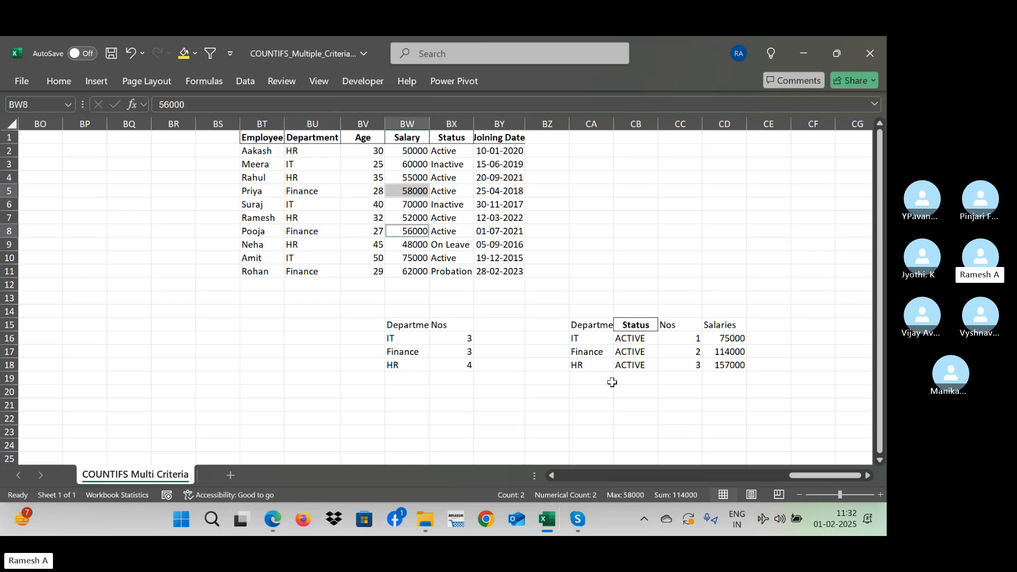
- Turn on filtering for the employee table that starts in BT1
{"action": "left_click", "coordinate": [270, 138]}
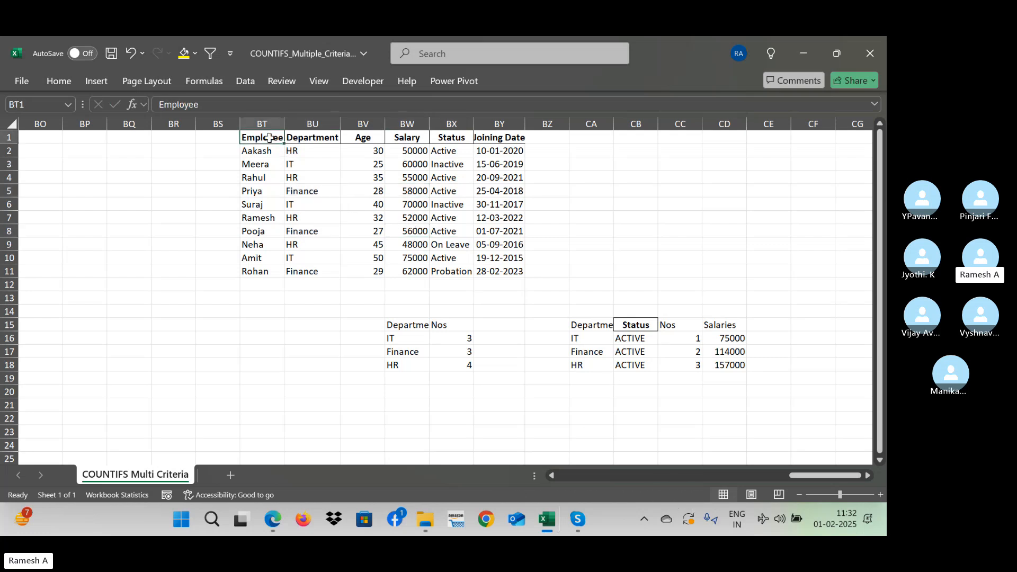
{"action": "key", "text": "alt+d"}
{"action": "key", "text": "f"}
{"action": "key", "text": "f"}
- Filter the employee table's Department column to show only Finance
{"action": "key", "text": "Down"}
{"action": "key", "text": "Right"}
{"action": "key", "text": "Up"}
{"action": "key", "text": "alt+Down"}
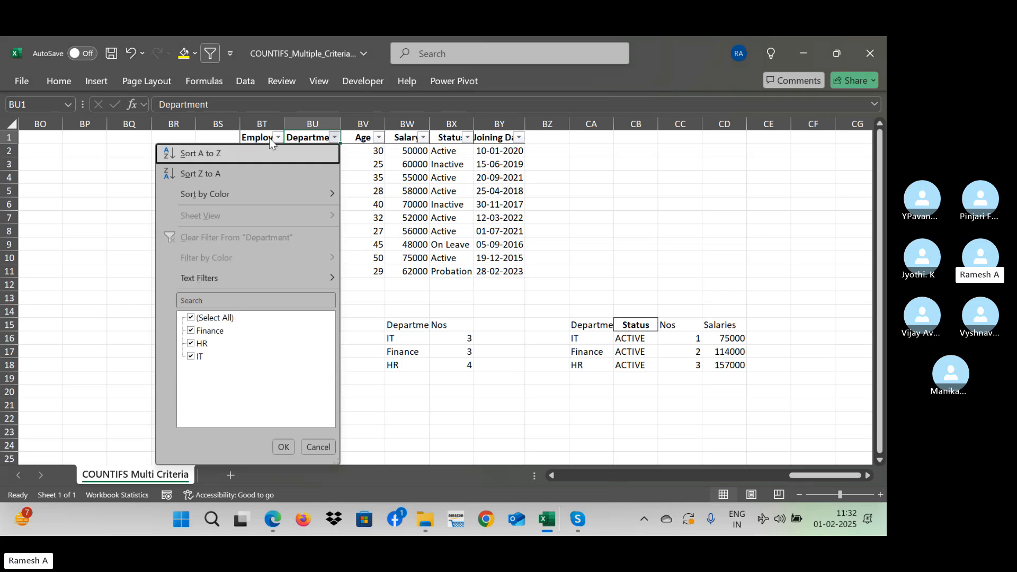
{"action": "key", "text": "Down"}
{"action": "key", "text": "Down"}
{"action": "key", "text": "Down"}
{"action": "key", "text": "Down"}
{"action": "key", "text": "Down"}
{"action": "key", "text": "space"}
{"action": "key", "text": "Down"}
{"action": "key", "text": "space"}
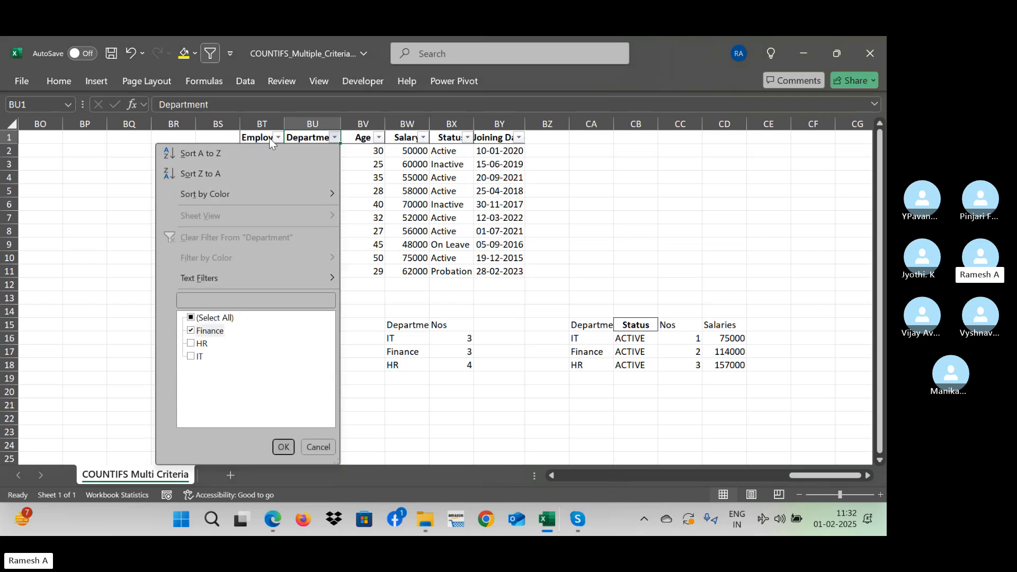
{"action": "key", "text": "Return"}
- Filter the Status column of the employee table to show only Active
{"action": "key", "text": "Right"}
{"action": "key", "text": "Right"}
{"action": "key", "text": "Right"}
{"action": "key", "text": "alt+Down"}
{"action": "key", "text": "Down"}
{"action": "key", "text": "Down"}
{"action": "key", "text": "Down"}
{"action": "key", "text": "Down"}
{"action": "key", "text": "Down"}
{"action": "key", "text": "Down"}
{"action": "key", "text": "Down"}
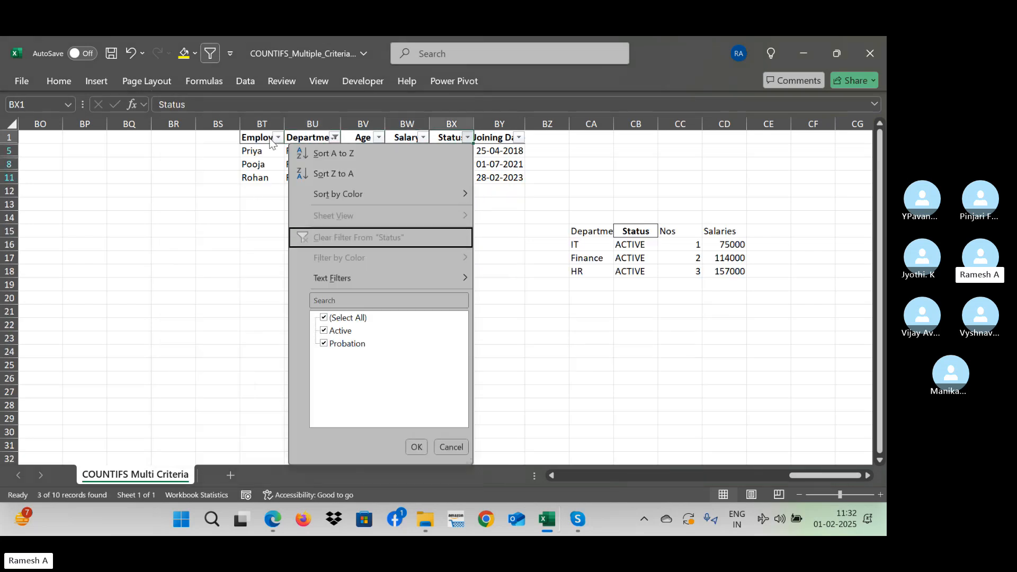
{"action": "key", "text": "space"}
- Select the filtered Finance salaries to compare their sum with the Finance row of the department summary
{"action": "key", "text": "Down"}
{"action": "key", "text": "space"}
{"action": "key", "text": "Return"}
{"action": "key", "text": "Down"}
{"action": "key", "text": "Left"}
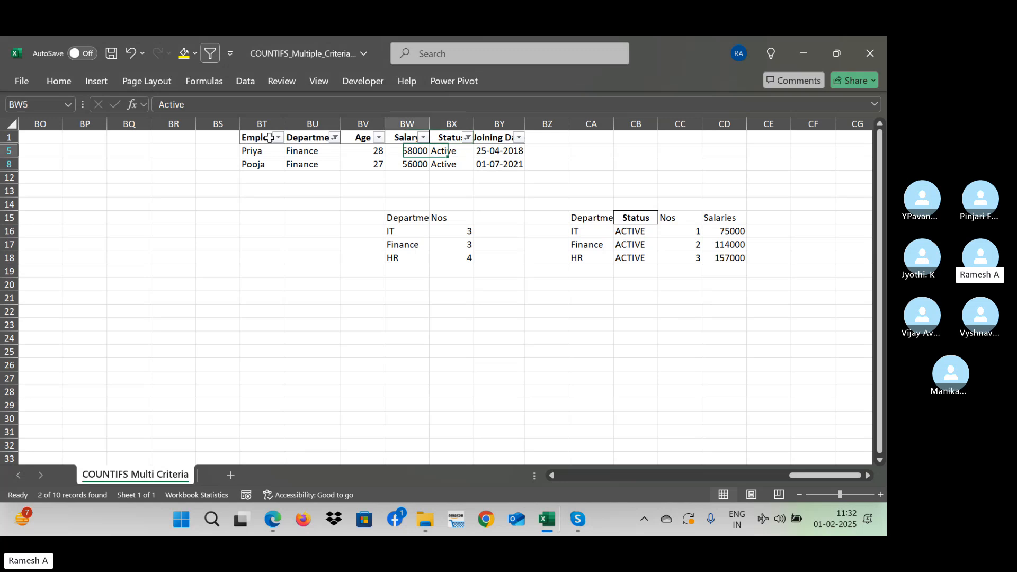
{"action": "key", "text": "shift+Down"}
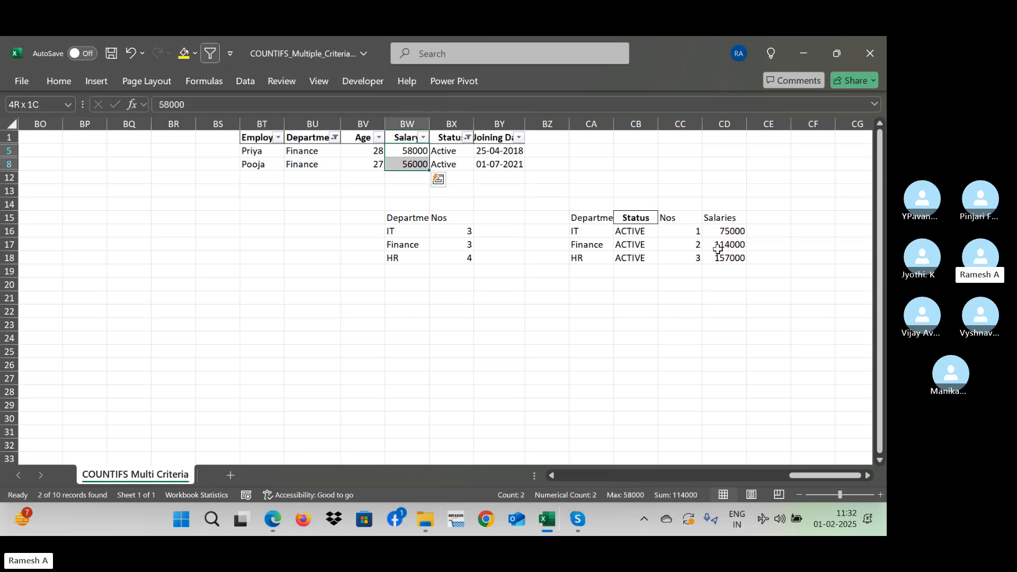
{"action": "left_click", "coordinate": [647, 242]}
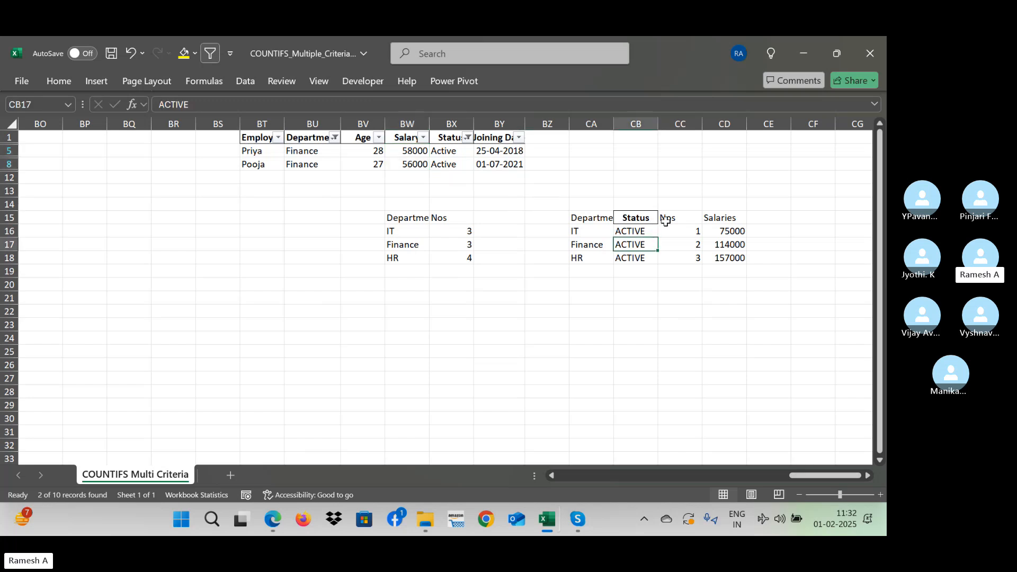
{"action": "left_click", "coordinate": [681, 220]}
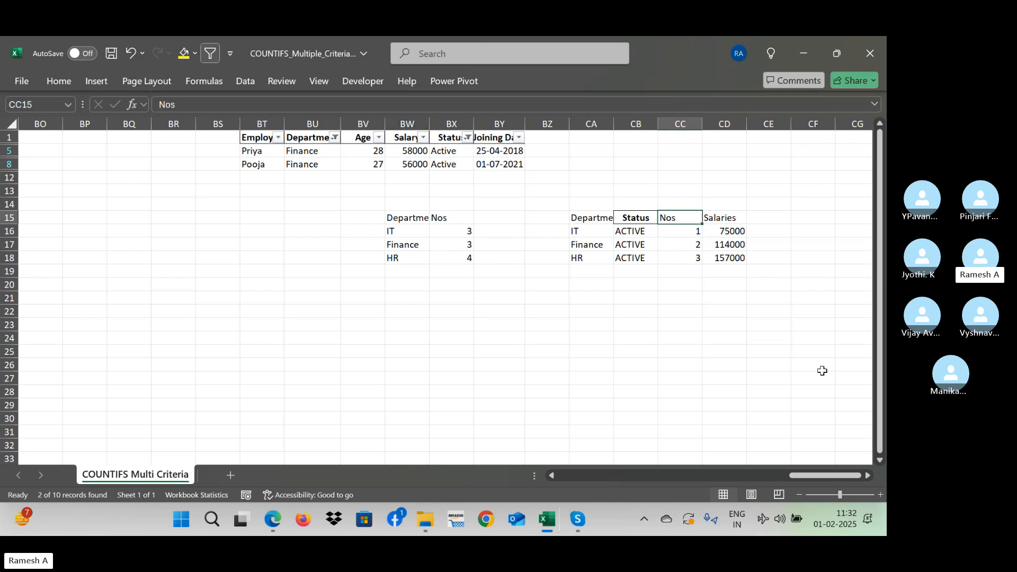
- Remove the filters from the employee table and return to the SUMIFS formula in CD16
{"action": "key", "text": "alt+f"}
{"action": "key", "text": "Escape"}
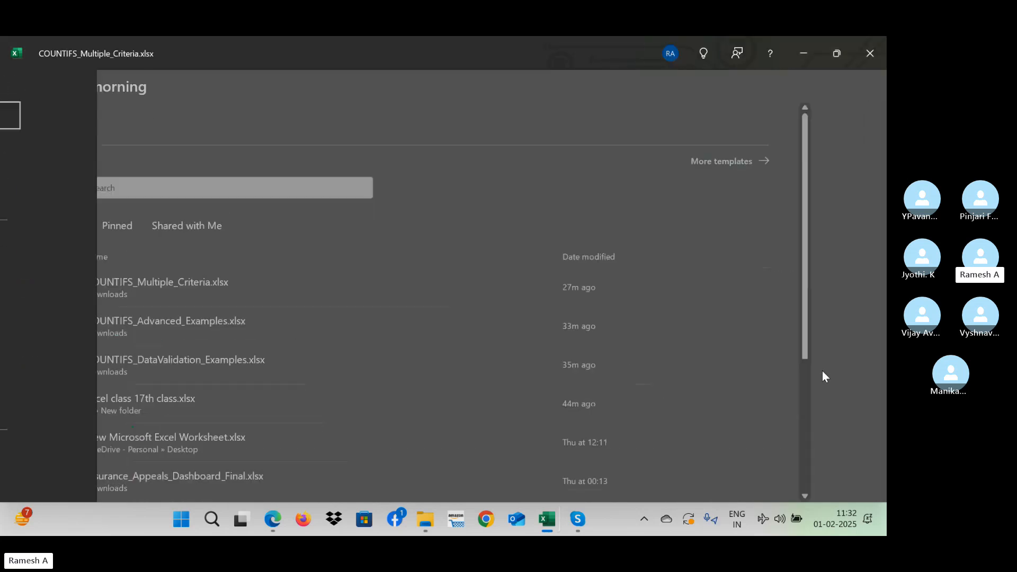
{"action": "key", "text": "alt+d"}
{"action": "key", "text": "f"}
{"action": "key", "text": "f"}
{"action": "key", "text": "Down"}
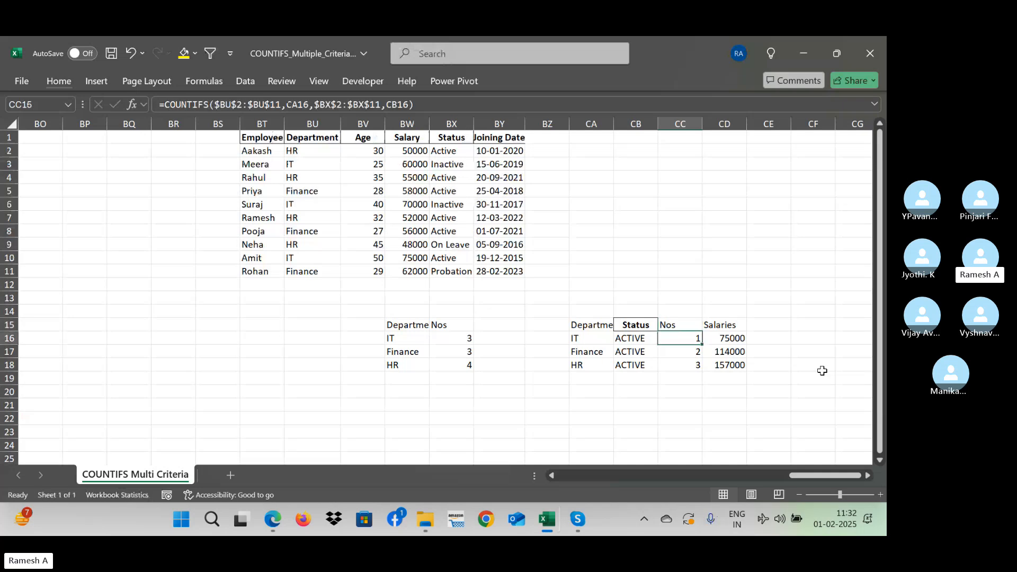
{"action": "key", "text": "Right"}
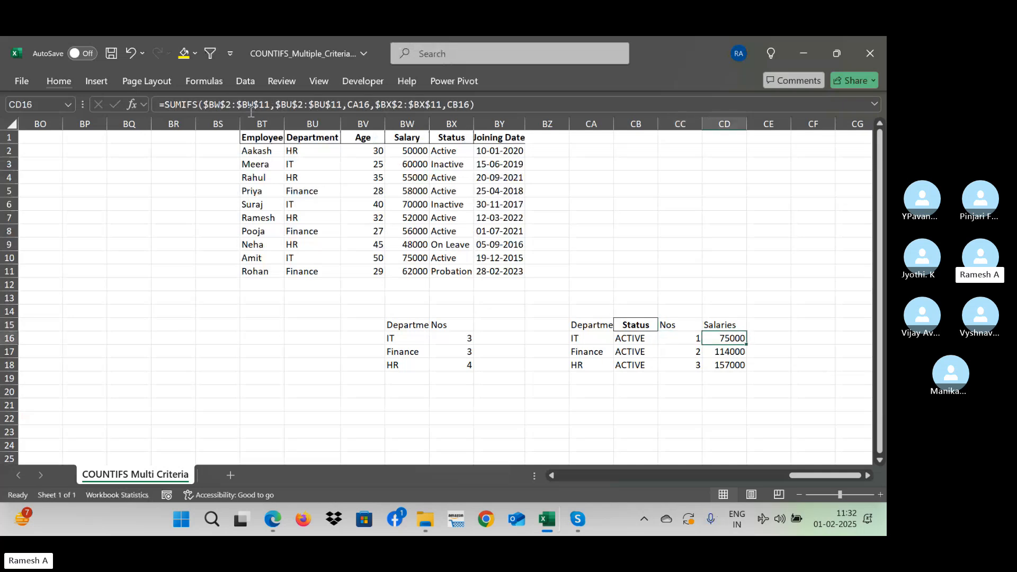
{"action": "key", "text": "Up"}
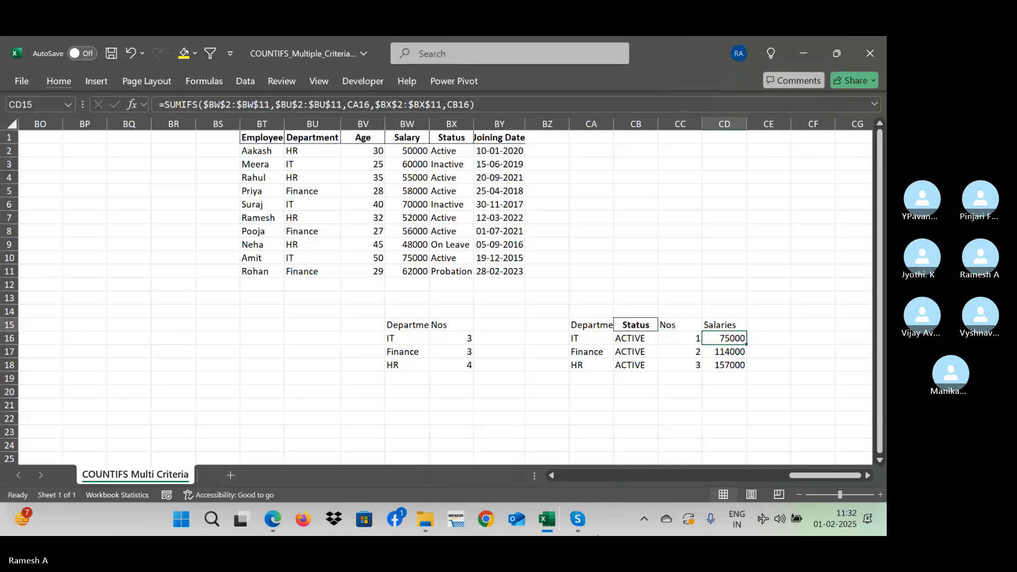
- Clear the Salaries header and its SUMIFS results from column CD of the department summary
{"action": "key", "text": "ctrl+space"}
{"action": "type", "text": "-"}
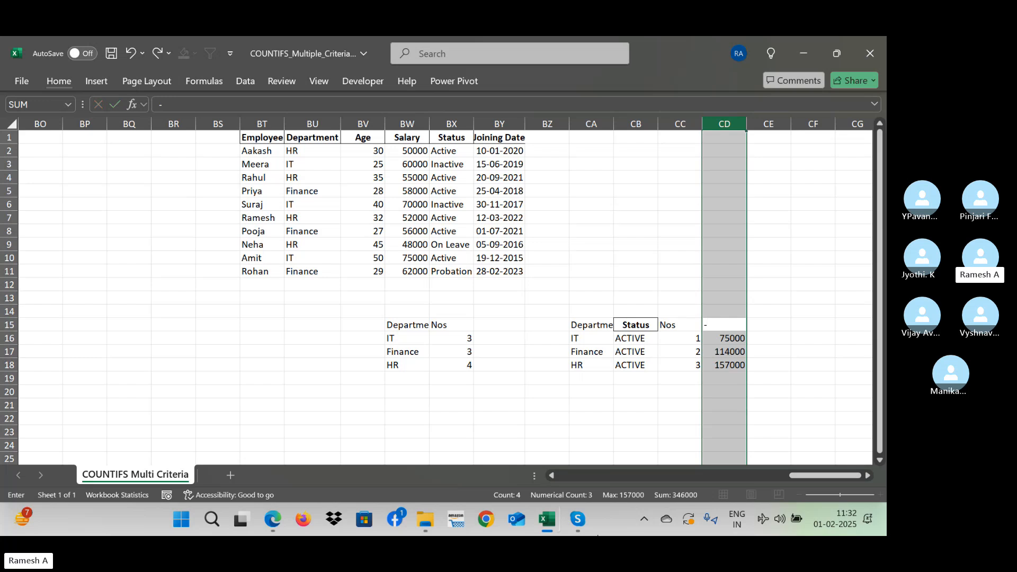
{"action": "key", "text": "Escape"}
{"action": "key", "text": "Delete"}
{"action": "key", "text": "Down"}
{"action": "key", "text": "Down"}
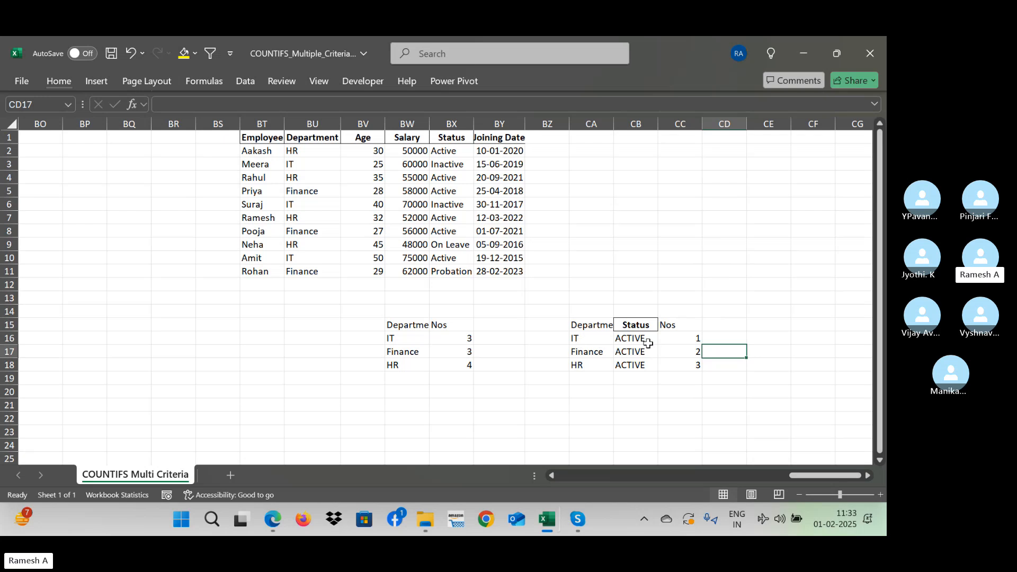
- Copy the department summary with its Department, Status and Nos columns from CA15:CC18
{"action": "left_click", "coordinate": [599, 322]}
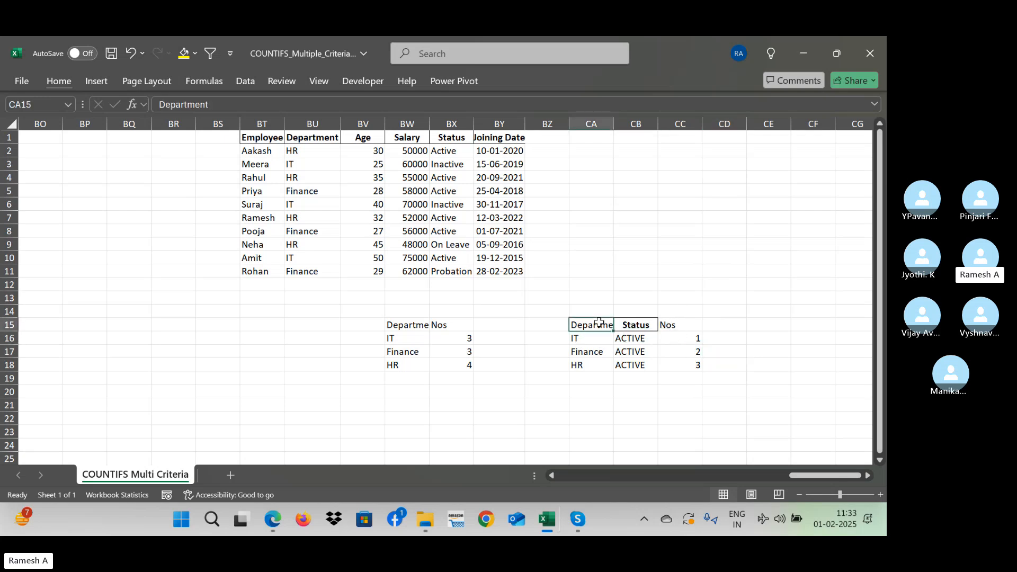
{"action": "key", "text": "ctrl+shift+Right"}
{"action": "key", "text": "ctrl+shift+Down"}
{"action": "key", "text": "ctrl+c"}
{"action": "key", "text": "Down"}
{"action": "key", "text": "Down"}
{"action": "key", "text": "Down"}
{"action": "key", "text": "Down"}
{"action": "key", "text": "Down"}
{"action": "key", "text": "Down"}
{"action": "key", "text": "Down"}
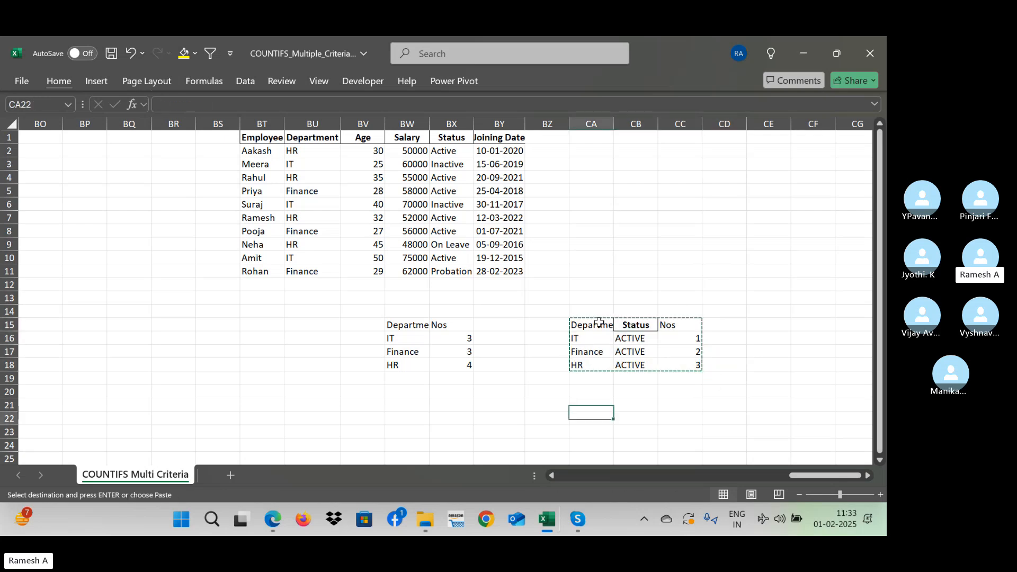
{"action": "key", "text": "Down"}
{"action": "key", "text": "Down"}
{"action": "key", "text": "Down"}
{"action": "key", "text": "Down"}
{"action": "key", "text": "Down"}
{"action": "key", "text": "Down"}
{"action": "key", "text": "Down"}
{"action": "key", "text": "Down"}
{"action": "key", "text": "Down"}
{"action": "key", "text": "Down"}
{"action": "key", "text": "Down"}
{"action": "key", "text": "ctrl+Up"}
{"action": "key", "text": "ctrl+Up"}
{"action": "key", "text": "ctrl+Up"}
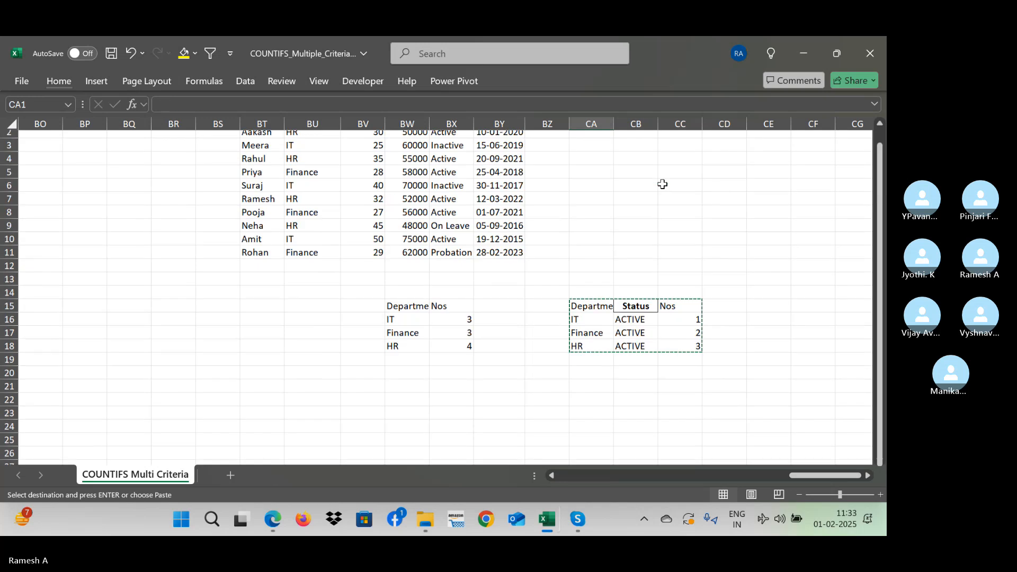
{"action": "key", "text": "Right"}
{"action": "key", "text": "Right"}
{"action": "key", "text": "Right"}
{"action": "key", "text": "Right"}
{"action": "key", "text": "Right"}
{"action": "key", "text": "Right"}
{"action": "key", "text": "Right"}
{"action": "key", "text": "Right"}
{"action": "key", "text": "Right"}
{"action": "key", "text": "Right"}
{"action": "key", "text": "Right"}
{"action": "key", "text": "Down"}
{"action": "key", "text": "Down"}
{"action": "key", "text": "Down"}
{"action": "key", "text": "Down"}
{"action": "key", "text": "Down"}
{"action": "key", "text": "Down"}
{"action": "key", "text": "Down"}
{"action": "key", "text": "Down"}
{"action": "key", "text": "Down"}
{"action": "key", "text": "Down"}
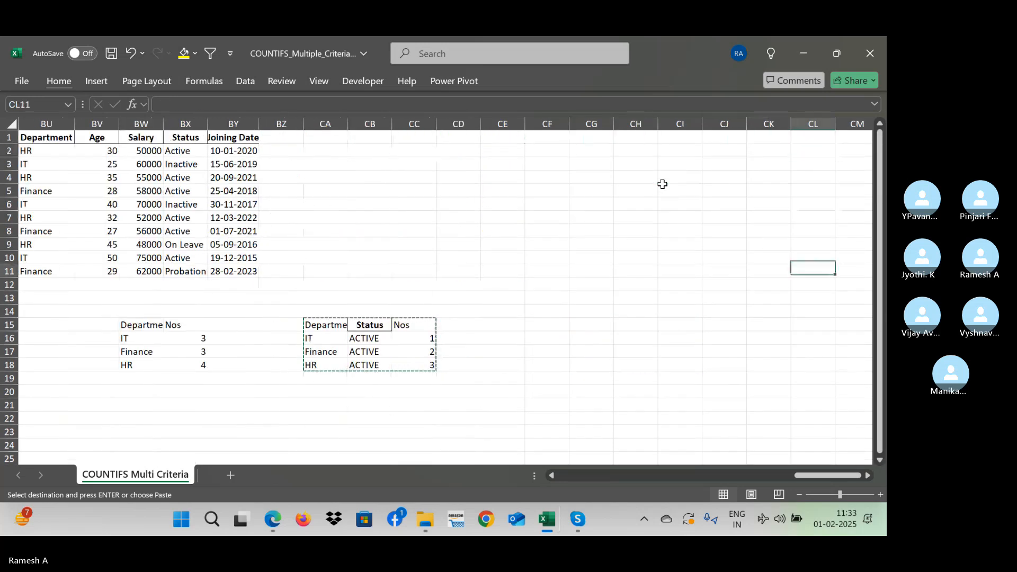
- Select the list of five employee-counting questions in K7:K11 beside the original employee table in column A
{"action": "key", "text": "Left"}
{"action": "key", "text": "Left"}
{"action": "key", "text": "Left"}
{"action": "key", "text": "Left"}
{"action": "key", "text": "Left"}
{"action": "key", "text": "Down"}
{"action": "key", "text": "Down"}
{"action": "key", "text": "ctrl+Left"}
{"action": "key", "text": "ctrl+Left"}
{"action": "key", "text": "ctrl+Left"}
{"action": "key", "text": "ctrl+Left"}
{"action": "key", "text": "ctrl+Left"}
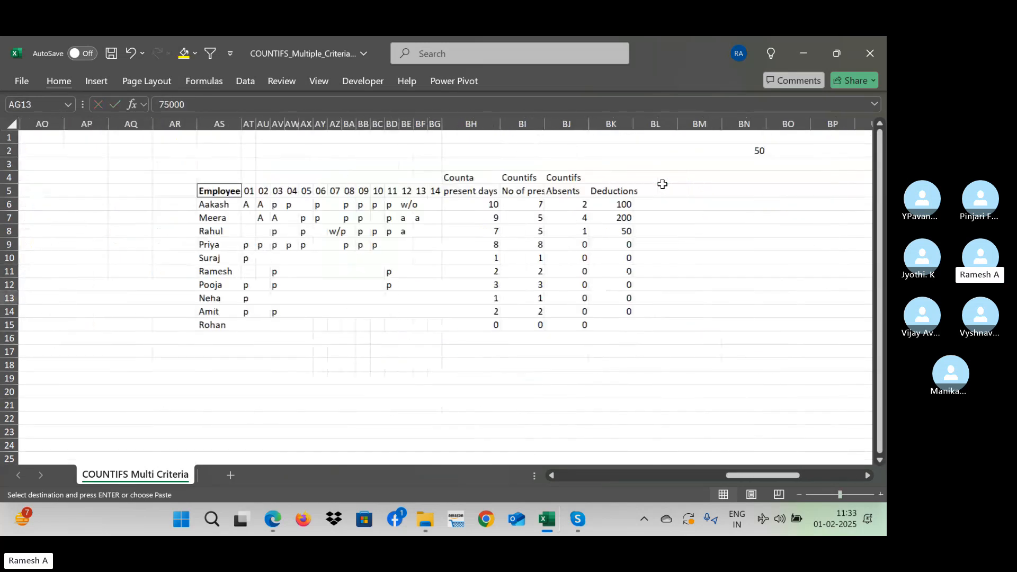
{"action": "key", "text": "ctrl+Left"}
{"action": "key", "text": "Up"}
{"action": "key", "text": "Up"}
{"action": "key", "text": "Right"}
{"action": "key", "text": "Right"}
{"action": "key", "text": "Right"}
{"action": "key", "text": "Right"}
{"action": "key", "text": "Right"}
{"action": "key", "text": "Right"}
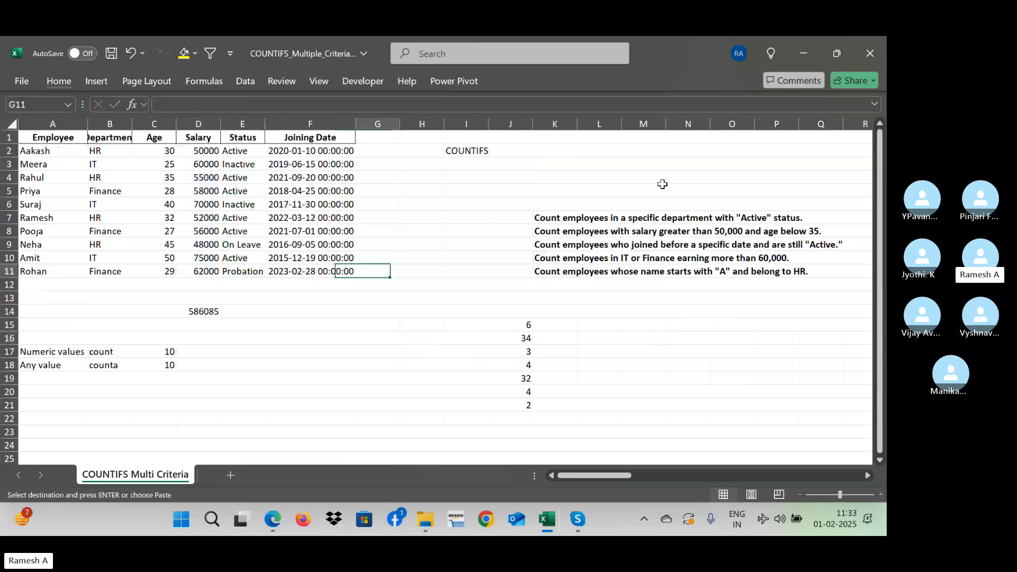
{"action": "key", "text": "Right"}
{"action": "key", "text": "Right"}
{"action": "key", "text": "Right"}
{"action": "key", "text": "Right"}
{"action": "key", "text": "Up"}
{"action": "key", "text": "Up"}
{"action": "key", "text": "Up"}
{"action": "key", "text": "Up"}
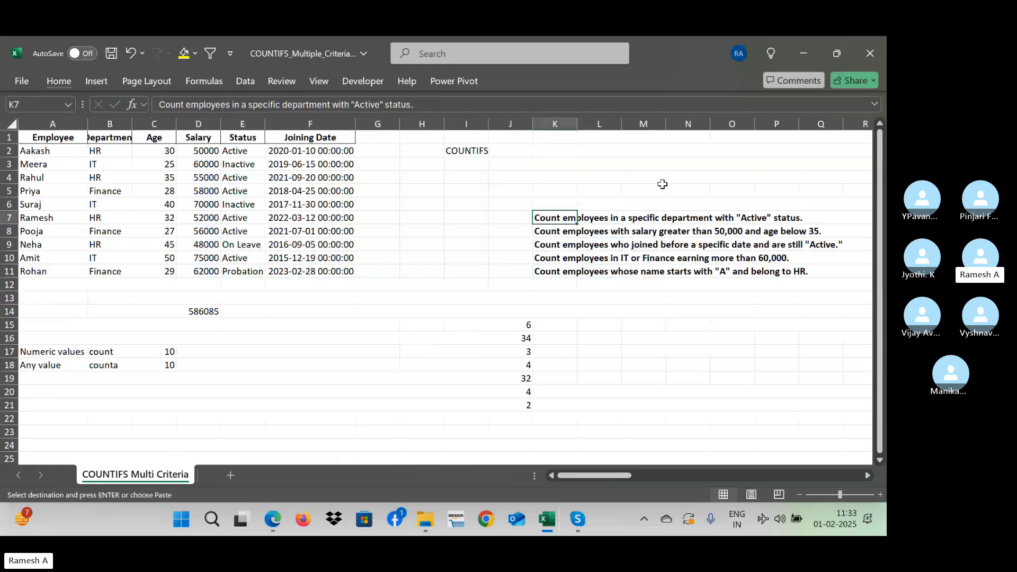
{"action": "key", "text": "shift+Down"}
{"action": "key", "text": "shift+Down"}
{"action": "key", "text": "shift+Down"}
{"action": "key", "text": "shift+Down"}
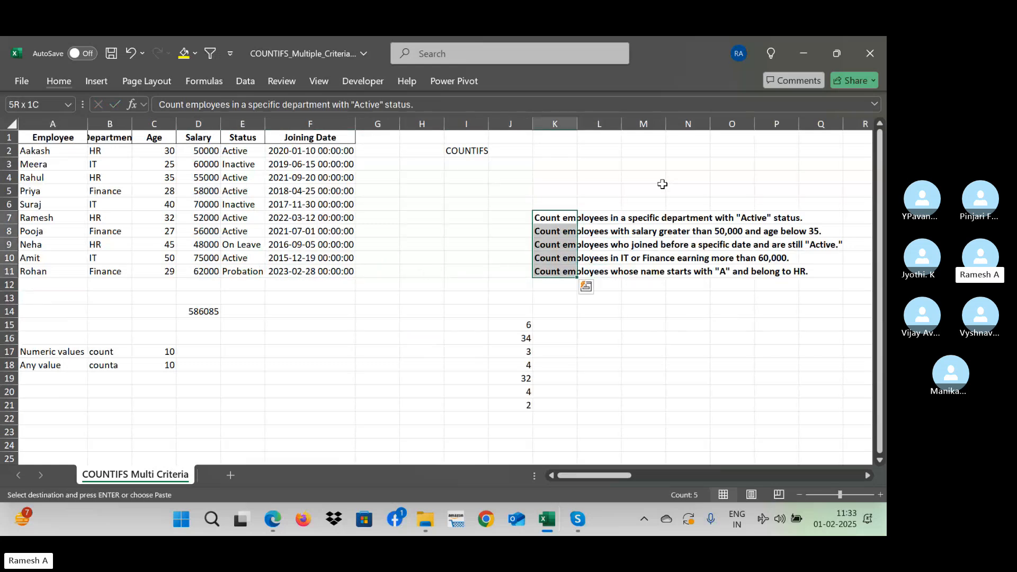
{"action": "key", "text": "ctrl+q"}
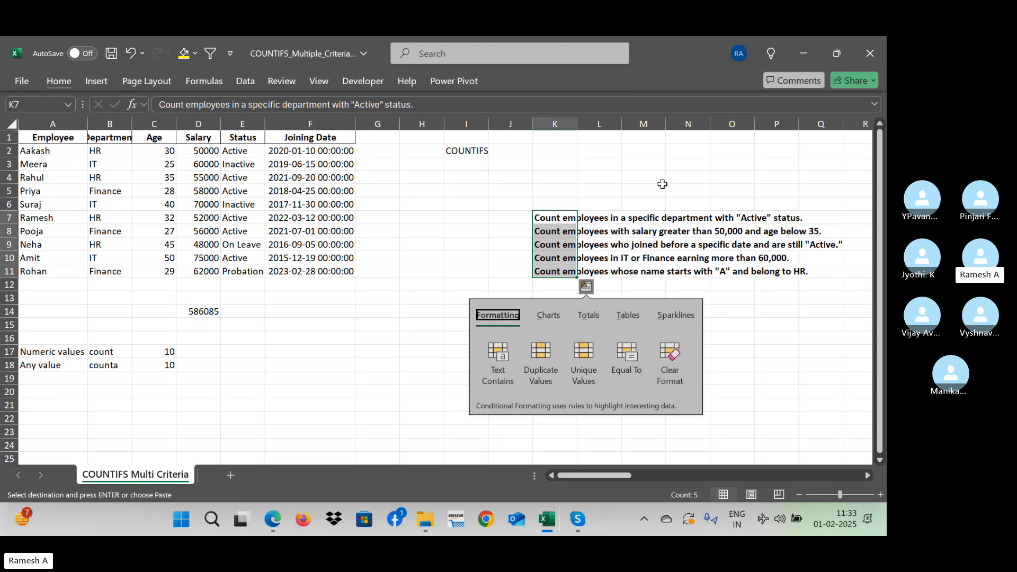
{"action": "key", "text": "Escape"}
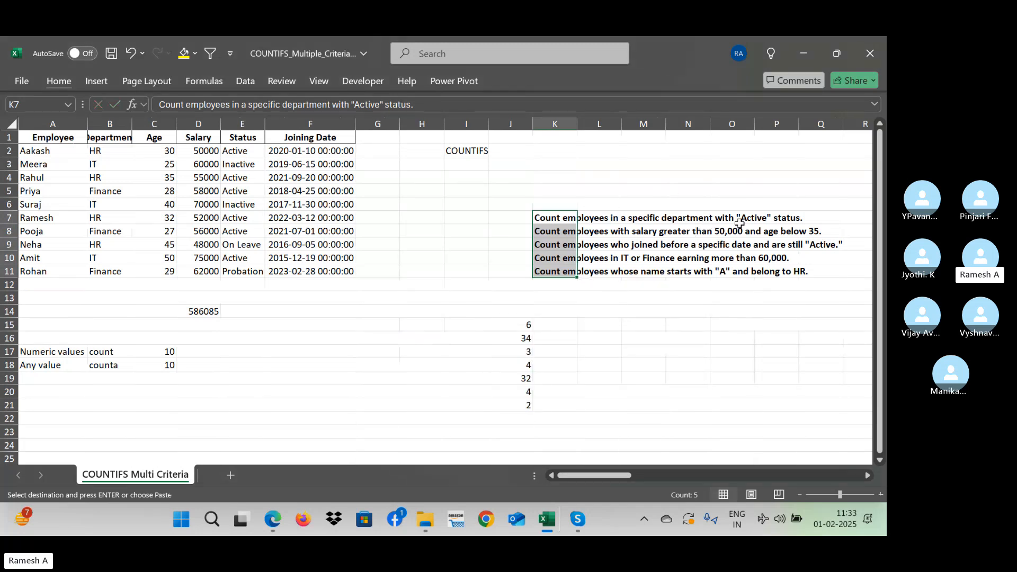